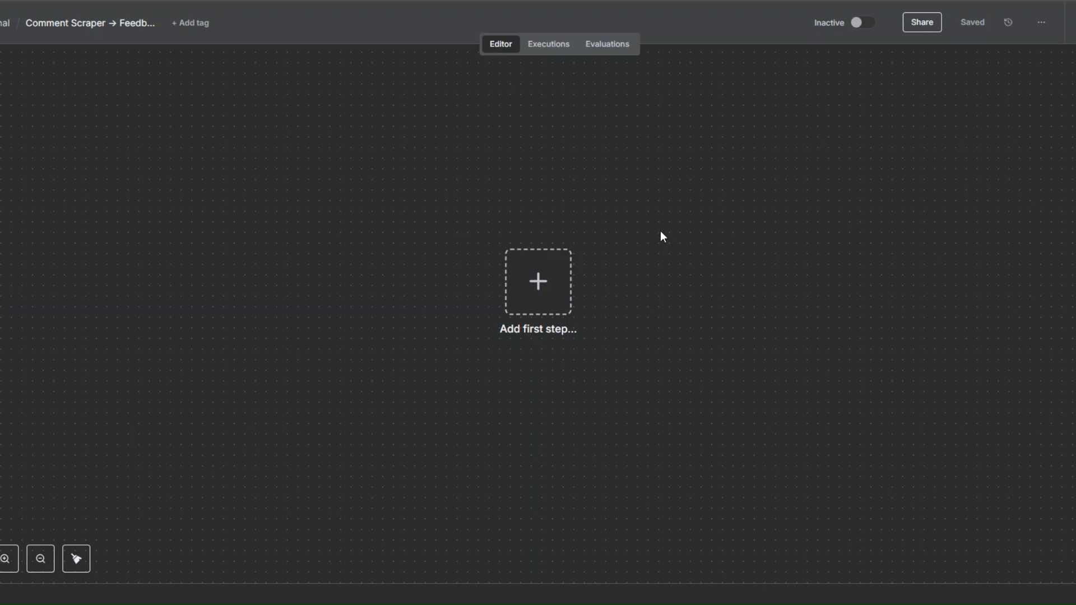
- Add a manual trigger as the workflow's first step and move it to the left side of the canvas
click(539, 281)
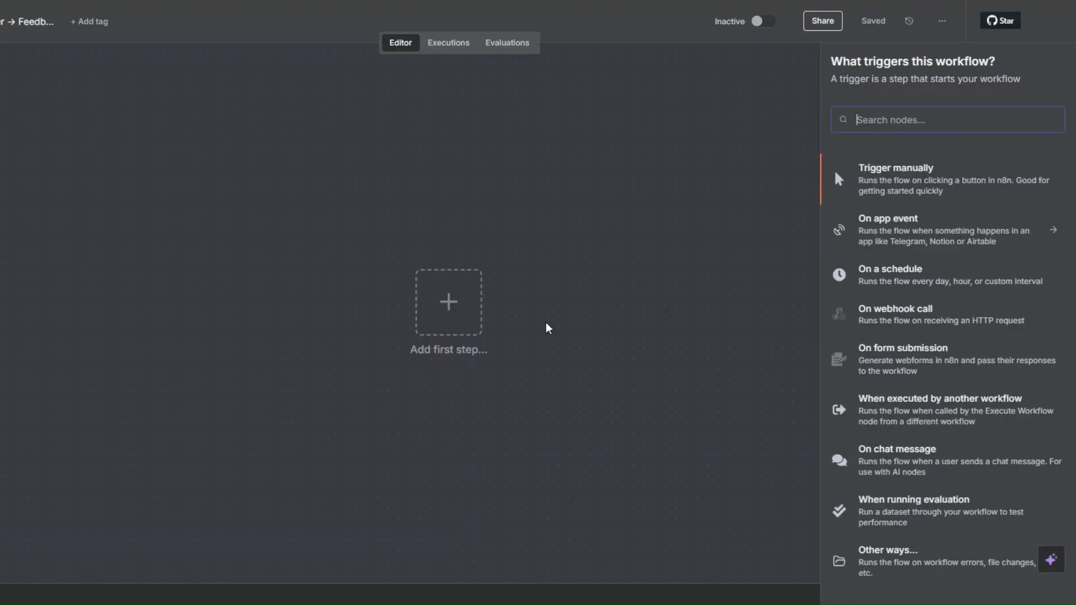
click(900, 169)
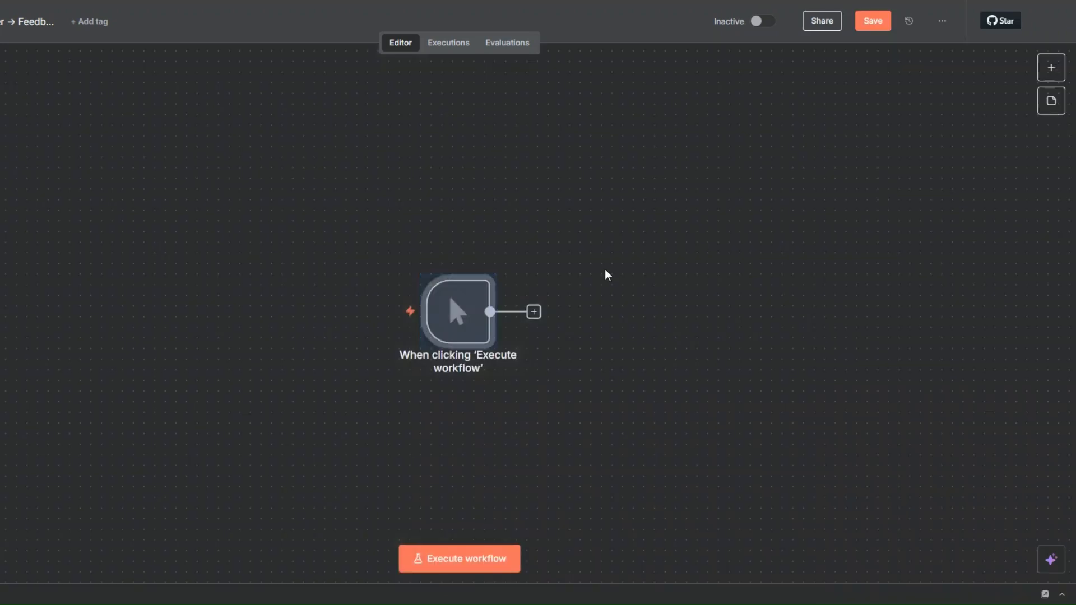
click(480, 232)
drag(439, 330, 186, 308)
click(250, 168)
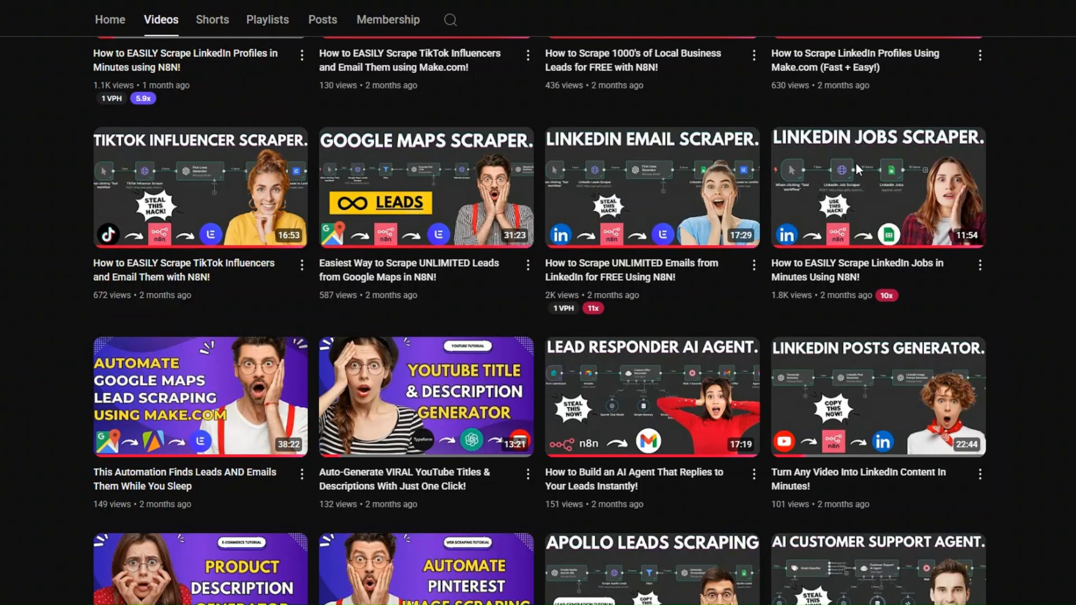
scroll(1039, 238, up, 7)
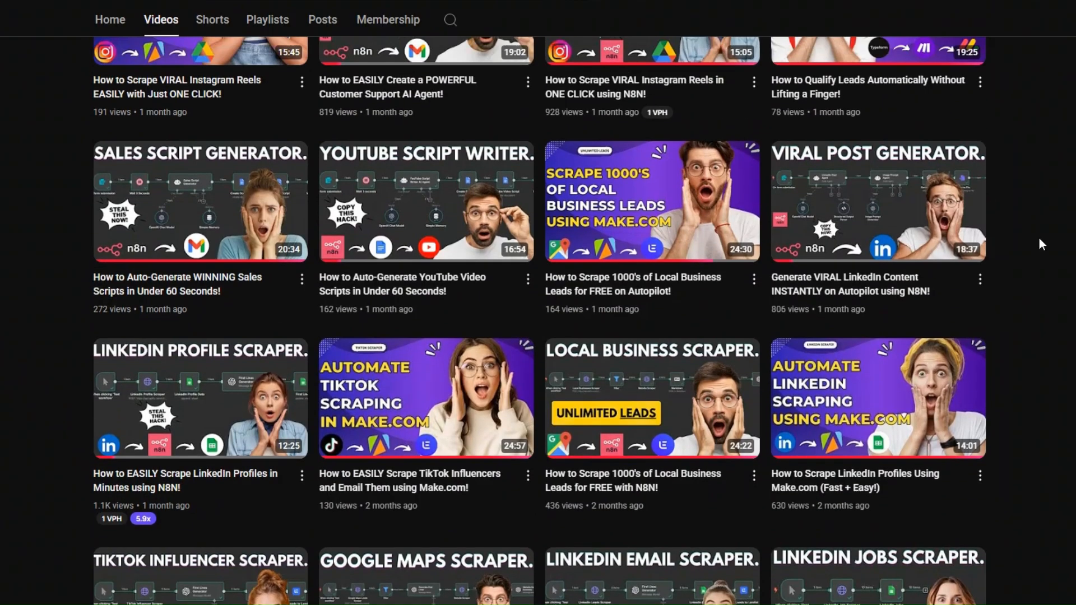
scroll(1039, 238, down, 8)
scroll(1039, 237, up, 1)
mouse_move(854, 161)
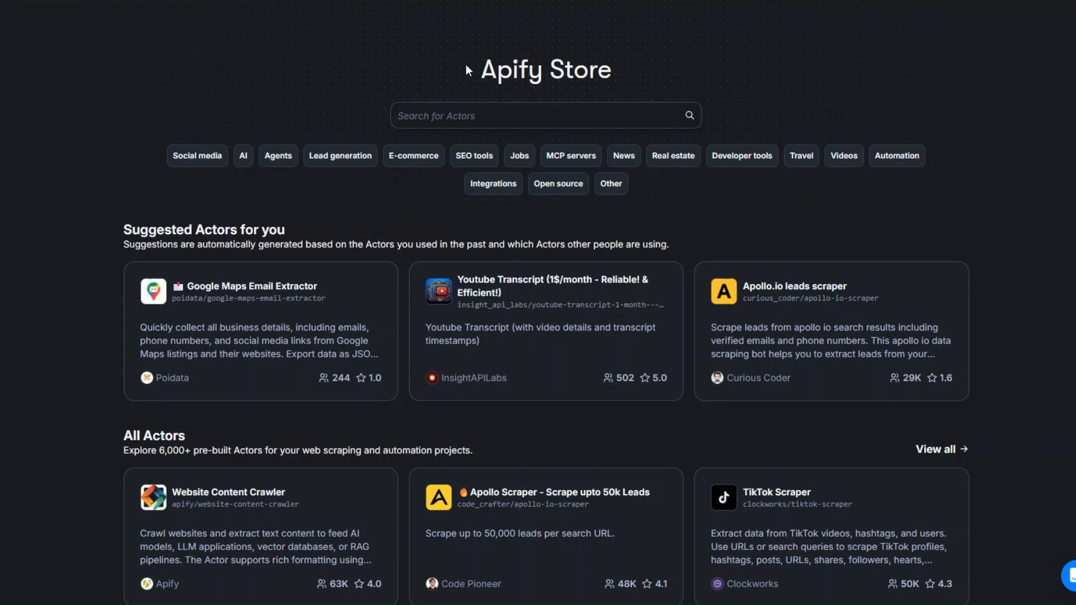
- In the Apify Store, search the Actors for "youtube comments scraper"
drag(466, 65, 637, 59)
click(636, 59)
click(486, 118)
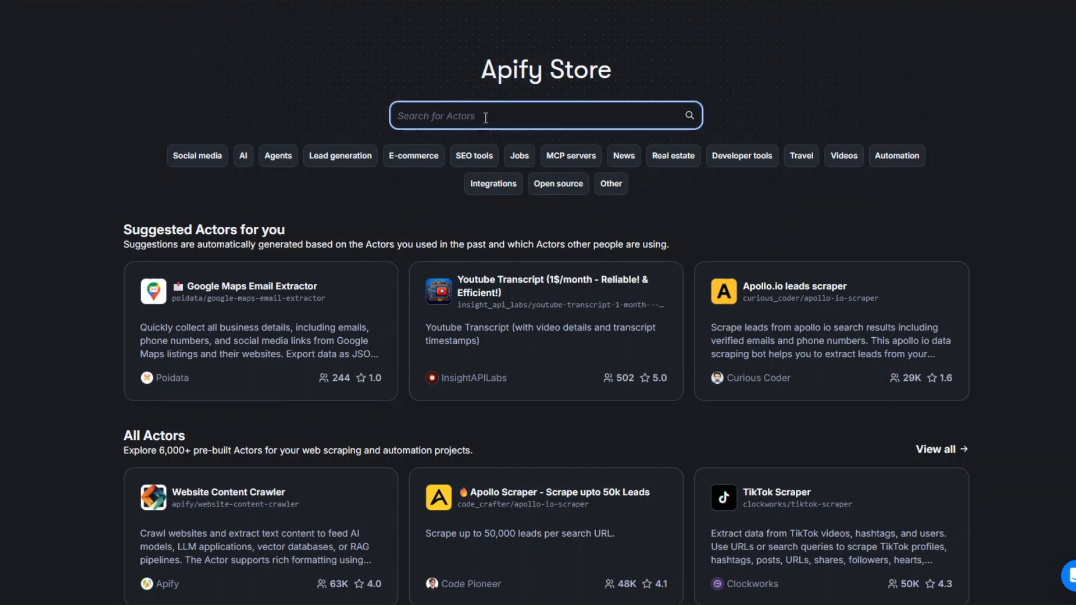
text(youtube comment)
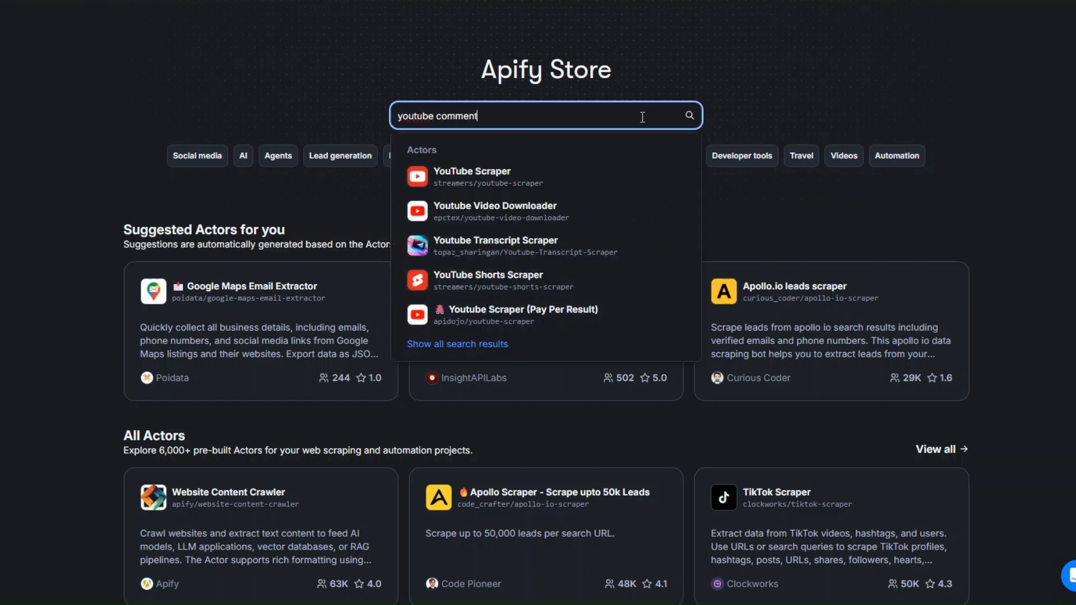
text(s scraper)
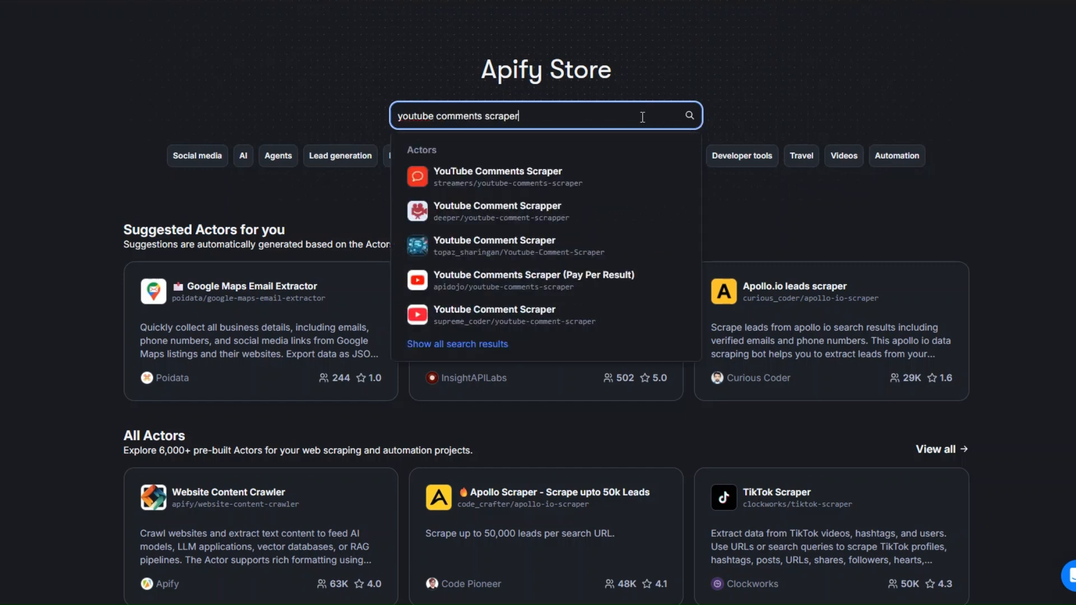
key(Return)
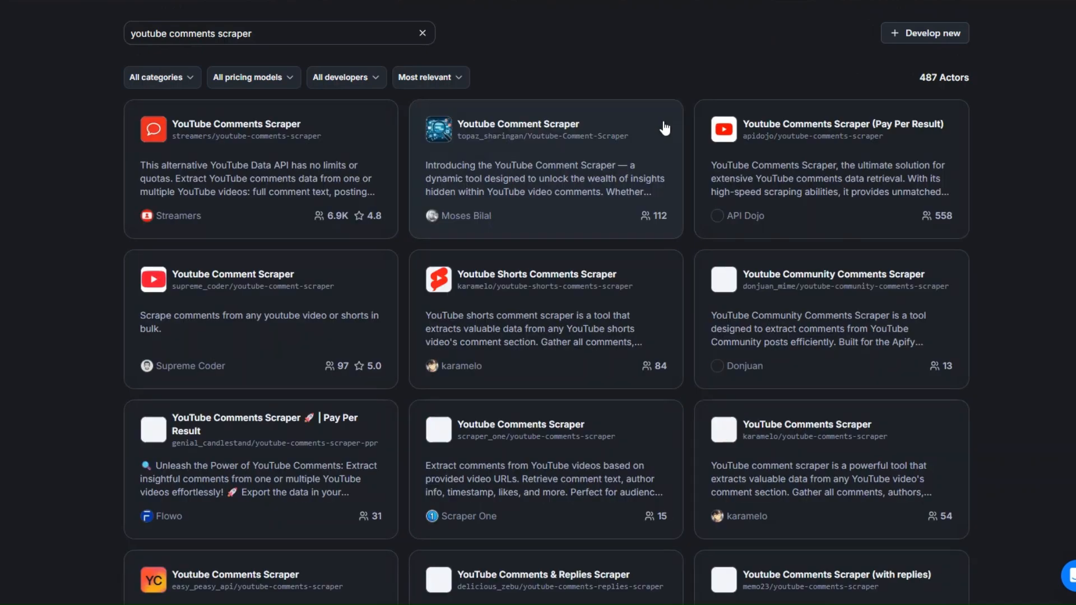
drag(861, 73, 978, 78)
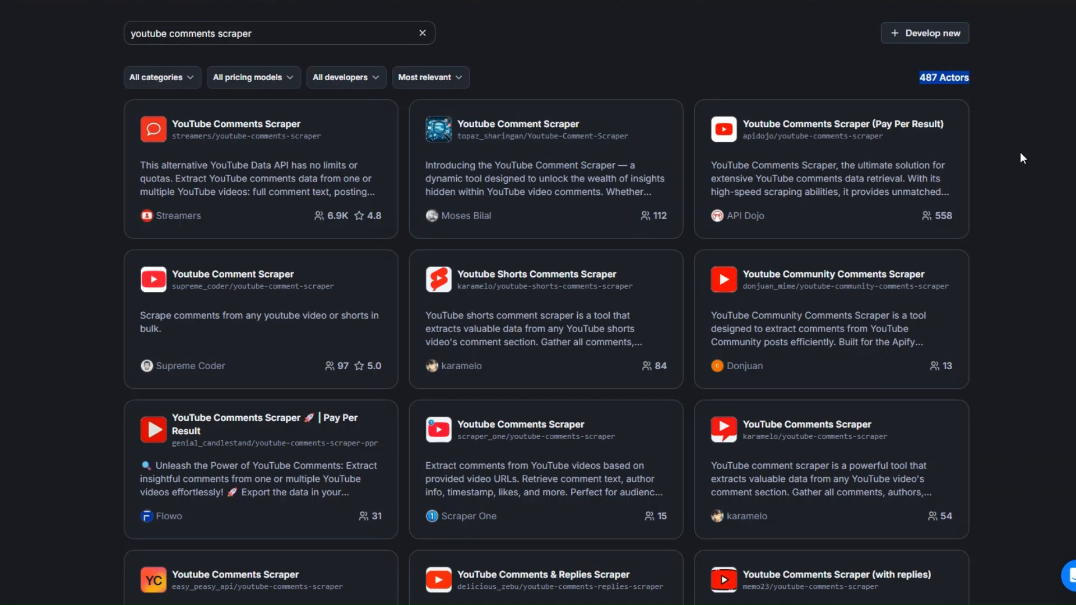
click(260, 126)
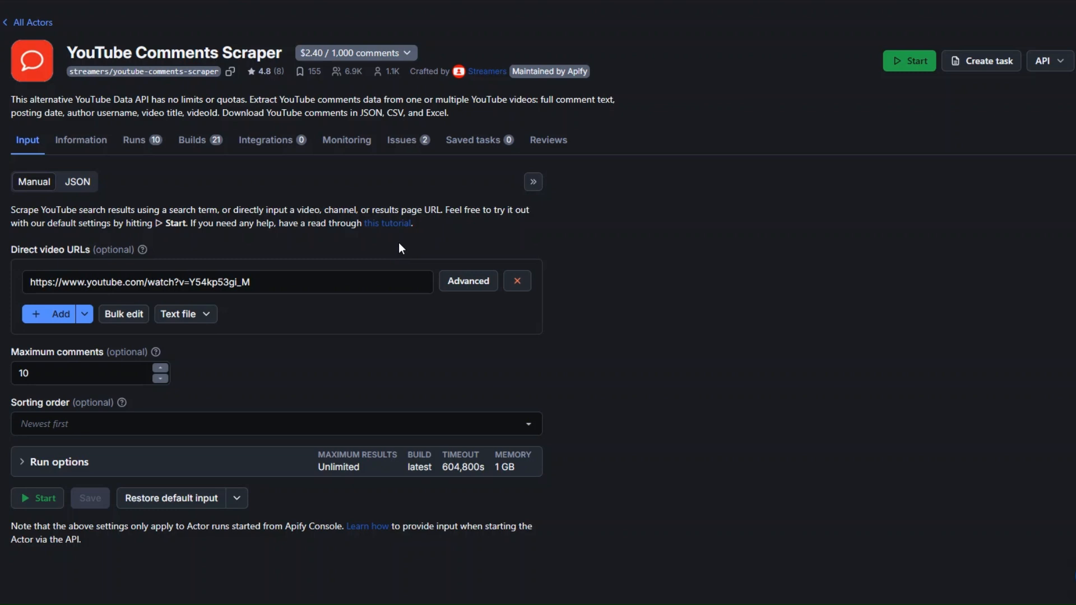
click(270, 283)
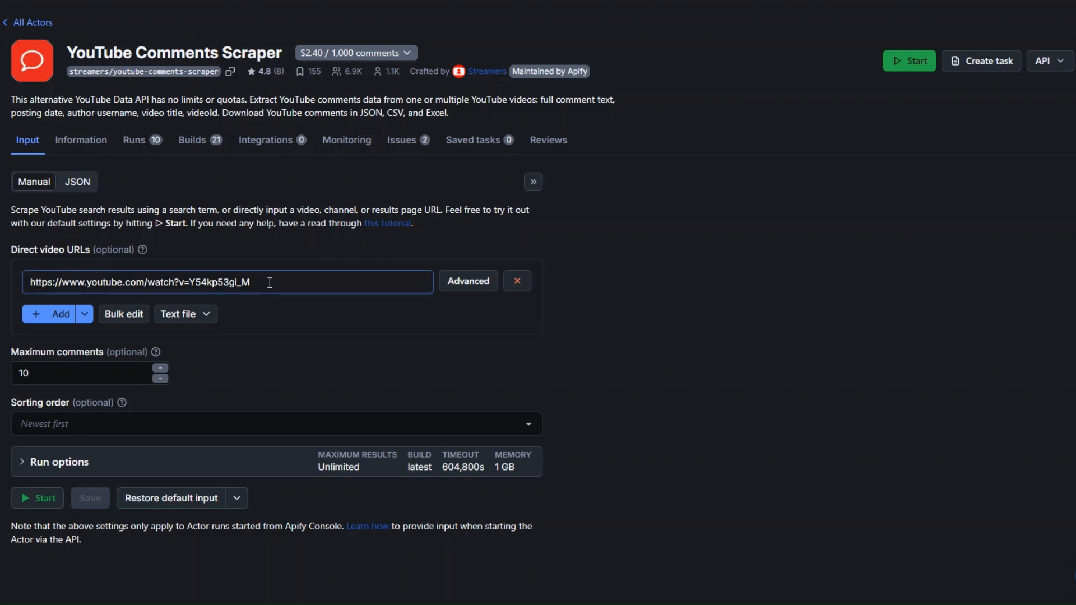
drag(270, 283, 23, 283)
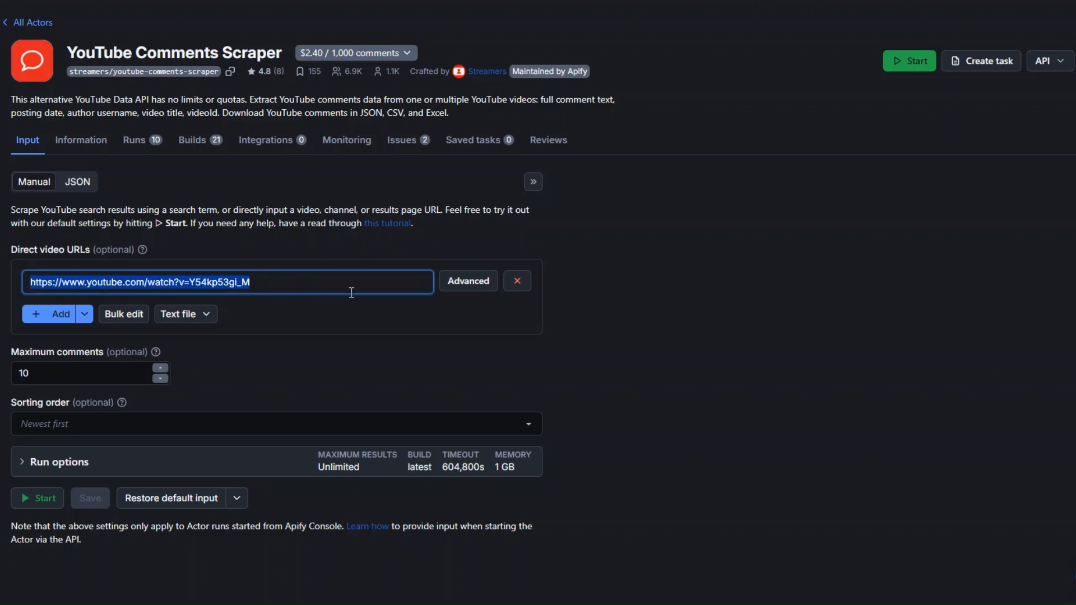
text(https://www.youtube.com/watch?v=1ZSqoLHTNng)
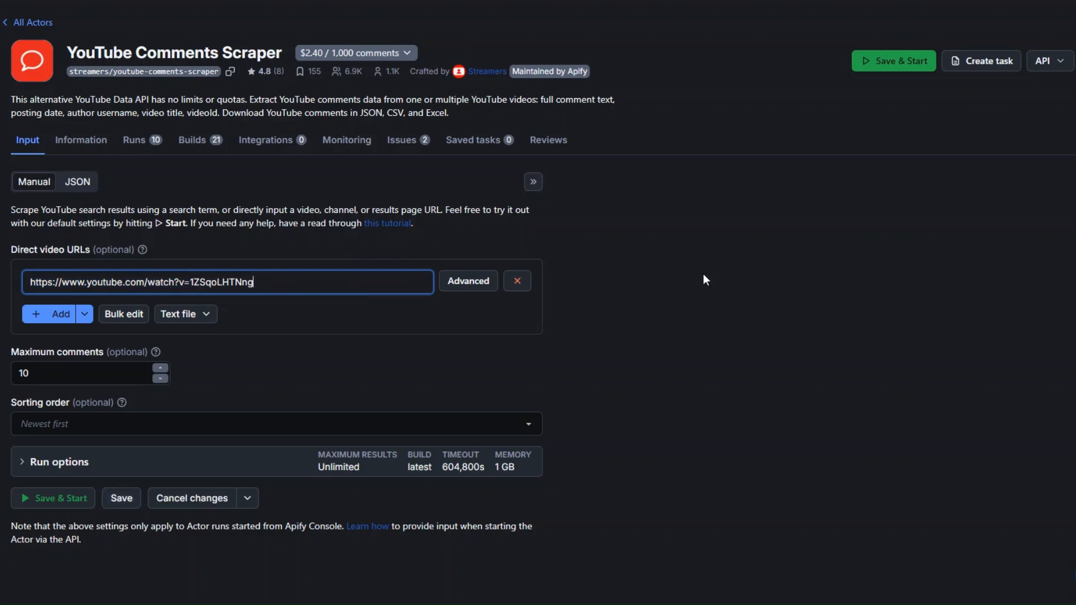
- Set the comment sorting order to Newest first, keep the maximum comments at 10, and save and start the Actor
click(59, 368)
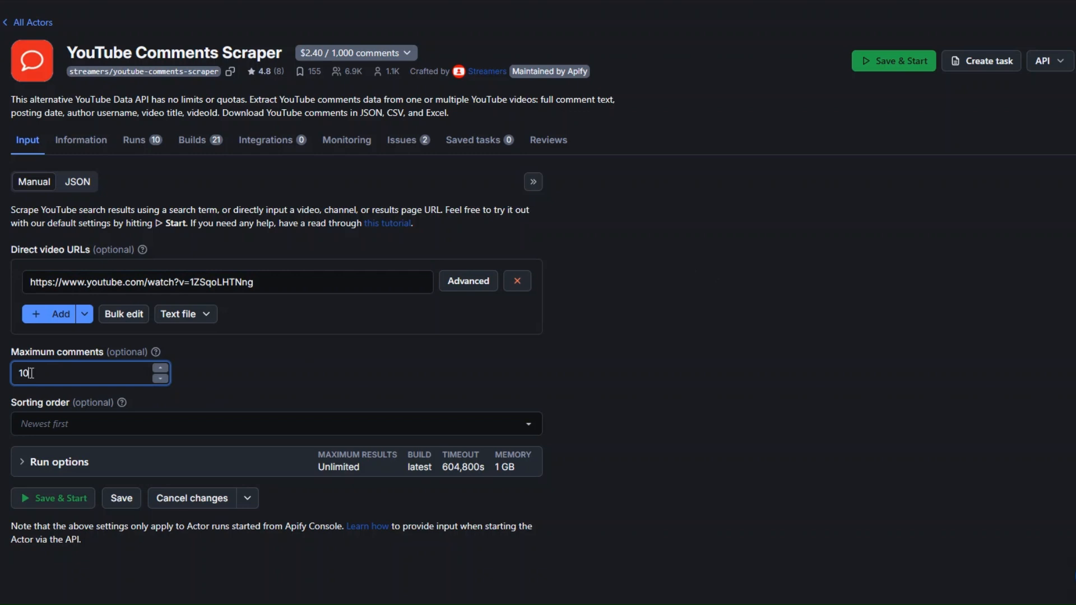
drag(32, 373, 18, 373)
click(56, 424)
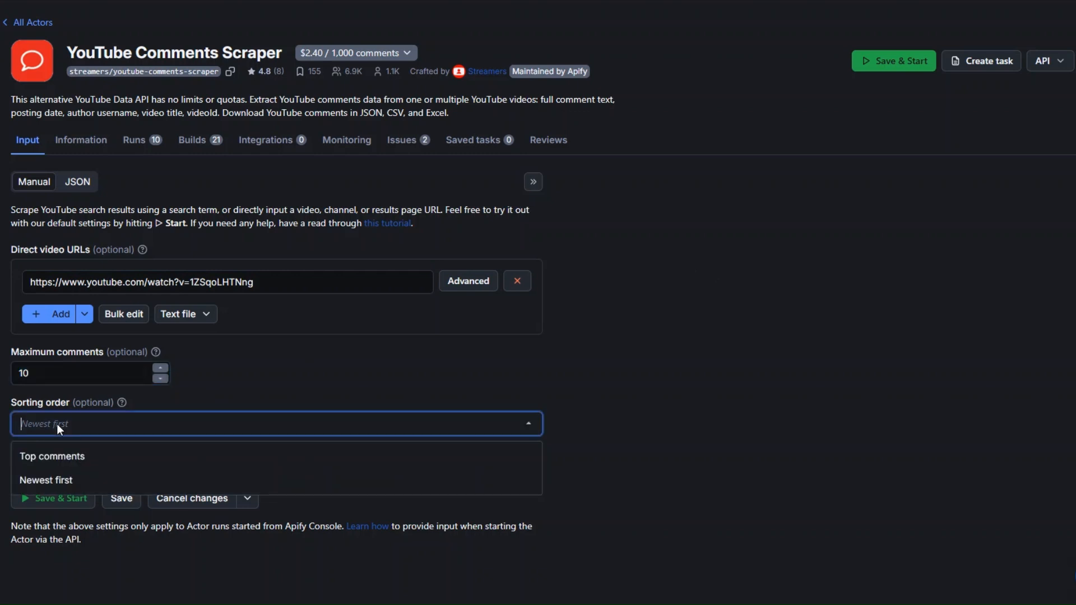
click(71, 479)
click(73, 498)
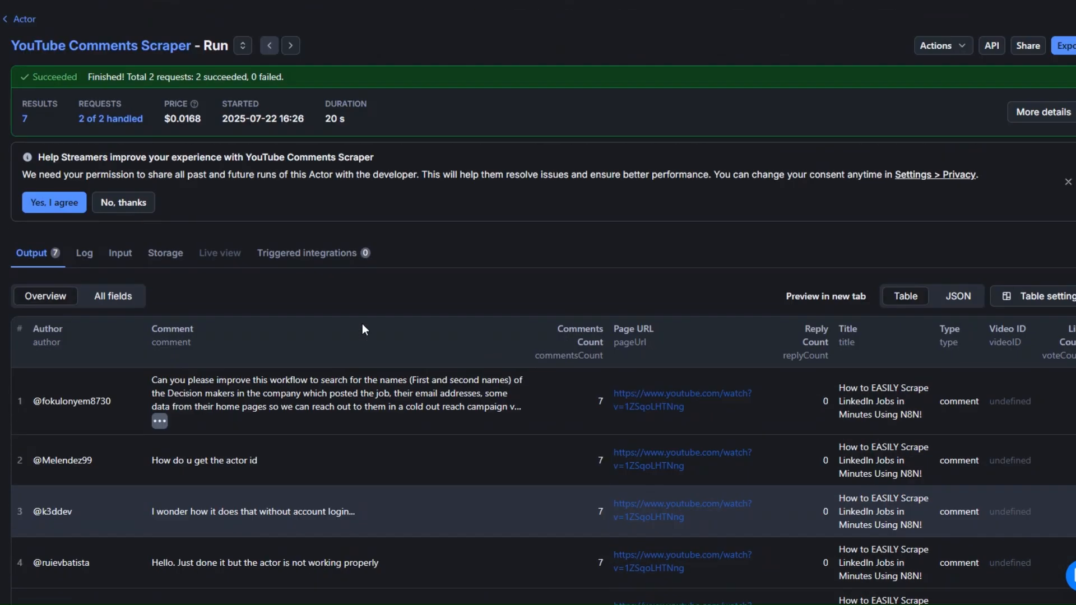
- Review the scraped comments, and copy the Get dataset items URL from the run's API endpoints
scroll(362, 324, down, 4)
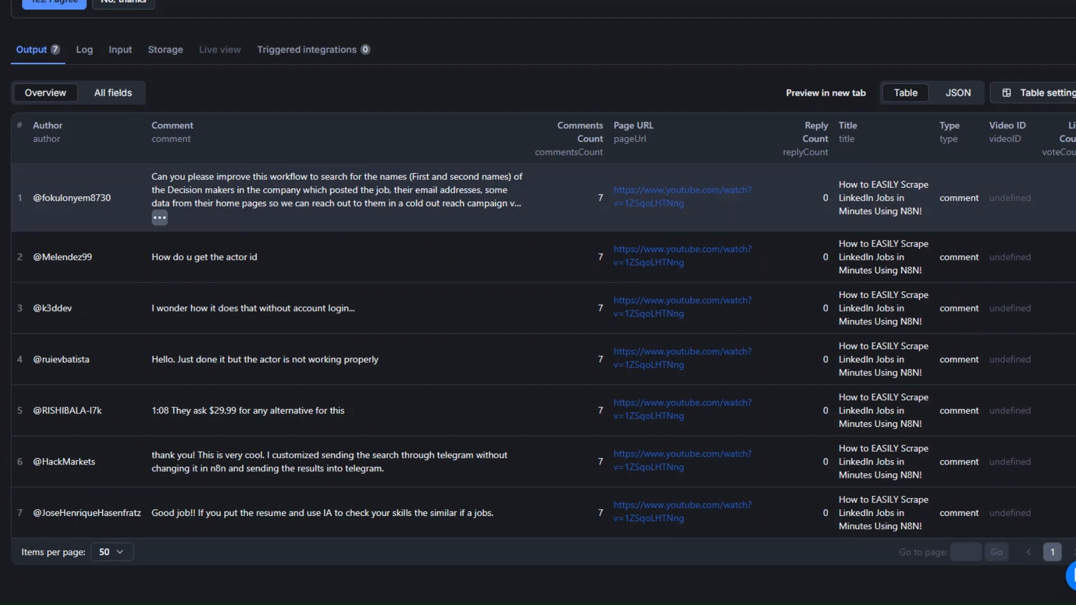
scroll(397, 447, up, 4)
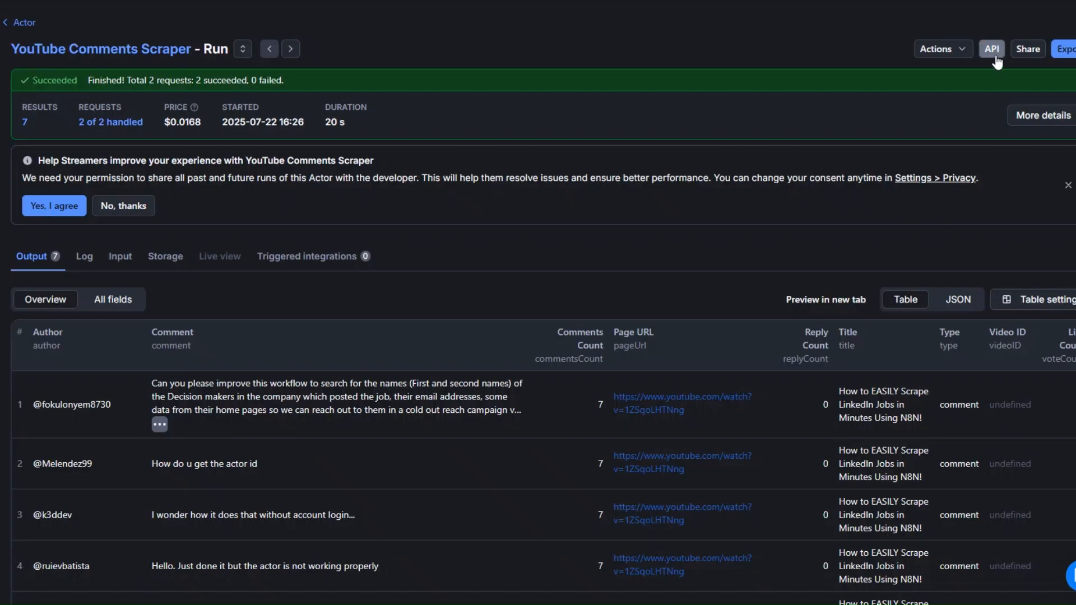
click(991, 51)
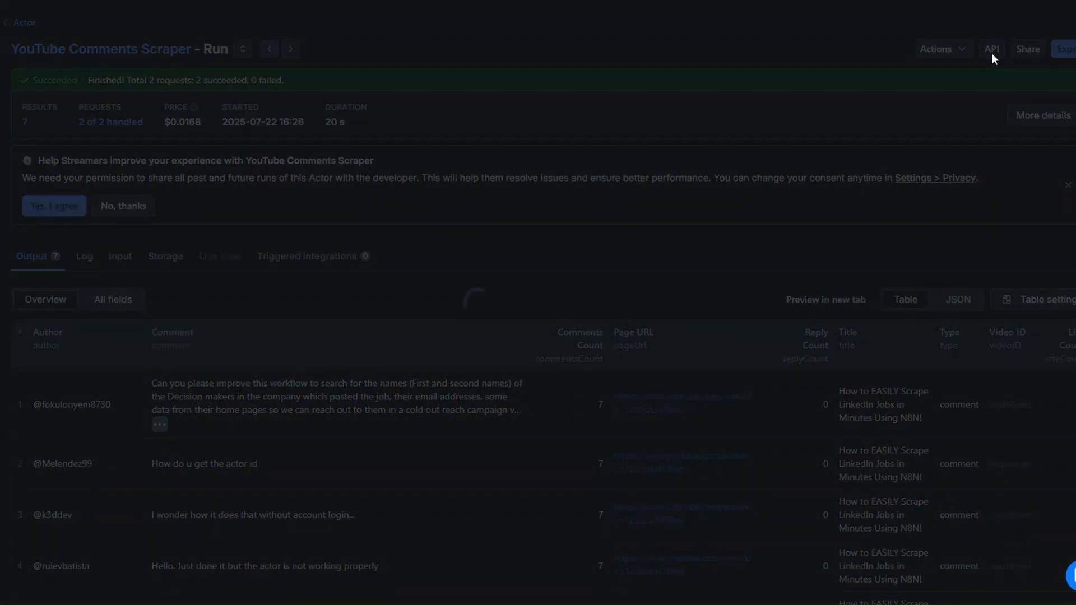
scroll(659, 304, down, 1)
scroll(243, 373, down, 1)
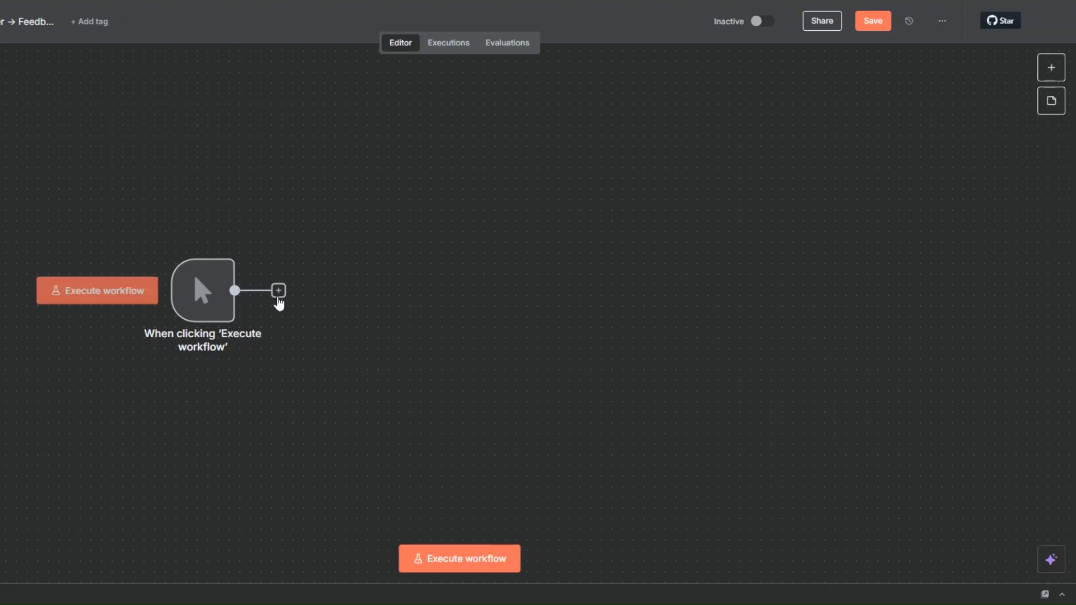
- Switch to n8n and add an HTTP Request node after the manual trigger
click(278, 291)
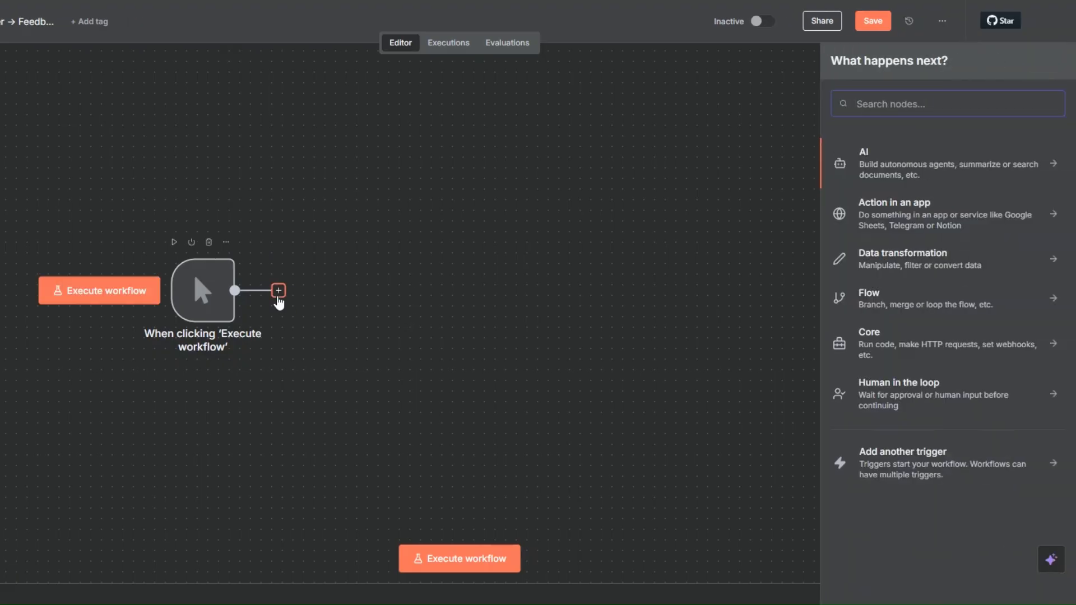
text(http)
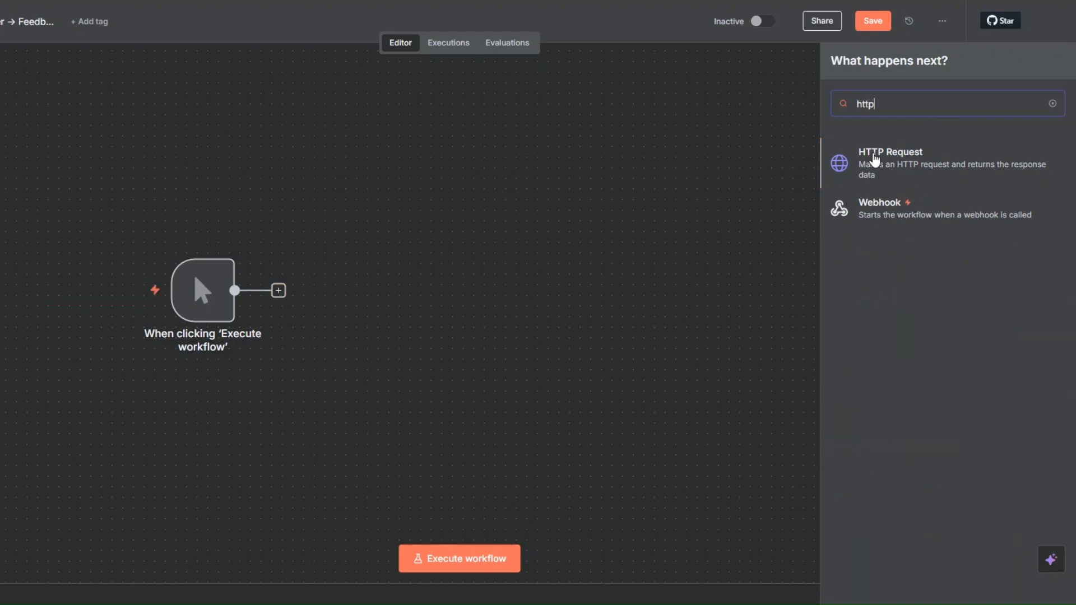
click(877, 160)
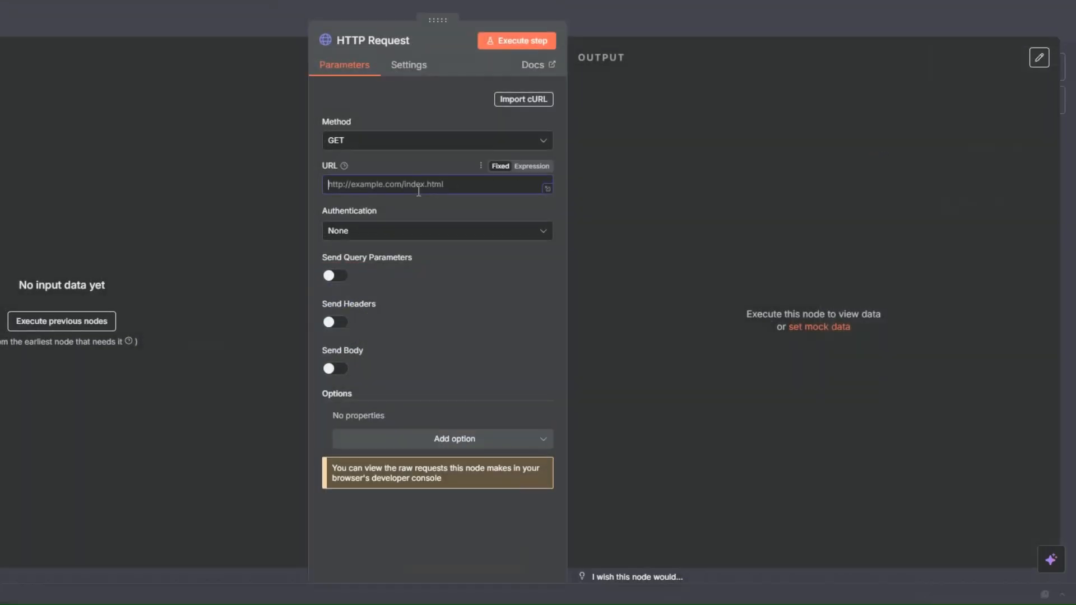
- Paste the run's dataset items URL with its API token as the HTTP Request URL and execute the node
key(ctrl+v)
click(516, 41)
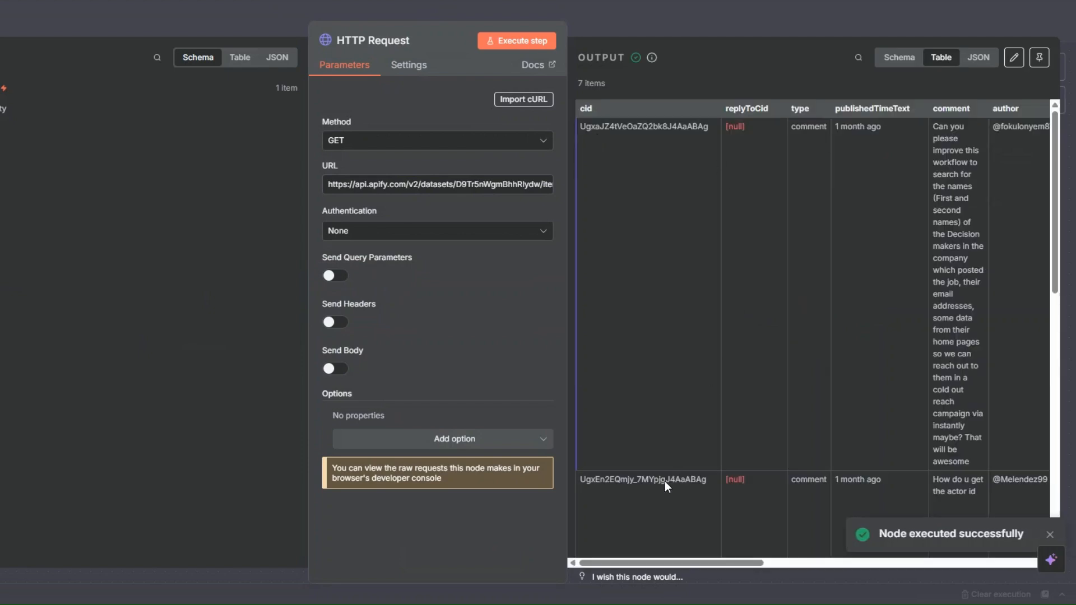
drag(643, 563, 605, 314)
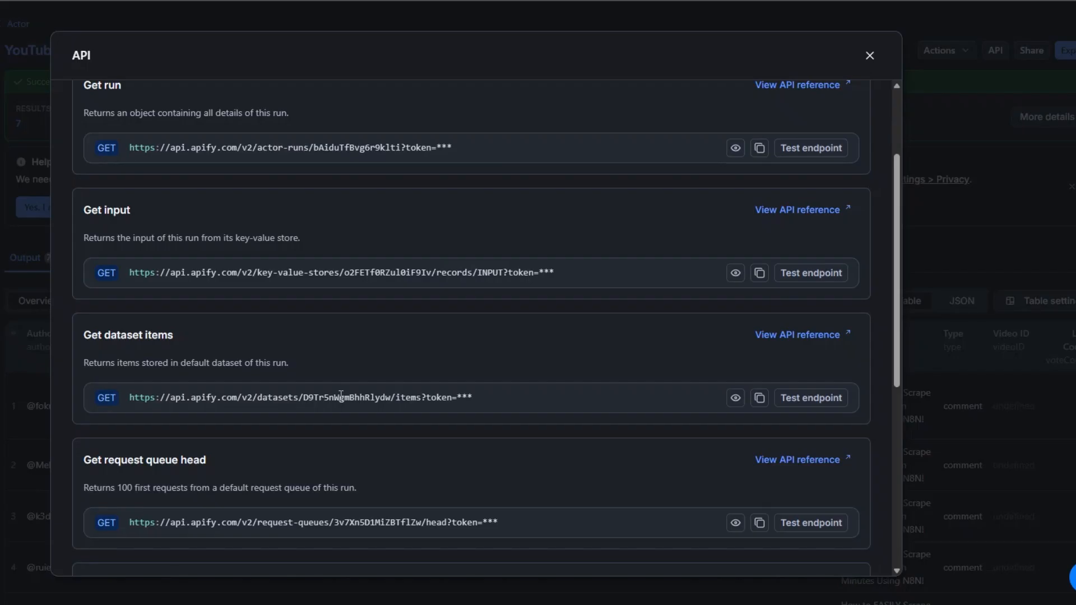
- Close the API endpoint list in Apify and review the run's table of scraped comments
click(869, 55)
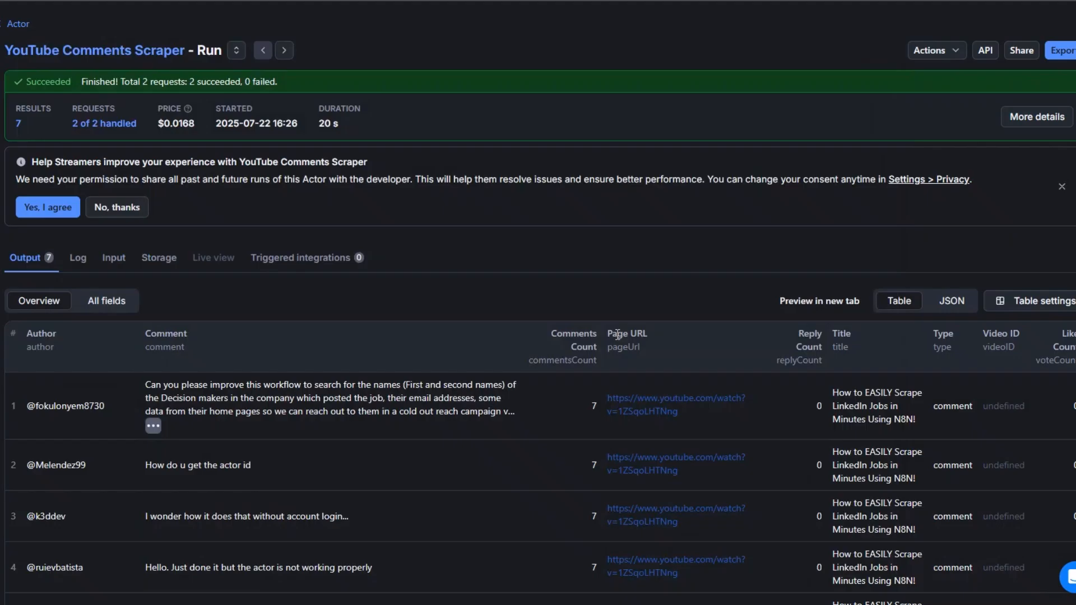
scroll(617, 335, down, 4)
scroll(617, 335, up, 4)
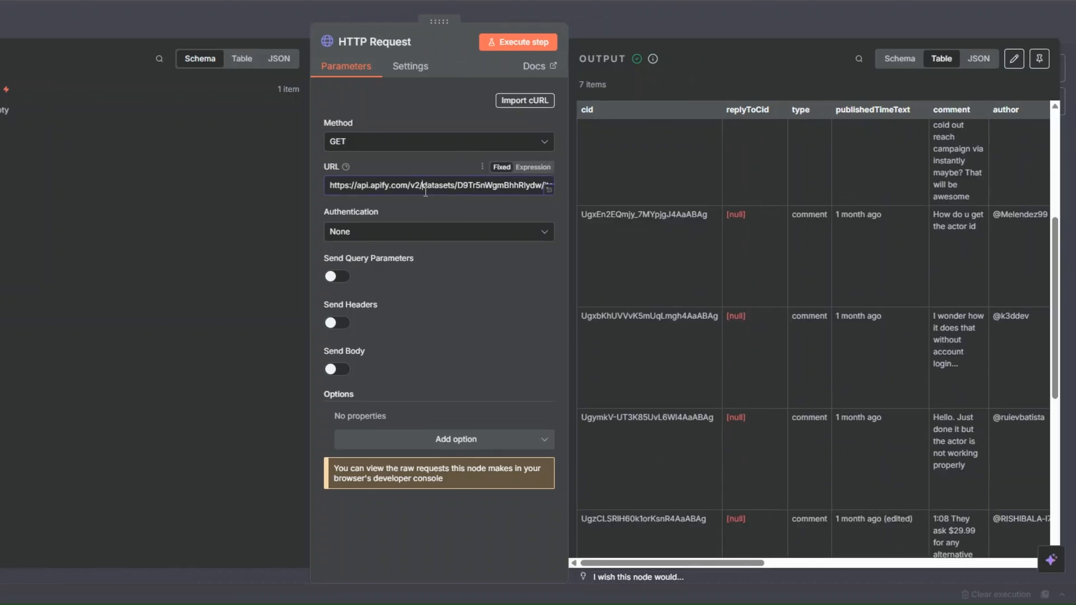
- Clear the URL of the HTTP Request node in n8n
triple_click(463, 191)
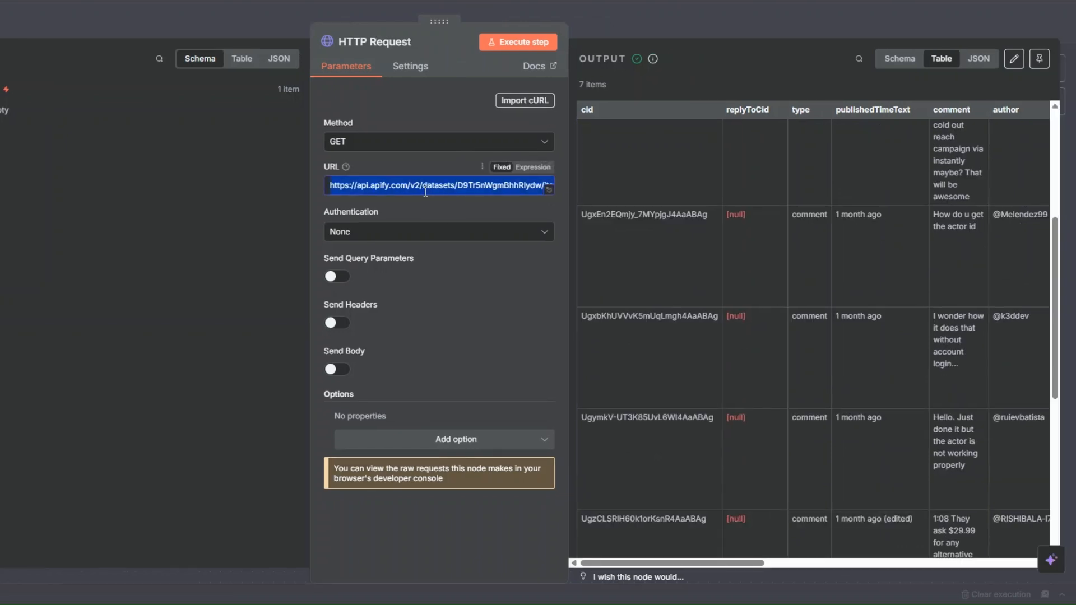
key(BackSpace)
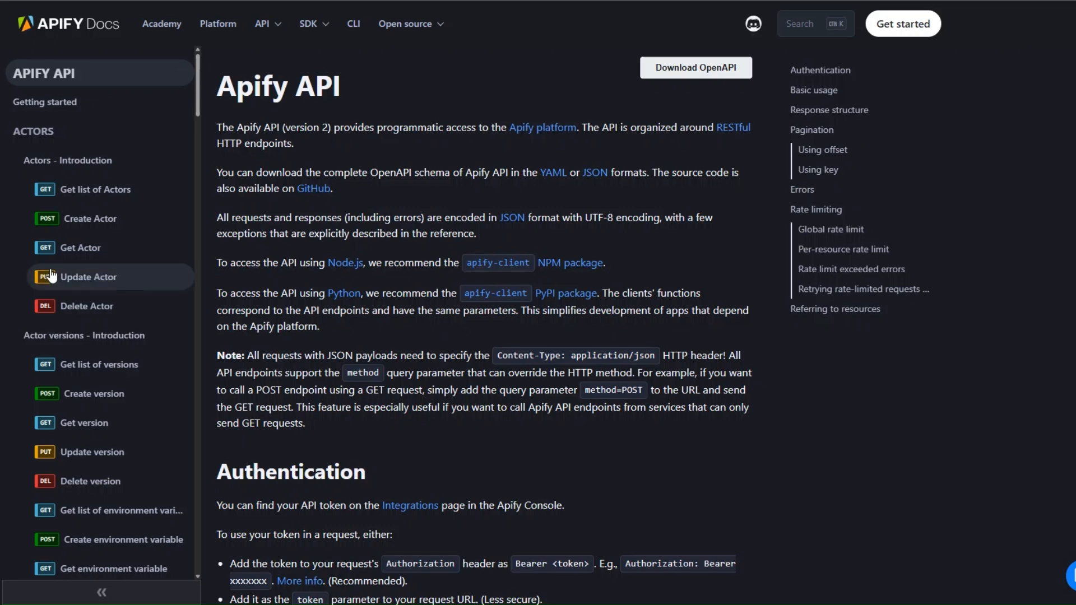
- In the Apify API docs, open "Run Actor synchronously with input and get dataset items" and copy its cURL command
scroll(52, 275, down, 10)
scroll(53, 275, down, 3)
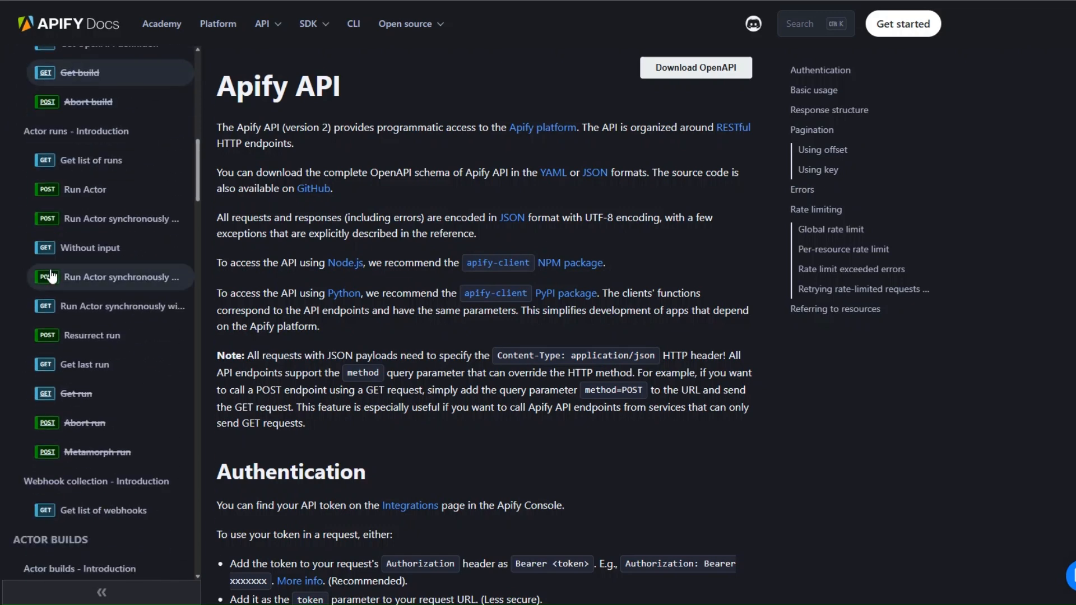
click(119, 281)
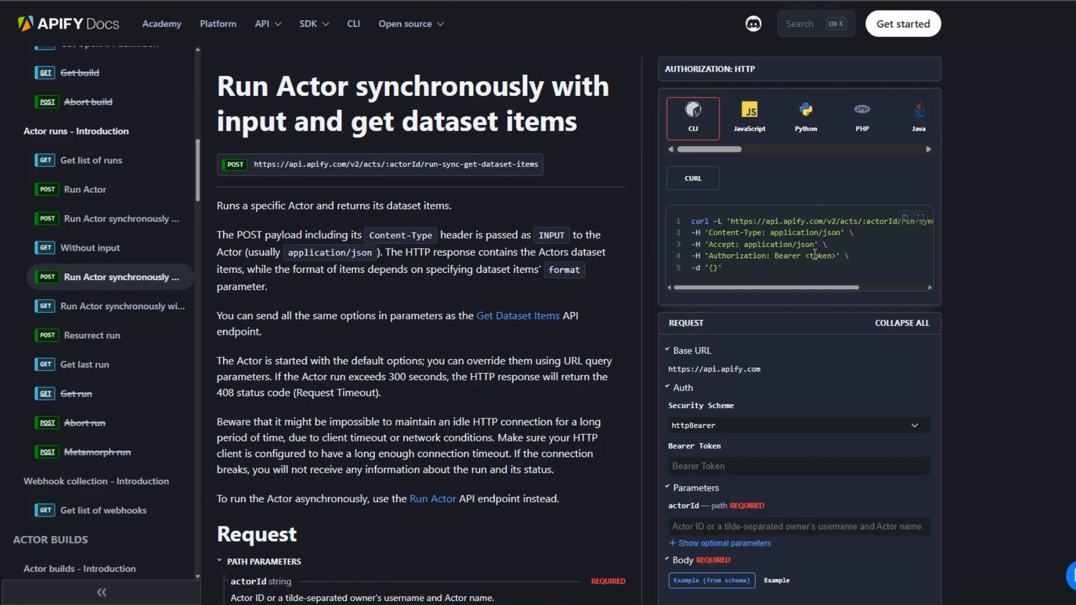
click(905, 217)
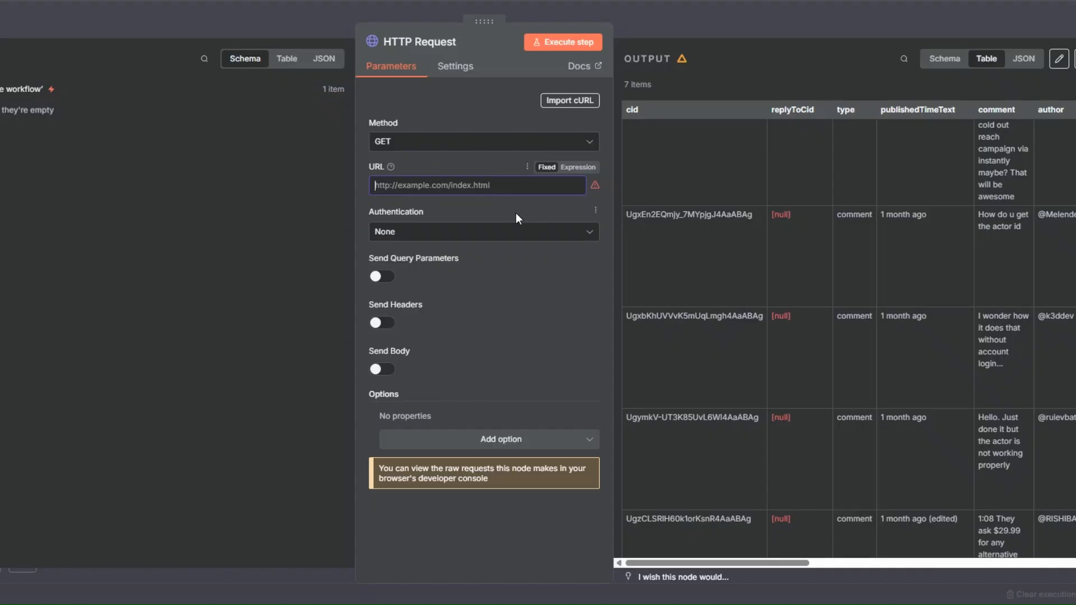
- Import the copied cURL command for running an Actor synchronously into n8n's HTTP Request node
click(570, 100)
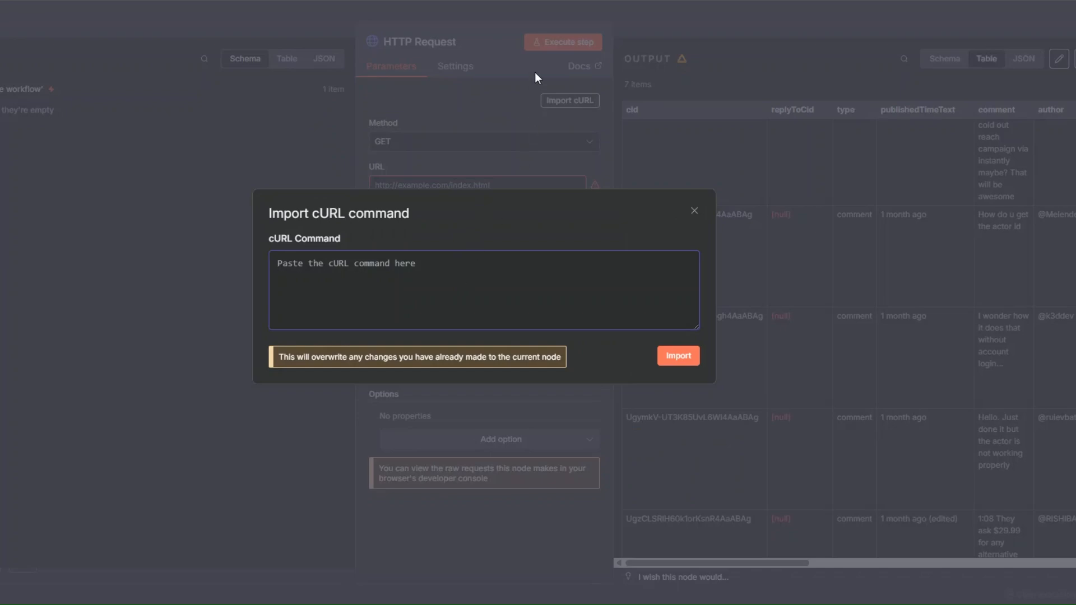
key(ctrl+v)
click(678, 356)
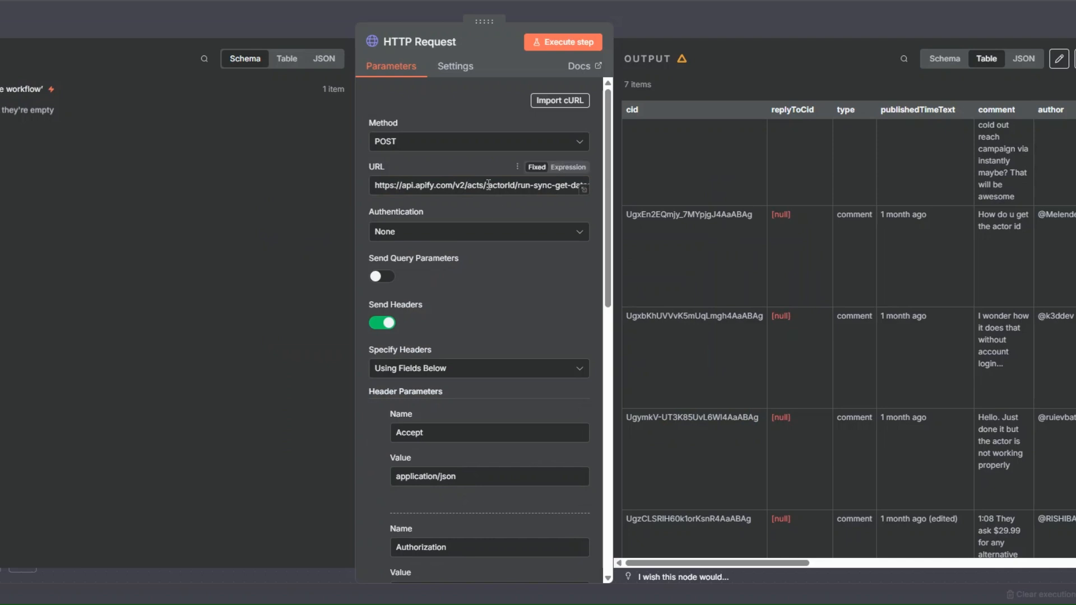
- Review the imported request's :actorId placeholder in the URL, the <token> placeholder in the Authorization header and the body fields
drag(486, 185, 516, 185)
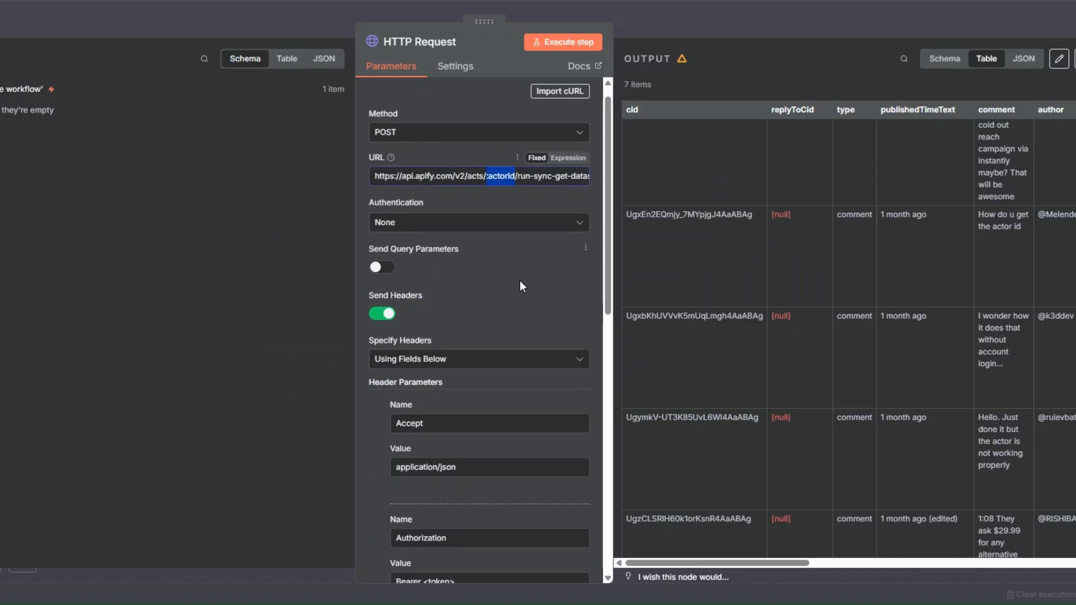
scroll(519, 280, down, 5)
drag(424, 326, 454, 326)
scroll(472, 264, down, 2)
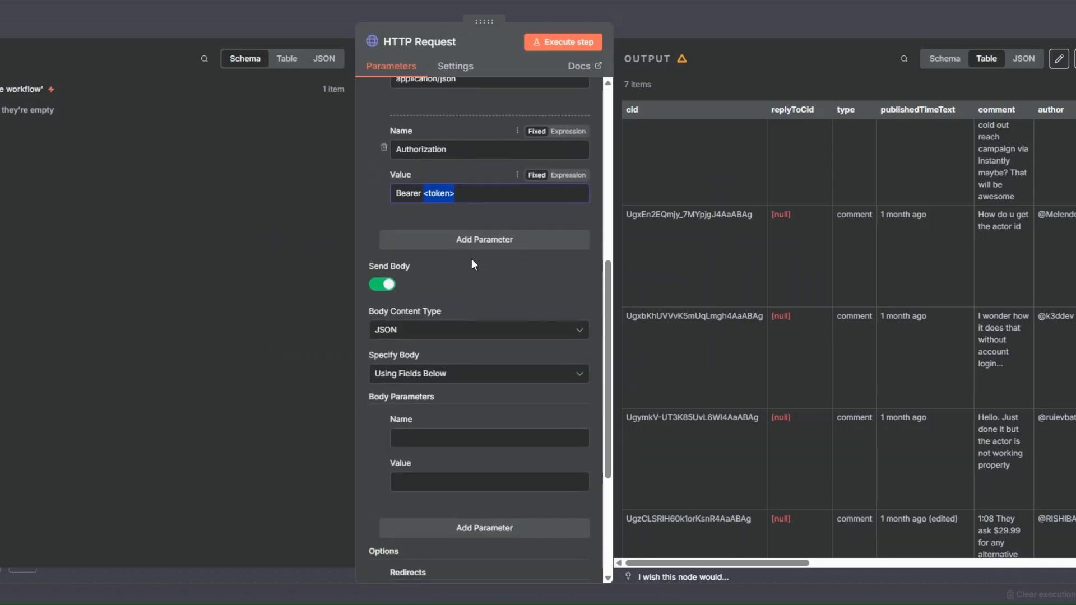
scroll(459, 415, down, 4)
scroll(447, 341, up, 10)
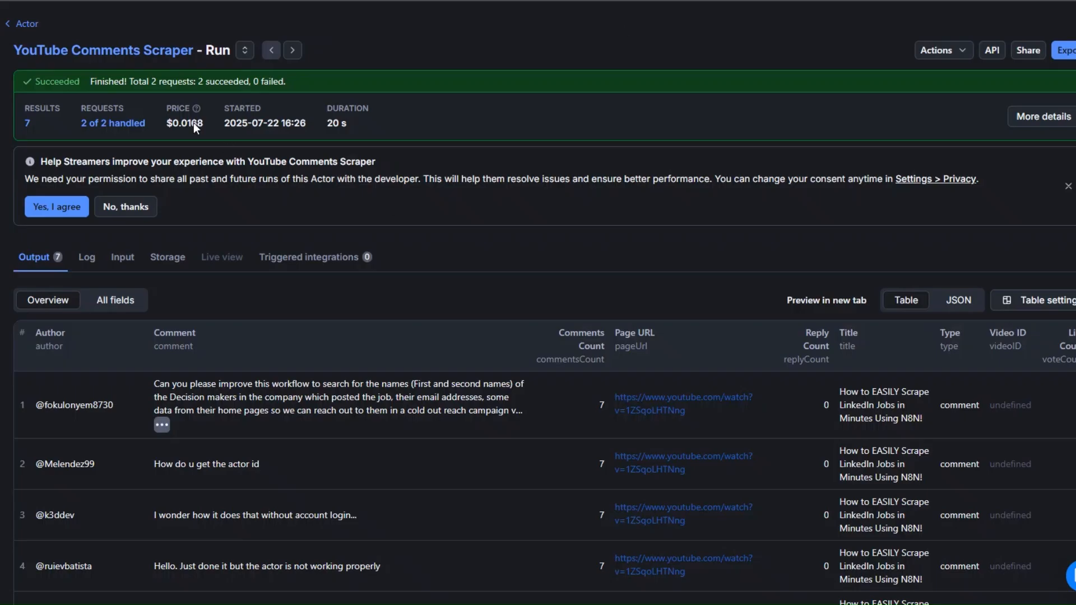
- Replace the :actorId placeholder in the request URL with the YouTube Comments Scraper's Actor ID copied from Apify
click(106, 49)
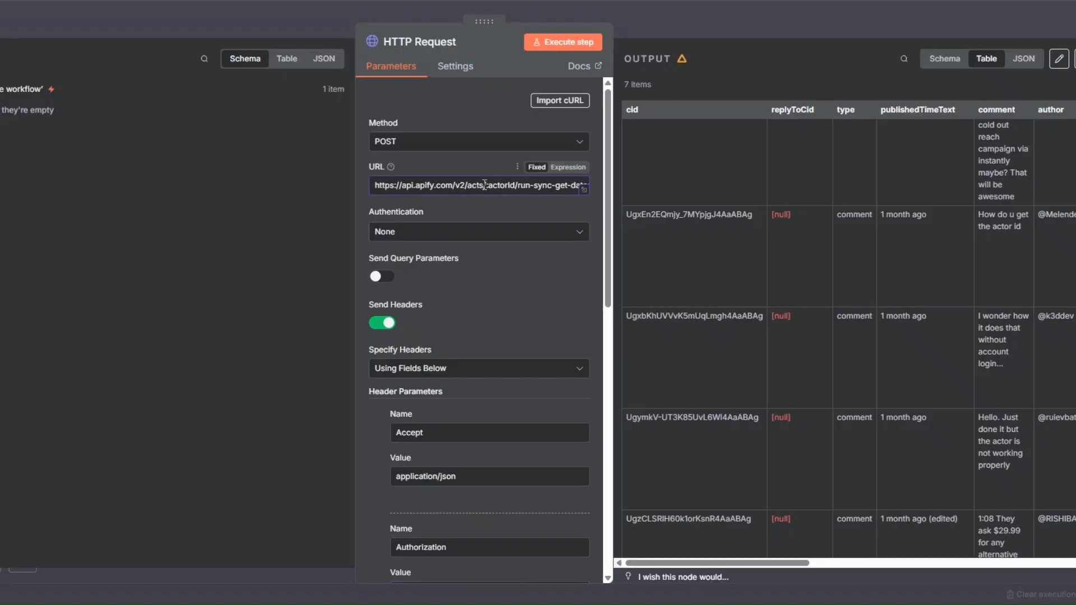
drag(485, 185, 516, 186)
key(ctrl+v)
- Copy the existing "test" API token from Apify's API & Integrations settings and paste it over <token> in the Authorization header
scroll(530, 257, down, 1)
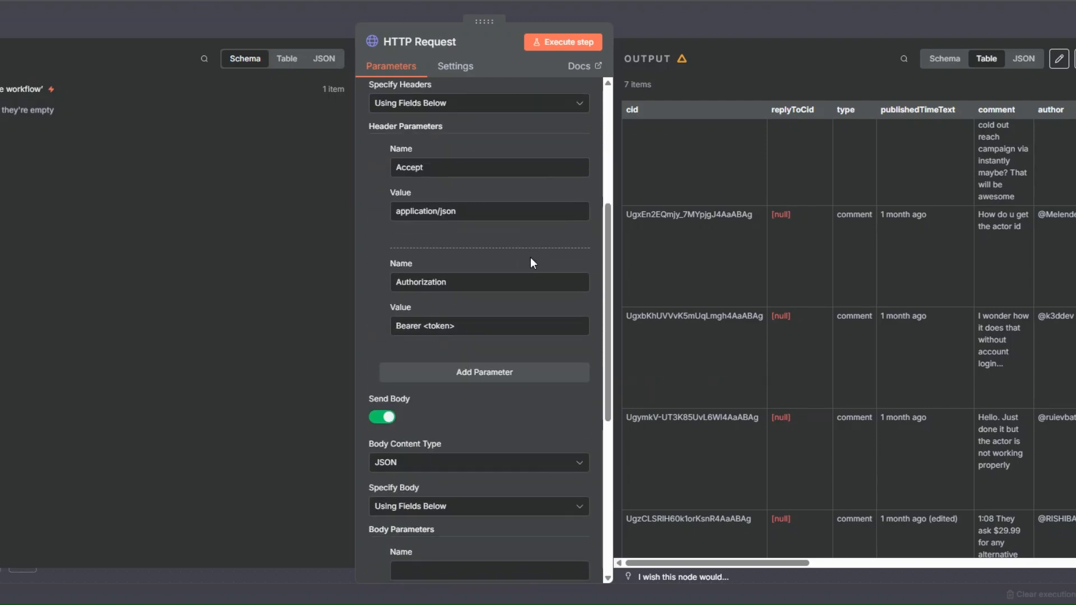
click(479, 327)
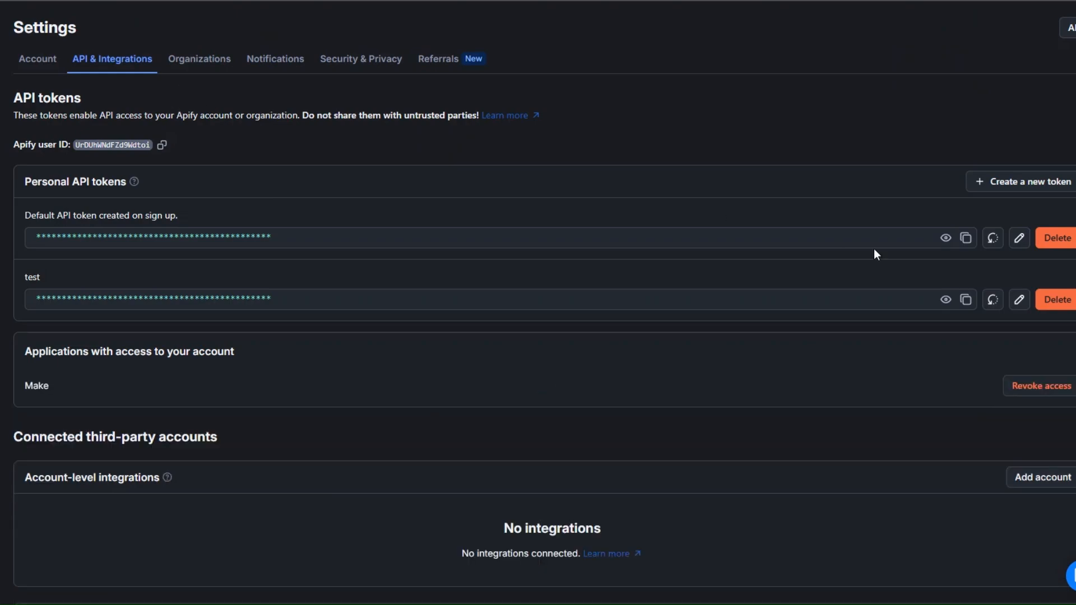
click(1025, 181)
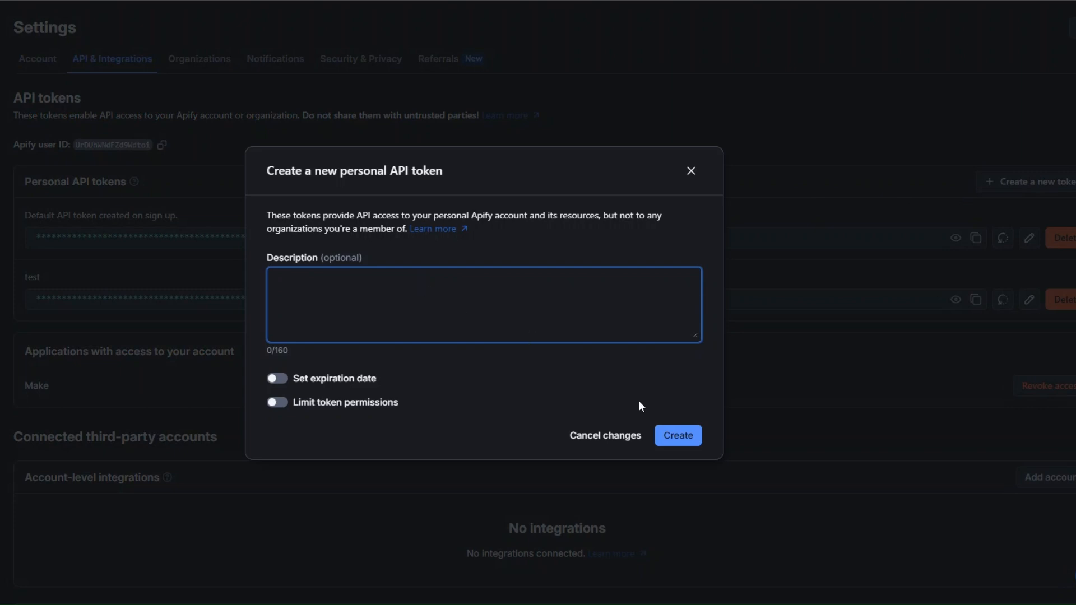
click(688, 175)
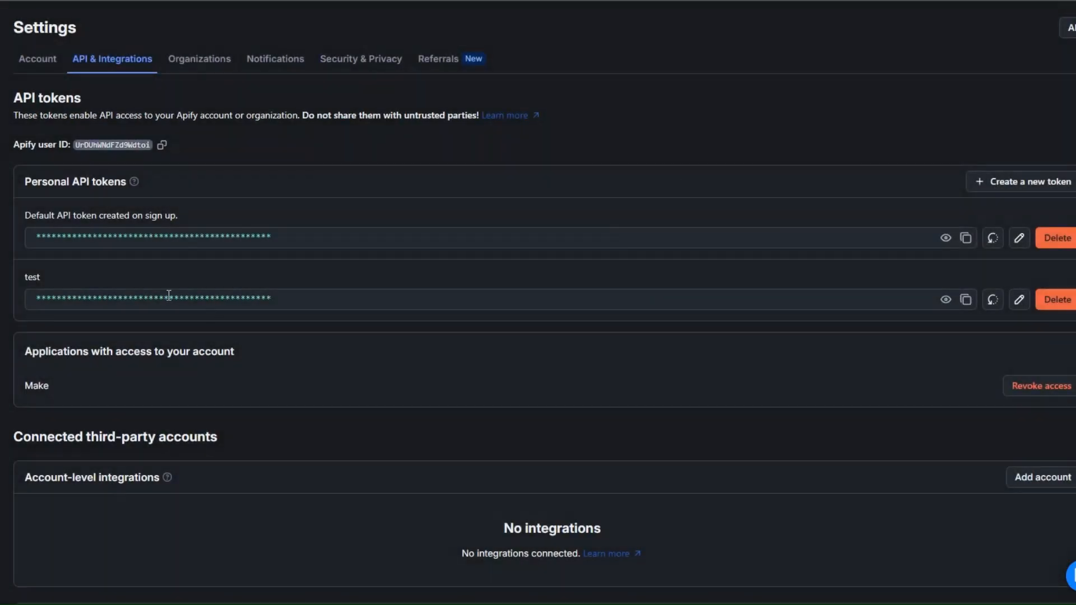
click(965, 300)
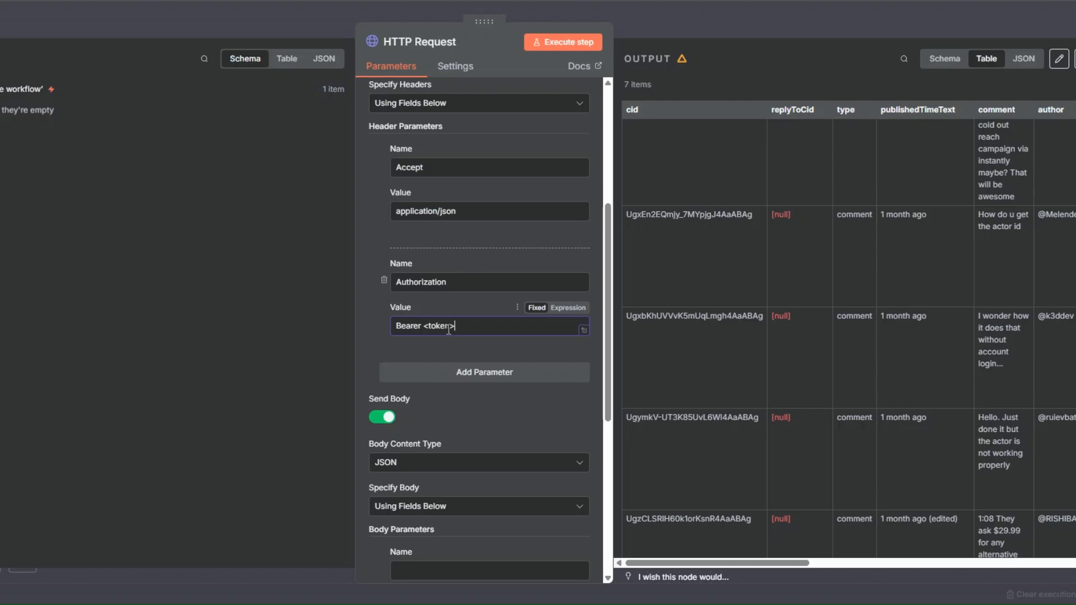
drag(424, 326, 463, 327)
key(ctrl+v)
- Set the HTTP Request node's body to be specified using JSON
scroll(482, 336, down, 6)
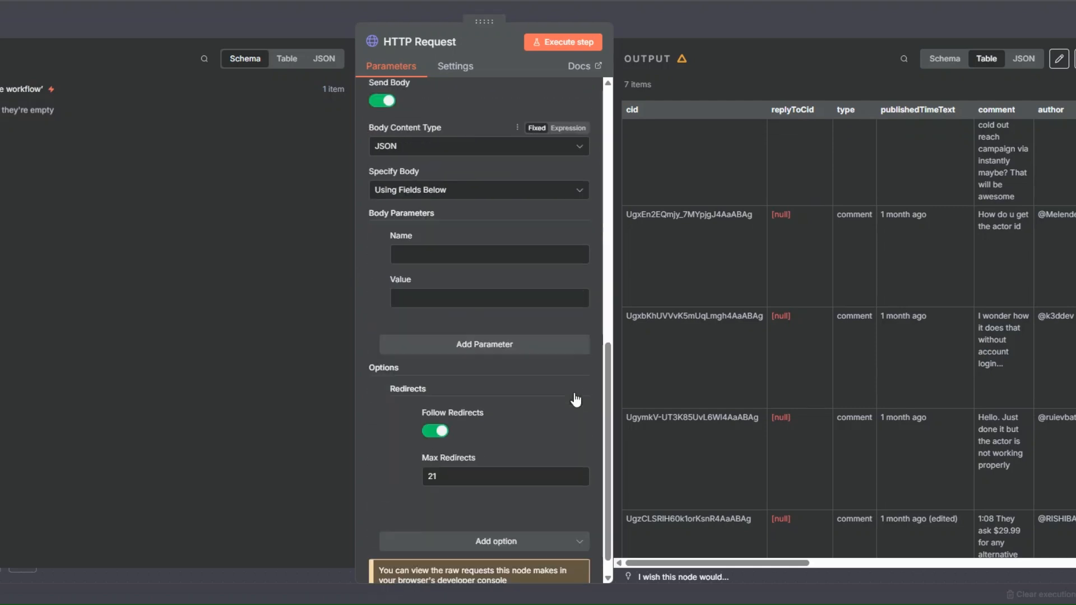
click(439, 163)
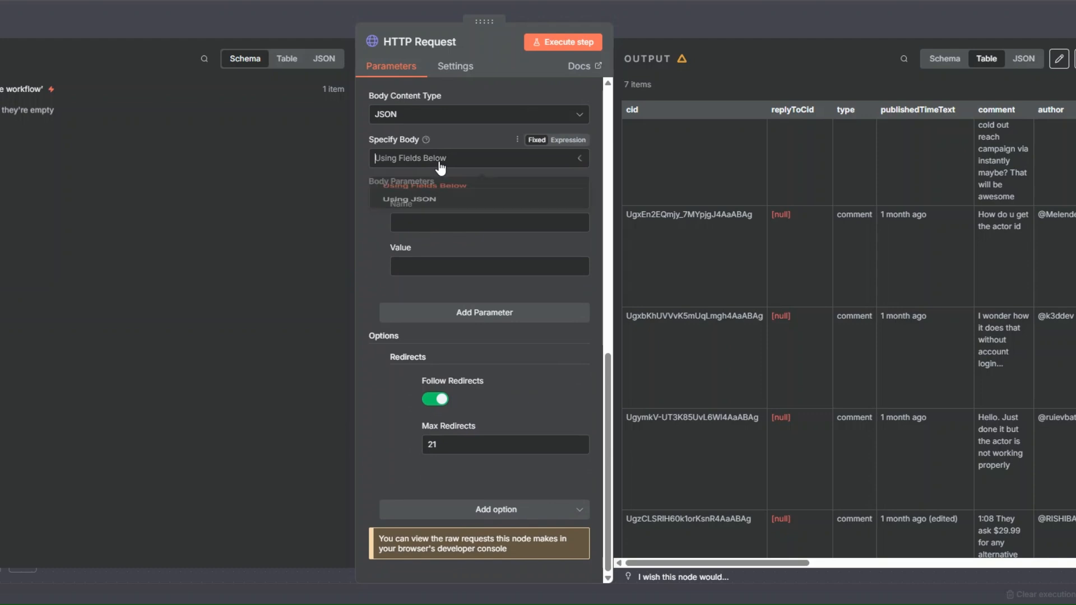
click(432, 214)
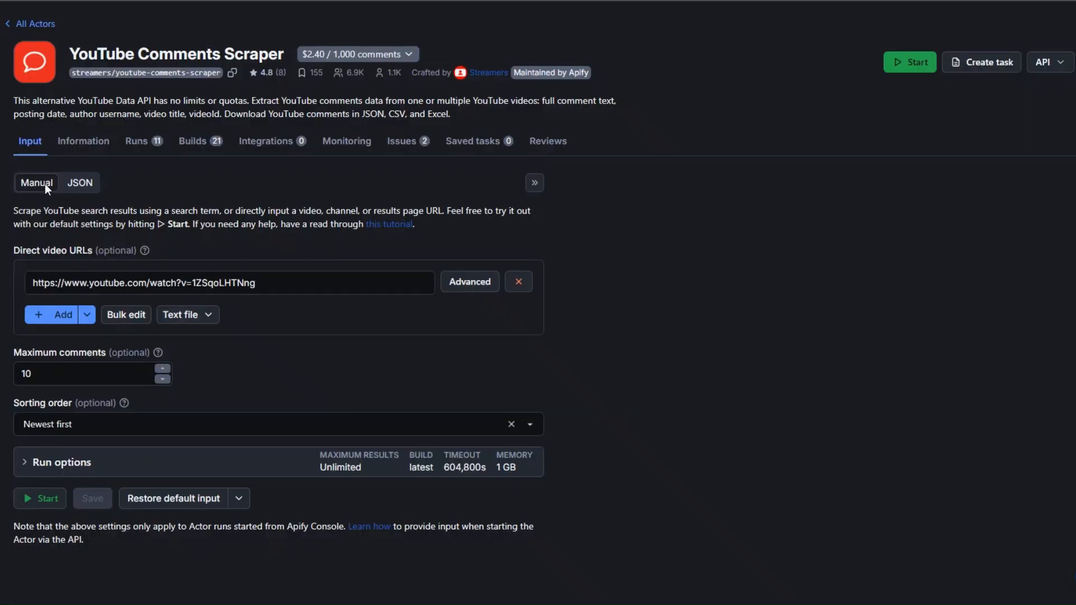
- Copy the YouTube Comments Scraper's whole JSON input from Apify and paste it into the HTTP Request node's JSON body
click(89, 185)
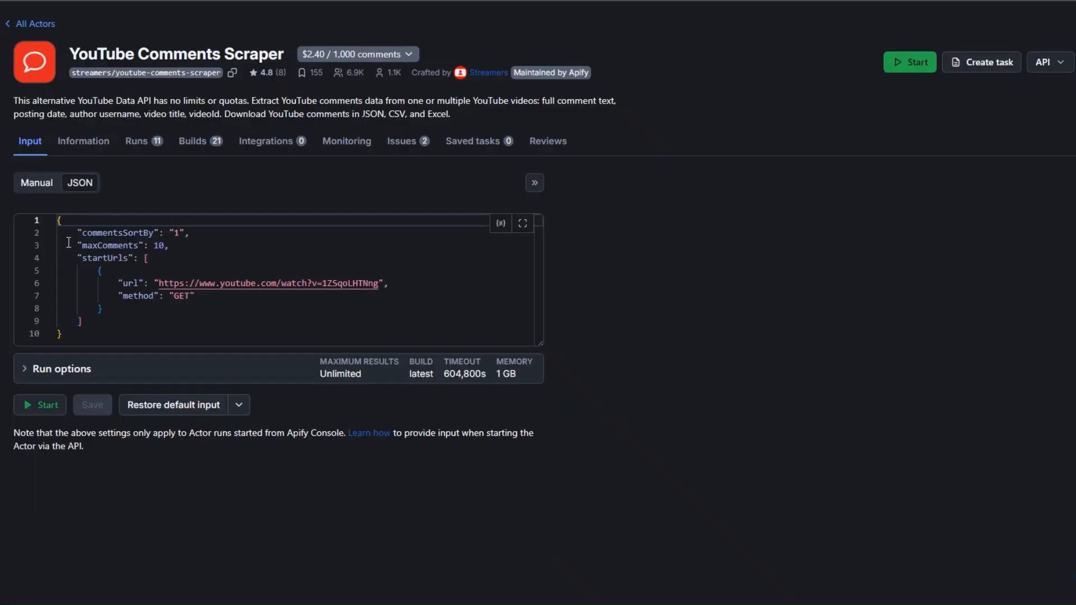
key(ctrl+a)
right_click(96, 305)
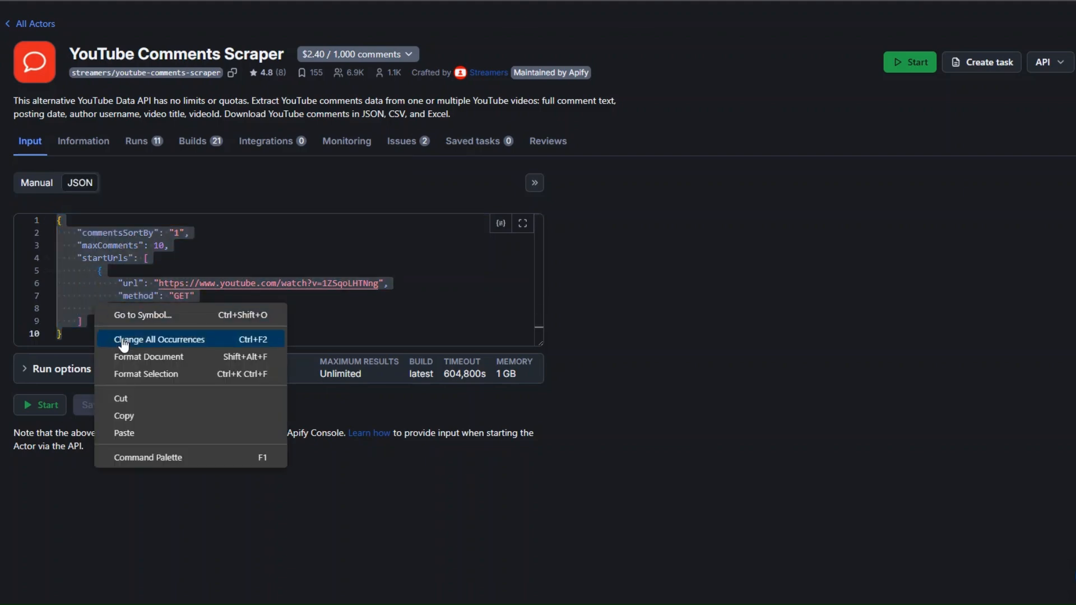
click(139, 417)
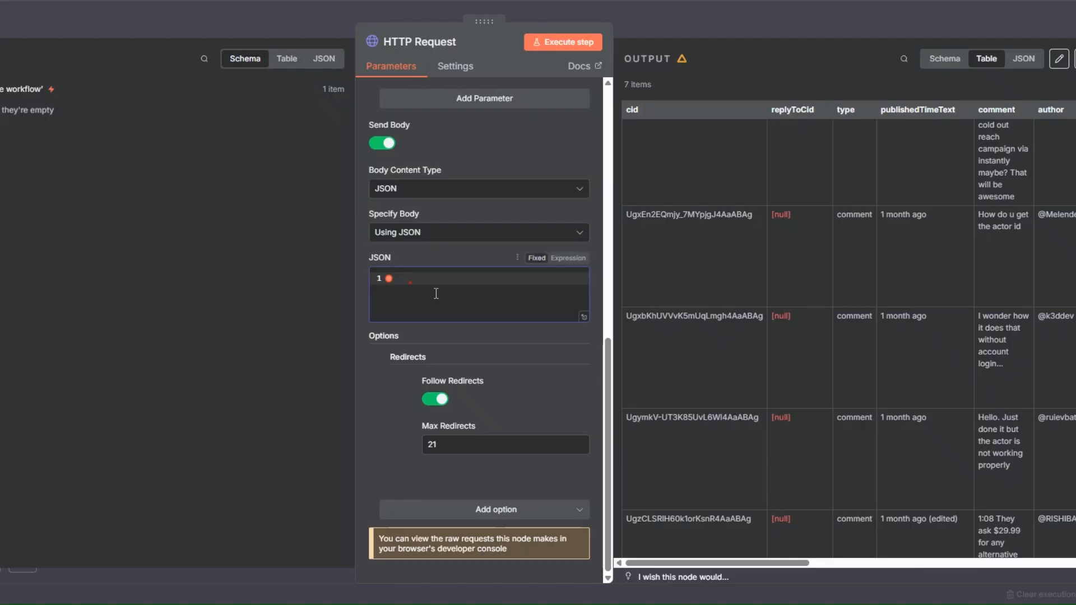
key(ctrl+v)
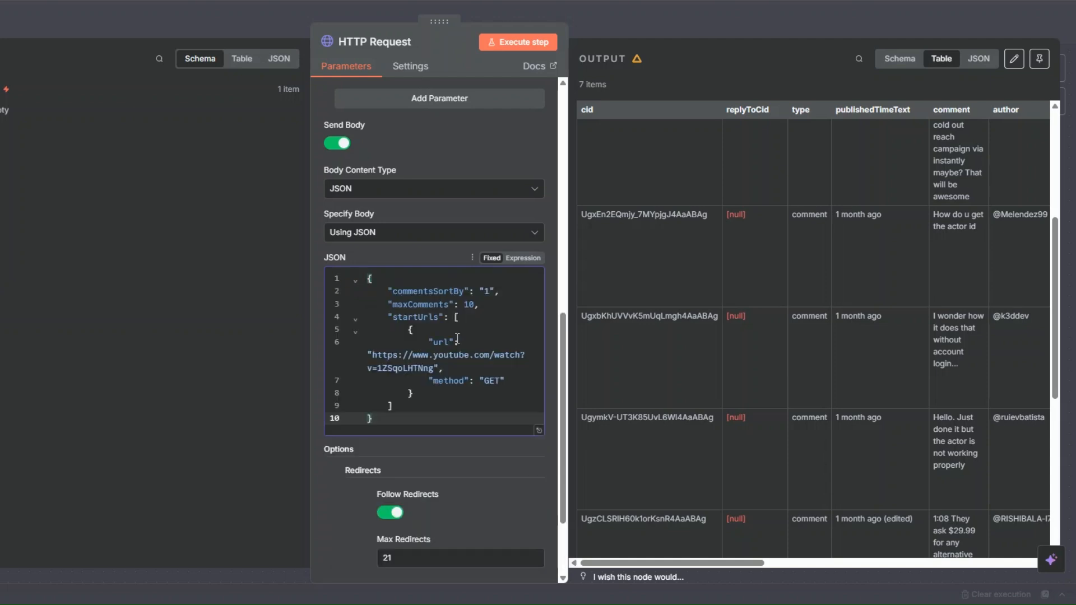
- Check the maxComments value and video URL in the JSON body and execute the HTTP Request node
double_click(466, 305)
drag(413, 355, 433, 368)
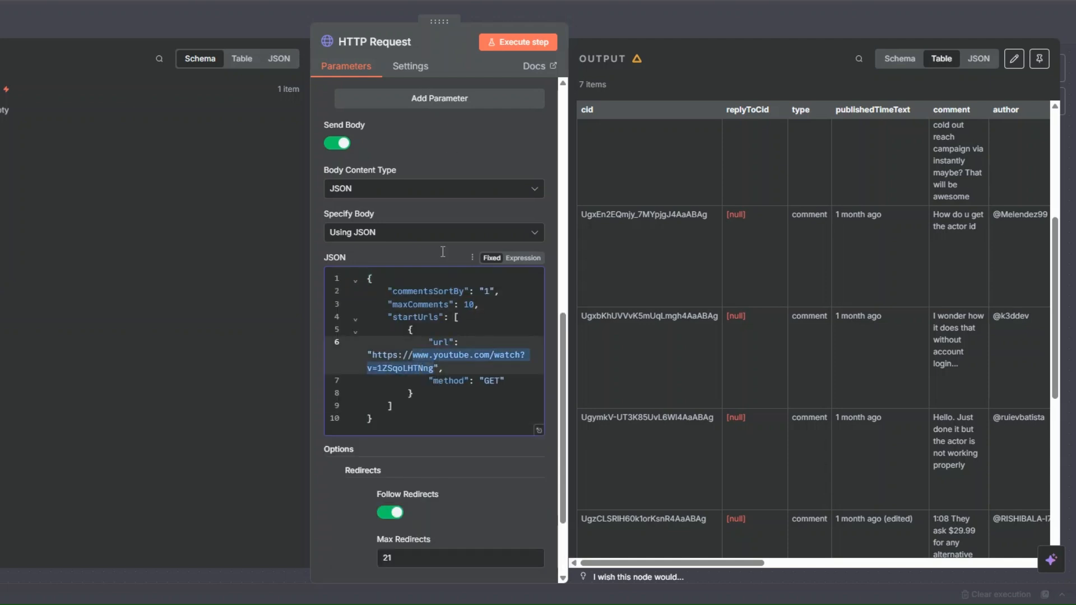
click(499, 45)
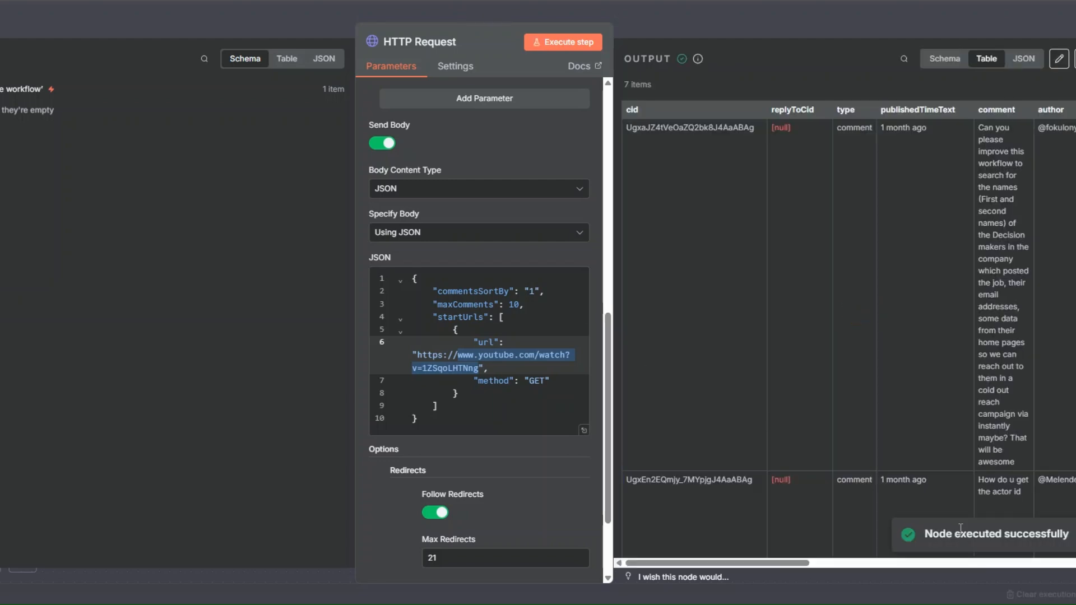
- Review the scraped comments and their authors in the node's output table and close the node
drag(737, 564, 838, 429)
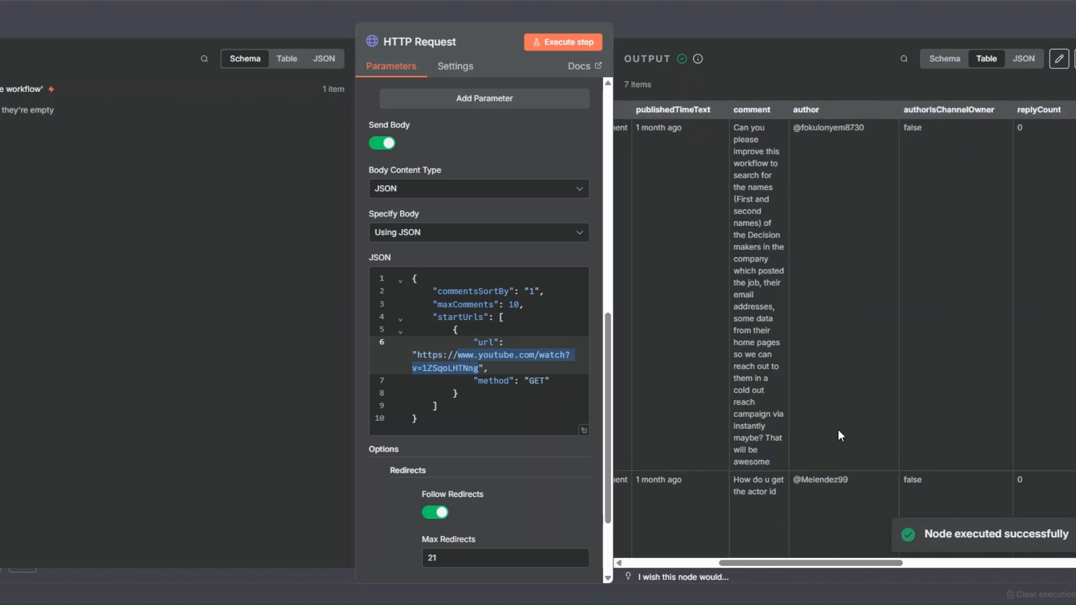
scroll(842, 404, down, 2)
scroll(836, 408, down, 3)
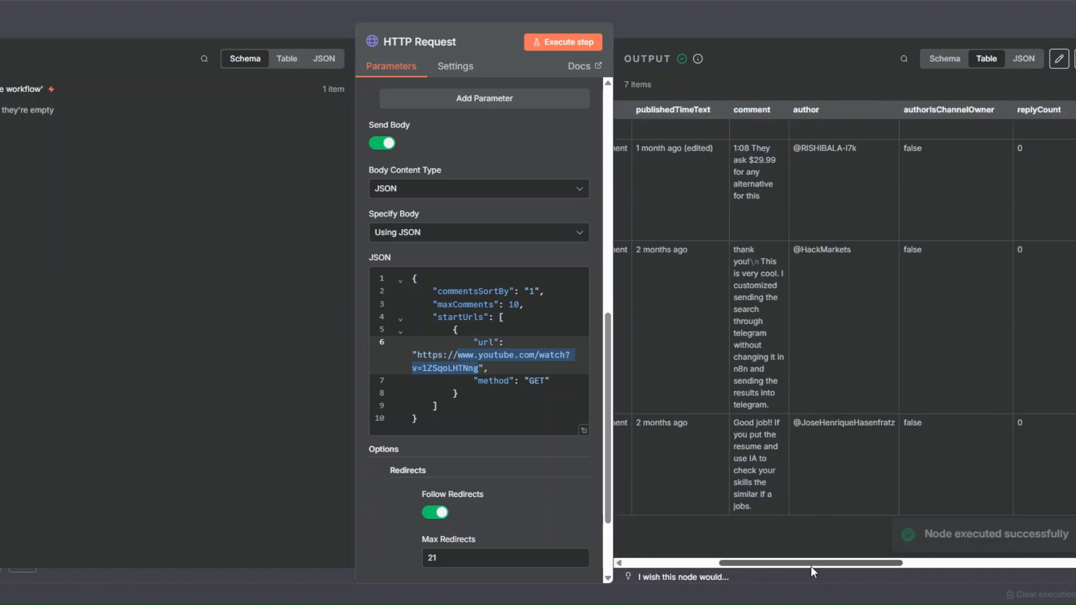
drag(812, 564, 678, 560)
scroll(737, 347, up, 5)
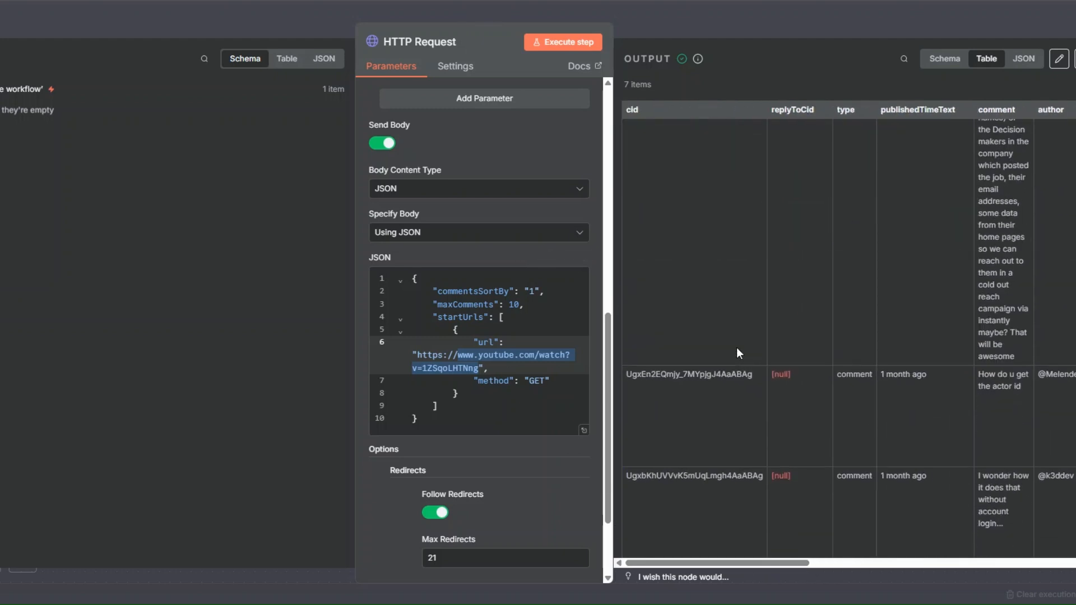
key(Escape)
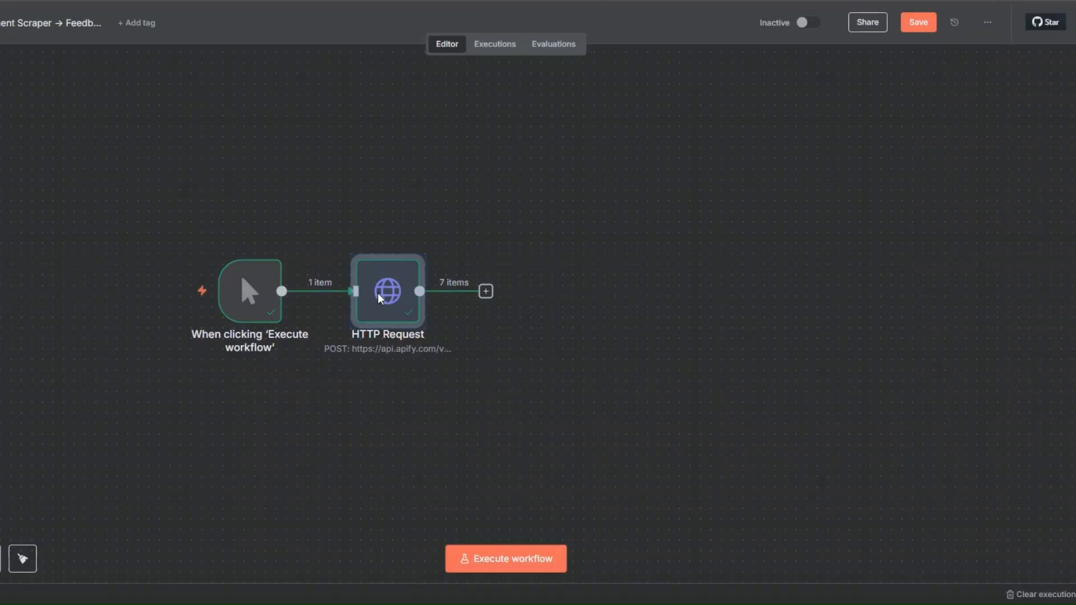
- Rename the HTTP Request node to "YT Comments Scraper"
right_click(421, 330)
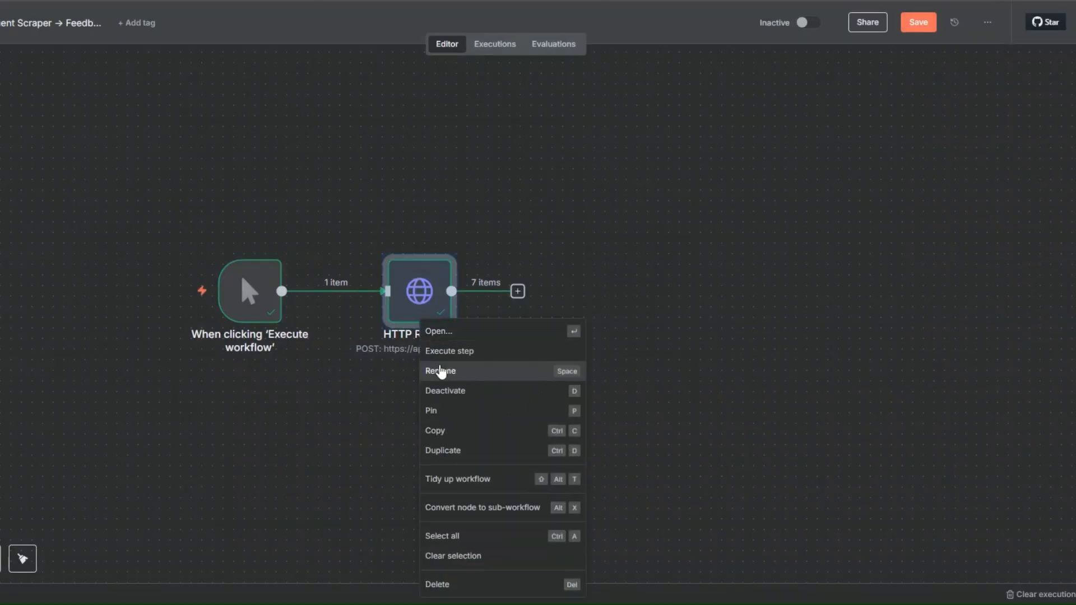
click(441, 370)
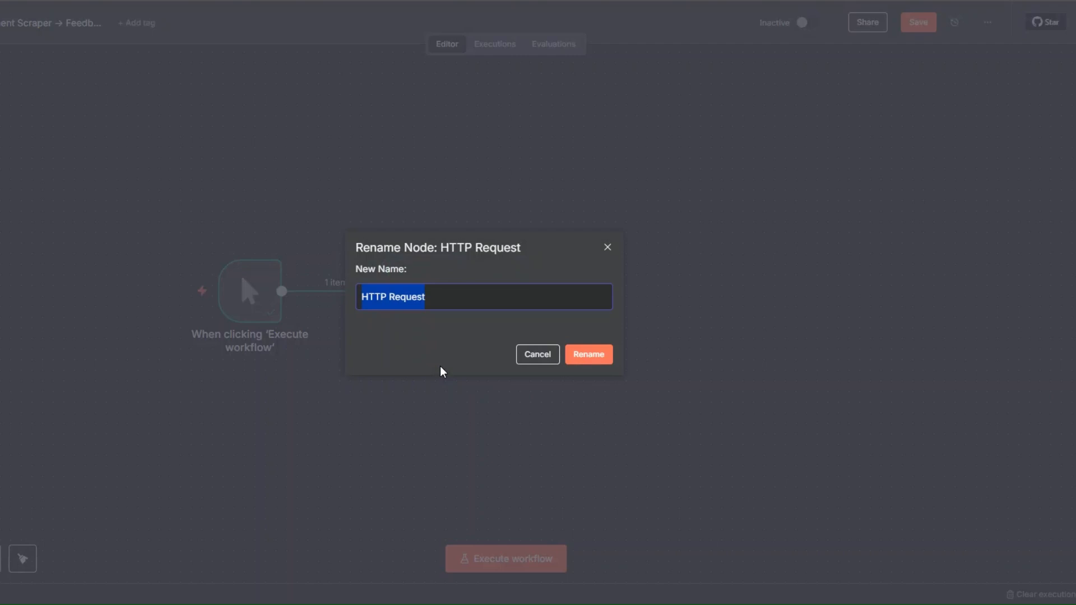
text(YT Comments Scraper)
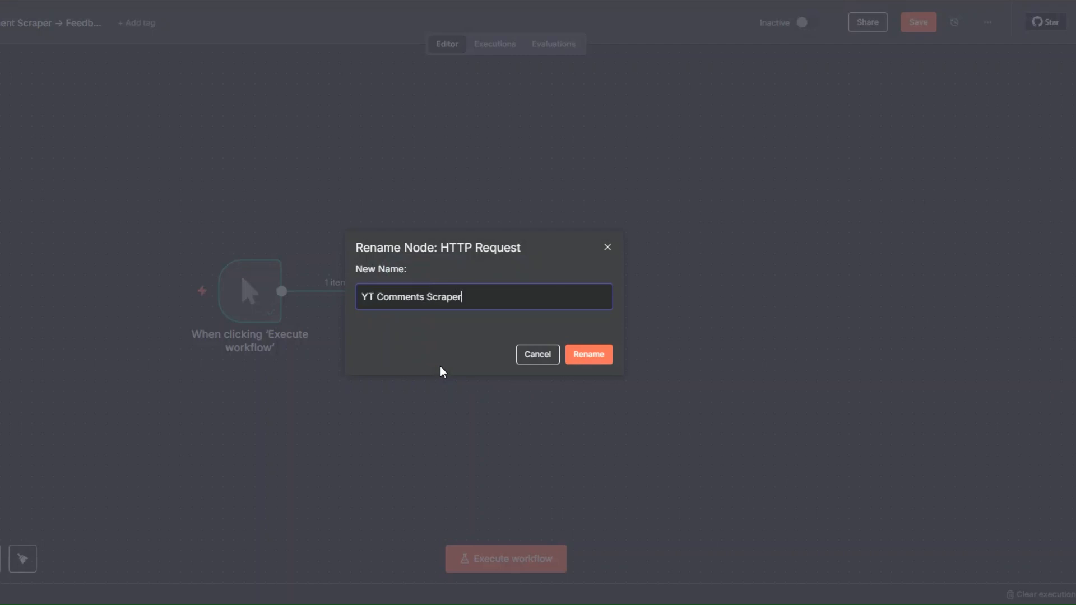
click(596, 361)
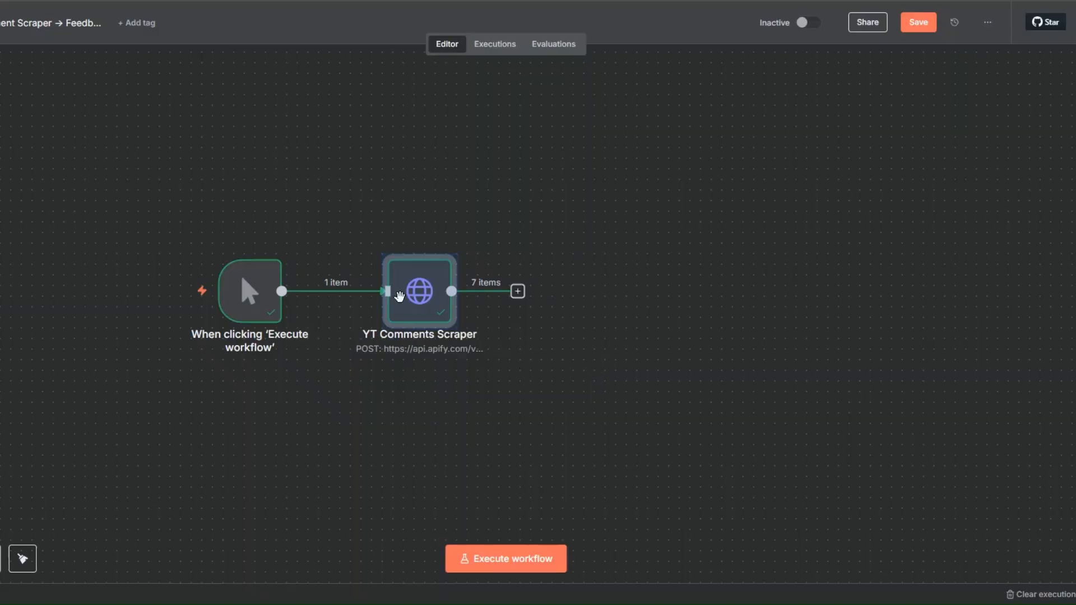
- Open the YT Comments Scraper node, examine the video URL in its JSON body and close it
right_click(418, 307)
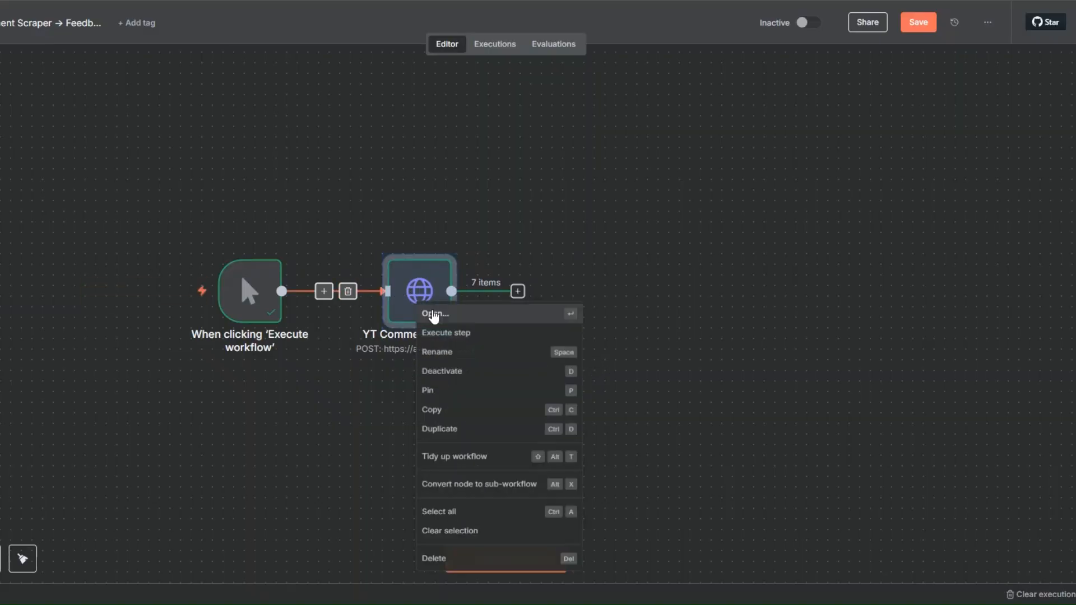
click(434, 315)
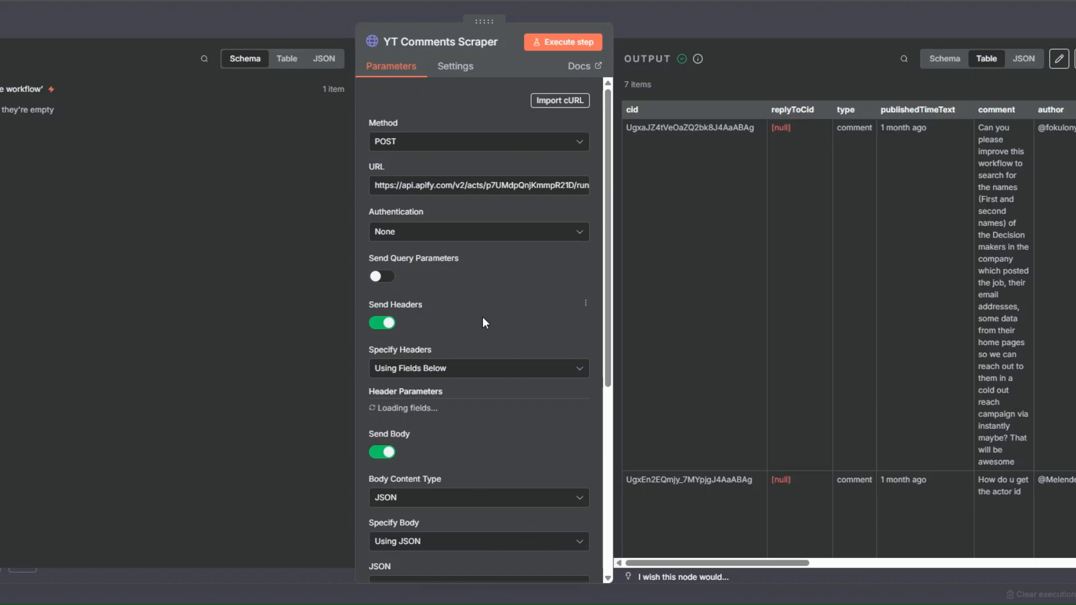
scroll(482, 319, down, 5)
scroll(482, 345, down, 1)
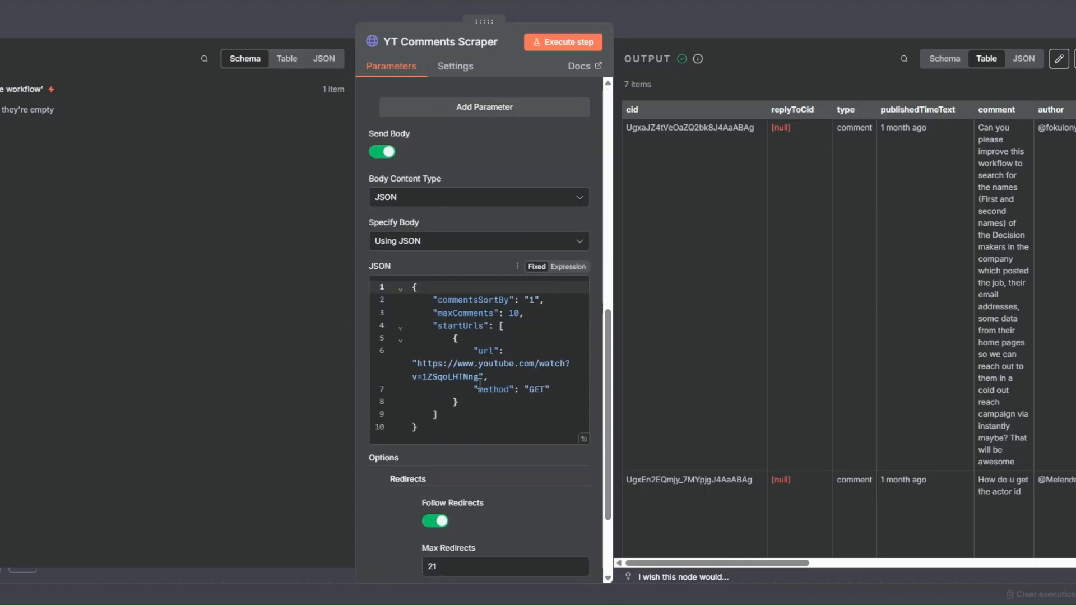
key(Escape)
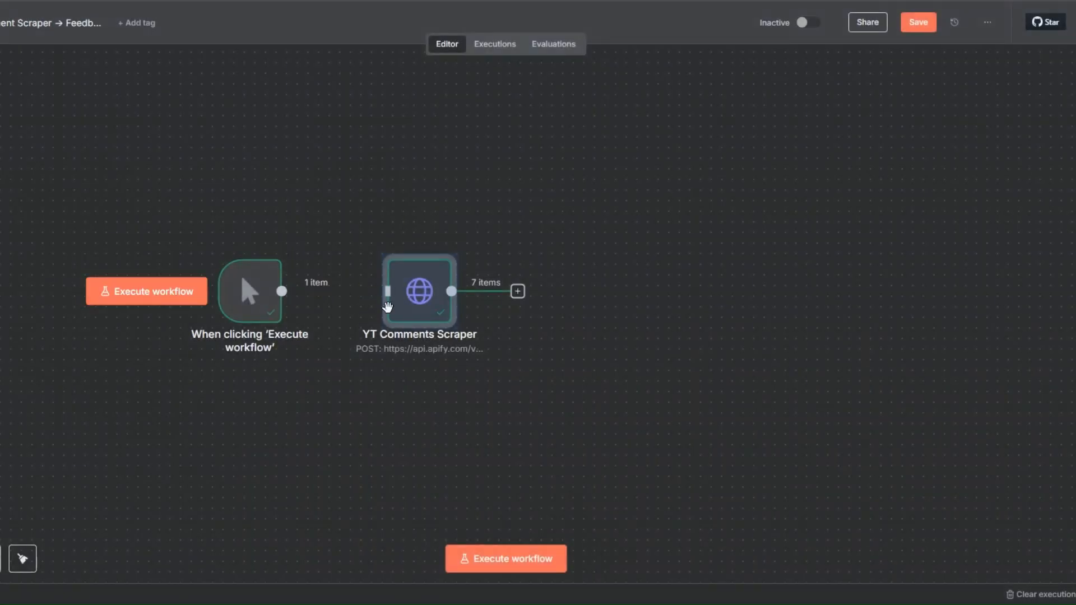
- Detach the YT Comments Scraper node from the manual trigger and move it farther away to leave room between them
drag(387, 307, 430, 307)
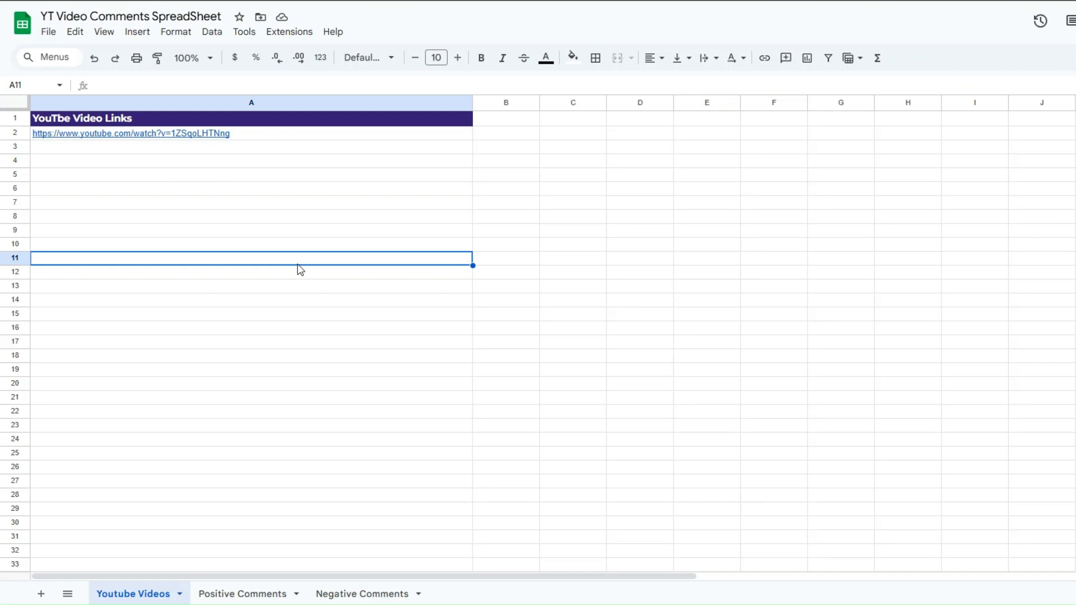
- In Google Sheets, examine the video link in the Youtube Videos sheet of YT Video Comments SpreadSheet
click(151, 443)
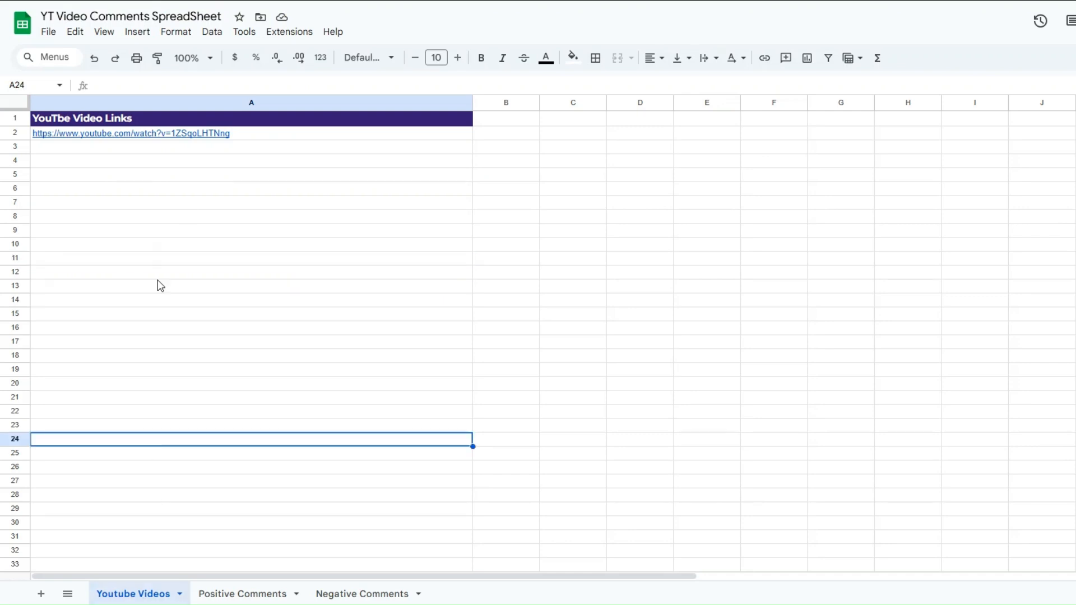
click(189, 203)
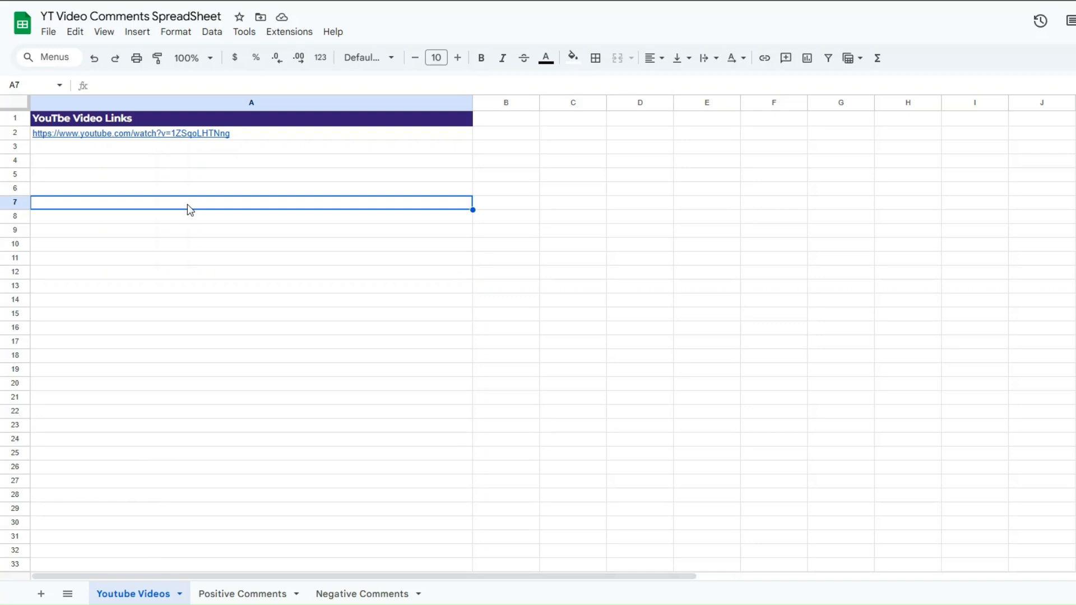
click(222, 136)
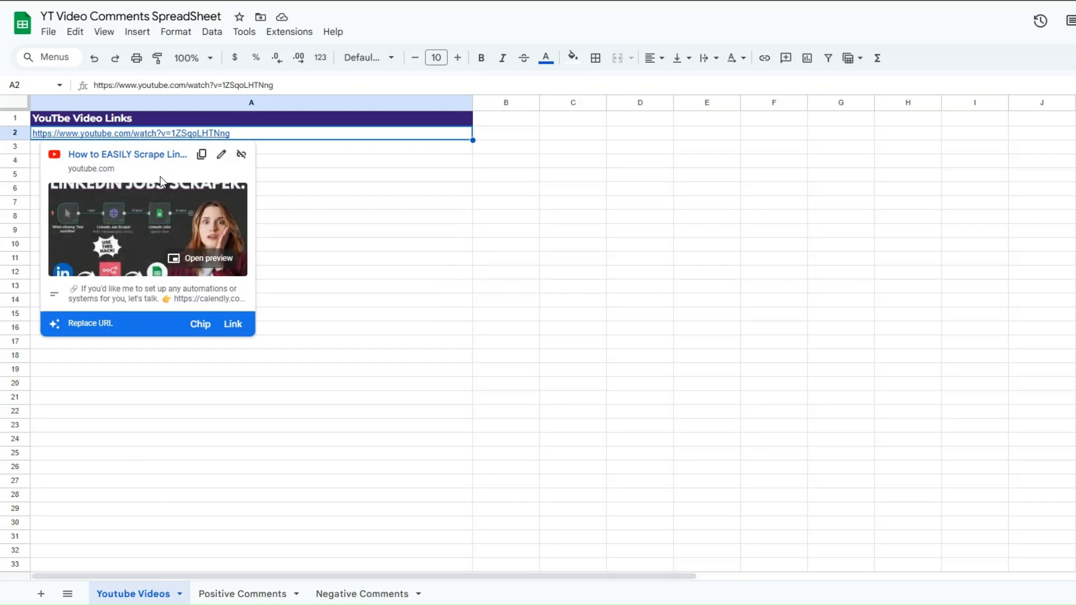
click(304, 205)
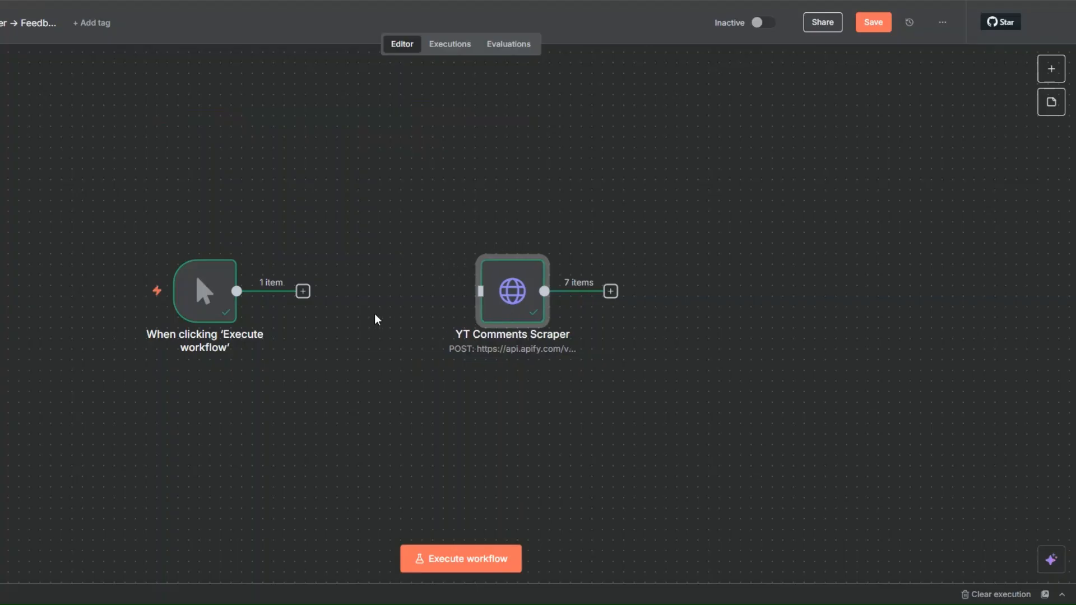
- Add a Google Sheets node with the Get row(s) in sheet action after the manual trigger
click(303, 292)
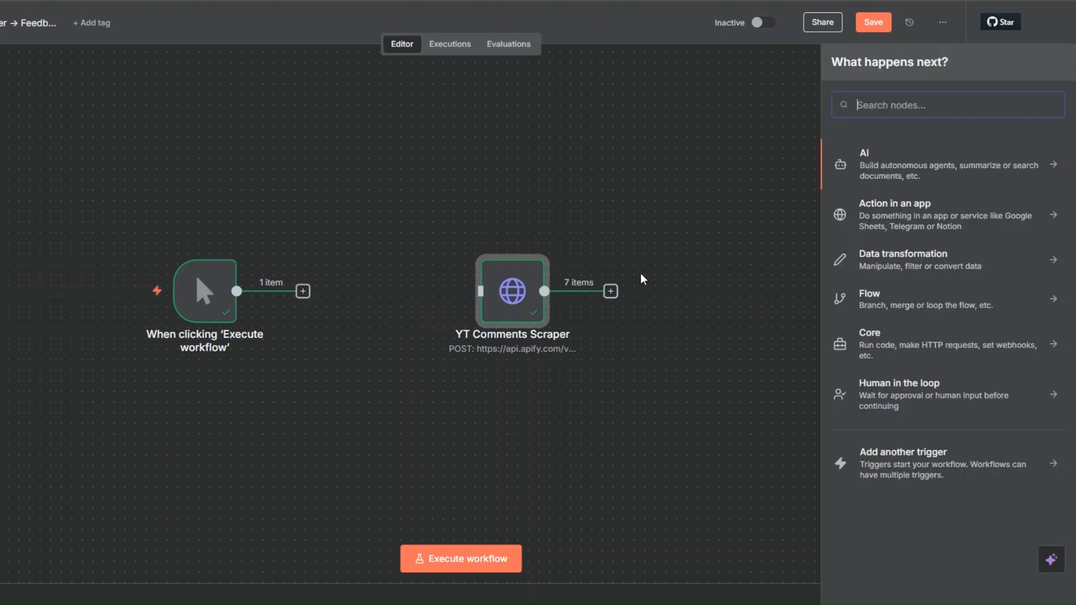
text(goog)
click(874, 359)
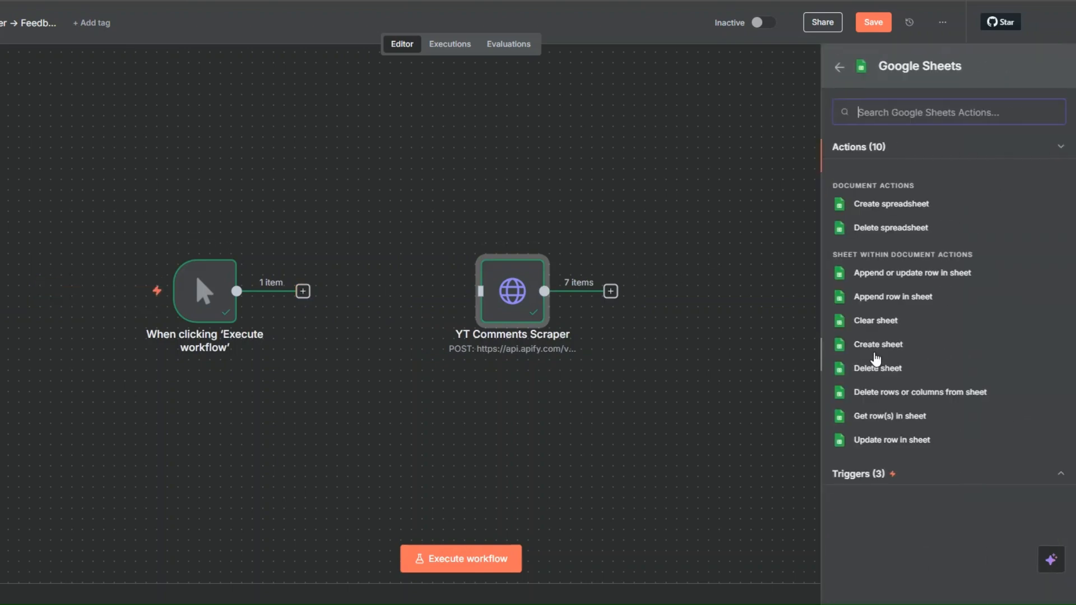
click(871, 419)
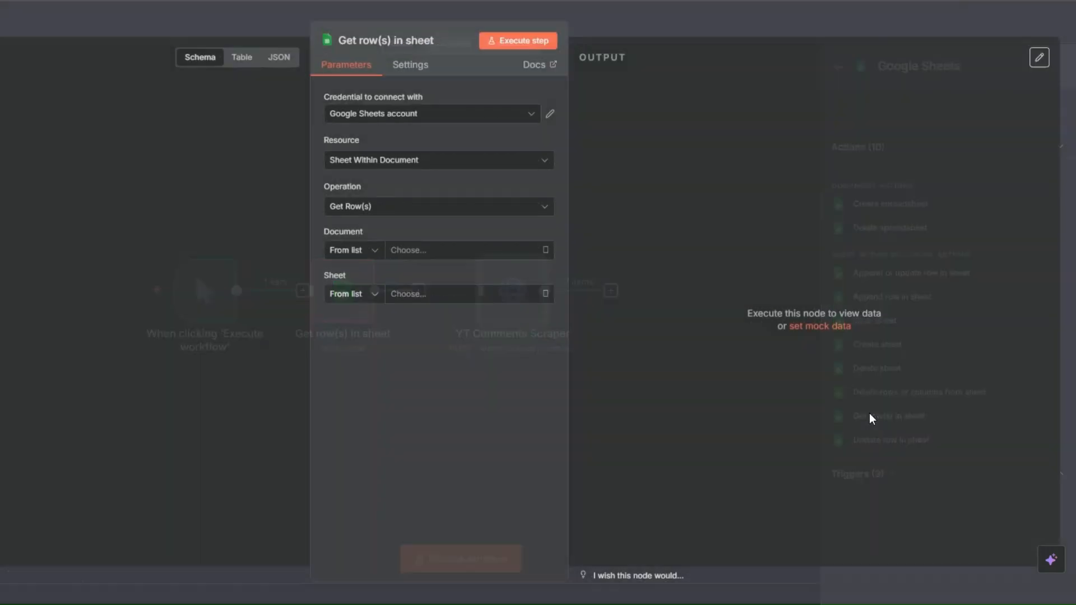
click(392, 119)
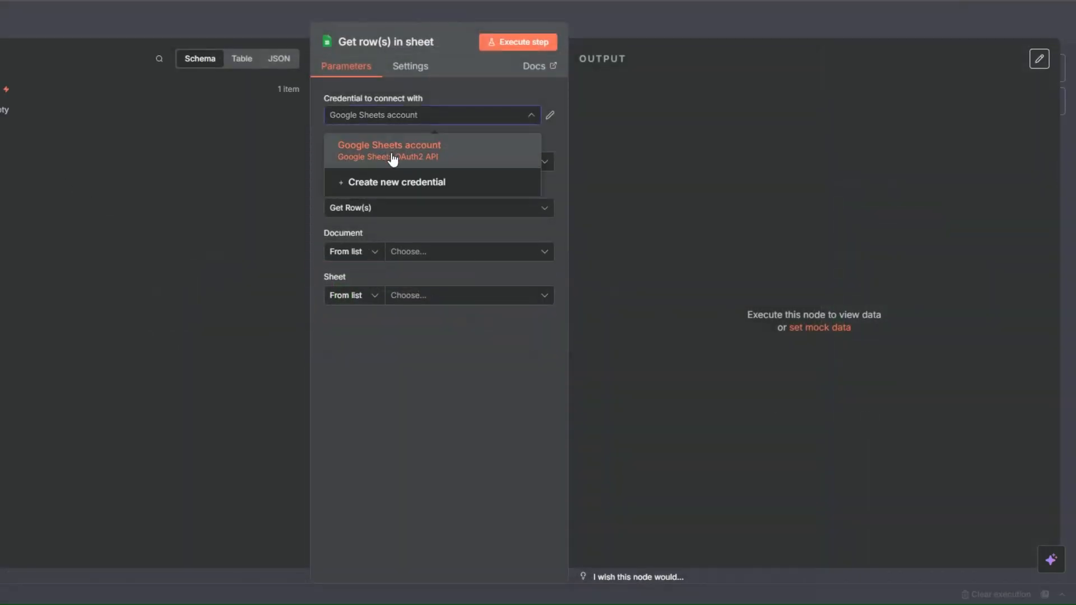
click(392, 183)
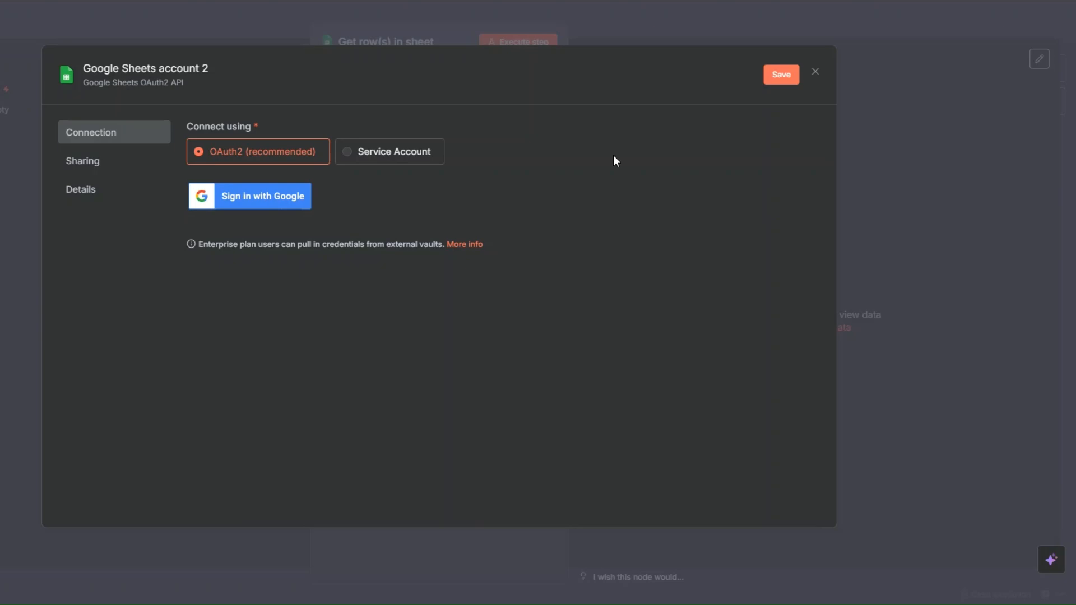
click(815, 76)
click(478, 332)
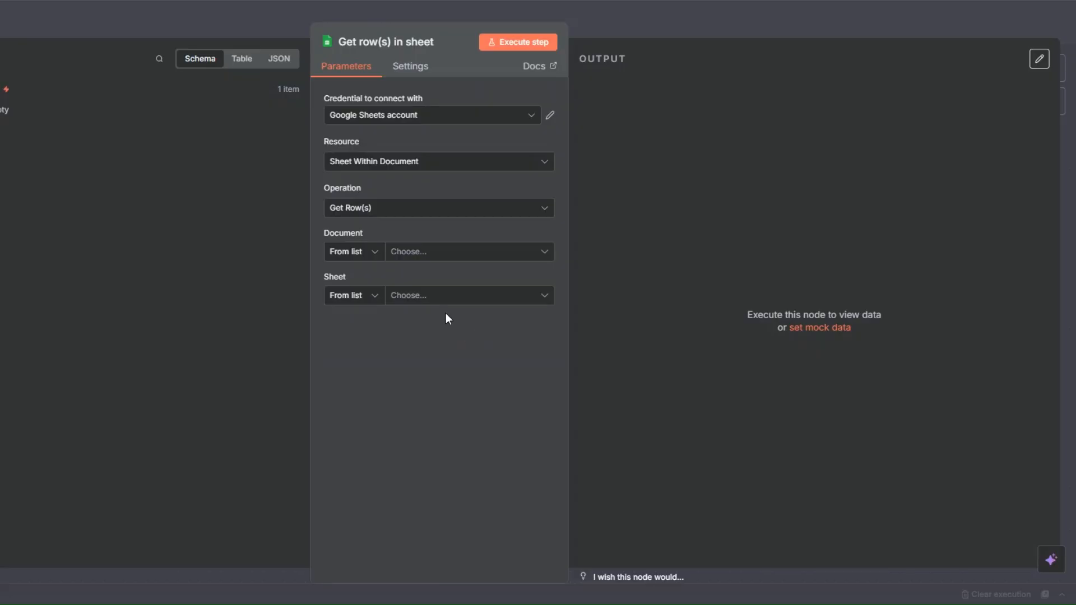
- Set the Get row(s) node to read the Youtube Videos sheet of YT Video Comments SpreadSheet and execute the step
click(400, 253)
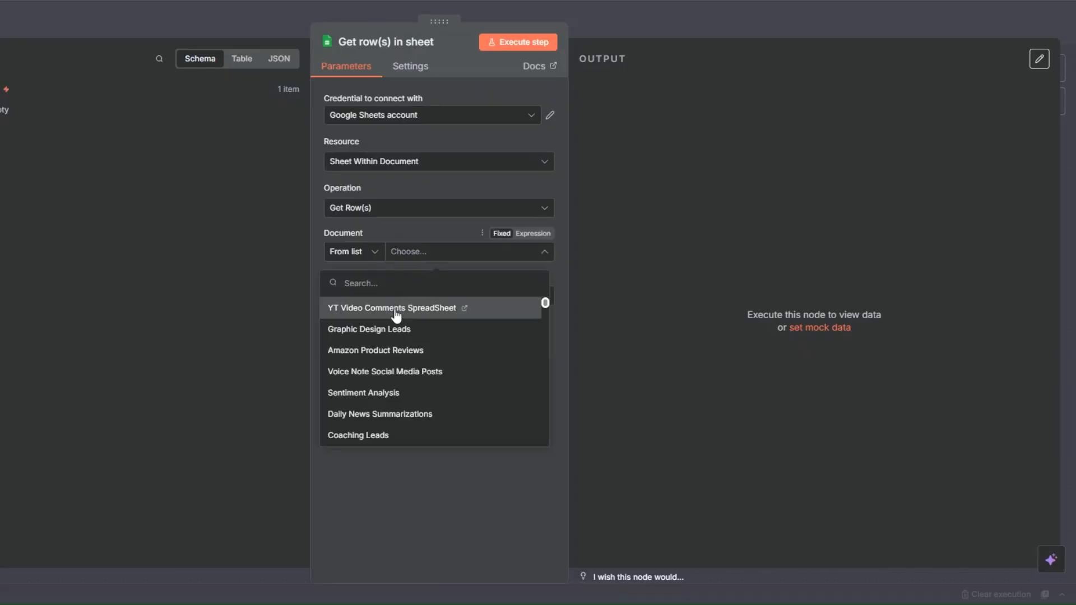
click(396, 309)
click(395, 302)
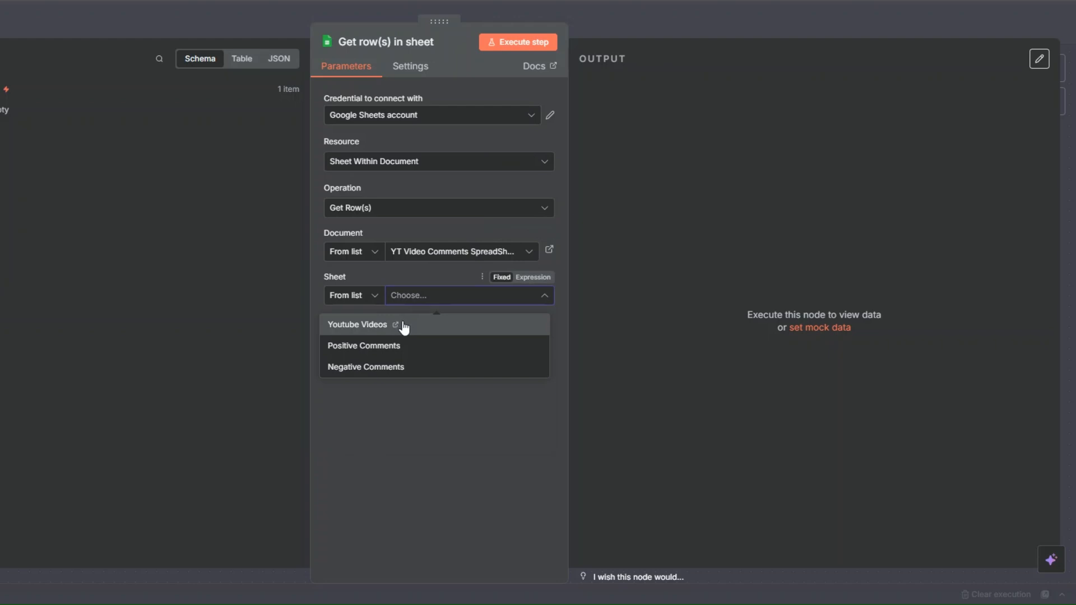
click(404, 327)
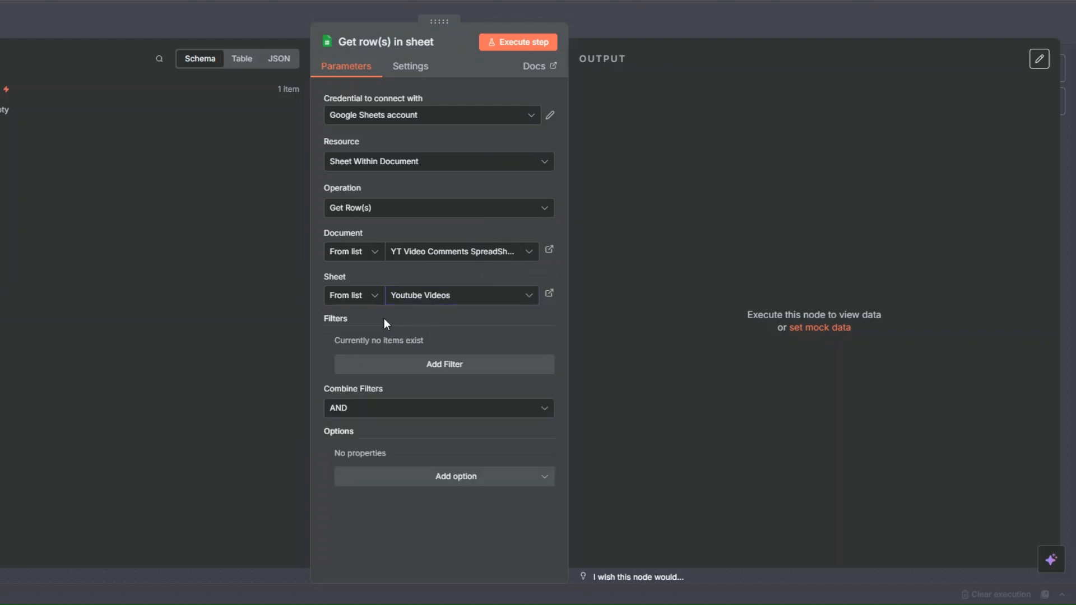
click(519, 44)
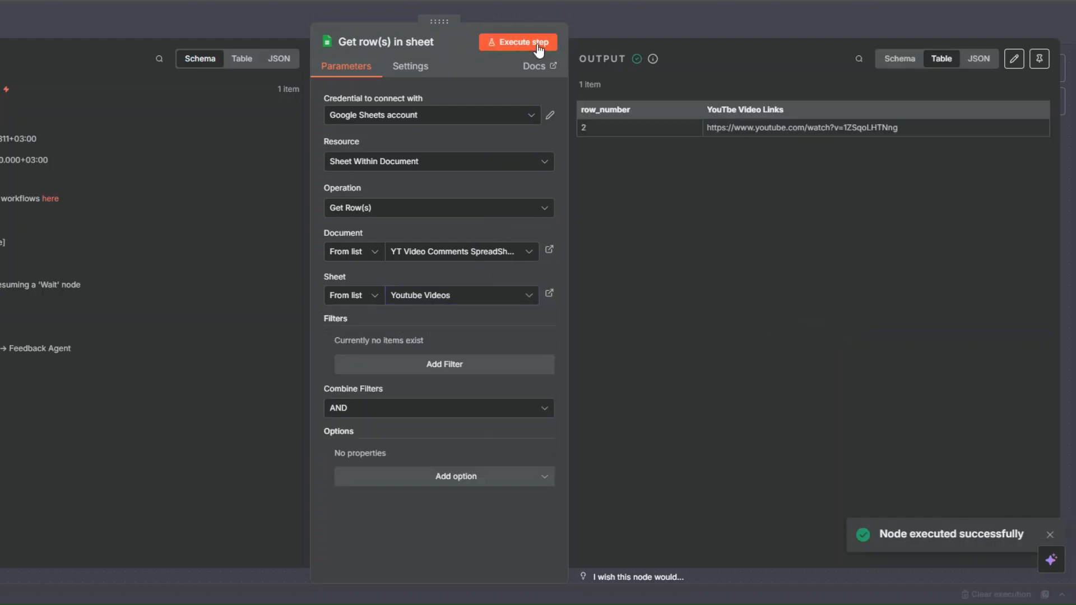
key(Escape)
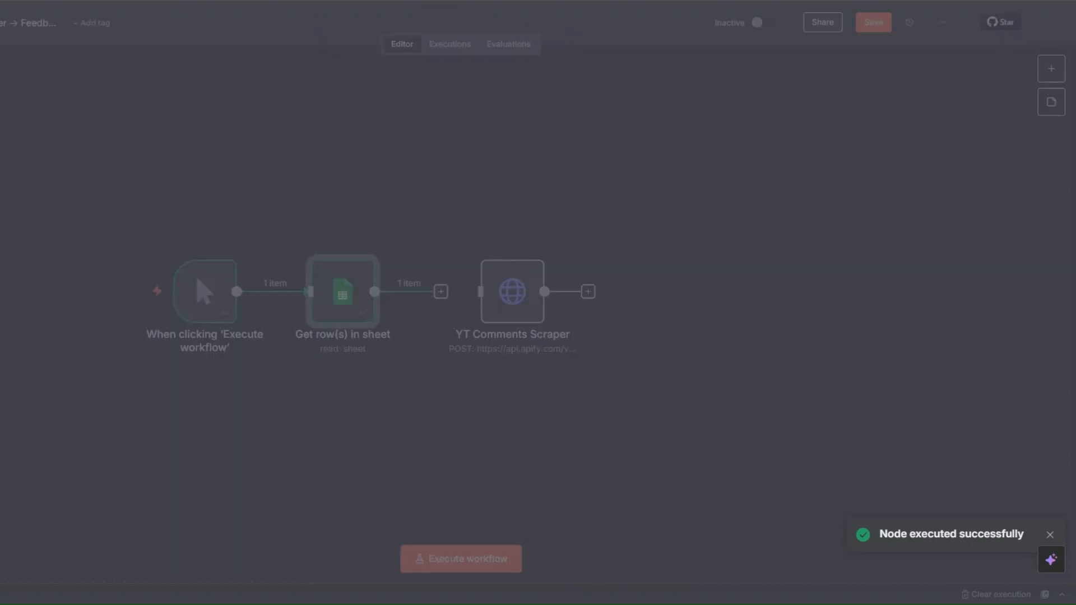
- Connect the Get row(s) in sheet node to YT Comments Scraper and delete the fixed video URL from the scraper's JSON body
drag(511, 312, 463, 295)
right_click(506, 316)
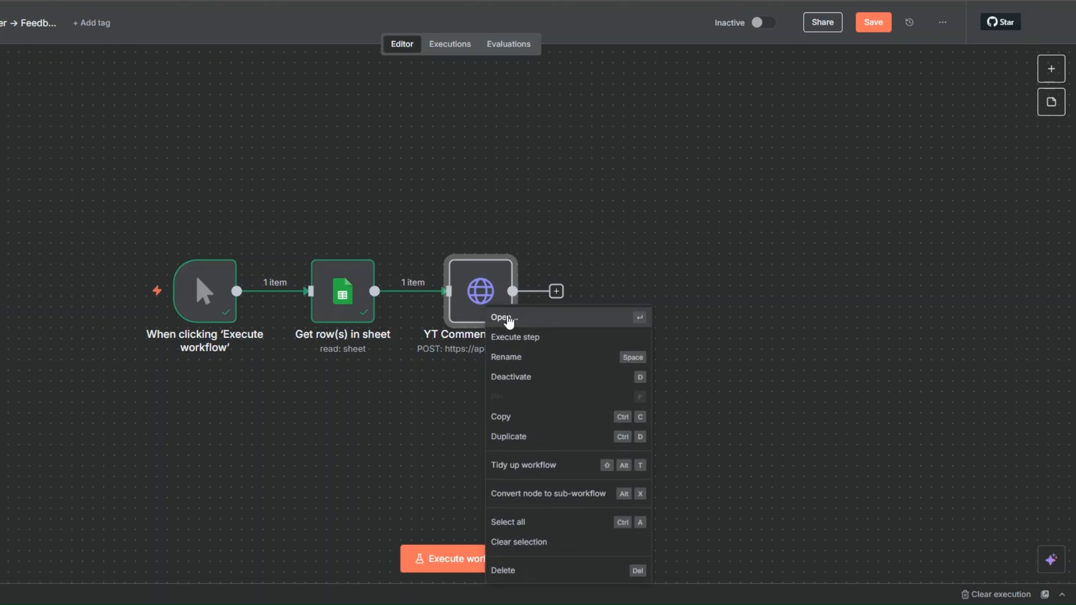
click(512, 315)
scroll(489, 267, down, 10)
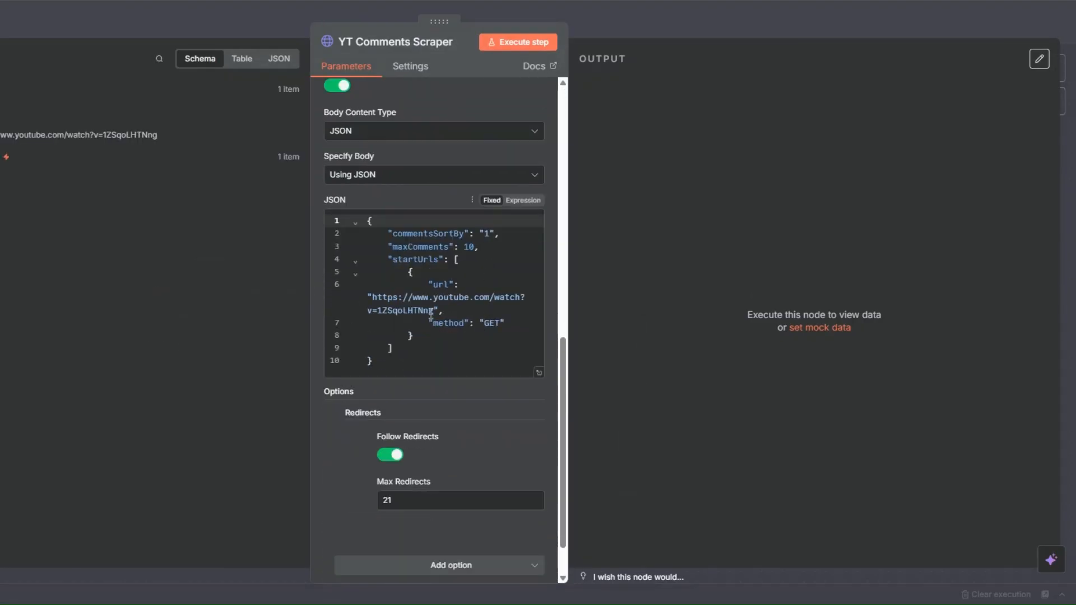
drag(571, 298, 631, 312)
key(BackSpace)
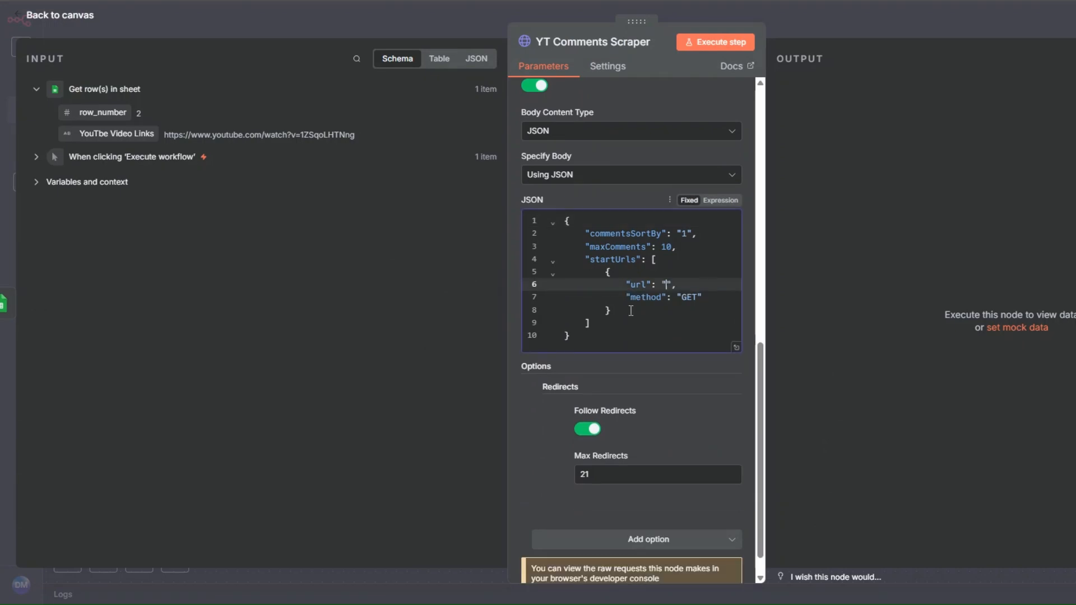
- Make the JSON body an expression and insert the YouTbe Video Links field, {{ $json['YouTbe Video Links'] }}, as the url value
click(721, 201)
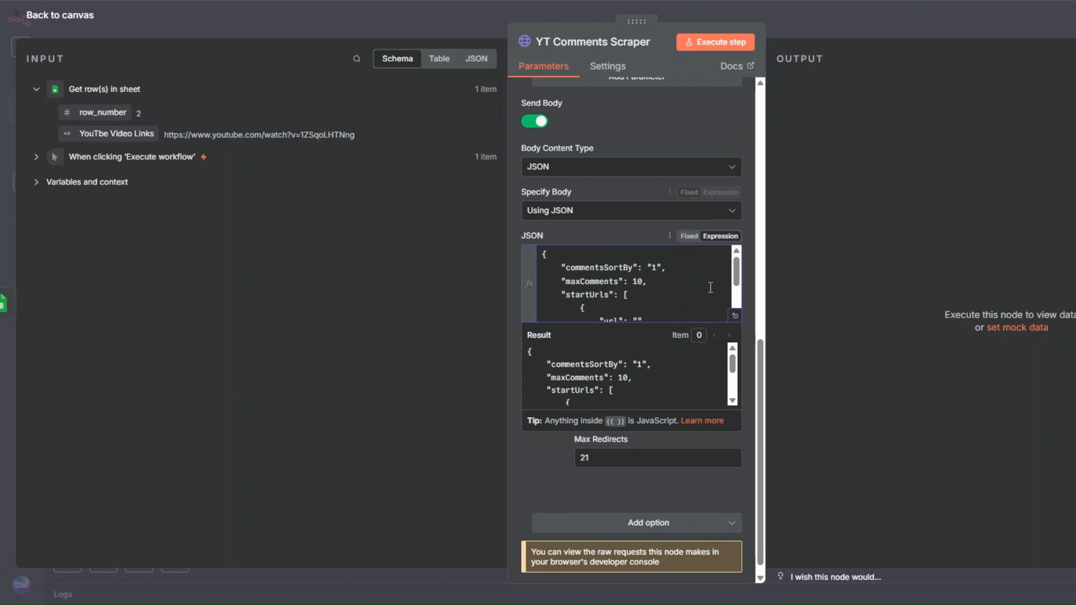
click(733, 315)
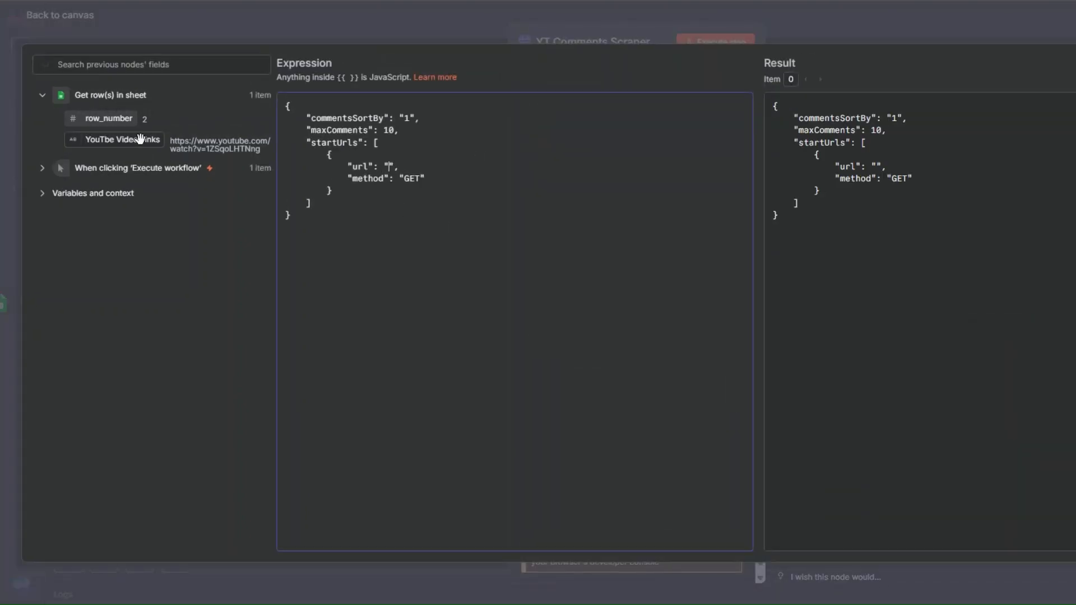
drag(144, 139, 387, 167)
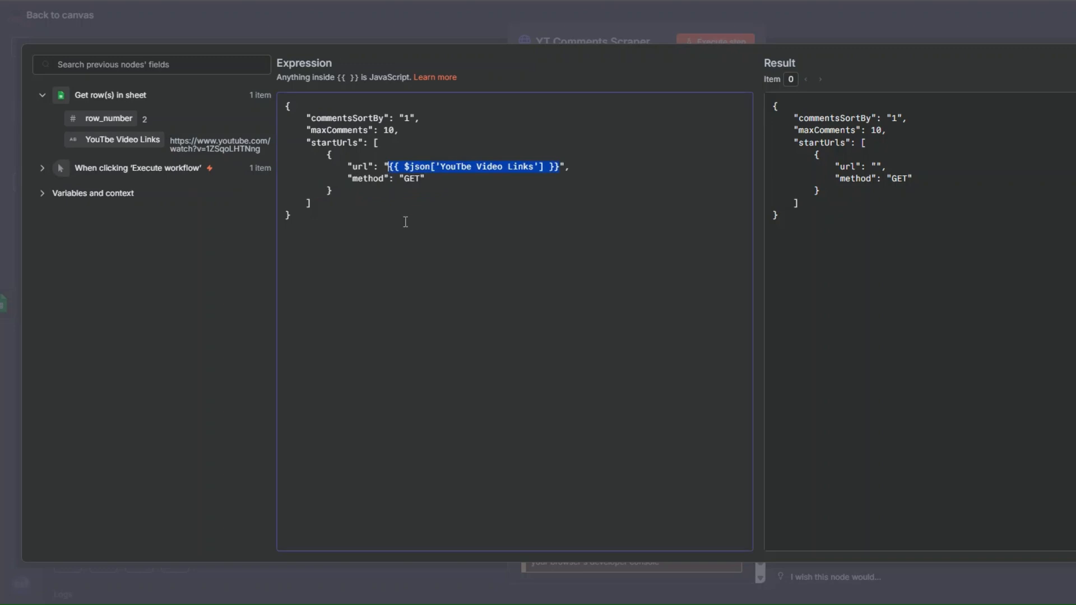
click(410, 255)
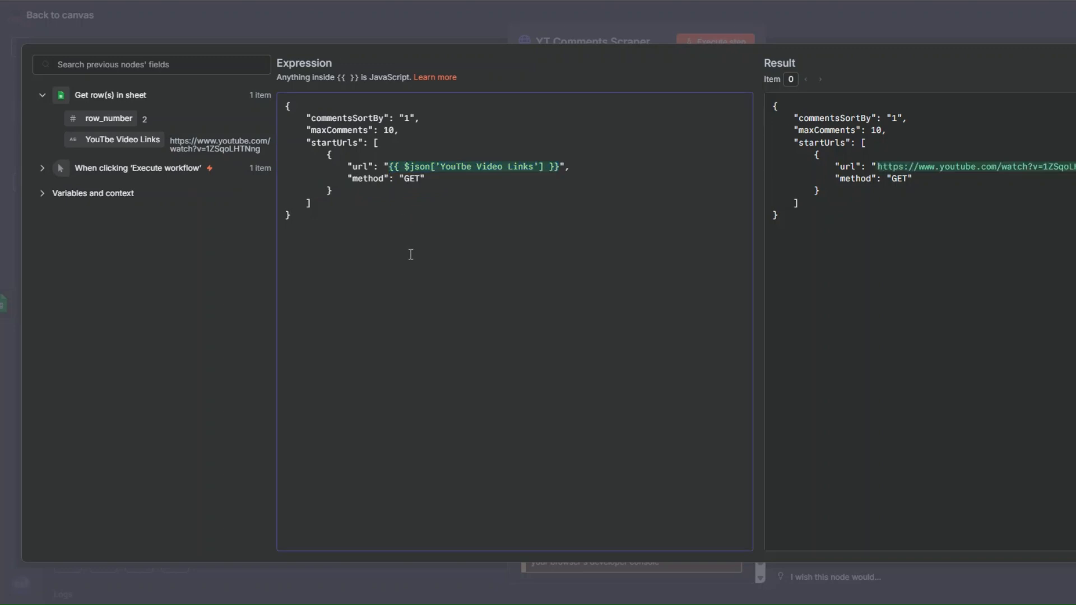
click(47, 19)
click(77, 19)
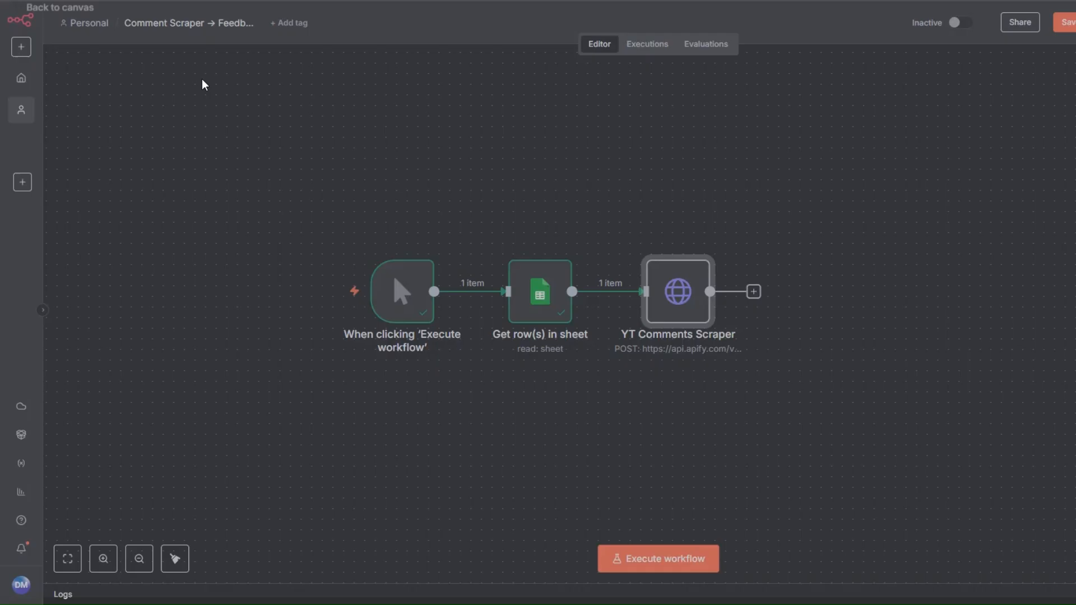
- Rename the Get row(s) in sheet node to "YT Video Link"
right_click(528, 293)
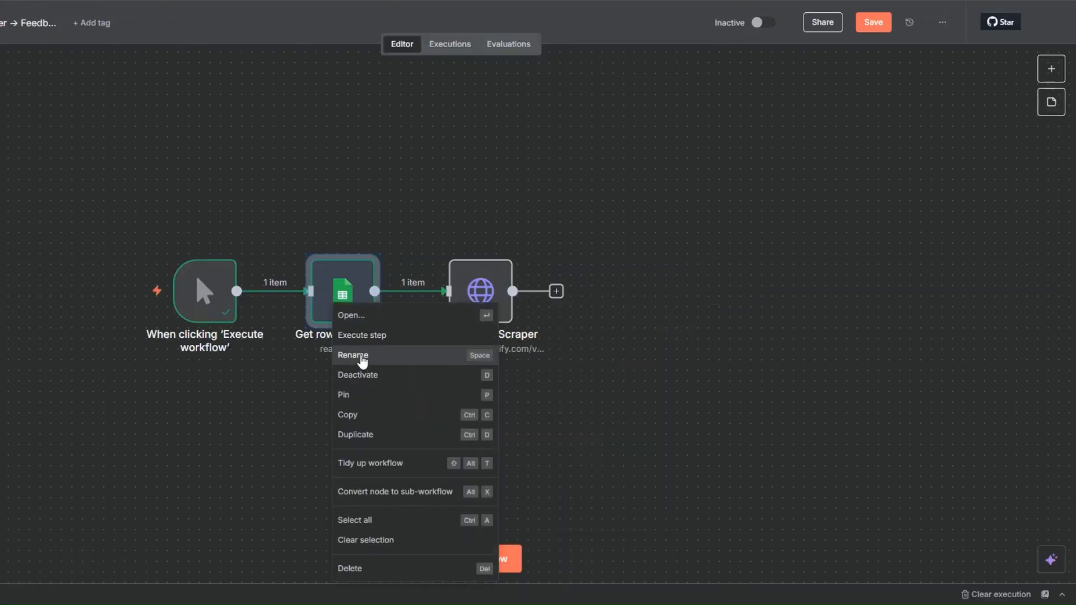
click(558, 356)
text(YT )
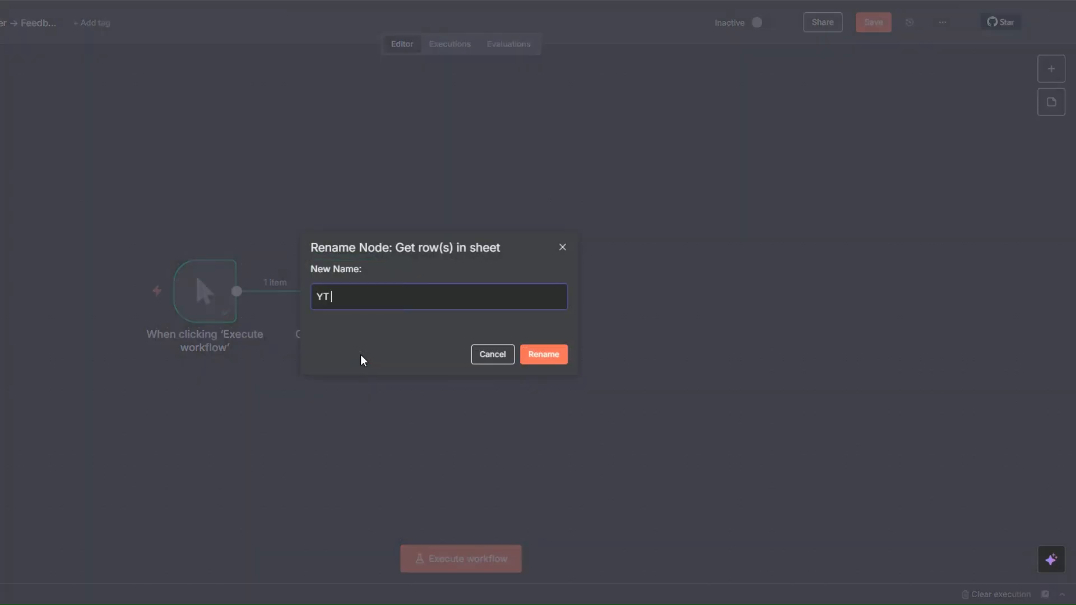
text(Video Link)
click(536, 356)
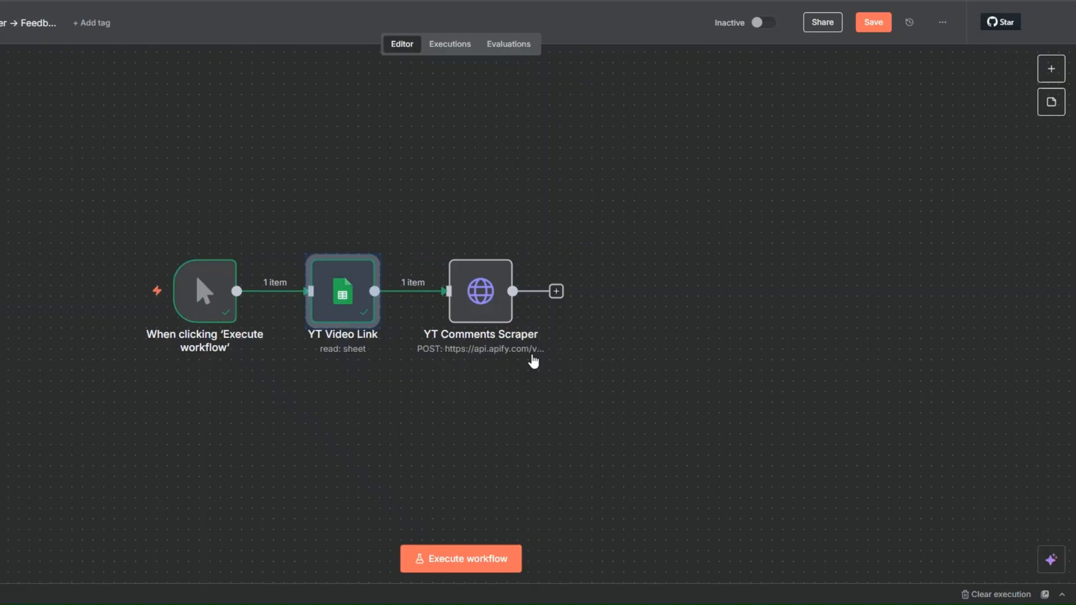
- Rename the YT Comments Scraper node to "YT Video Comments Scraper"
right_click(492, 300)
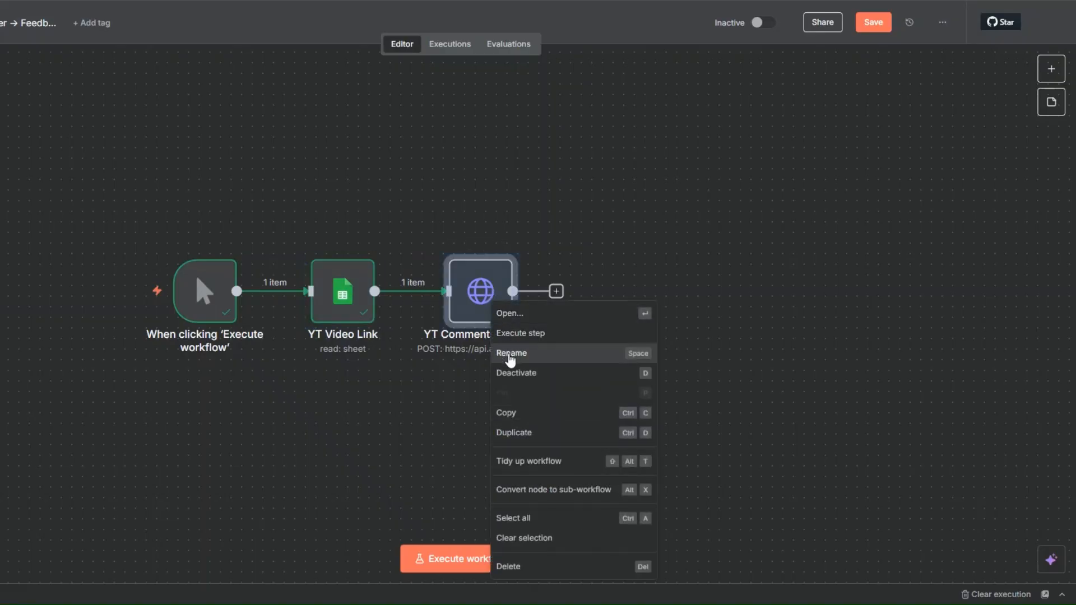
click(507, 356)
click(334, 295)
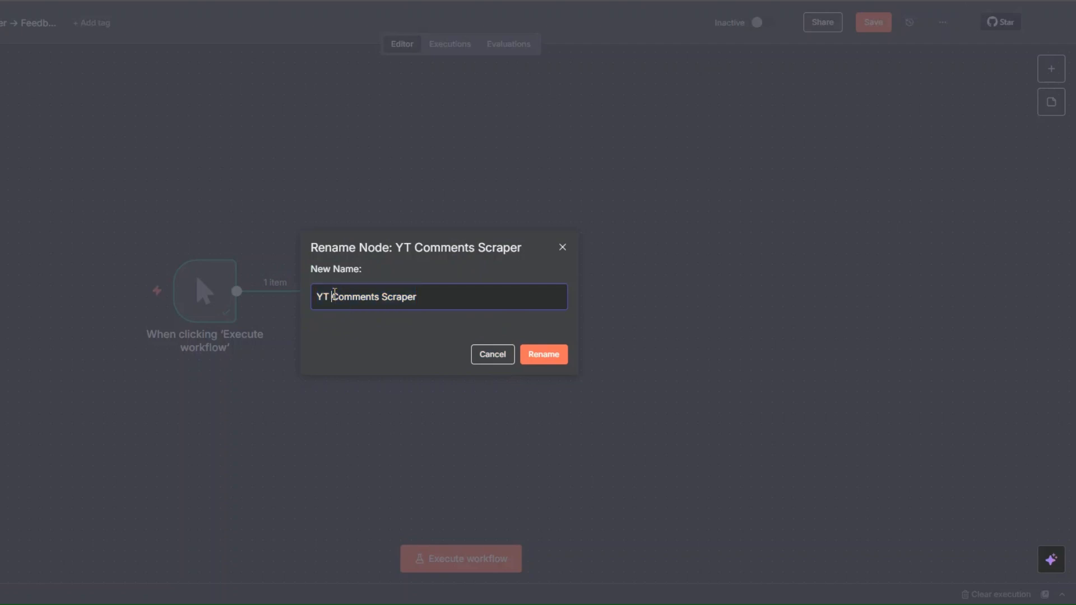
text(Video)
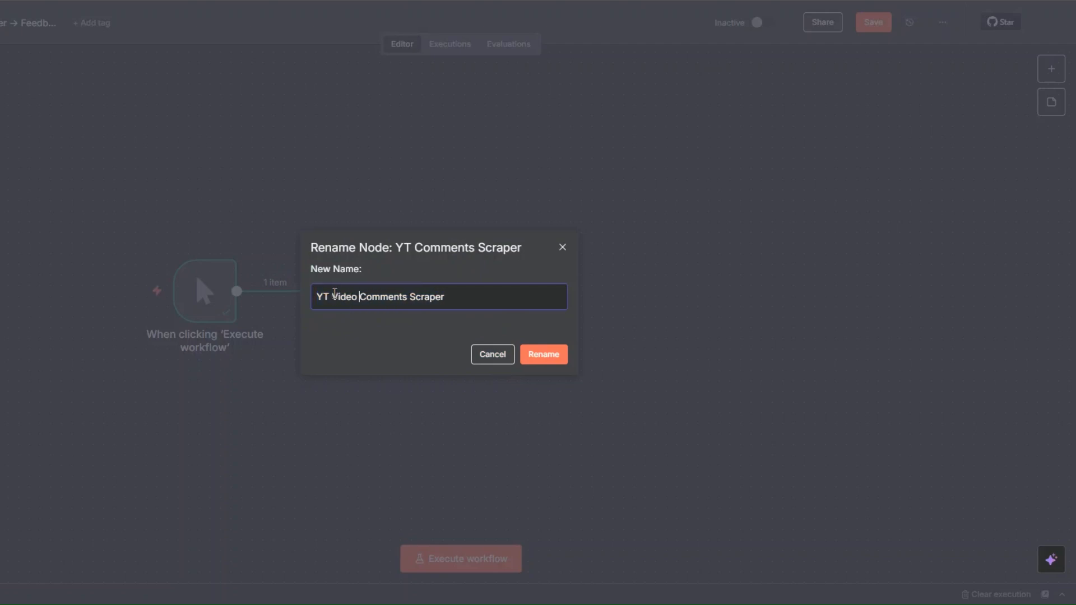
click(542, 356)
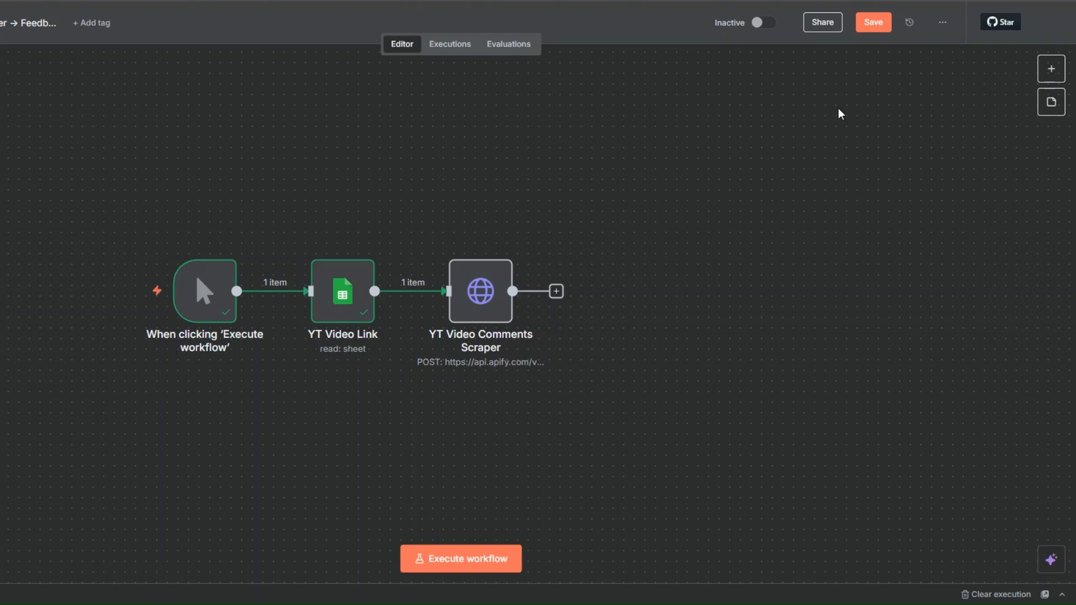
- Save the workflow and execute it in full
click(883, 25)
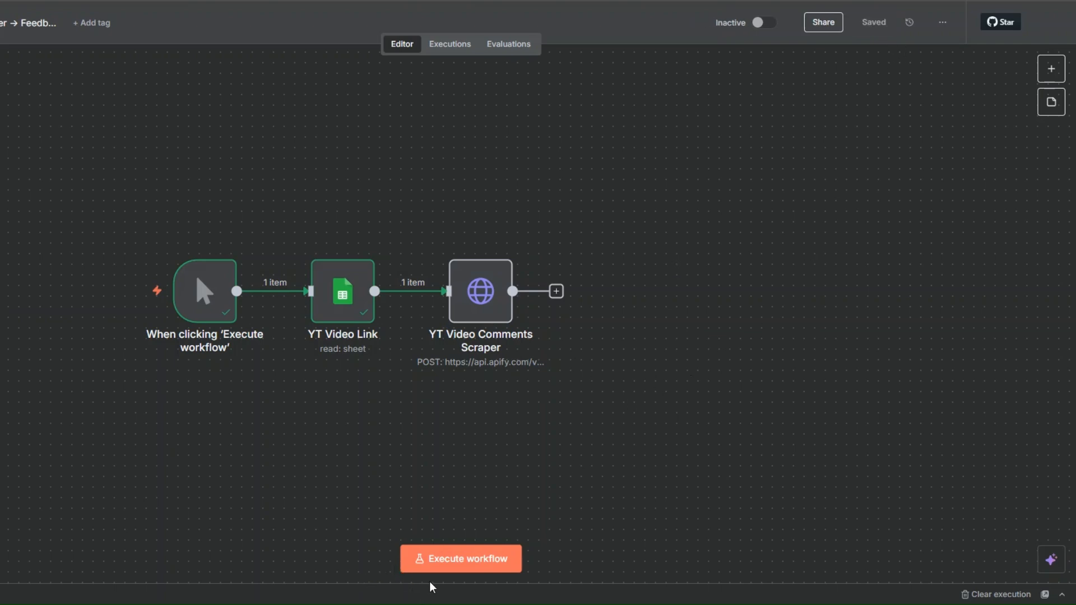
click(434, 561)
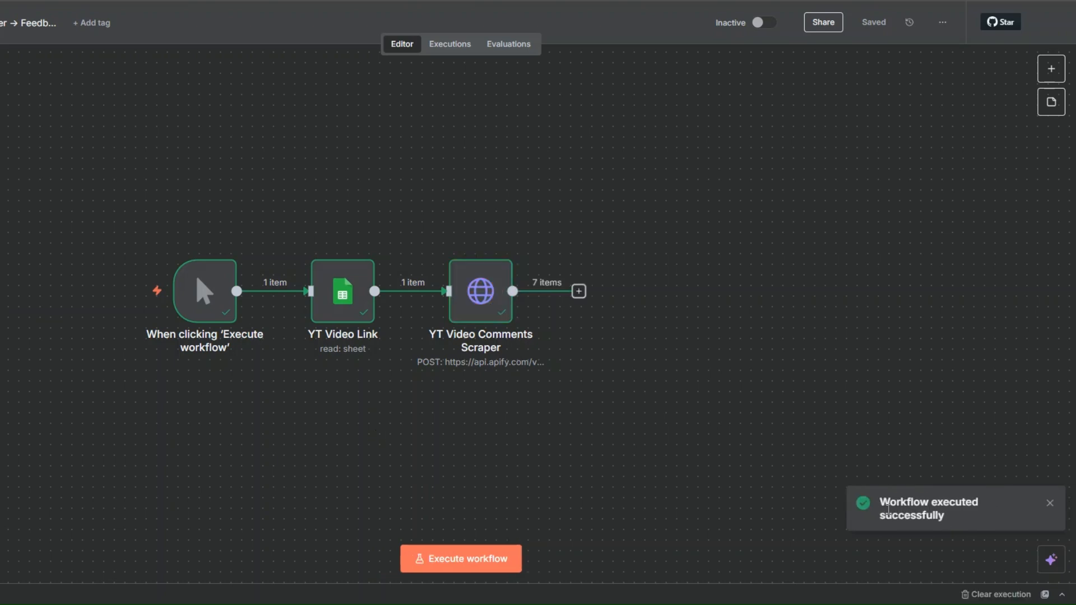
- Examine the output data of the YT Video Link and YT Video Comments Scraper nodes
right_click(481, 297)
click(499, 310)
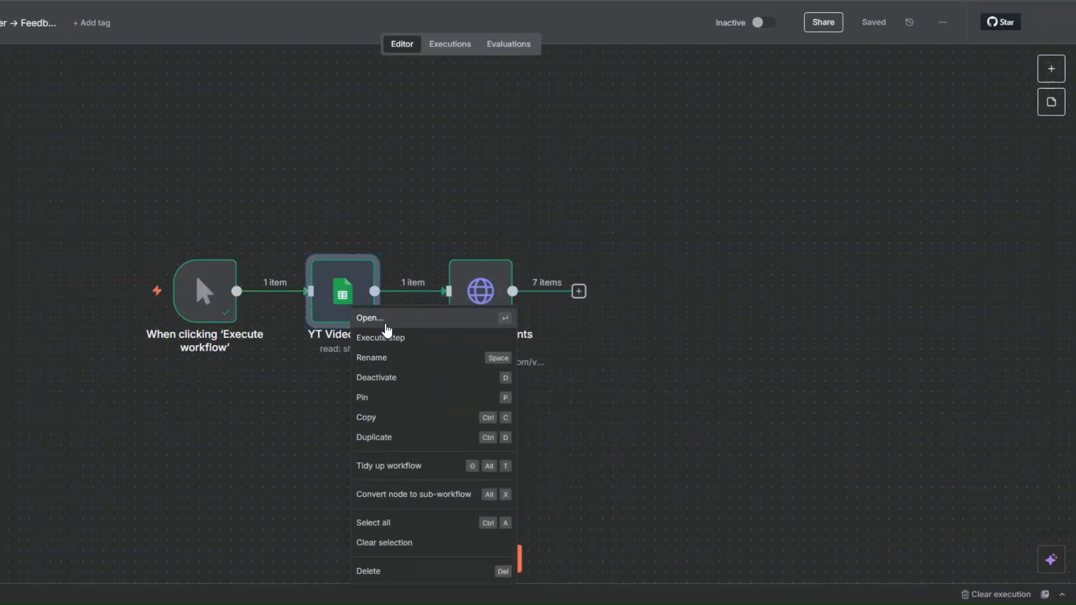
click(386, 321)
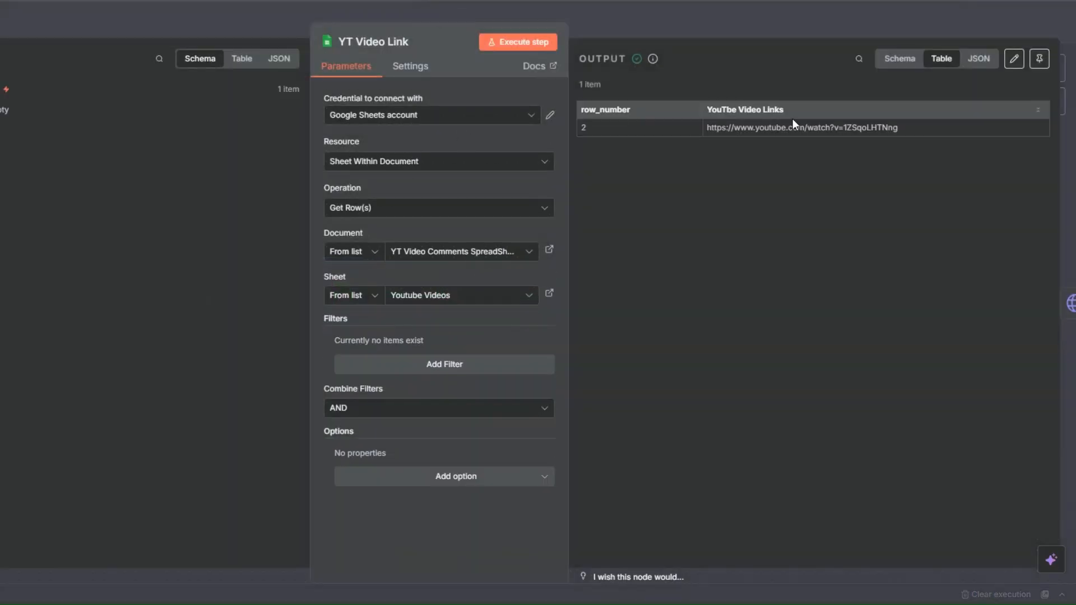
key(Escape)
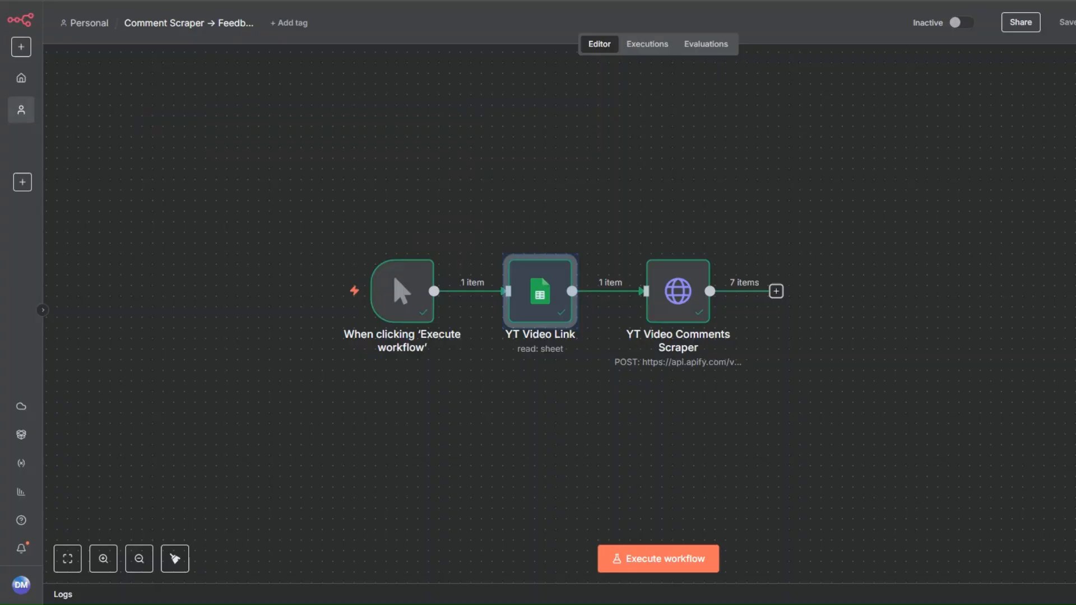
right_click(664, 293)
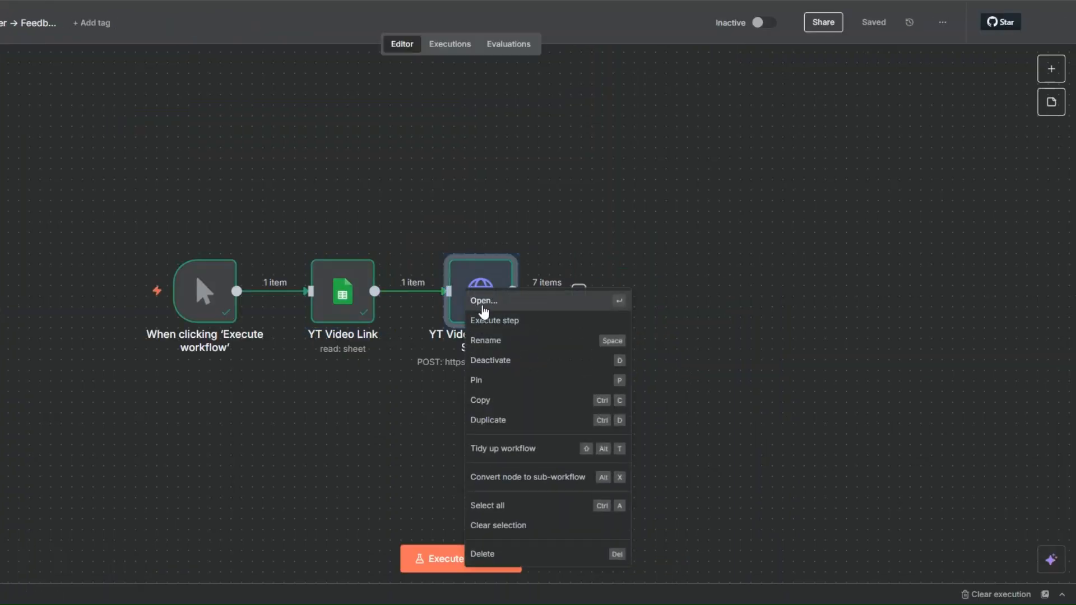
click(485, 303)
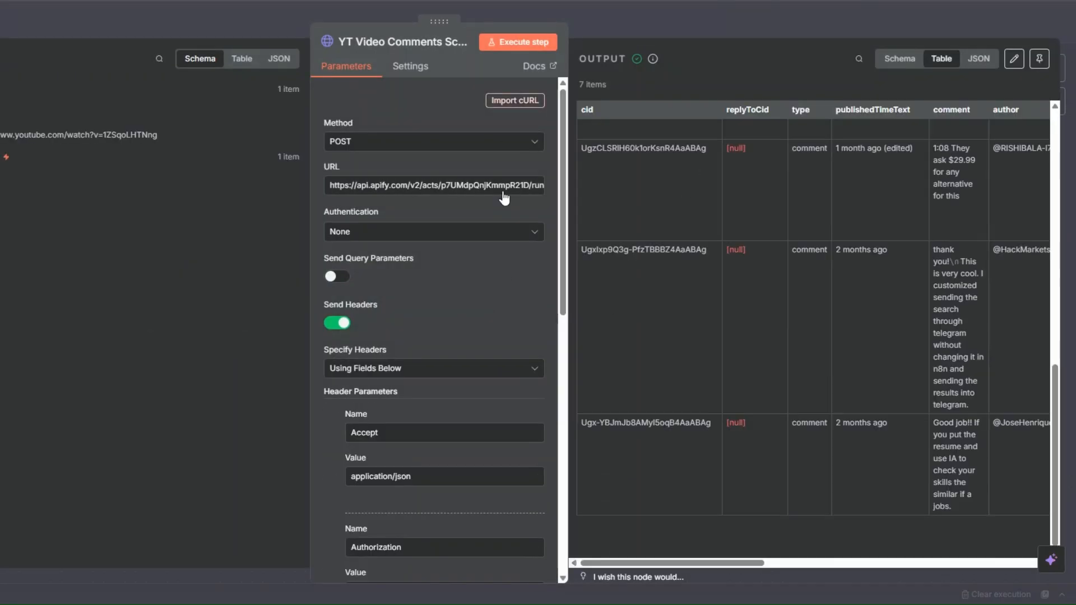
key(Escape)
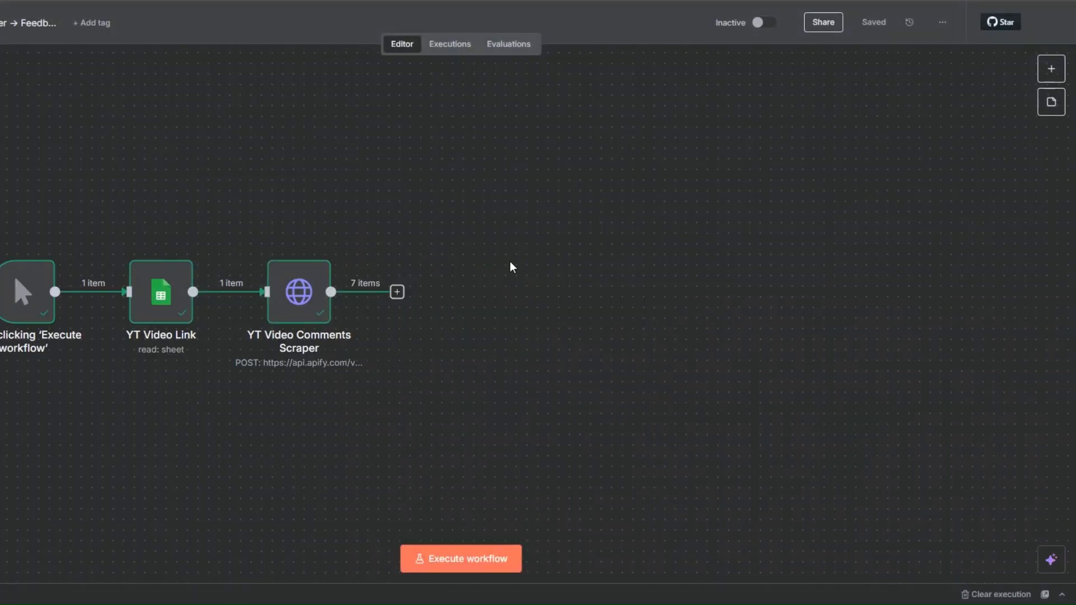
- Add a Wait node after YT Video Comments Scraper, with a wait of 5 seconds
click(397, 291)
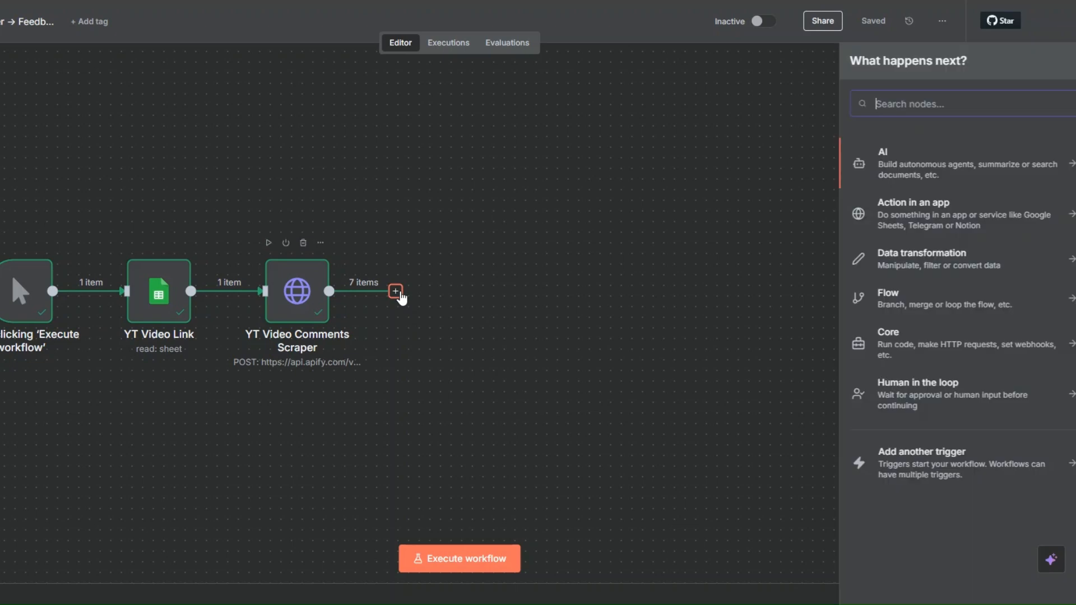
text(wait)
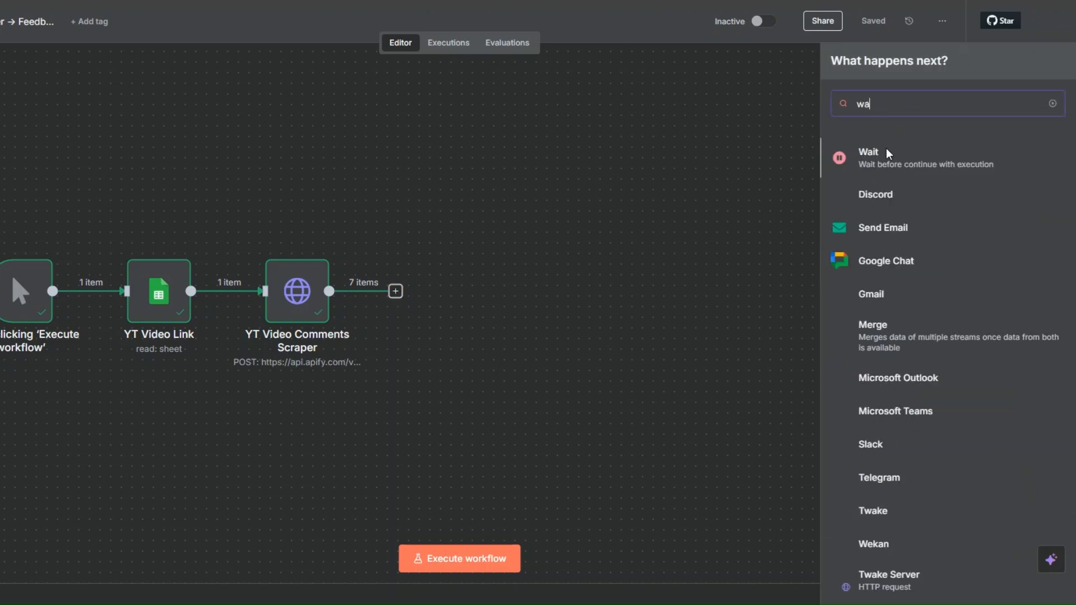
click(871, 157)
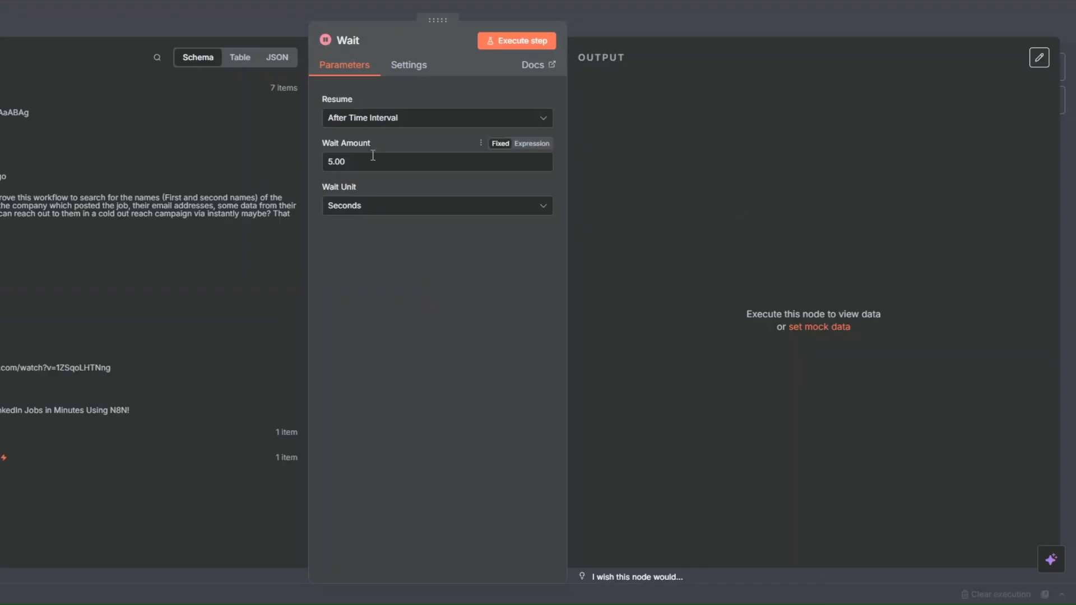
key(Escape)
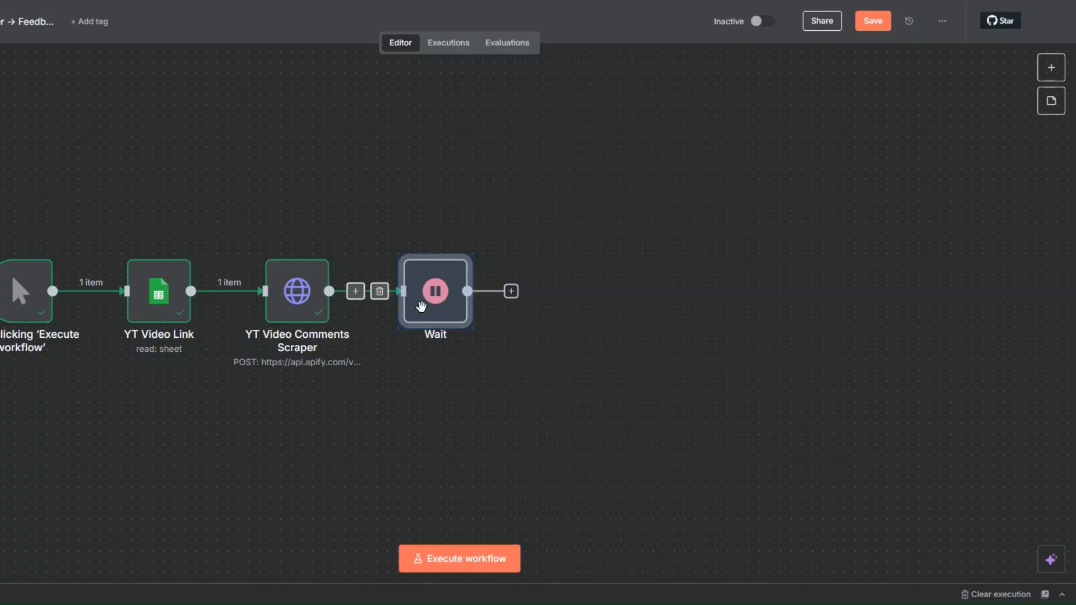
- Rename the Wait node to "Wait 5 Seconds" and save the workflow
right_click(423, 310)
click(449, 365)
text(5 Sec)
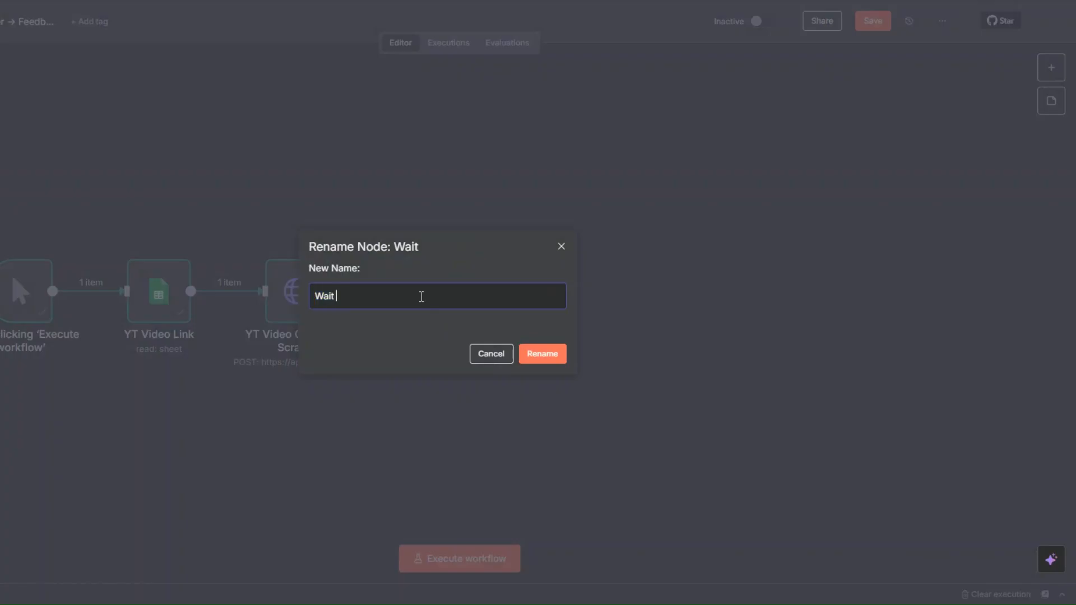
text(onda)
click(541, 354)
click(872, 23)
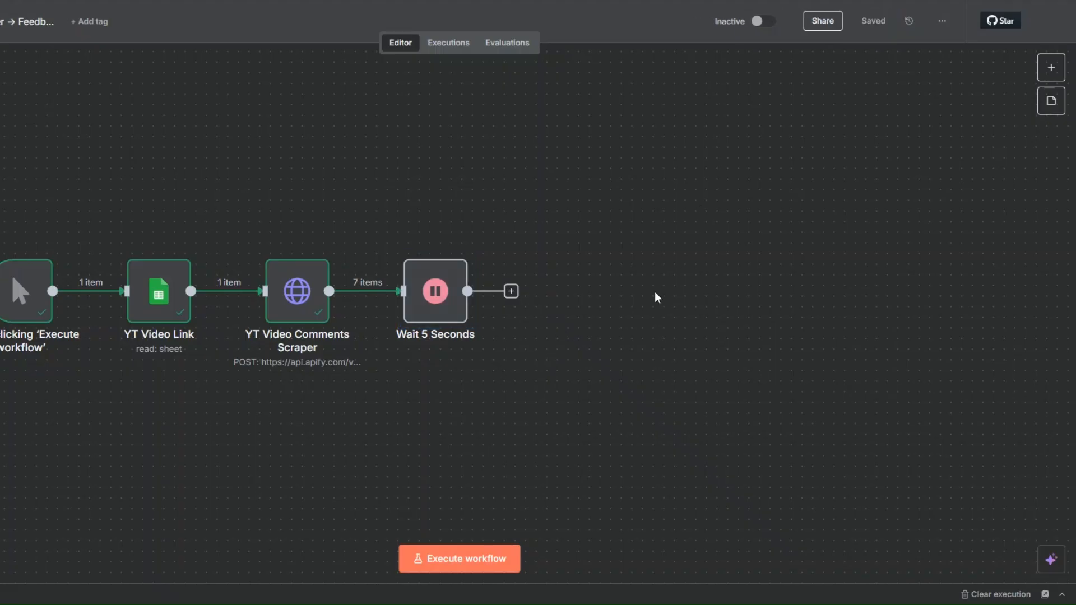
- Add a Text Classifier node after Wait 5 Seconds
click(511, 291)
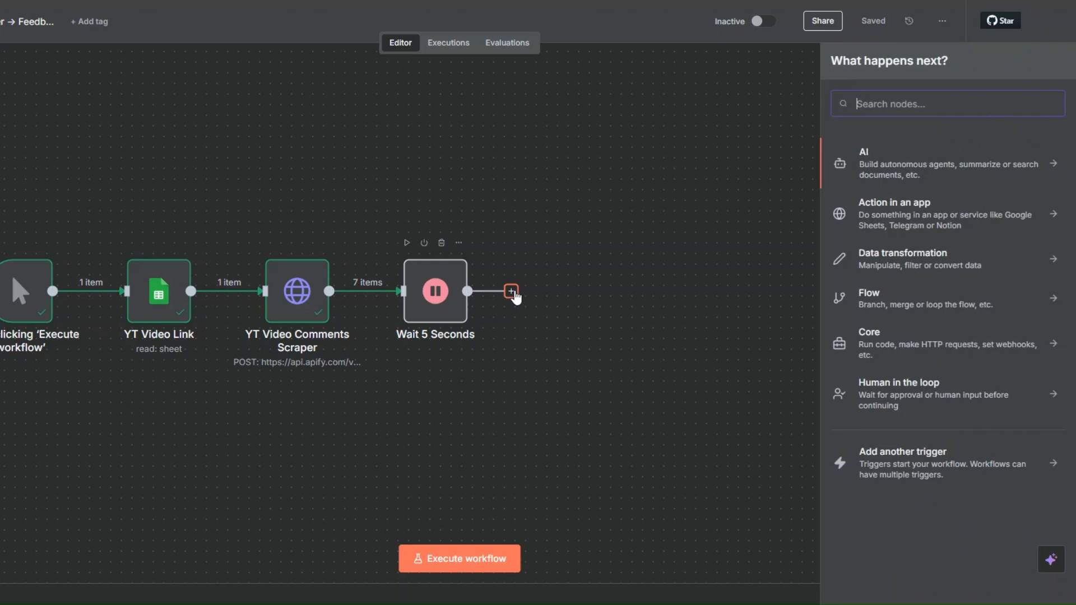
text(text)
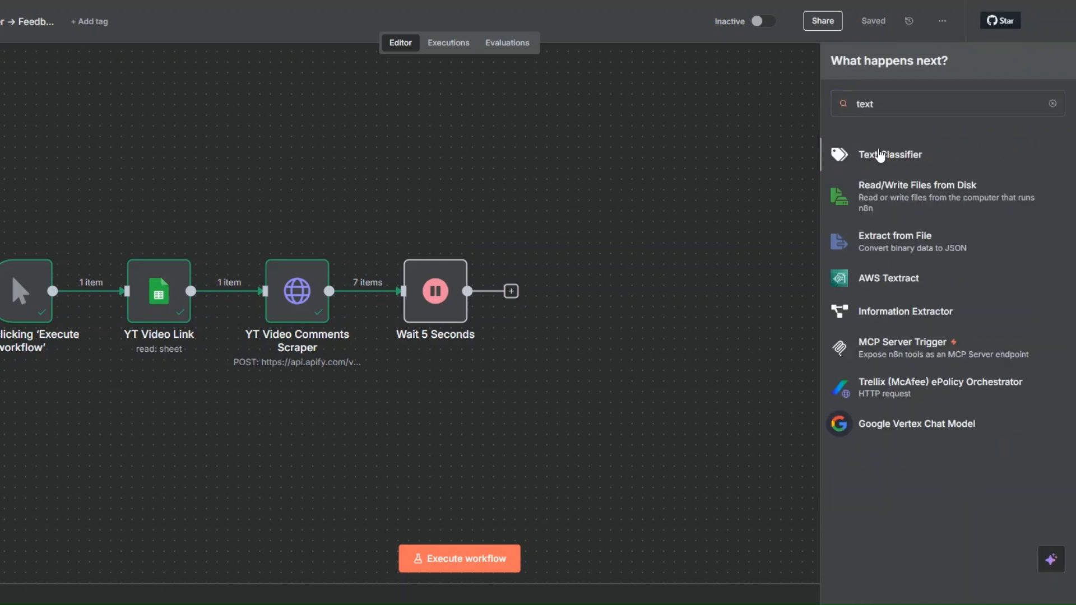
click(879, 157)
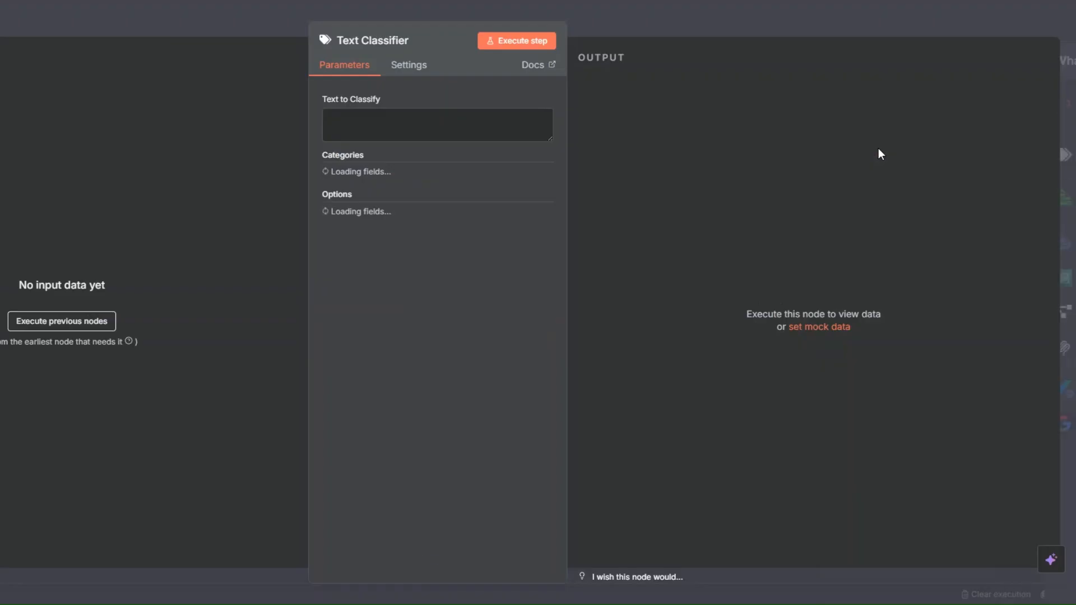
key(Escape)
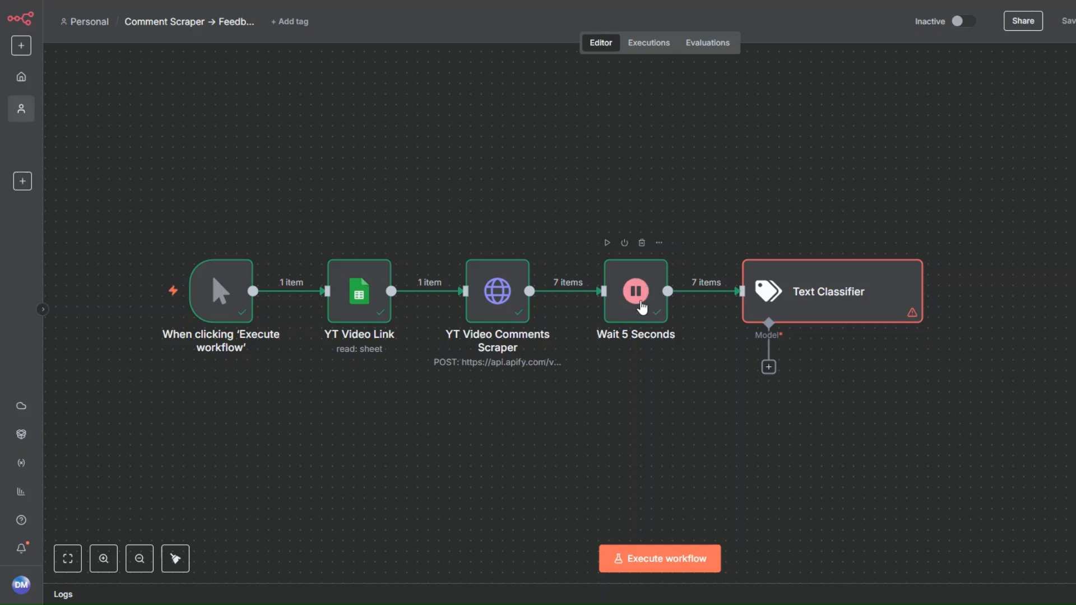
- Pin the output data of the YT Video Comments Scraper node
right_click(809, 310)
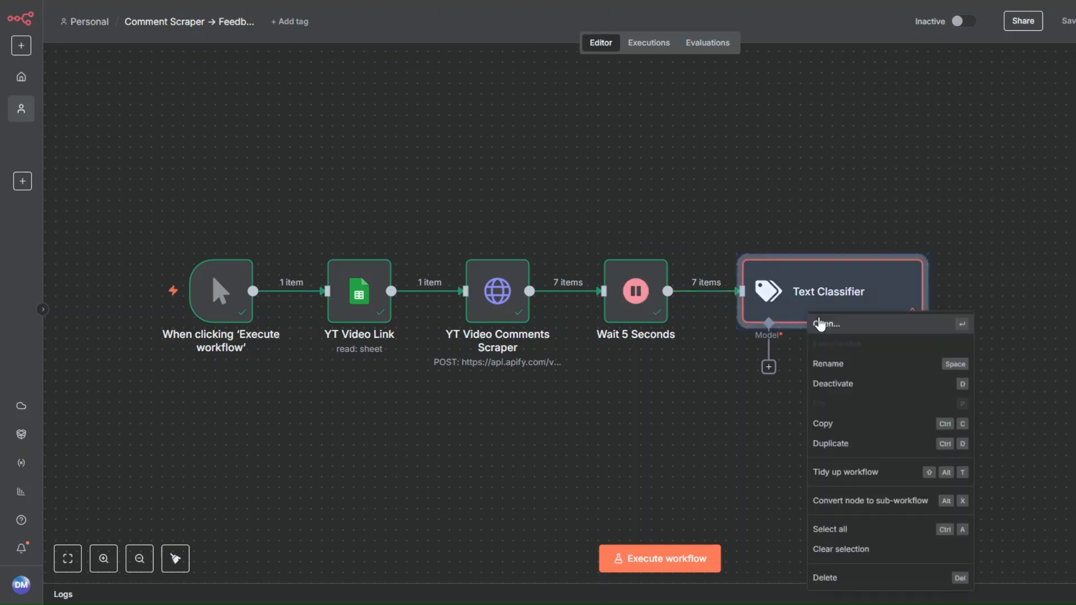
right_click(496, 317)
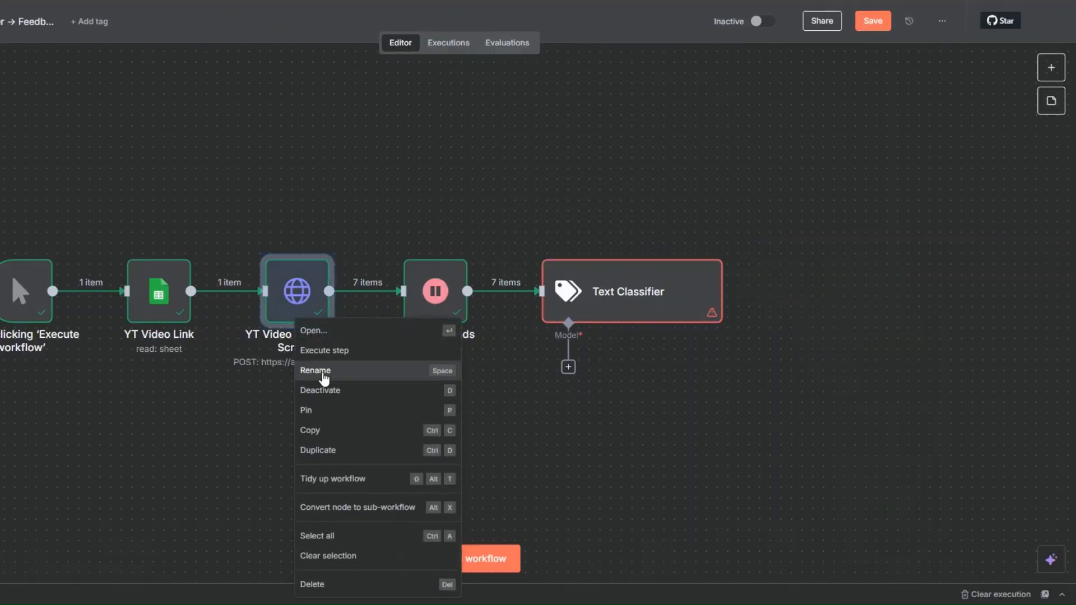
click(324, 411)
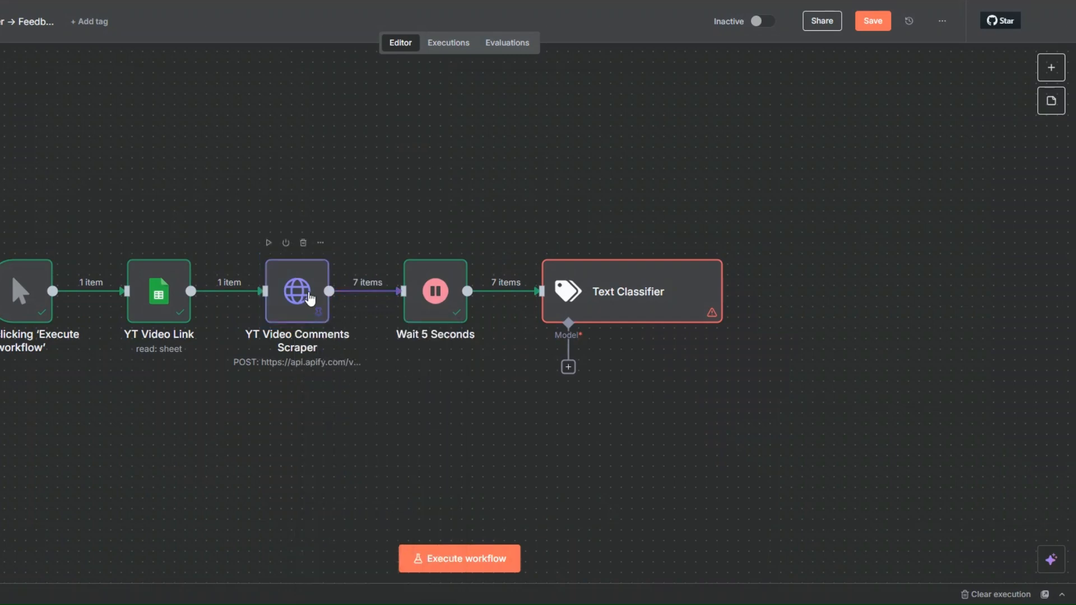
- Set the Text Classifier's text to classify to the comment field from the Wait 5 Seconds output, {{ $json.comment }}
right_click(593, 314)
click(623, 324)
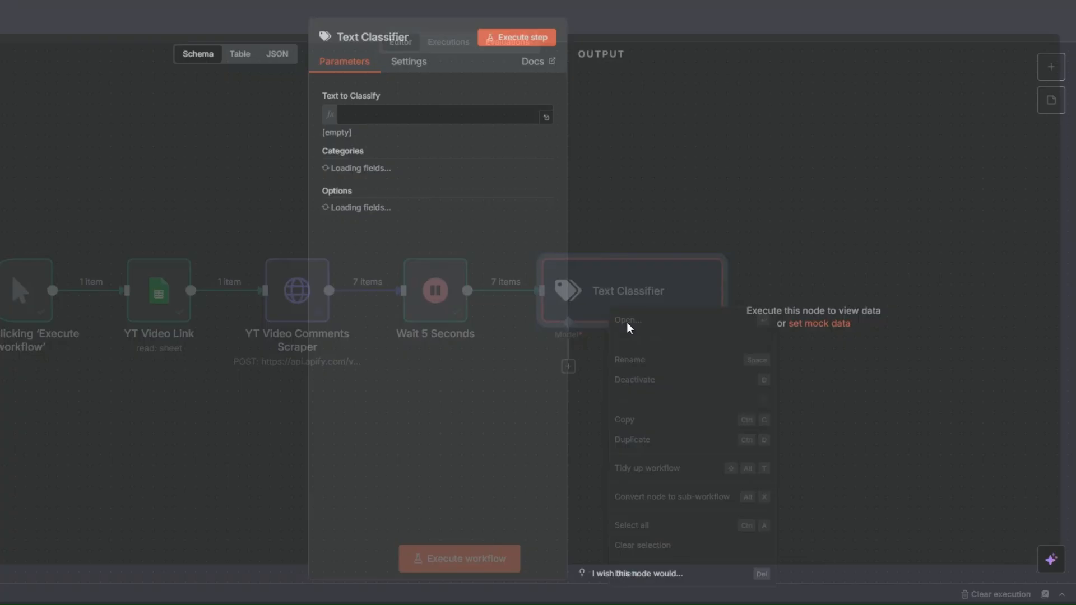
click(511, 117)
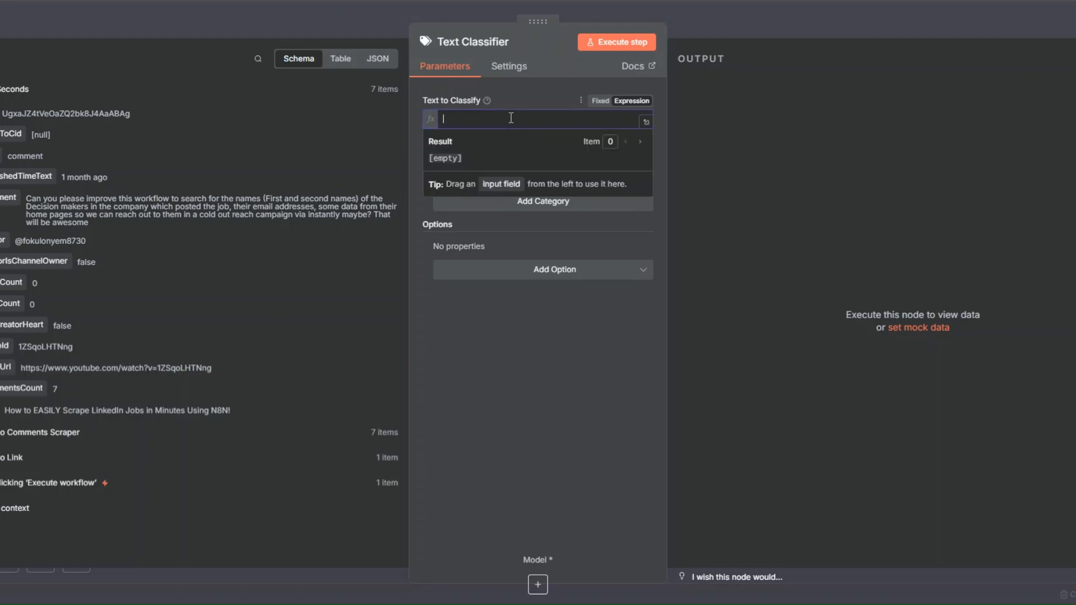
drag(9, 197, 471, 124)
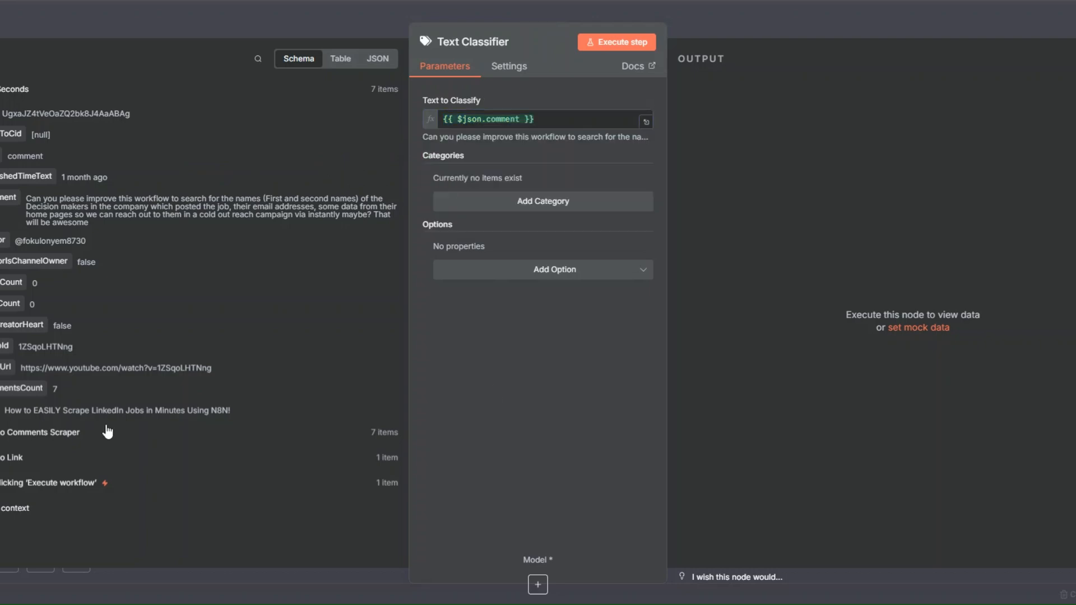
- Add two categories named "Positive" and "Negative" to the Text Classifier
click(527, 202)
click(510, 198)
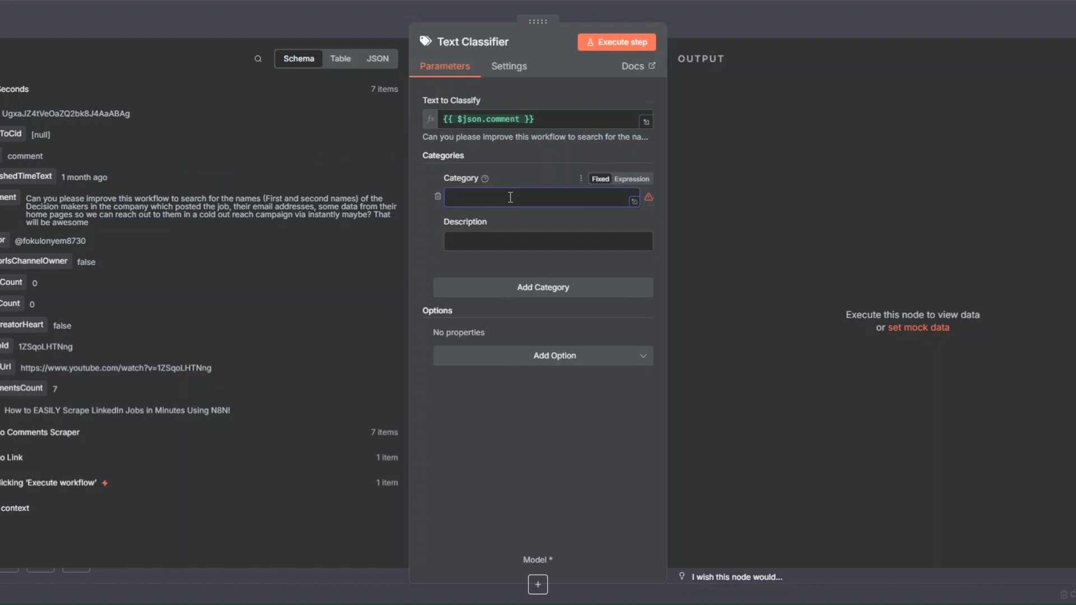
text(Positive)
click(526, 287)
text(Ne)
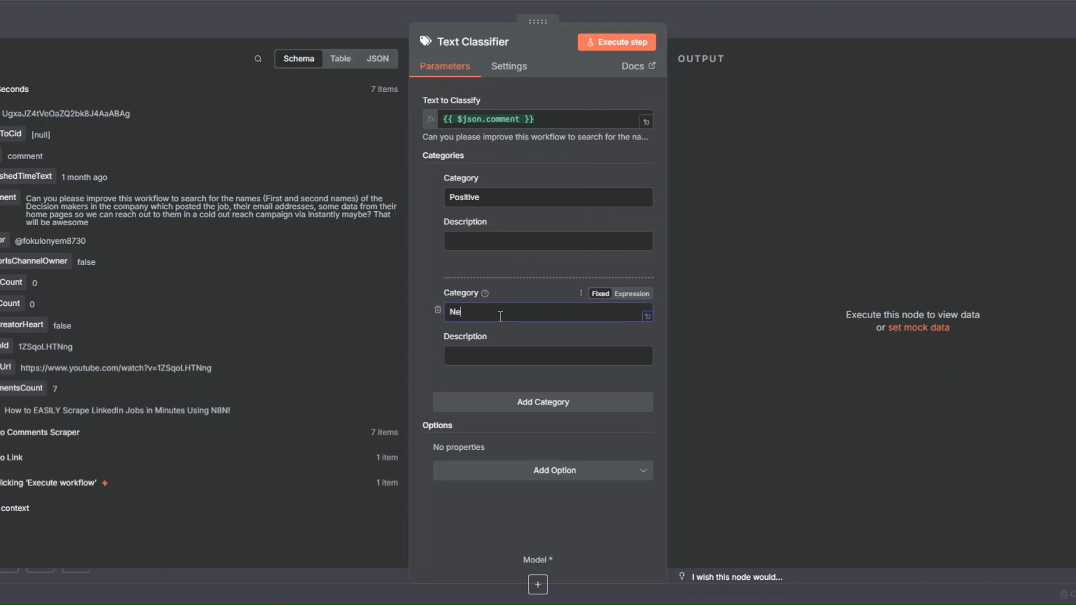
text(gative)
- Give the Positive category an expression description covering approval, satisfaction, support, gratitude or enthusiasm, with examples such as "I love this!"
click(476, 238)
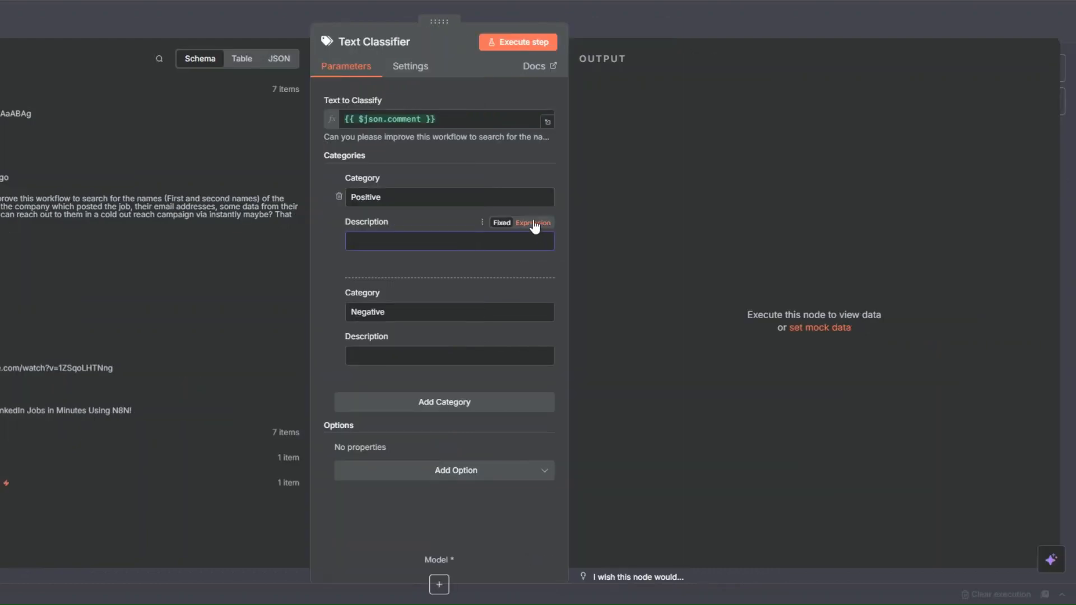
click(533, 223)
click(548, 247)
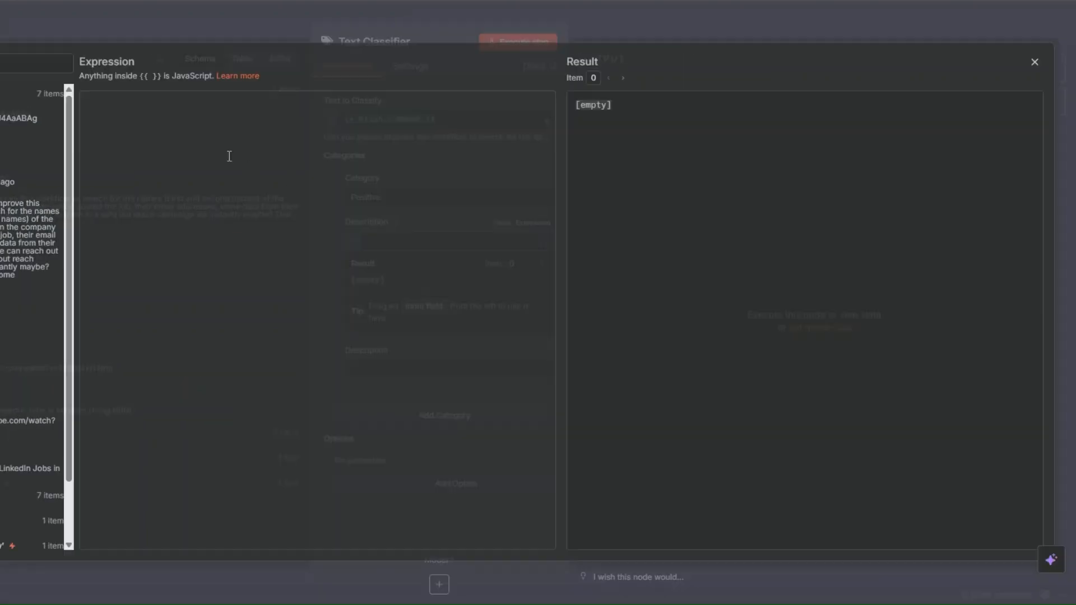
click(229, 156)
text(A comment that expresses approval, satisfaction, support, gratitude, or enthusiasm. It reflects a favorable sentiment toward the product, service, content, or experience.  Examples:  "I love this!"  "This was super helpful, thank you."  "Great job—keep it up!")
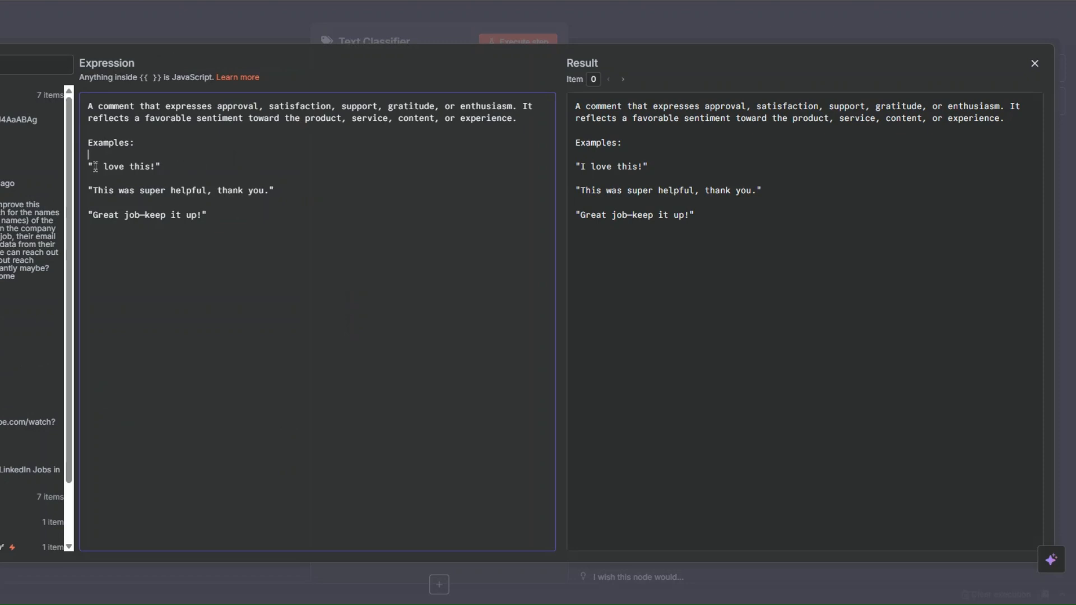
drag(91, 158, 231, 226)
click(243, 226)
click(192, 171)
click(242, 211)
click(1, 89)
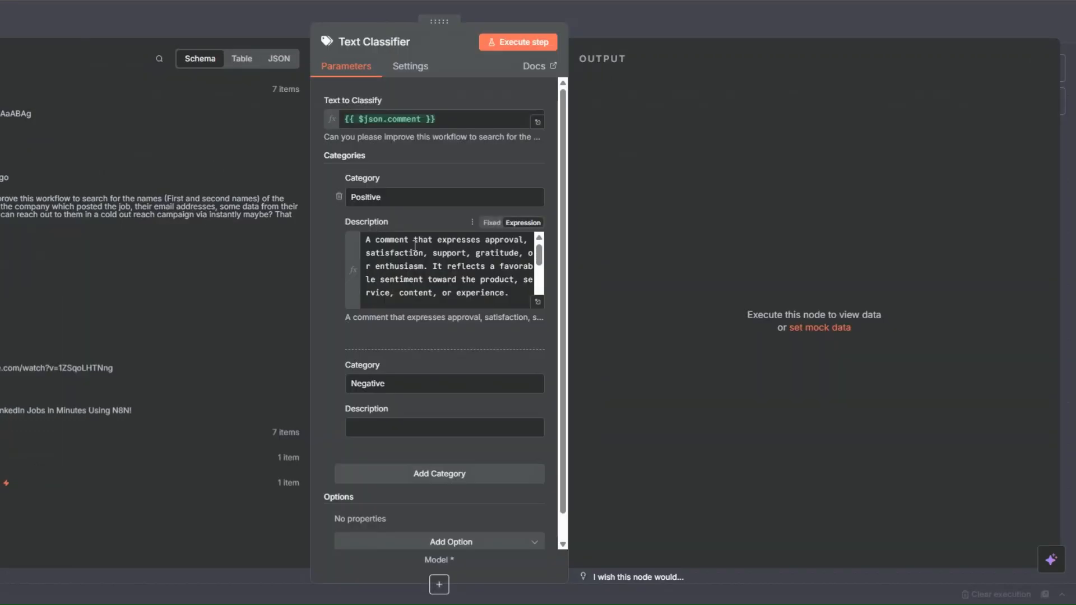
- Give the Negative category an expression description covering criticism, dissatisfaction, frustration, disappointment or disapproval, with examples such as "Waste of time."
scroll(385, 341, down, 1)
click(507, 394)
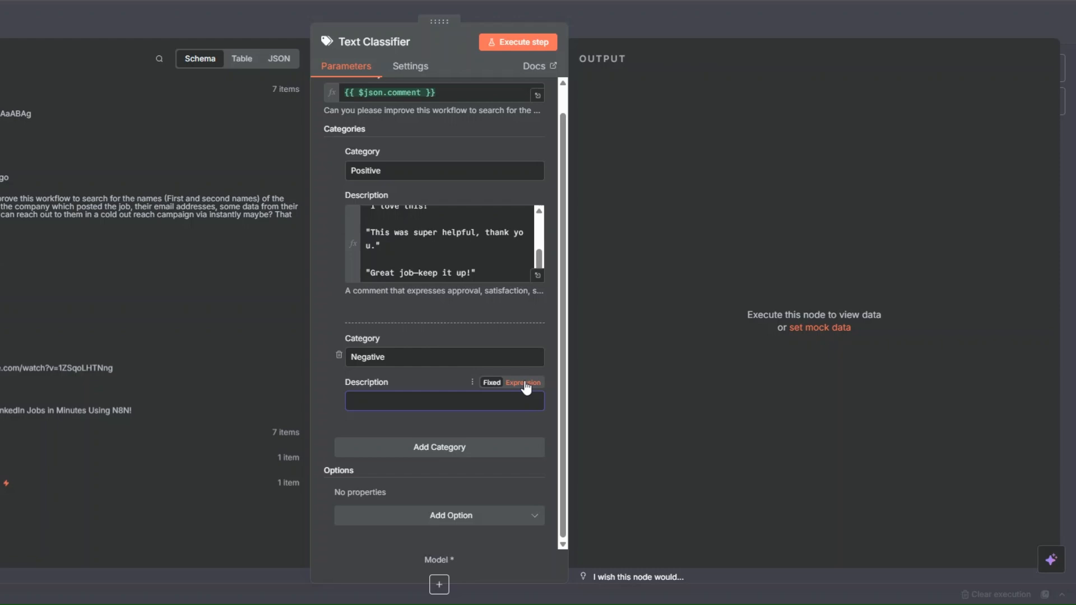
click(526, 384)
click(536, 406)
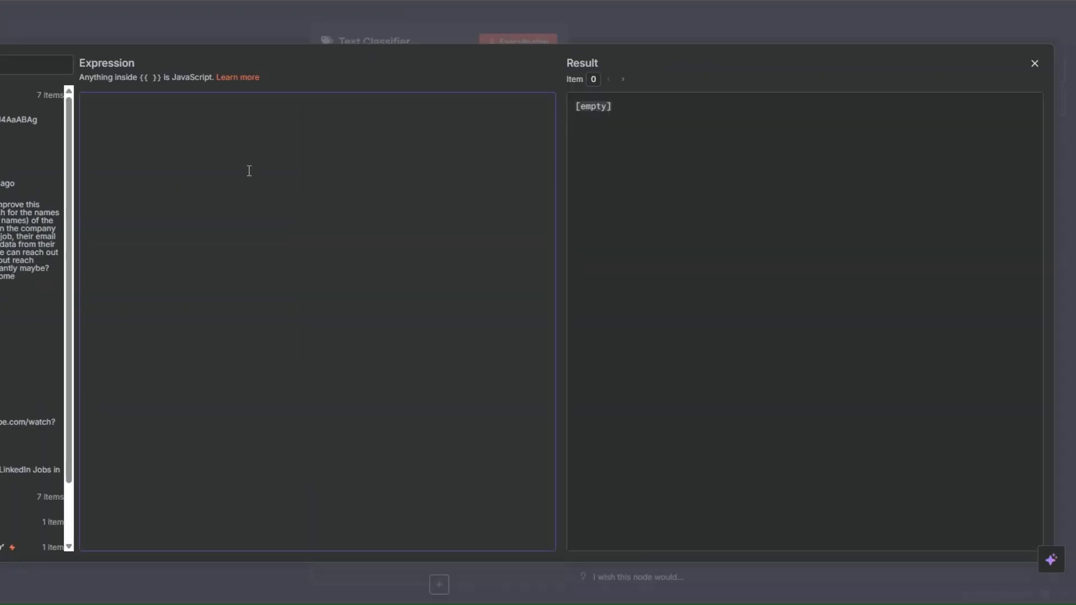
text(A comment that conveys criticism, dissatisfaction, frustration, disappointment, or disapproval. It reflects an unfavorable sentiment toward the product, service, content, or experience.  Examples:  "This doesn’t work at all."  "I’m really disappointed with this."  "Waste of time.")
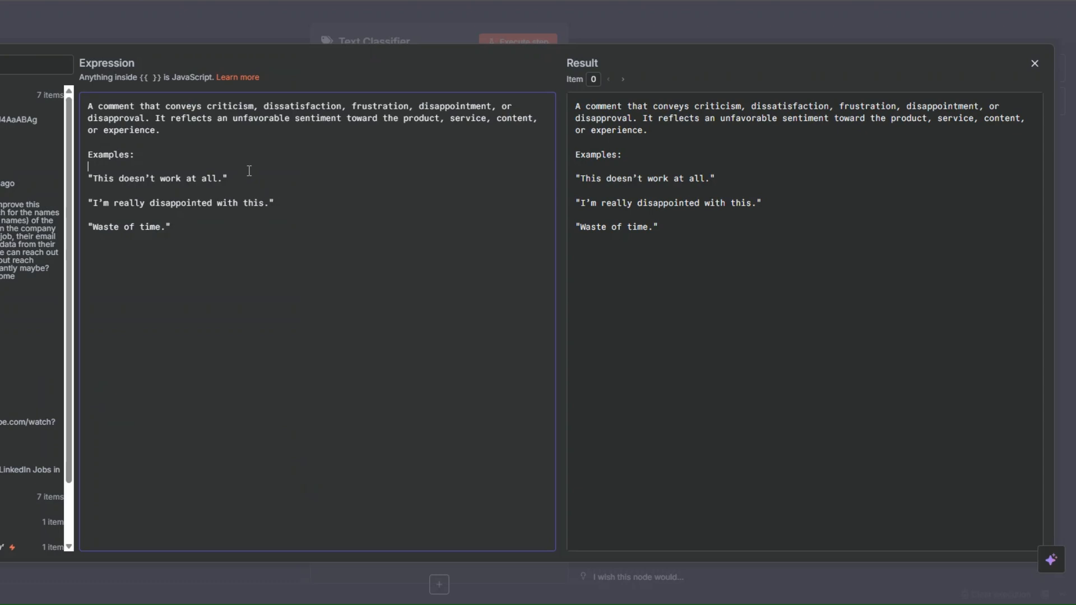
drag(88, 154, 217, 227)
click(168, 191)
click(190, 237)
key(Escape)
- Add the System Prompt Template option with its default text to the Text Classifier and test the node
scroll(427, 213, down, 2)
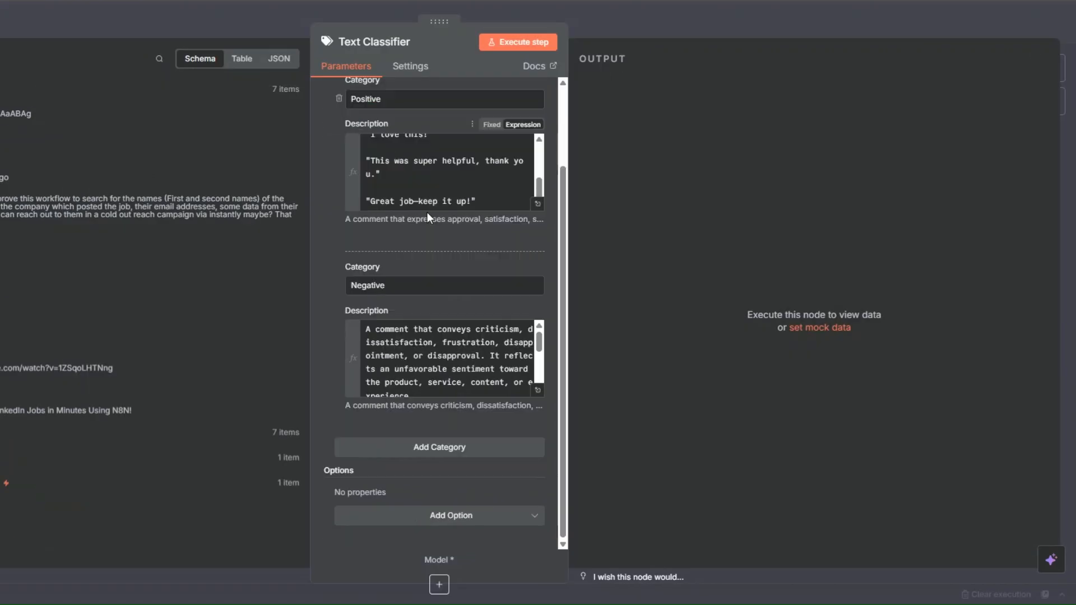
click(436, 518)
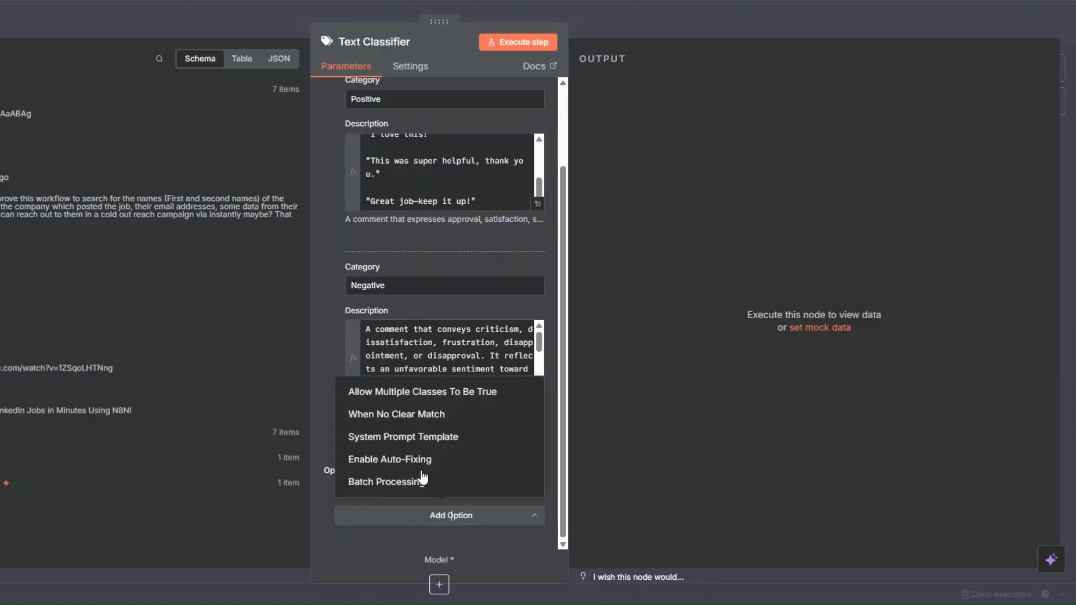
click(402, 440)
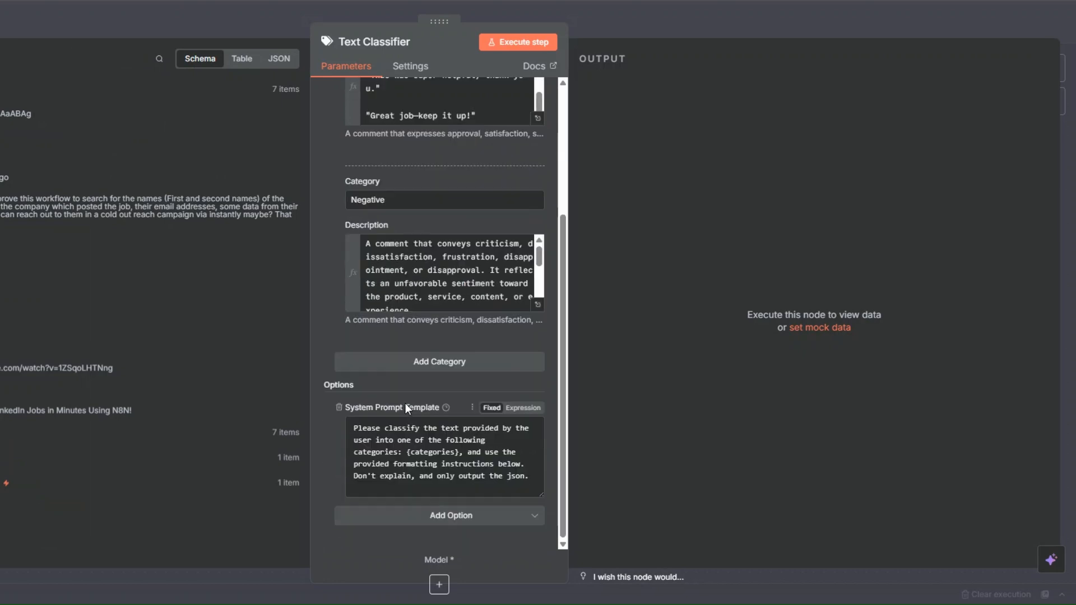
click(509, 43)
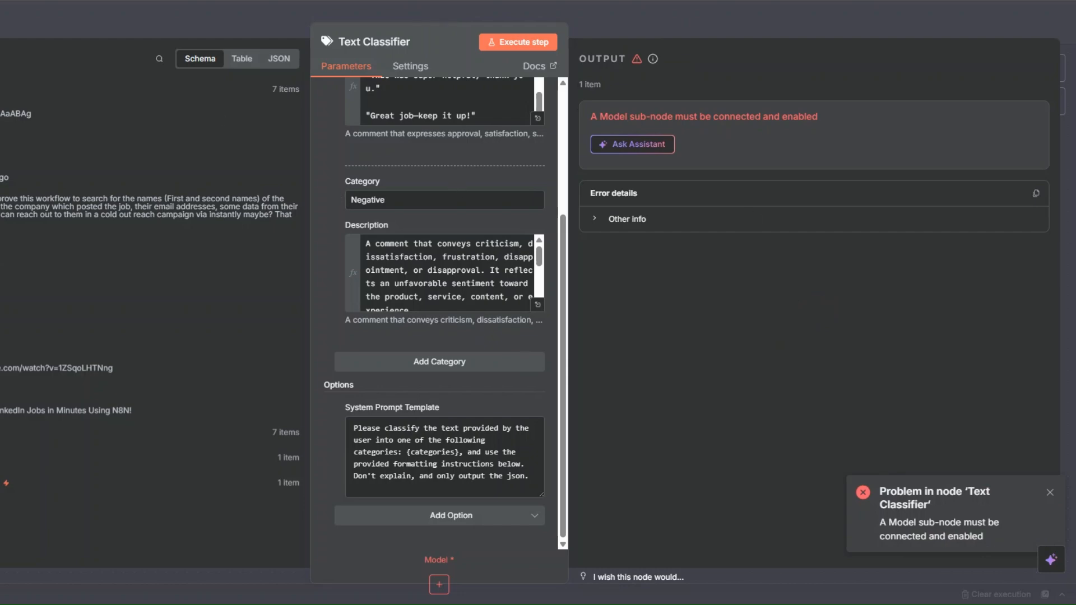
key(Escape)
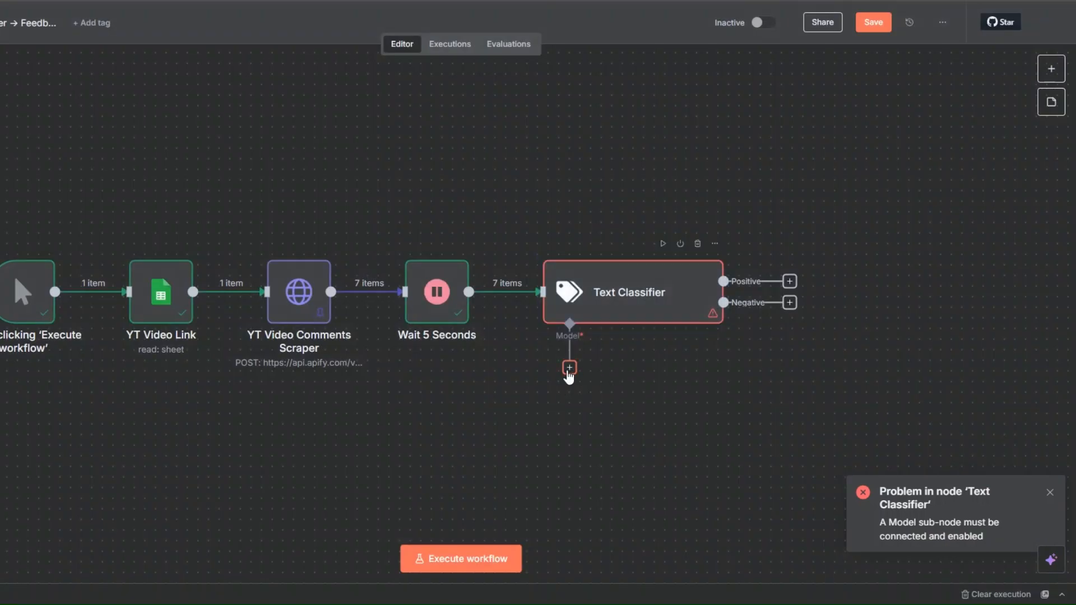
- Attach an OpenAI Chat Model to the Text Classifier, using the existing OpenAi account credential and the gpt-4.1-mini model
click(569, 367)
scroll(946, 385, down, 5)
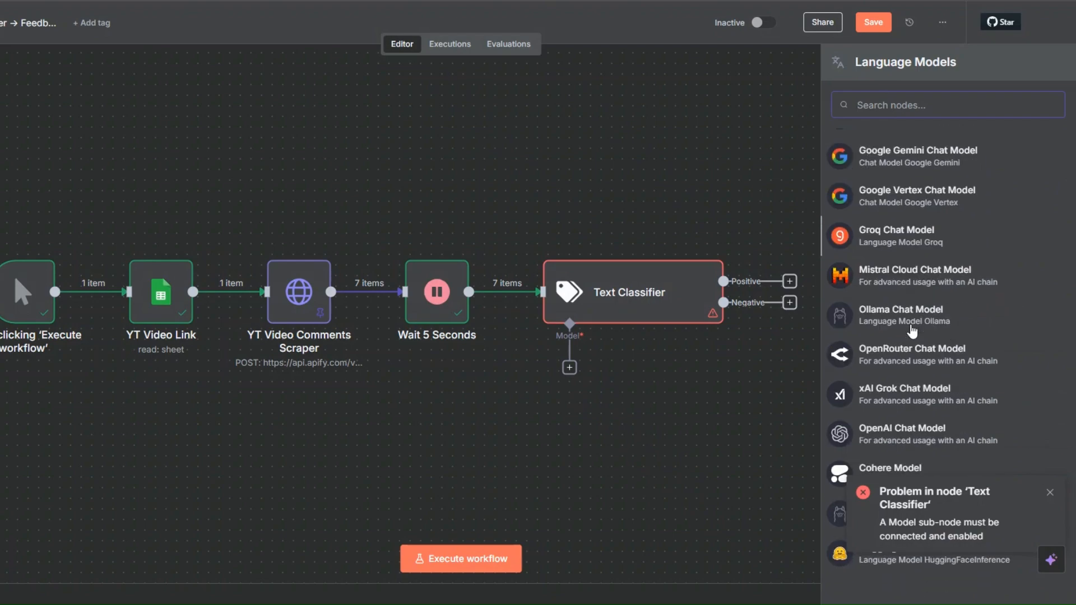
click(905, 434)
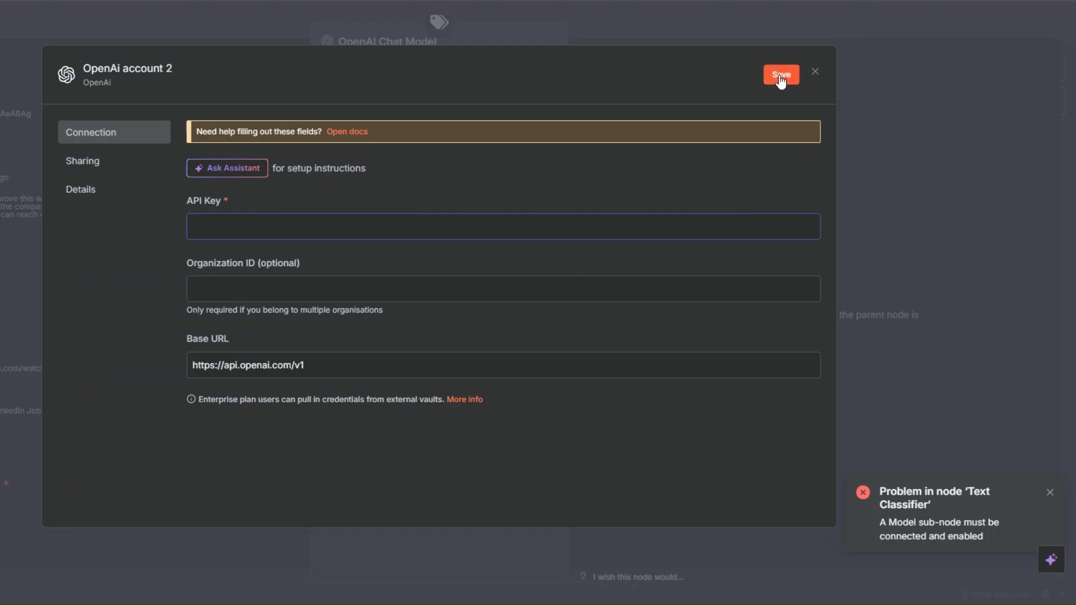
click(815, 73)
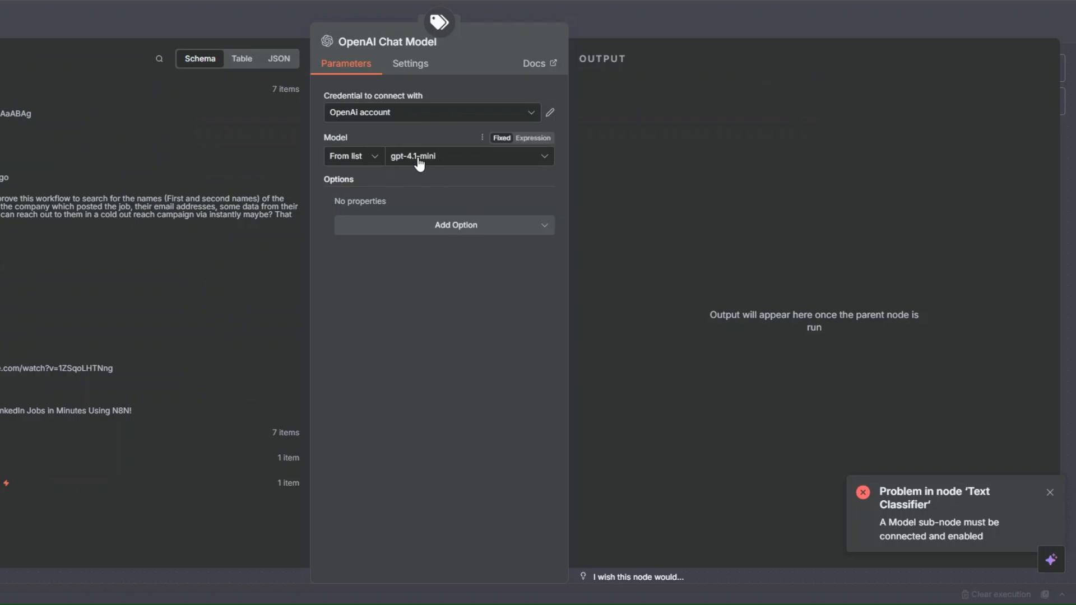
key(Escape)
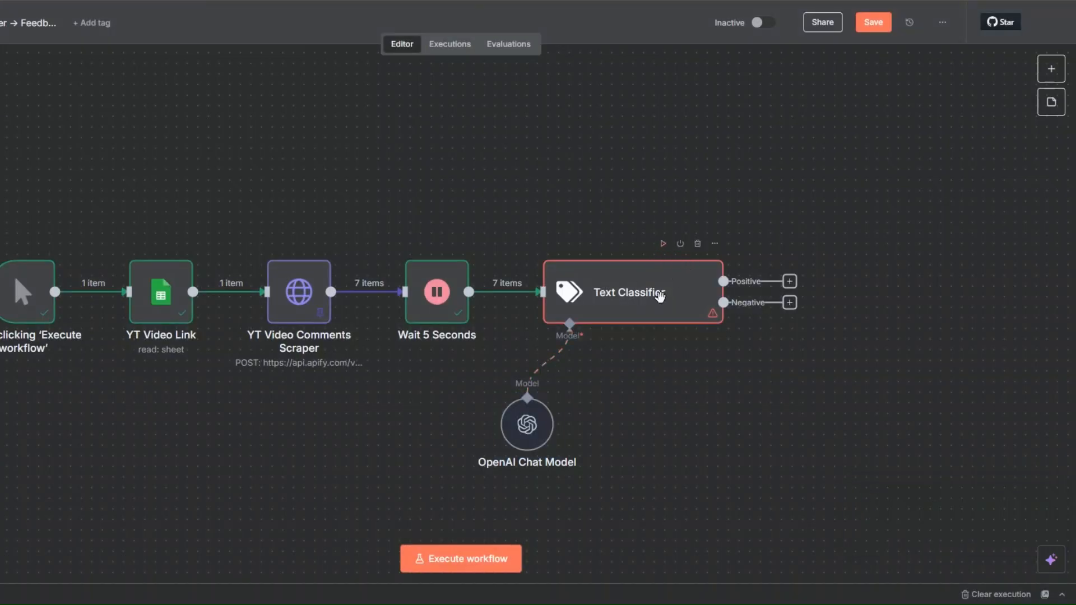
- Open the Text Classifier node and execute it with the connected chat model
right_click(655, 293)
click(664, 304)
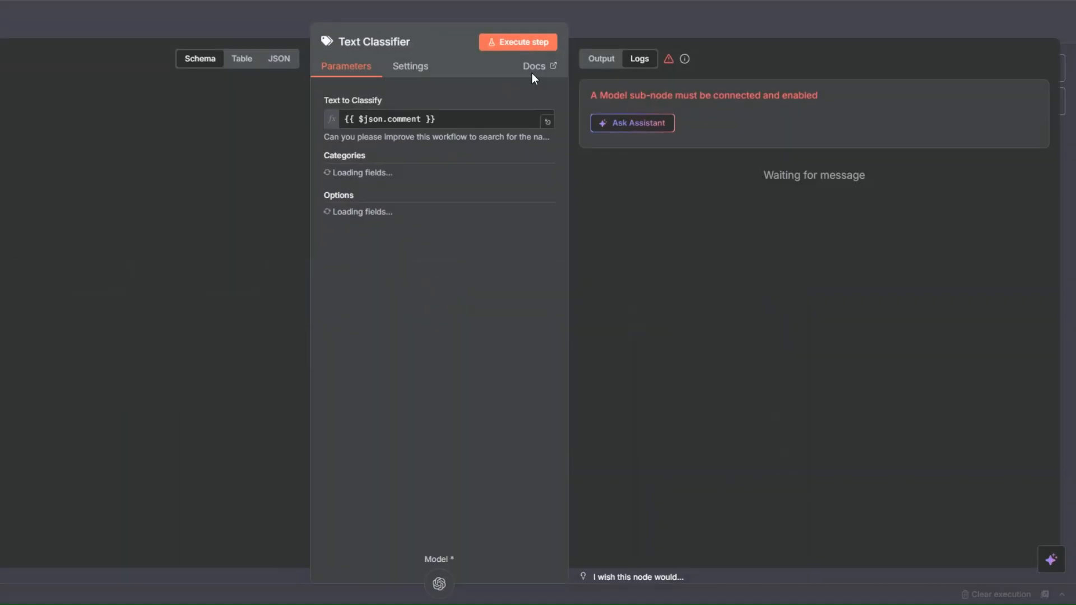
click(507, 45)
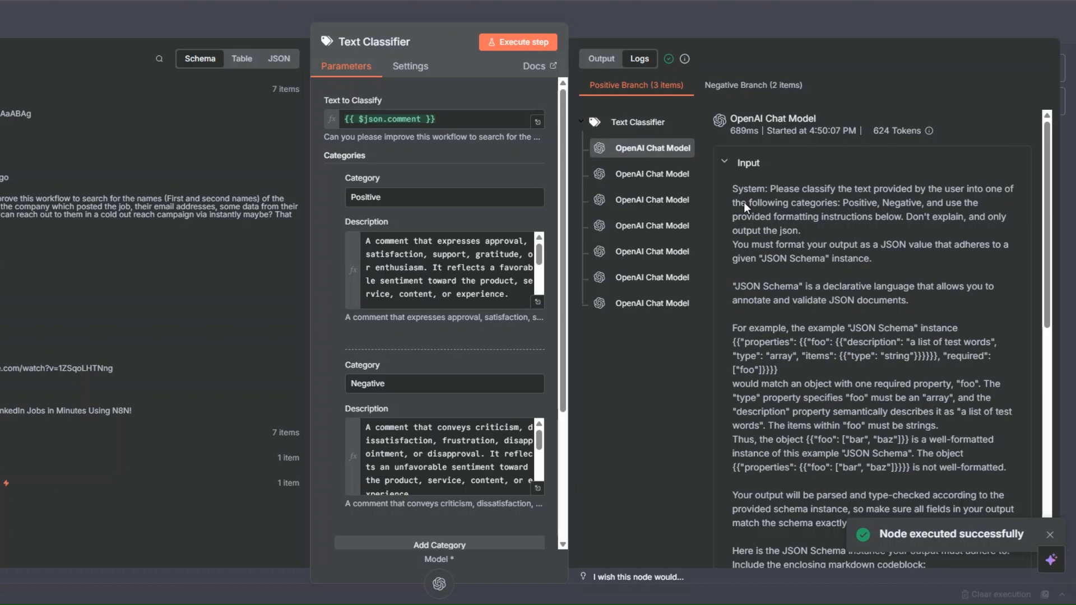
- Examine the Text Classifier's output table for the comments sorted into the Positive and Negative branches
click(607, 64)
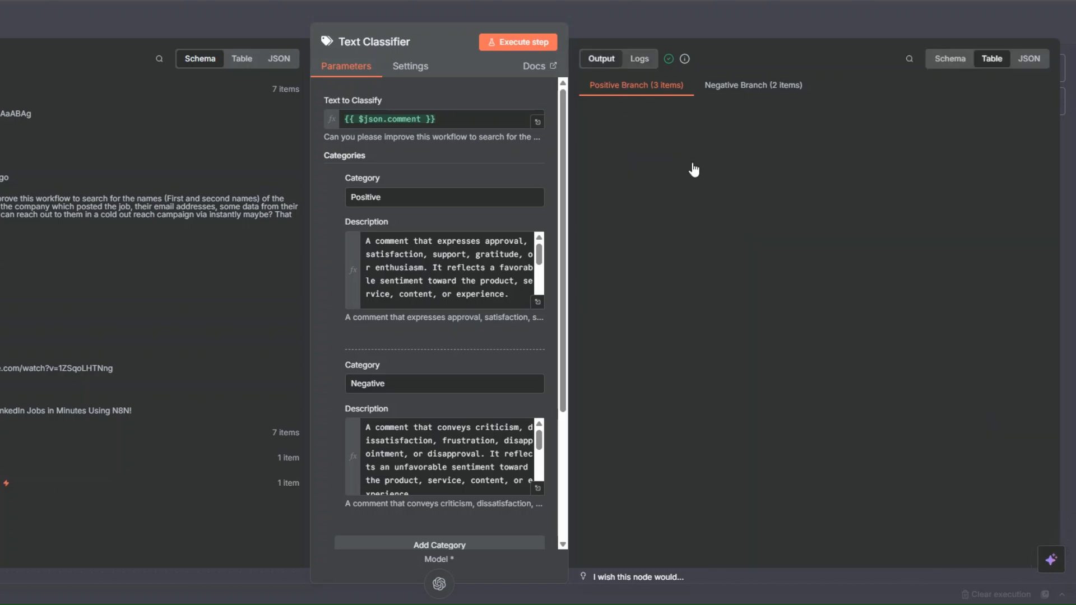
scroll(707, 185, down, 4)
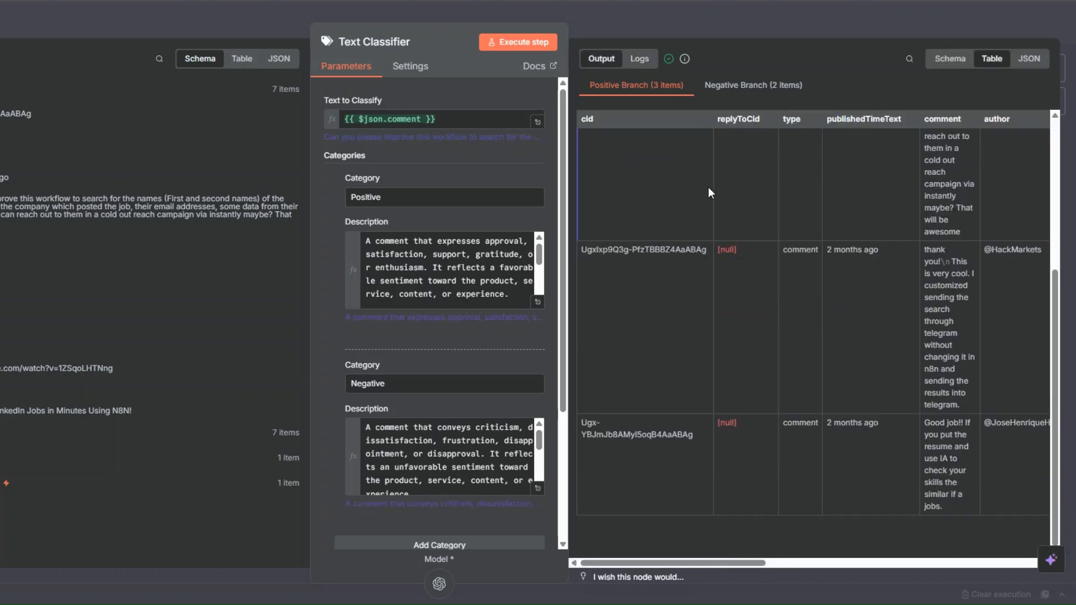
scroll(707, 193, up, 3)
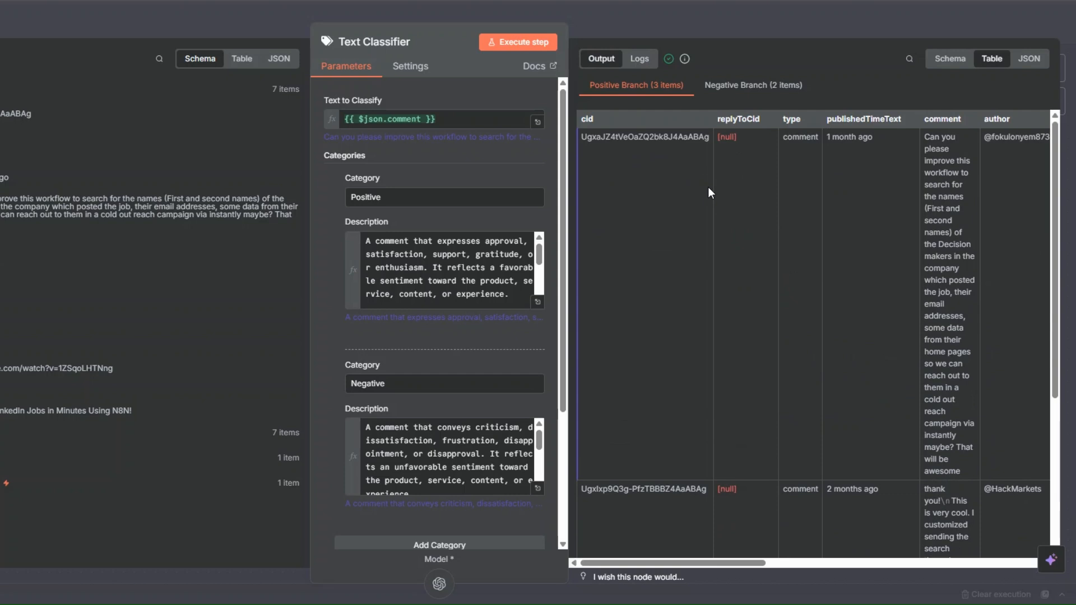
scroll(708, 190, down, 4)
scroll(708, 190, up, 3)
click(763, 89)
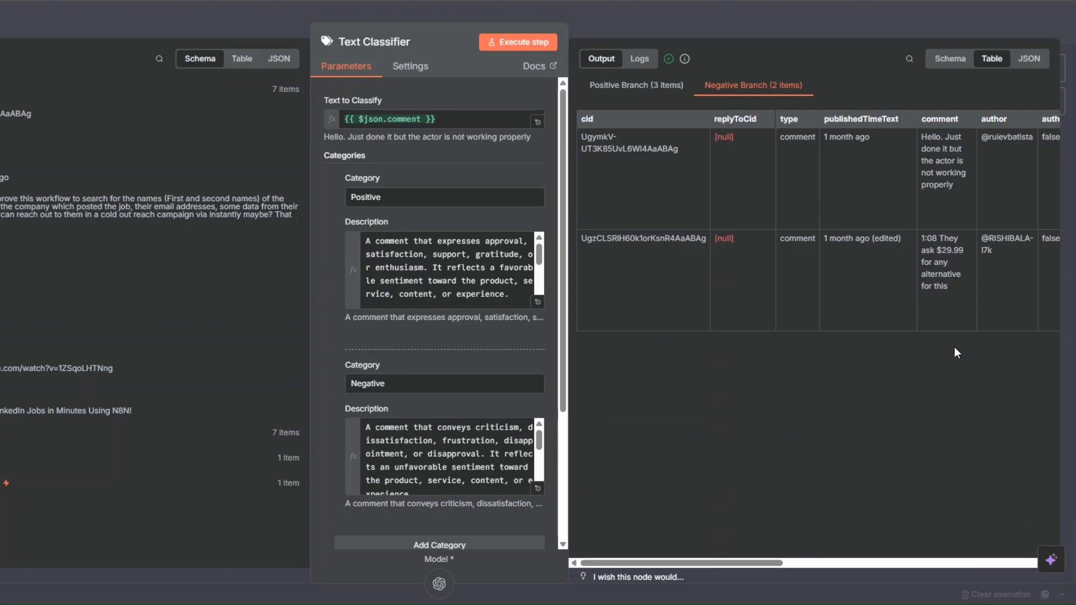
key(Escape)
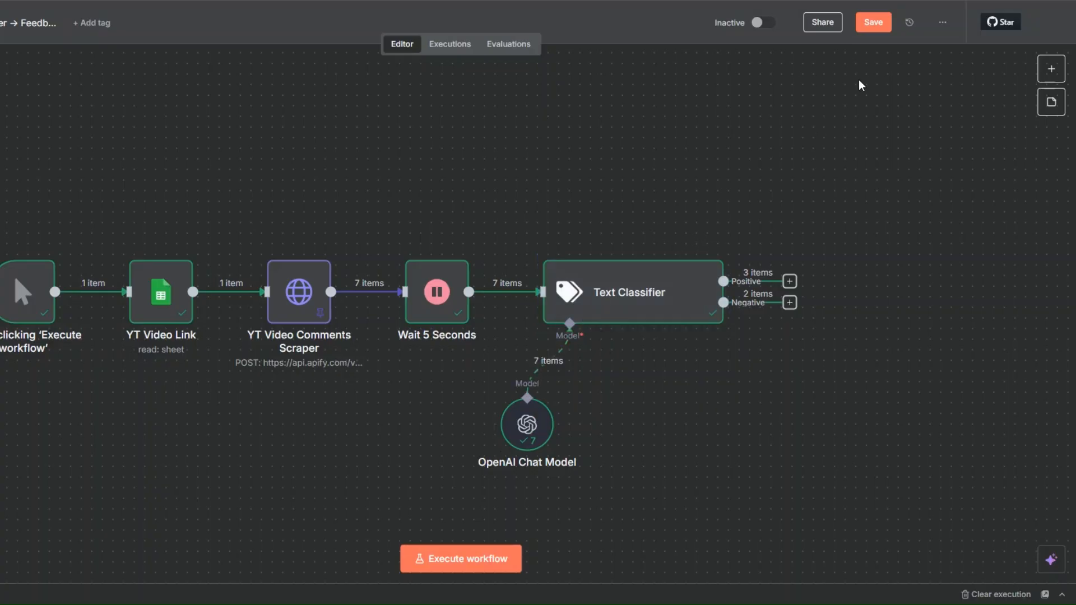
- Save the workflow and add an Edit Fields (Set) node to the Text Classifier's Positive output
click(873, 22)
scroll(573, 304, down, 2)
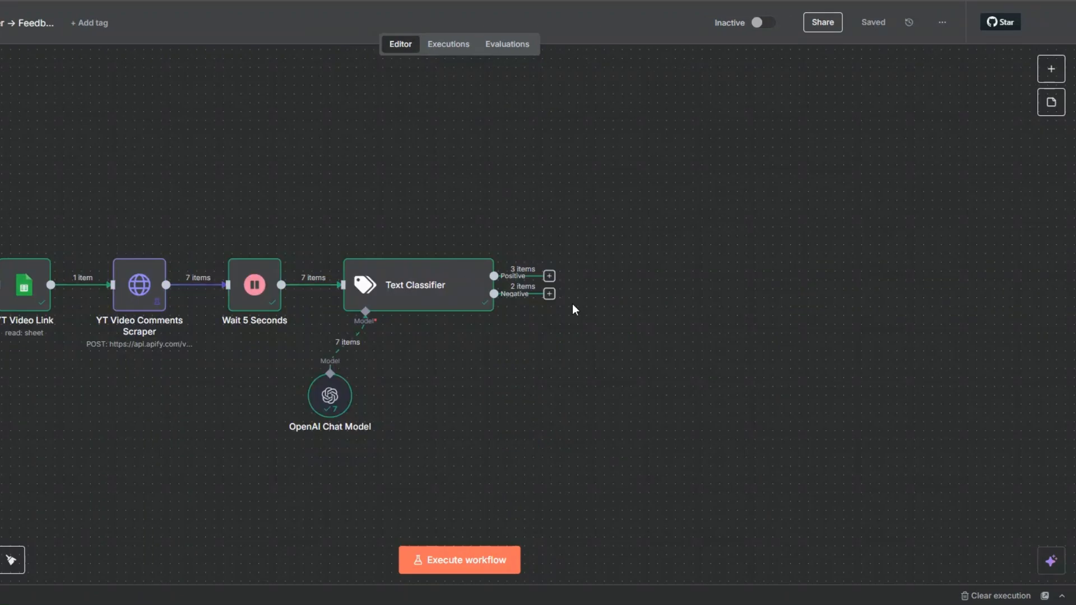
click(549, 277)
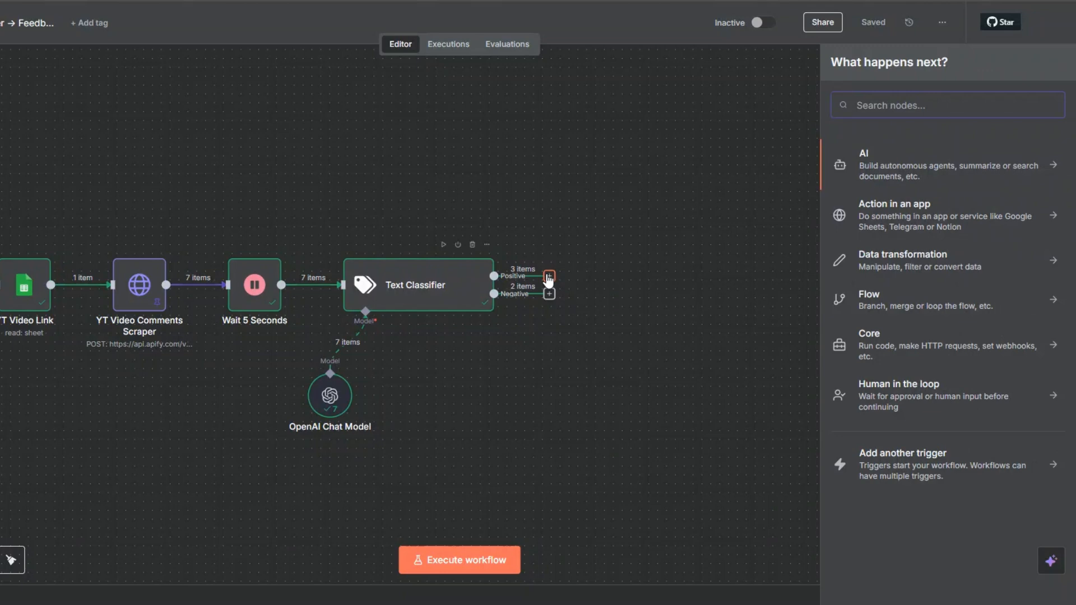
text(di)
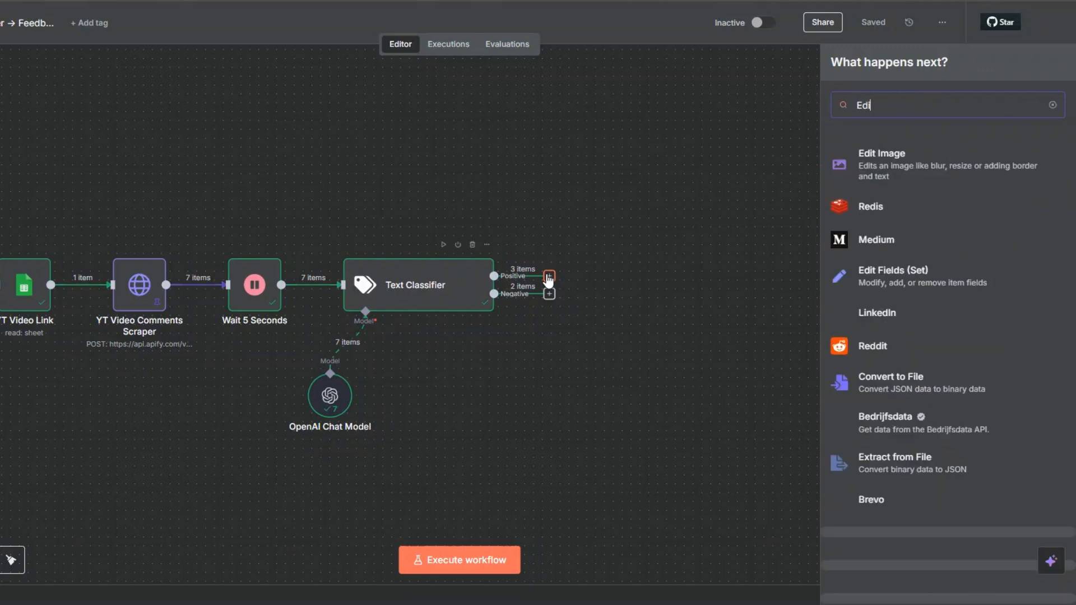
click(872, 273)
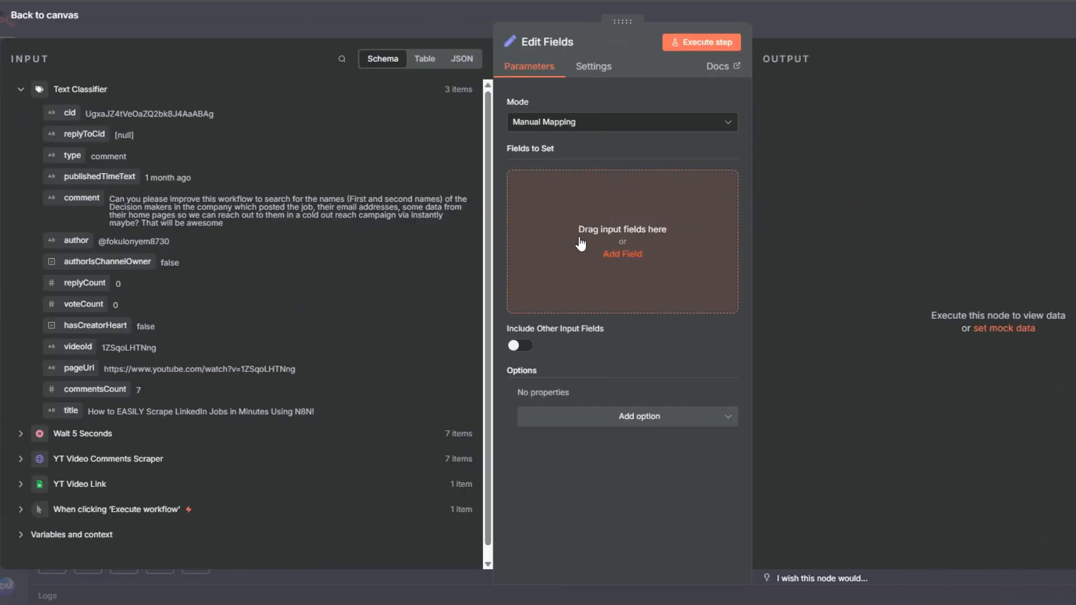
- Add a String field named "postive comments" to the Edit Fields node, mapped to {{ $json.comment }}, and return to the canvas
click(581, 244)
click(565, 187)
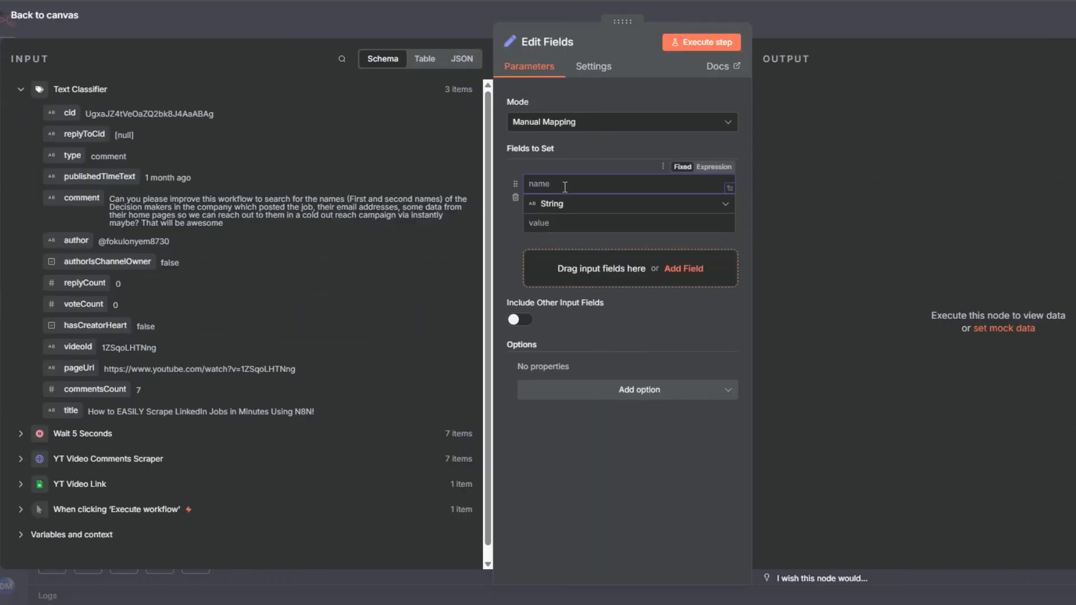
text(postive comments)
click(557, 223)
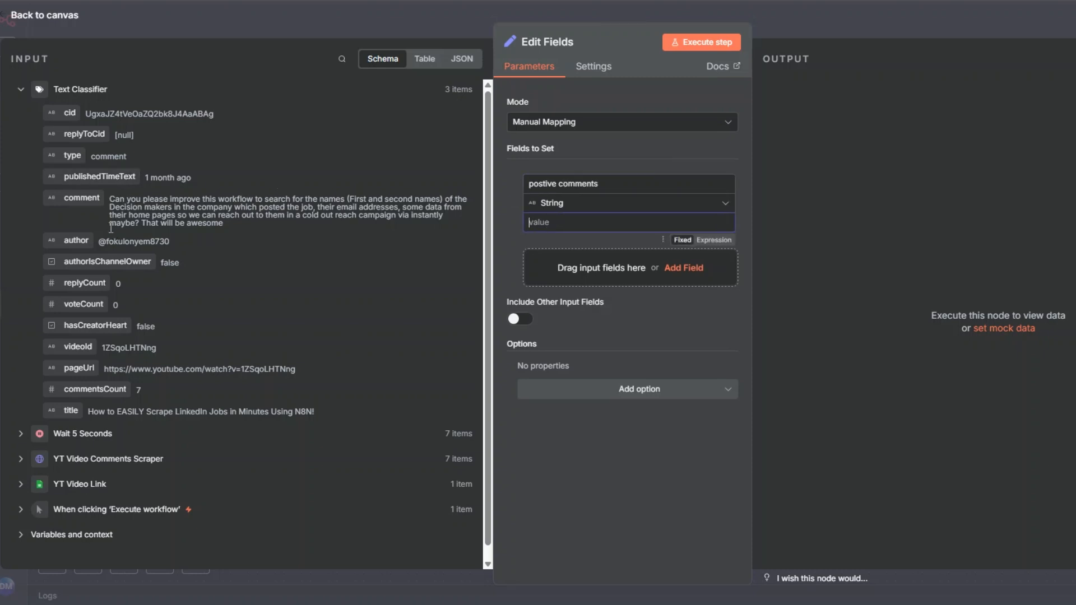
drag(86, 199, 537, 224)
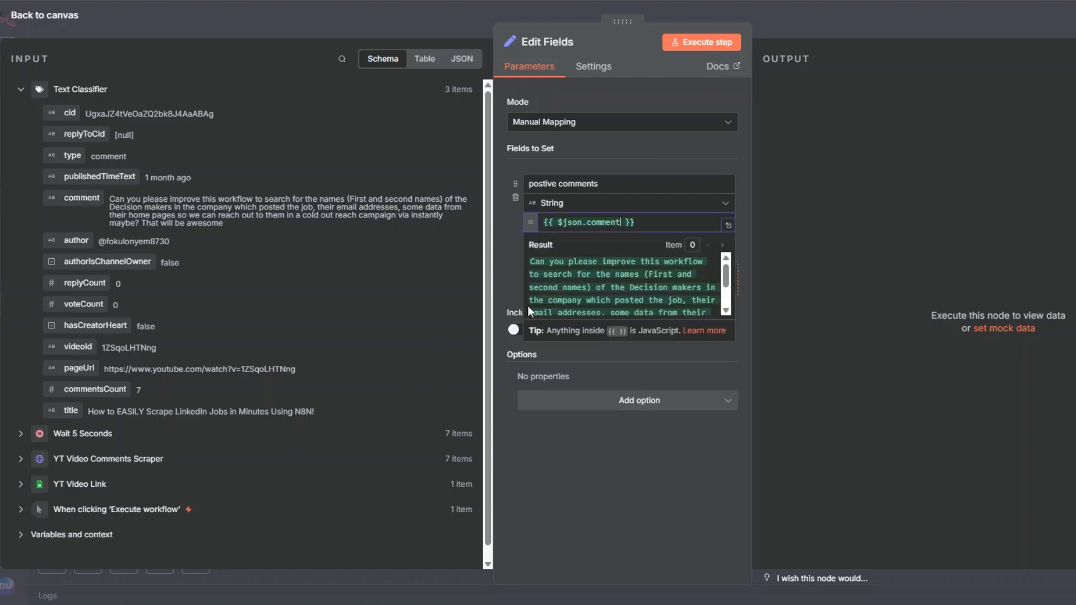
click(517, 445)
click(32, 17)
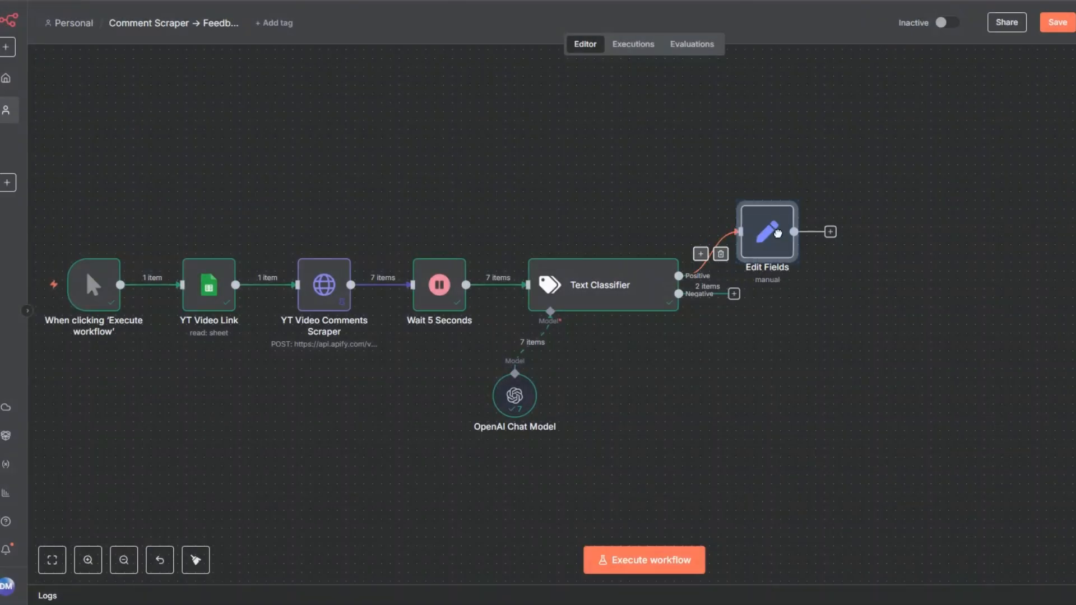
- Rename the Edit Fields node as Positive and move it slightly away from the Text Classifier
right_click(793, 238)
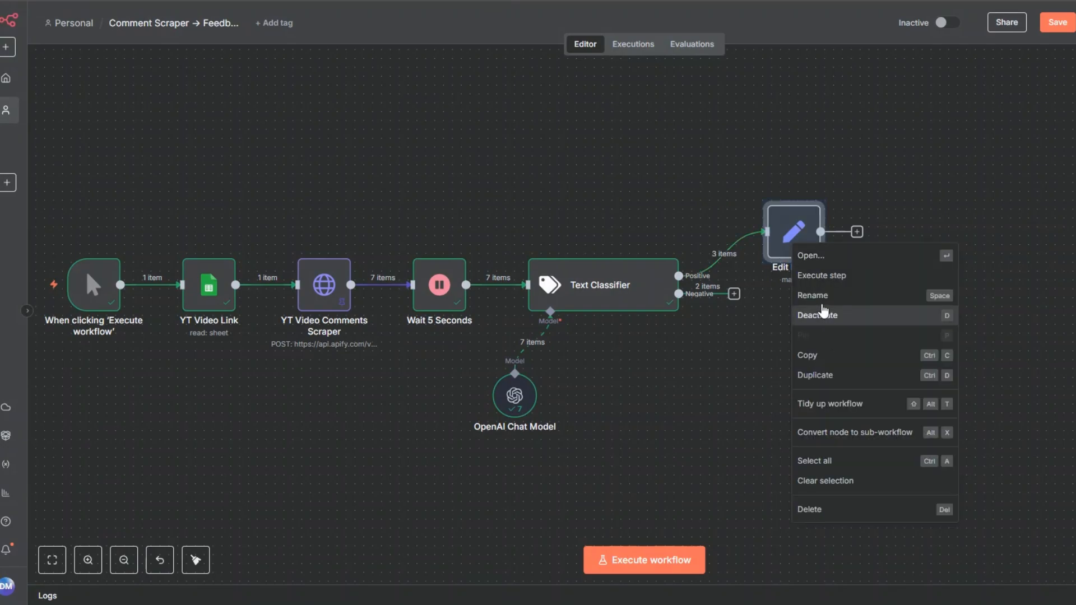
click(822, 303)
text(Positive)
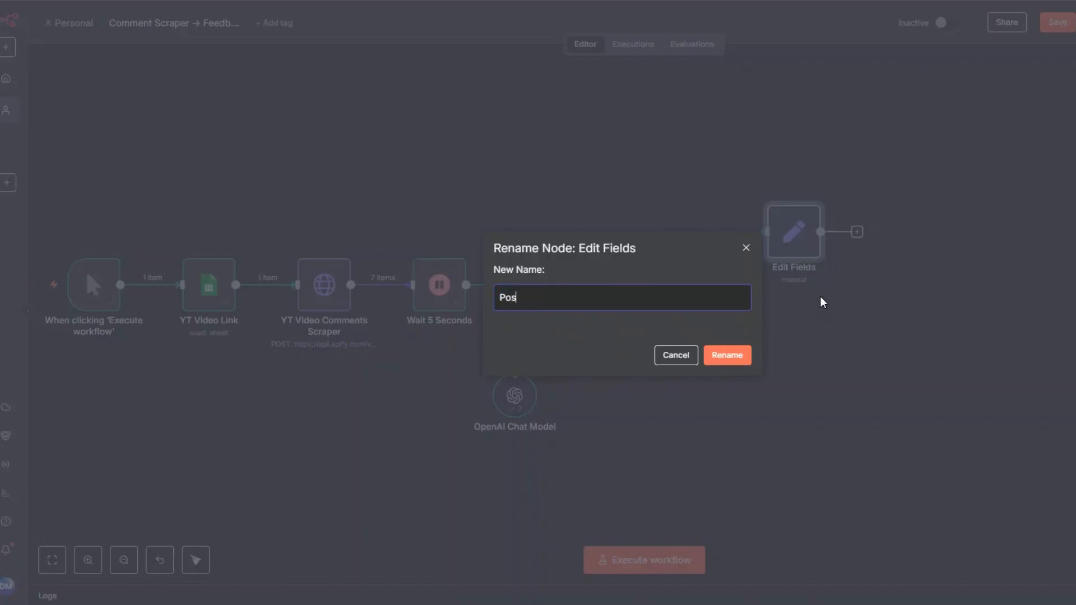
click(727, 356)
drag(786, 247, 822, 238)
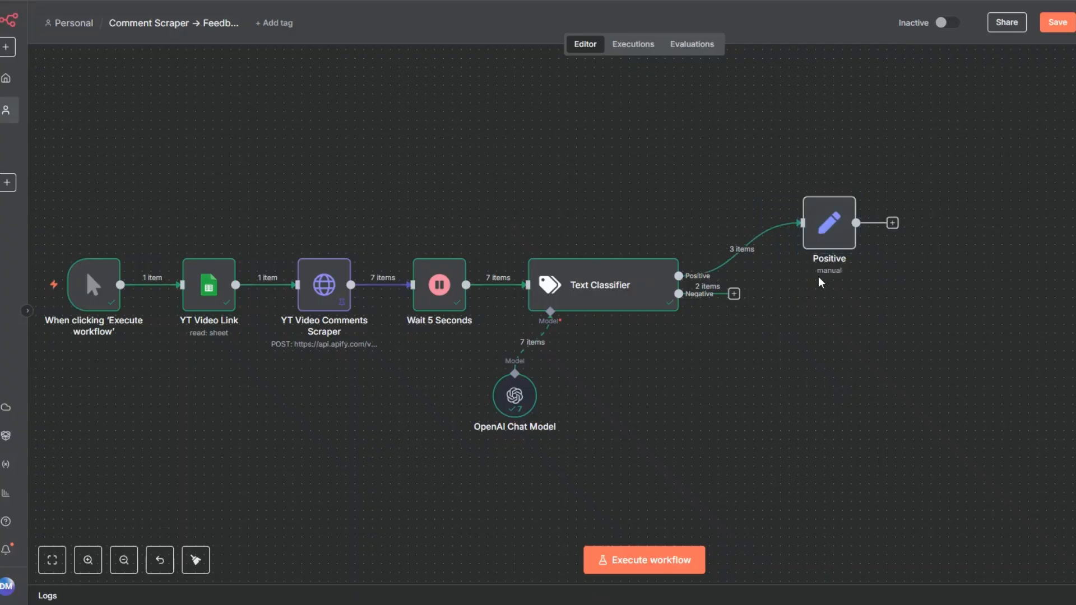
- Duplicate the Positive node and connect the Text Classifier's Negative output to the copy
right_click(816, 244)
click(834, 369)
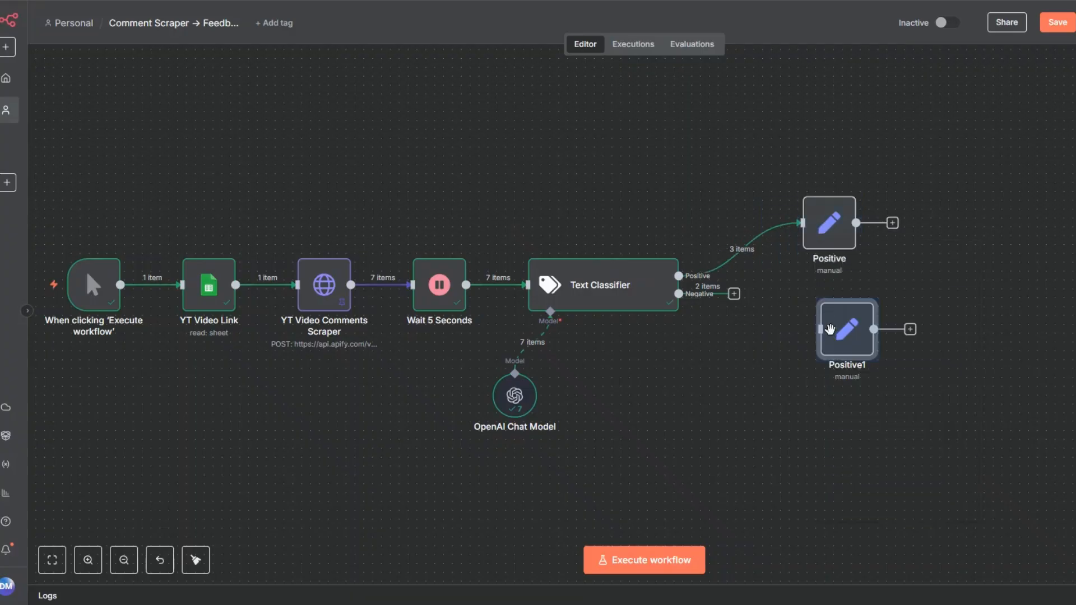
drag(736, 295, 812, 321)
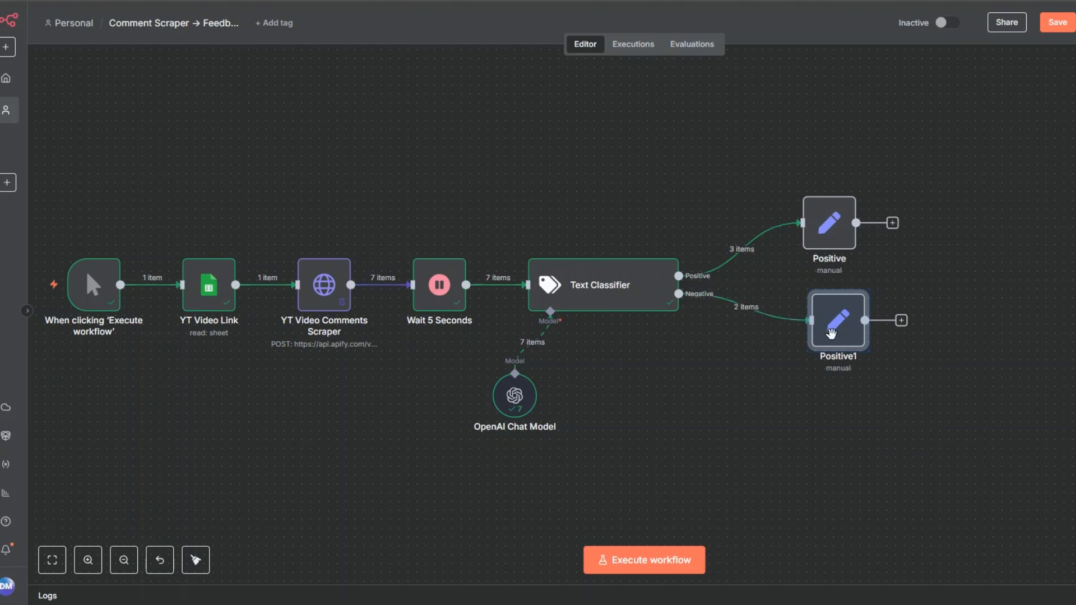
- Rename the duplicated node on the Negative branch as Negative
right_click(838, 321)
click(806, 99)
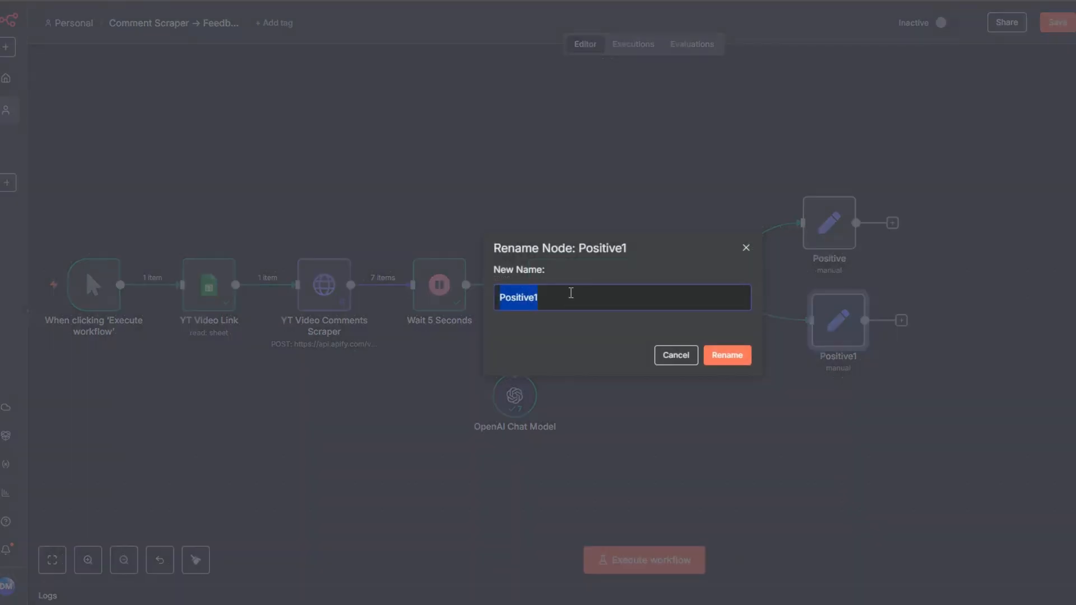
text(Negative)
click(716, 365)
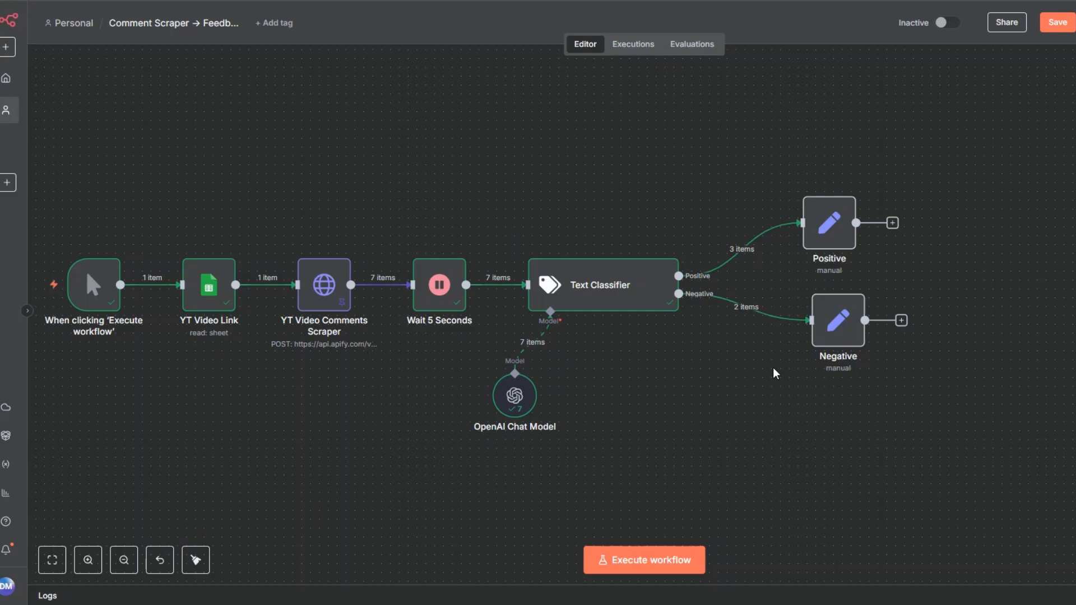
- Change the field name in the Negative node to "negative comments" and return to the canvas
right_click(836, 318)
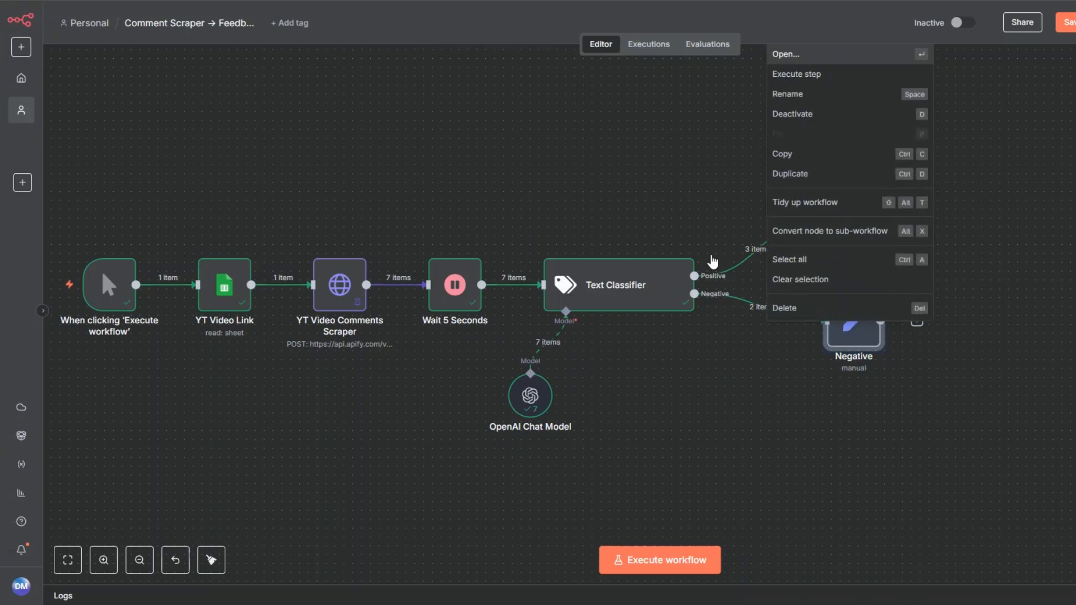
click(804, 54)
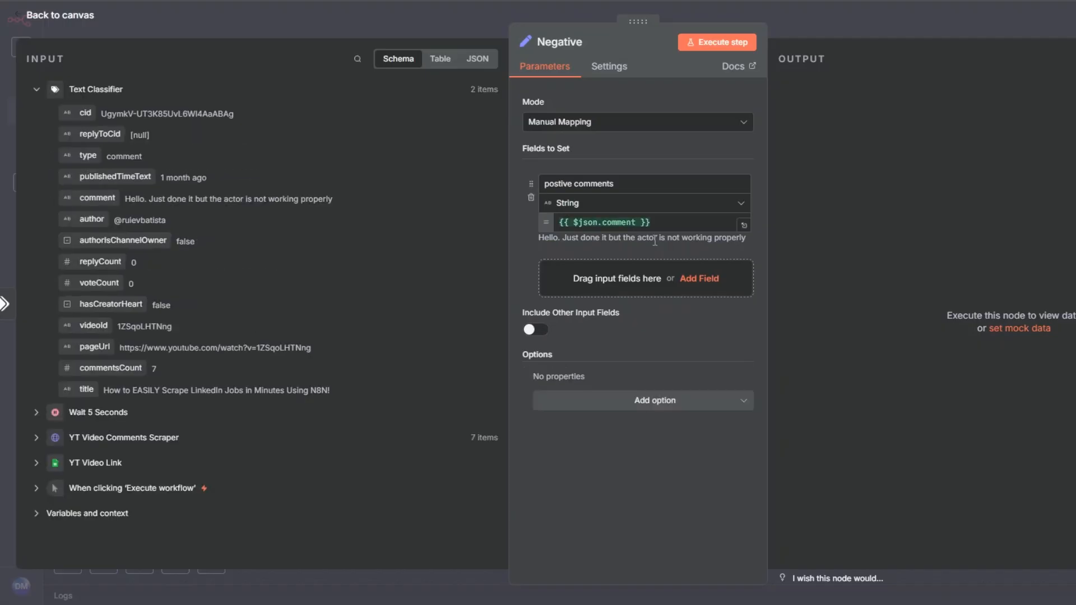
drag(573, 184, 530, 193)
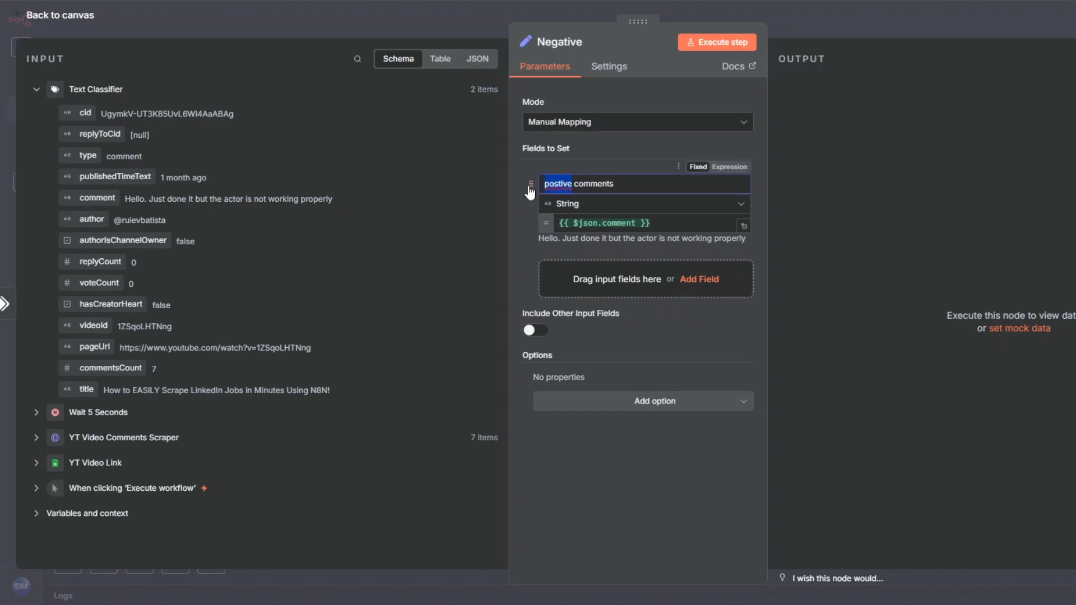
text(negative)
click(85, 18)
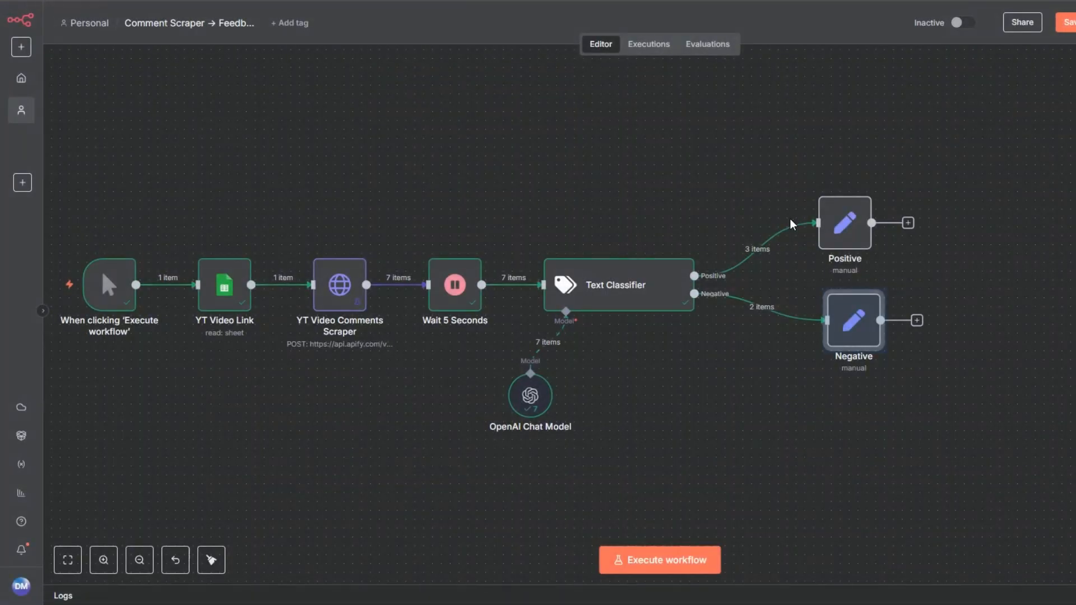
right_click(850, 218)
click(868, 283)
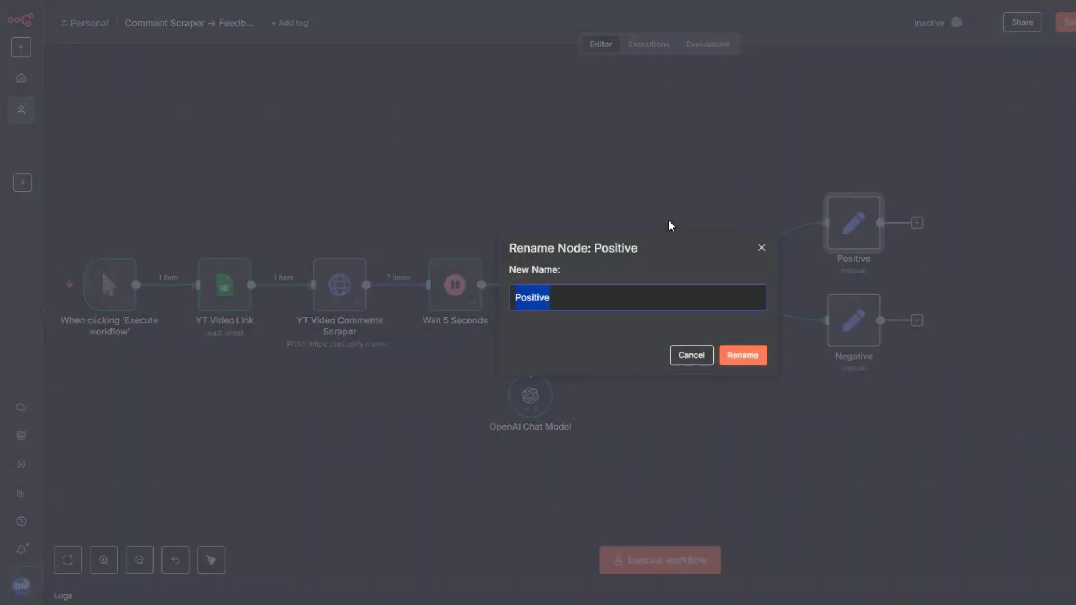
key(Escape)
- Correct the field name's spelling in the Positive node to "positive comments" and return to the canvas
right_click(841, 227)
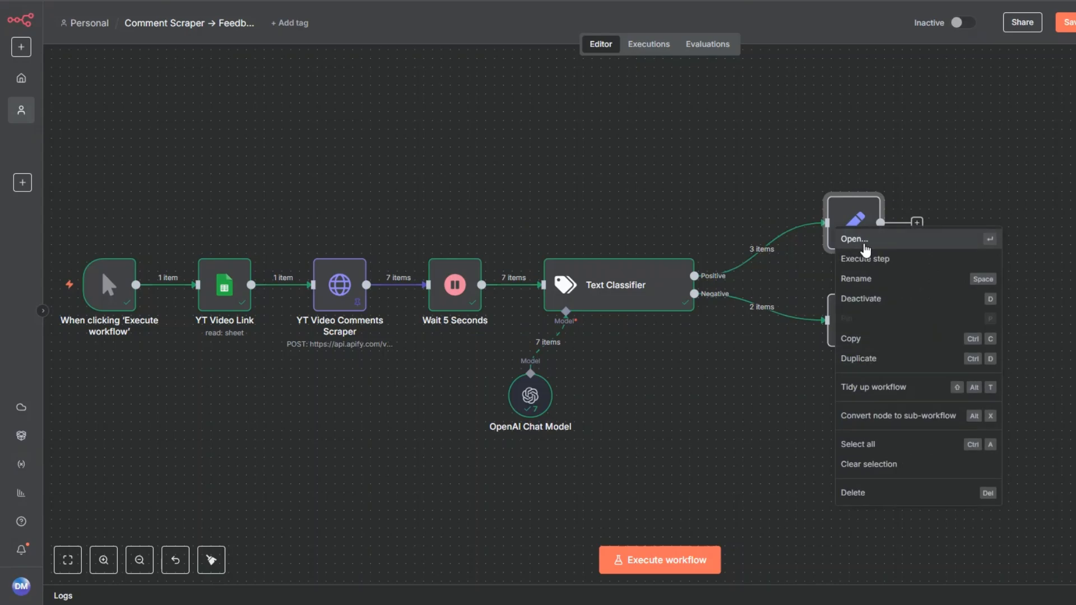
click(855, 239)
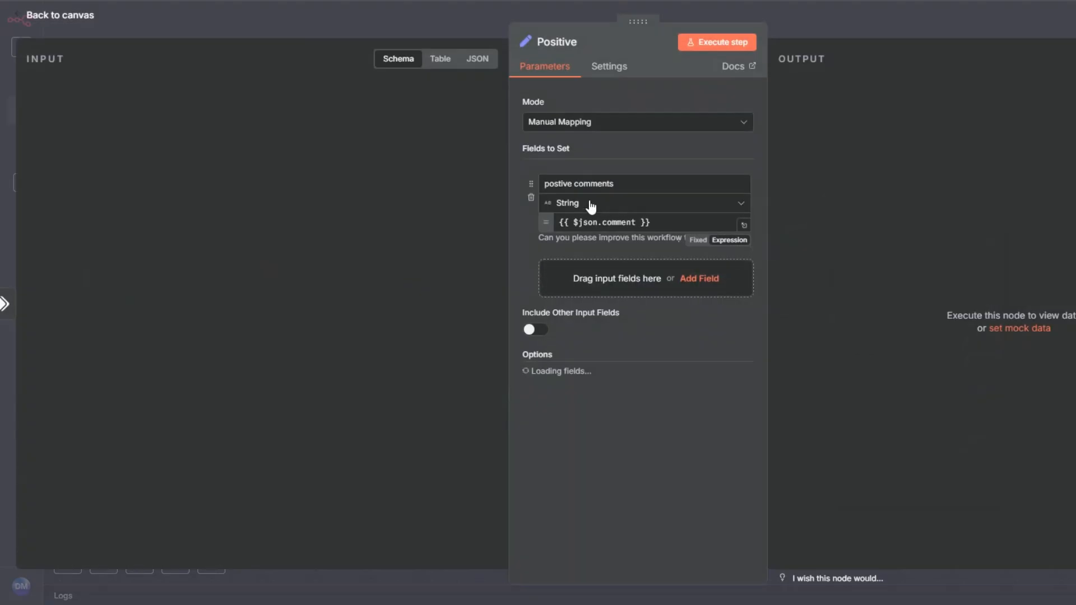
click(558, 184)
text(i)
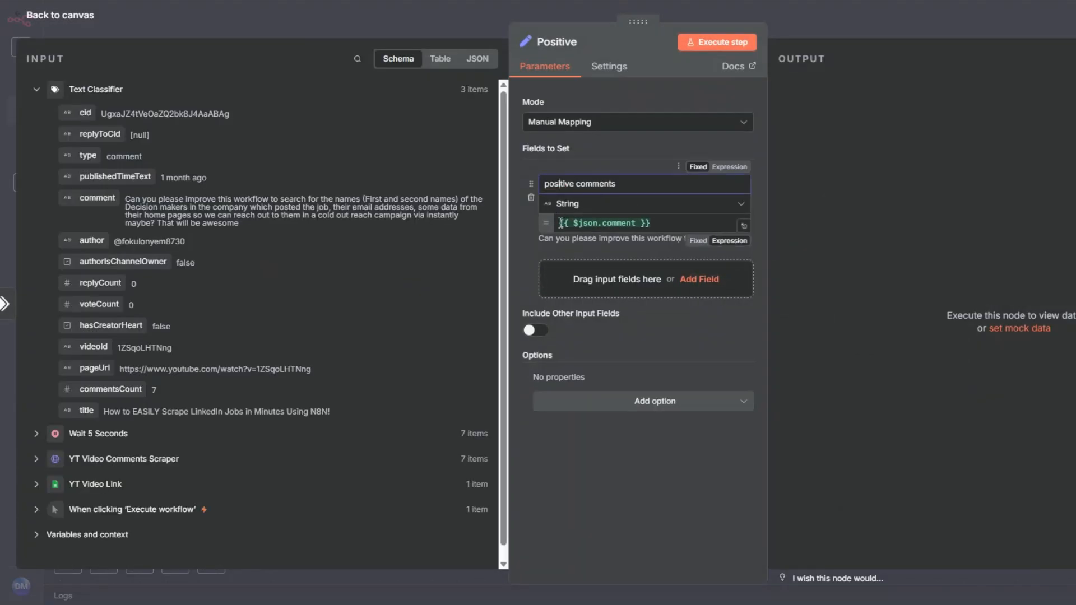
click(77, 23)
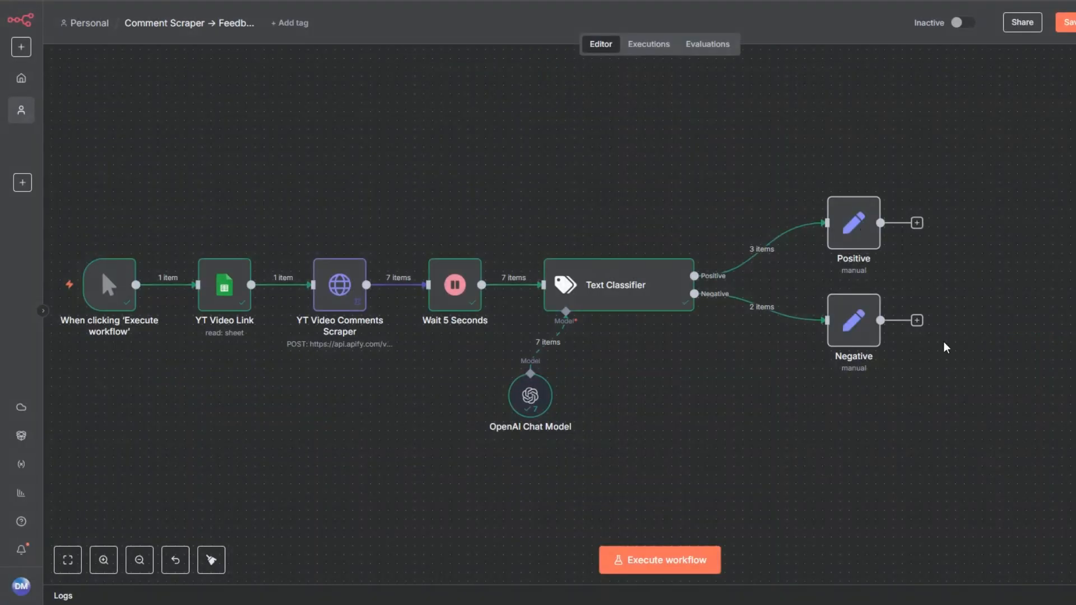
- Execute the Positive and Negative nodes individually, then save the workflow
click(830, 182)
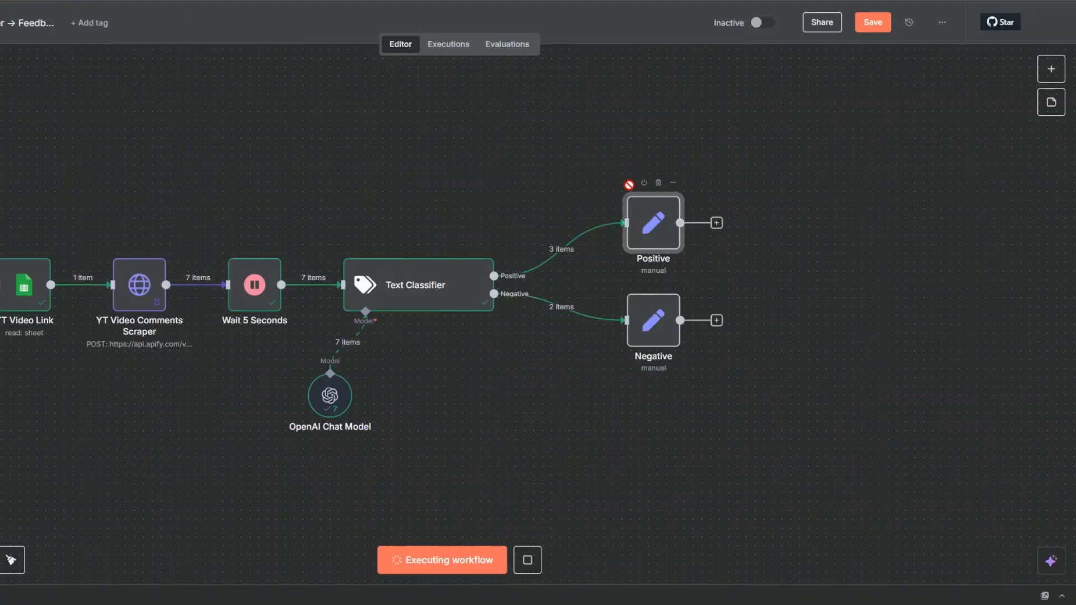
click(629, 279)
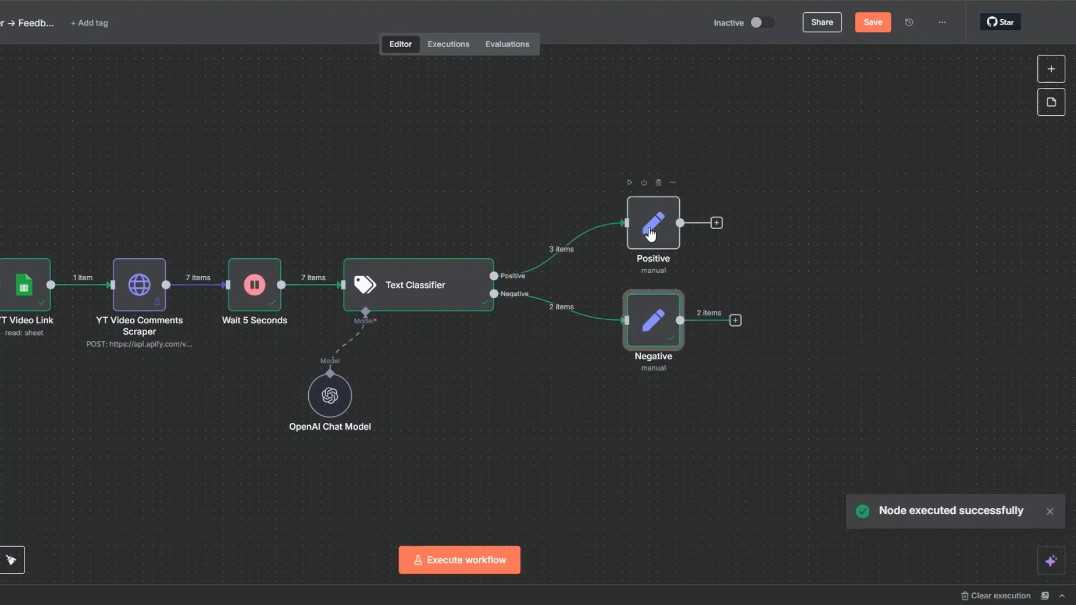
click(630, 185)
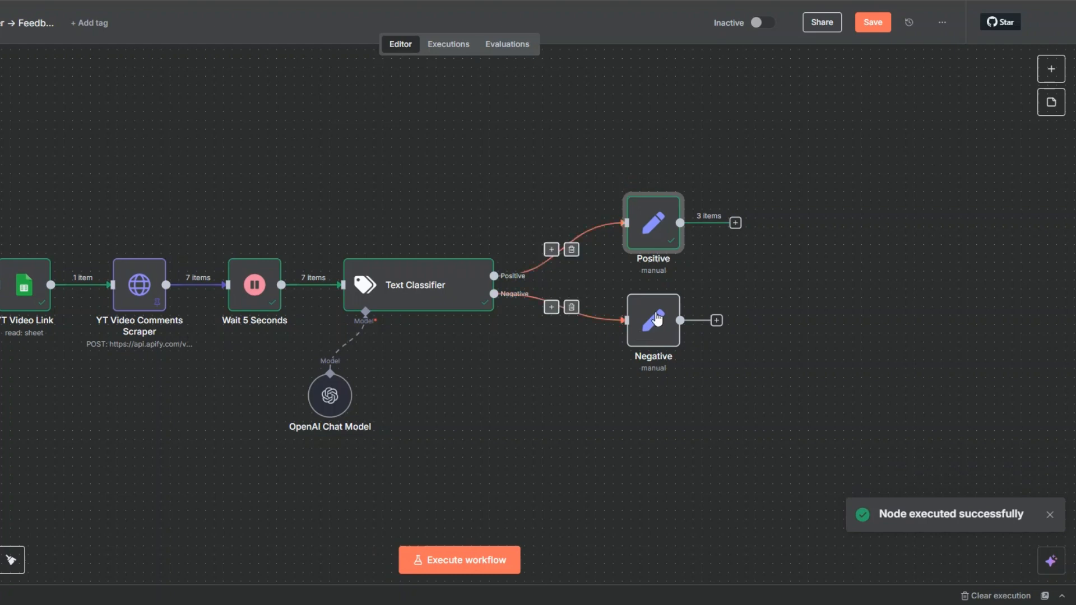
click(874, 25)
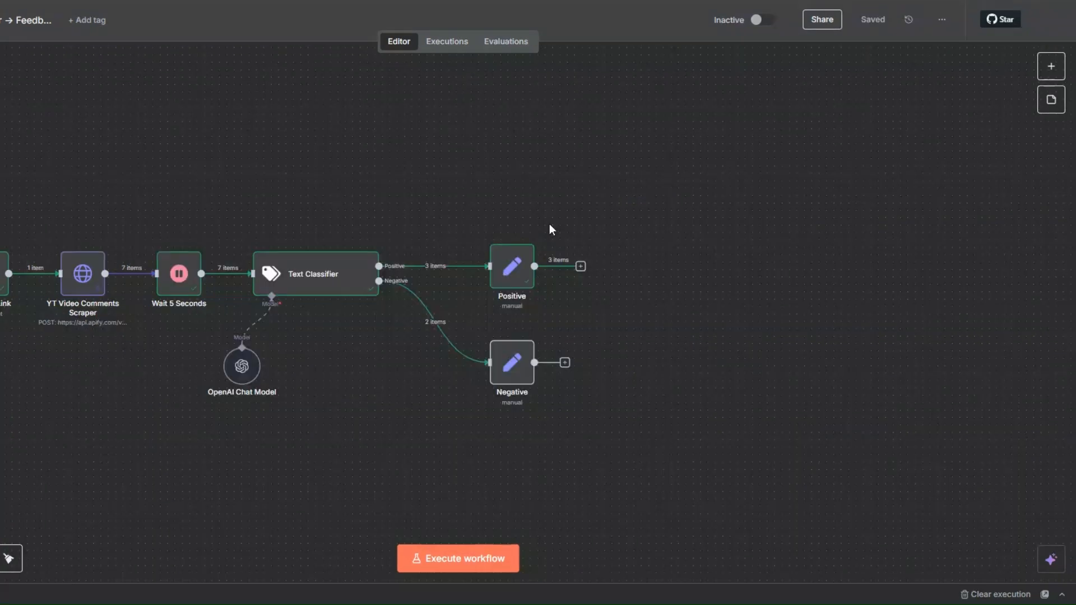
- Add an AI Agent after the Positive node with its prompt source set to Define below and the prompt "You are an expert content strategist."
click(581, 267)
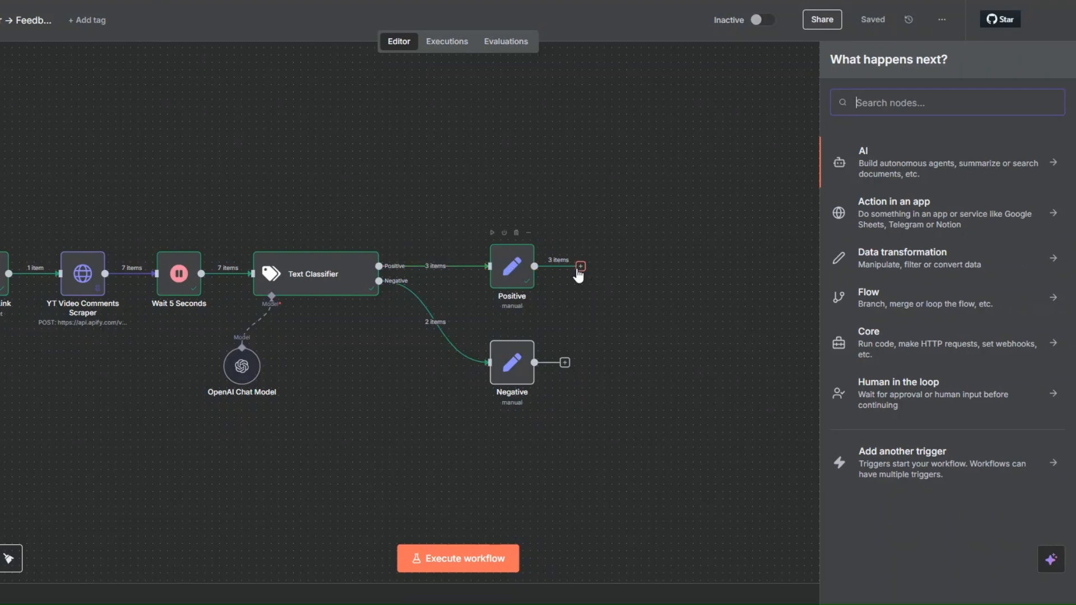
click(861, 154)
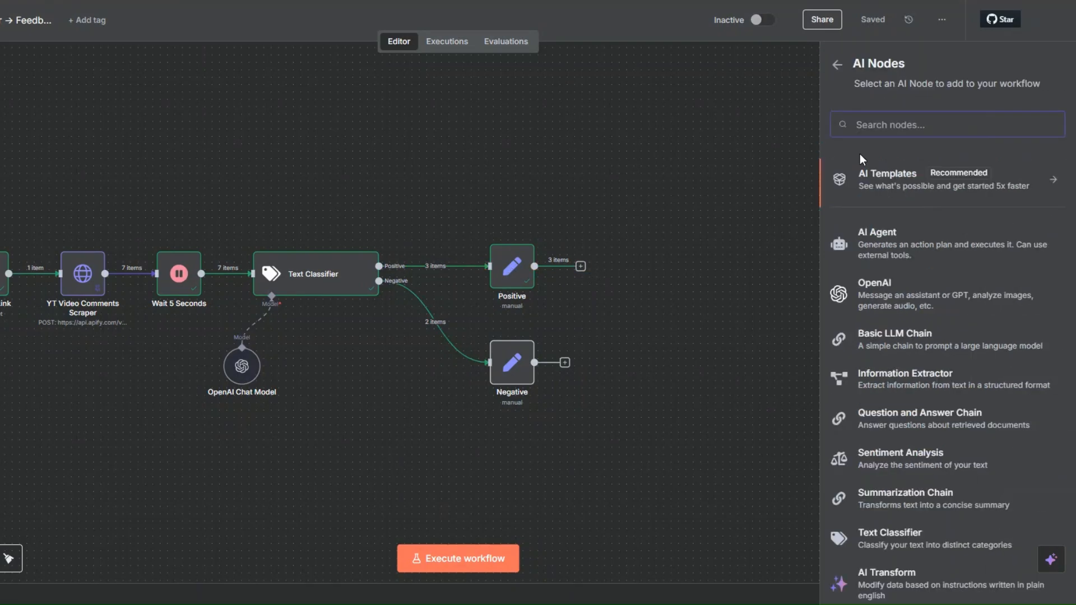
click(865, 231)
click(389, 123)
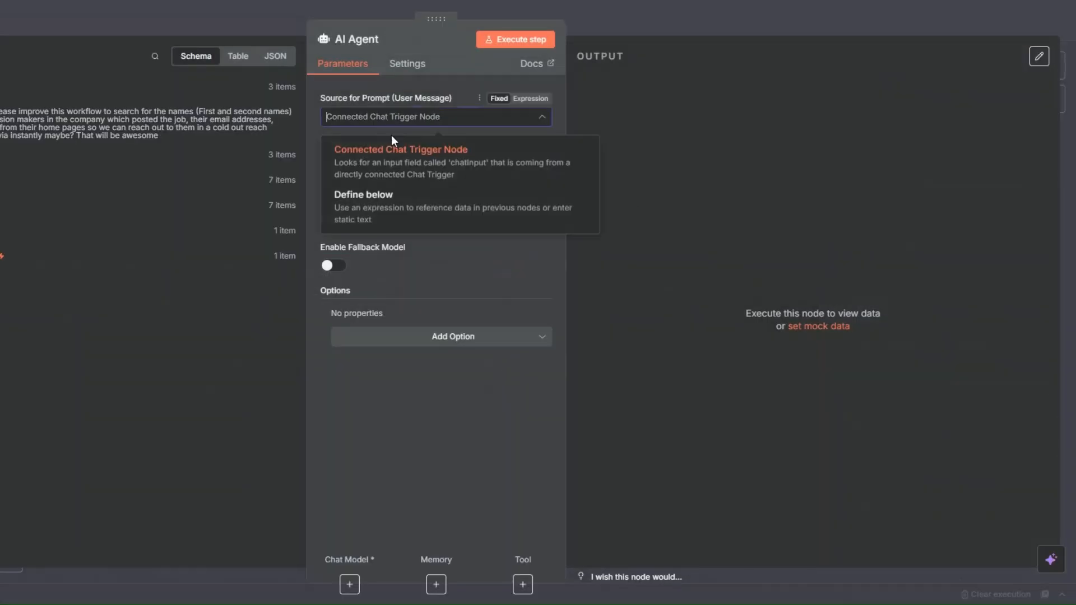
click(402, 212)
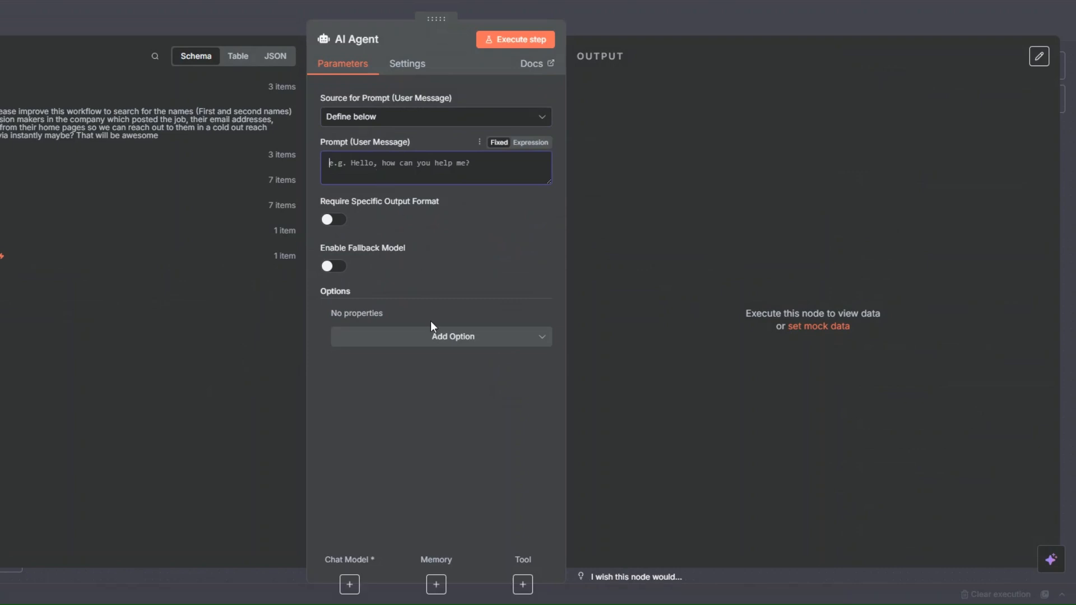
text(You are an expert content strategist.)
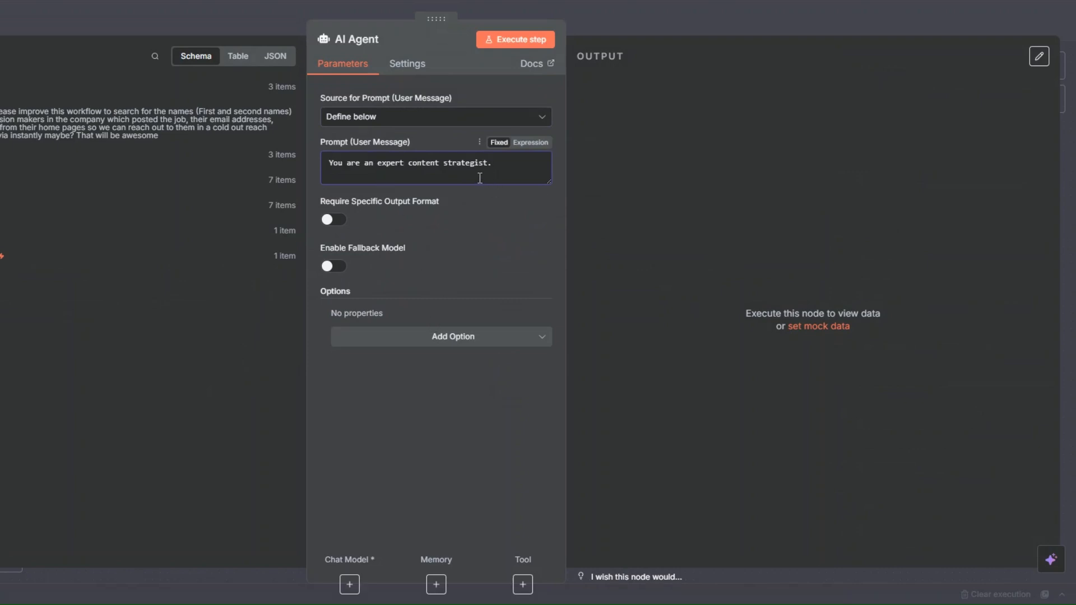
- Add a System Message expression to the AI Agent with the prompt for analyzing {{ $json['positive comments'] }} and suggesting 2–3 ideas
click(435, 336)
click(435, 371)
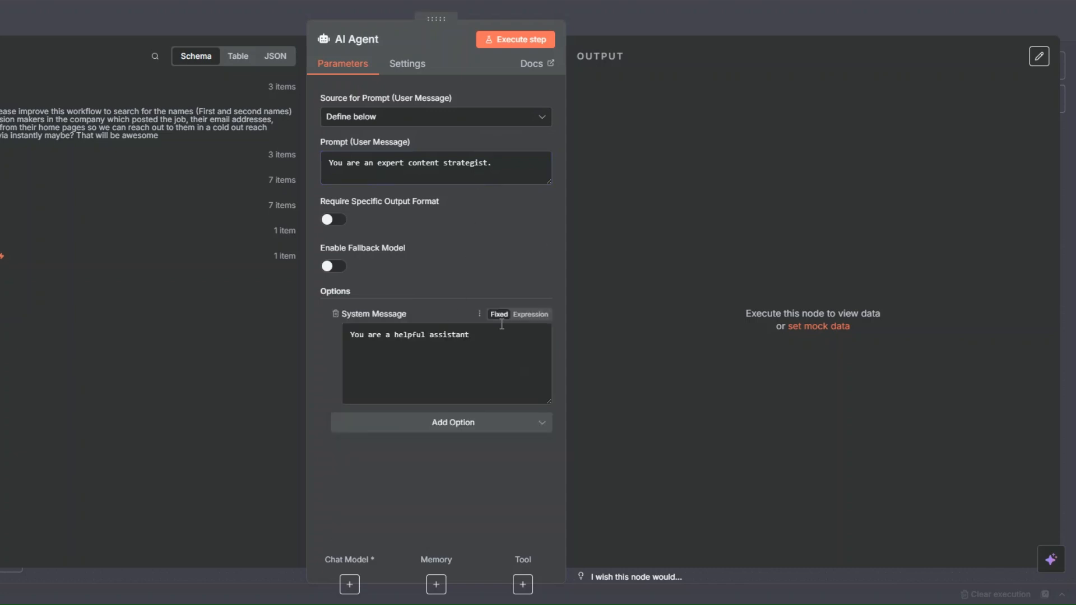
click(529, 314)
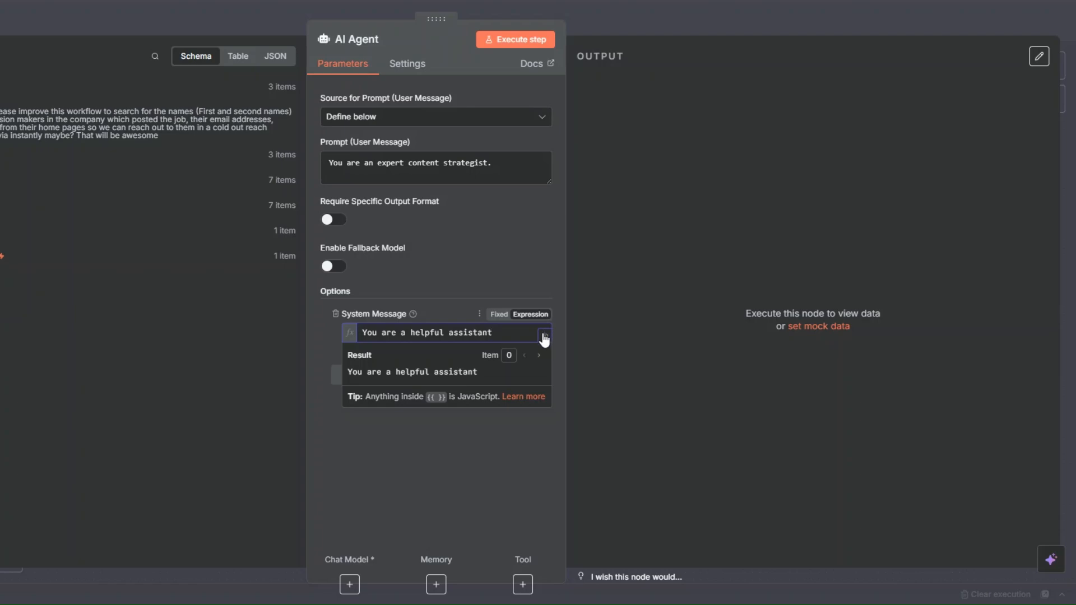
click(545, 335)
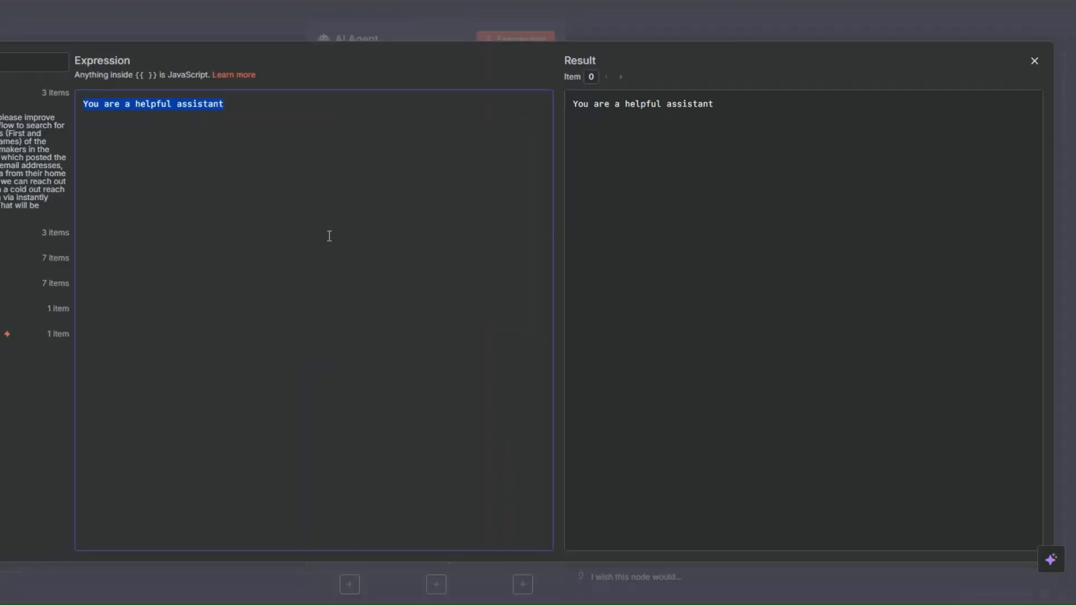
key(BackSpace)
text(Analyze the following positive comments and summarize what aspects of the content resonated most with the audience.  Focus on identifying specific themes, tones, or content elements that people appreciated.  Also suggest 2-3 ideas on how to double down on these winning elements in future posts.  Positive Comments: {{ $json['positive comments'] }}  ---  ### ✅ Example Output (for context):  What Resonated:  * The practical tips were easy to follow * Viewers appreciated the clean and fast editing style * People liked the real-life examples and how relatable the tone was  Suggestions for Future Posts:  * Include more step-by-step tutorials * Continue using real-world examples * Maintain the casual, relatable tone that builds trust)
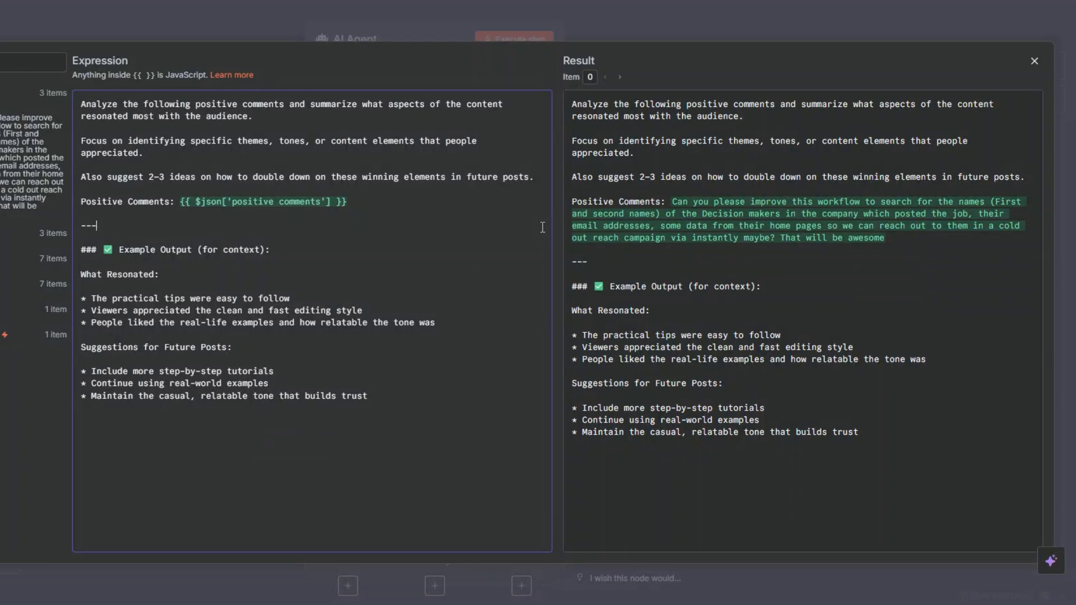
- Remove the blank lines below "What Resonated:" and "Suggestions for Future Posts:" in the system message and close the expression editor
click(353, 200)
drag(121, 254, 284, 254)
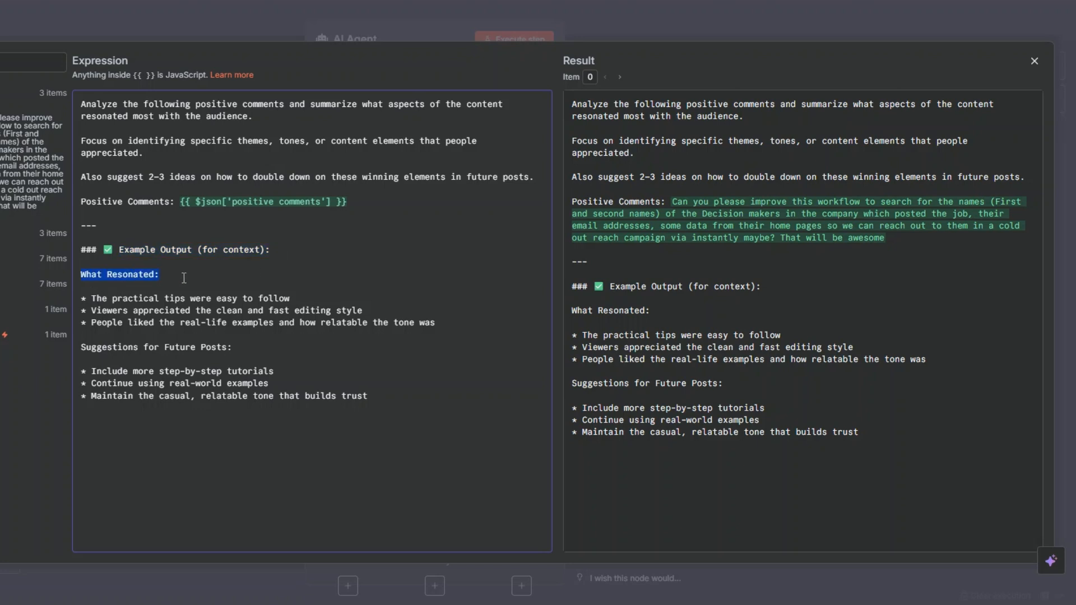
click(134, 286)
key(BackSpace)
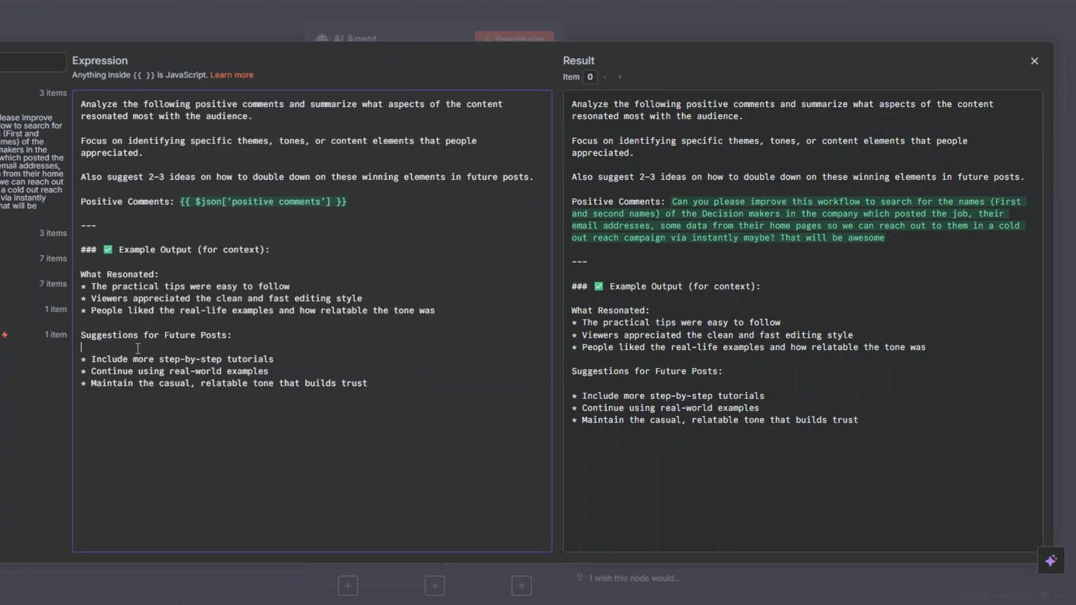
click(137, 349)
key(BackSpace)
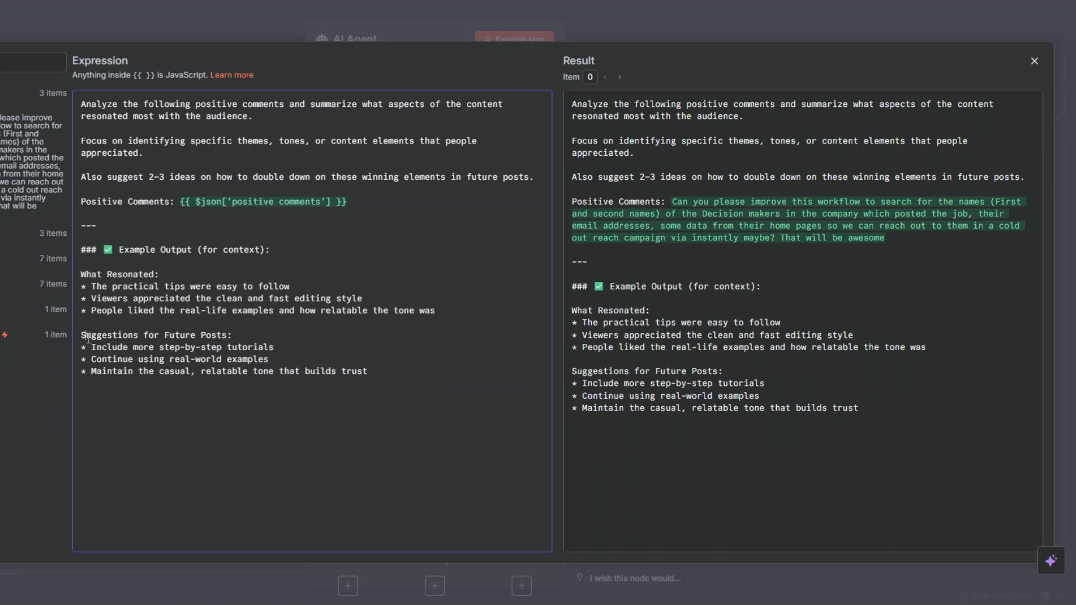
drag(87, 338, 245, 382)
drag(84, 265, 120, 289)
key(Escape)
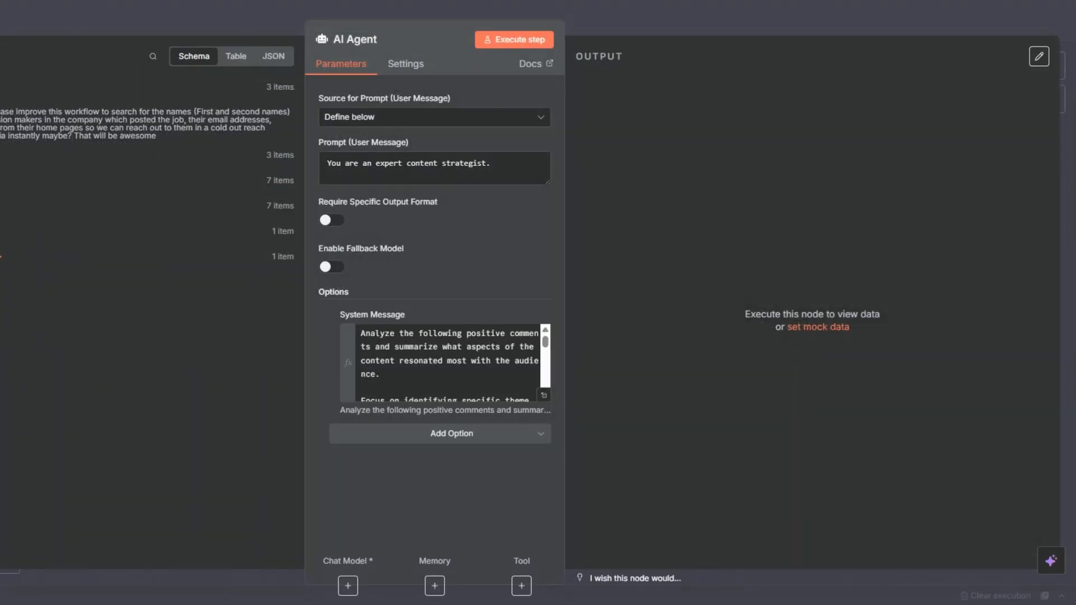
- Require a specific output format for the AI Agent and attach a Structured Output Parser
click(331, 223)
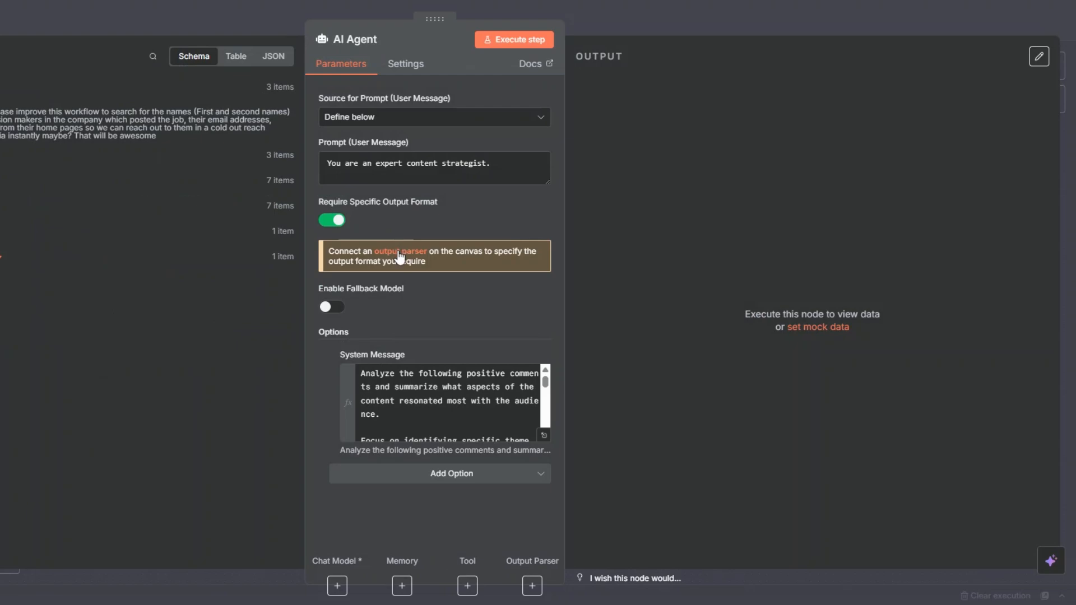
click(400, 254)
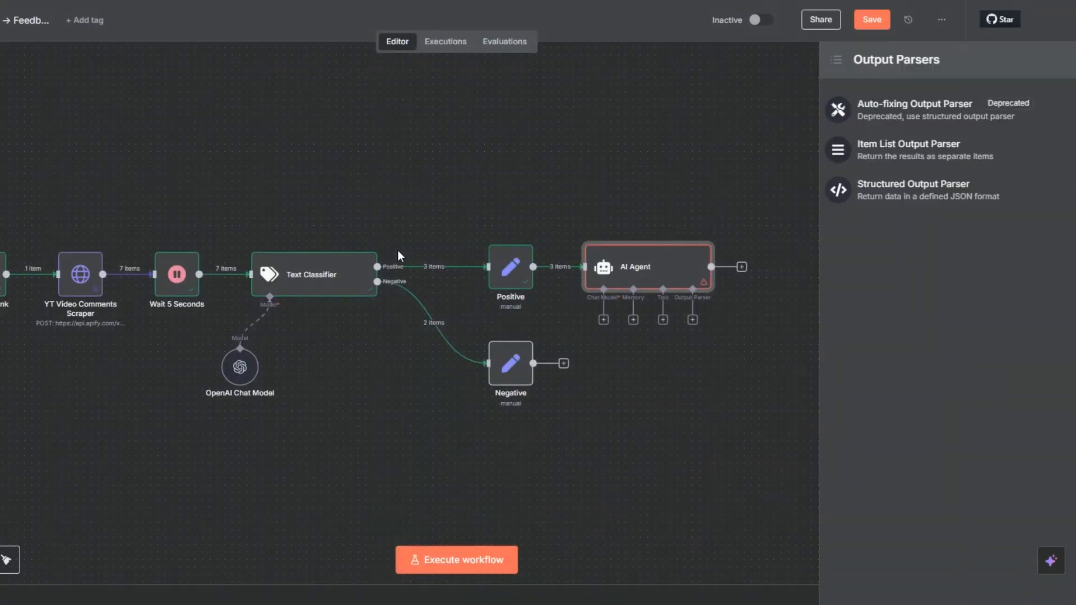
click(928, 196)
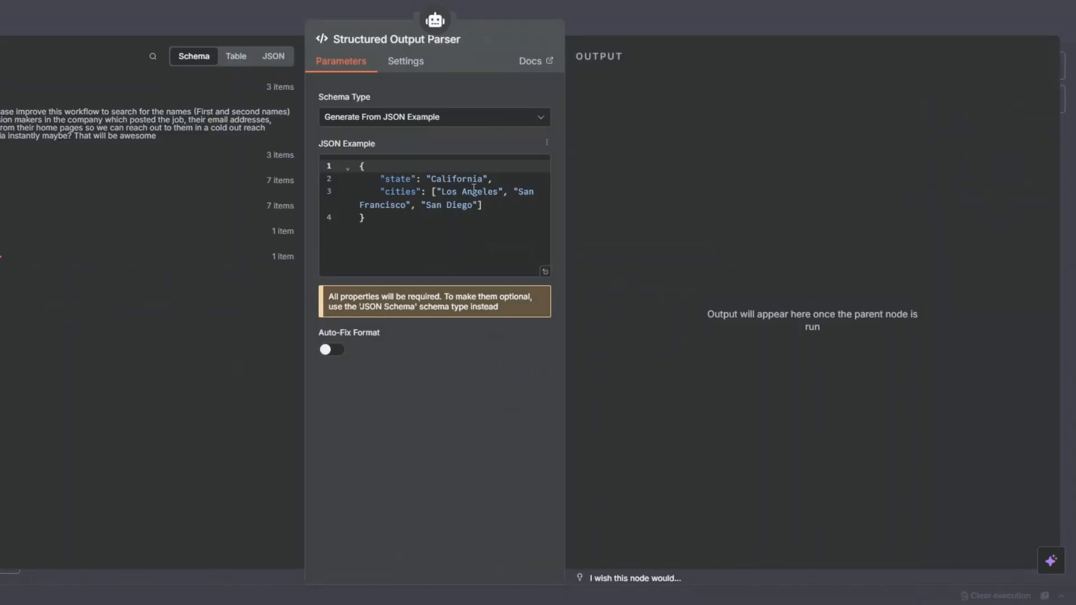
- Replace the parser's JSON example with one containing what_resonated and future_post_suggestions, and return to the canvas
drag(361, 167, 377, 231)
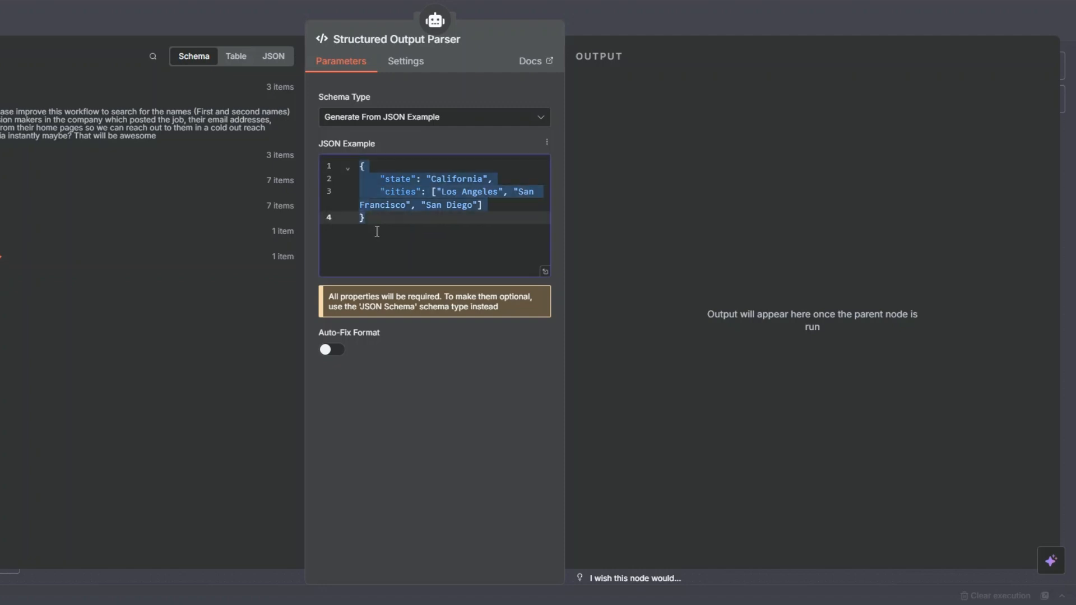
key(BackSpace)
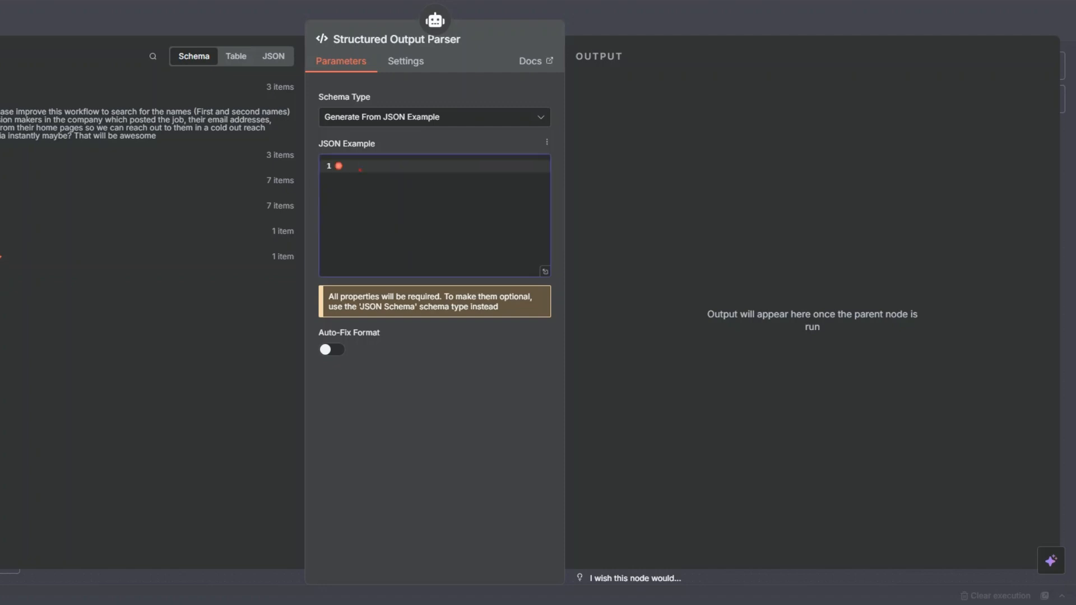
key(ctrl+v)
scroll(419, 247, up, 1)
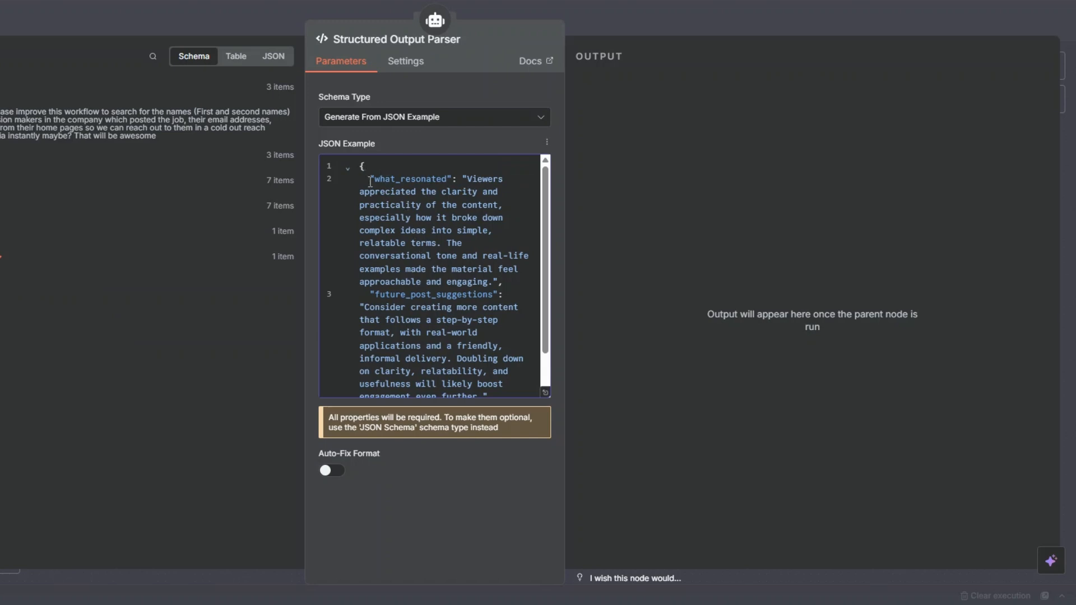
drag(370, 182, 449, 185)
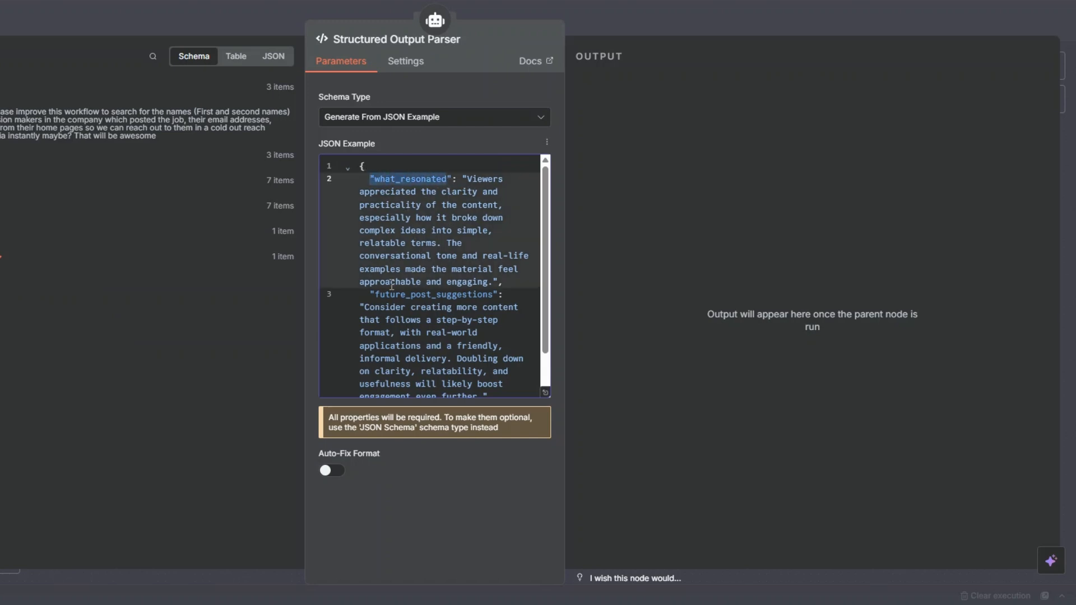
drag(366, 295, 495, 300)
scroll(490, 315, down, 2)
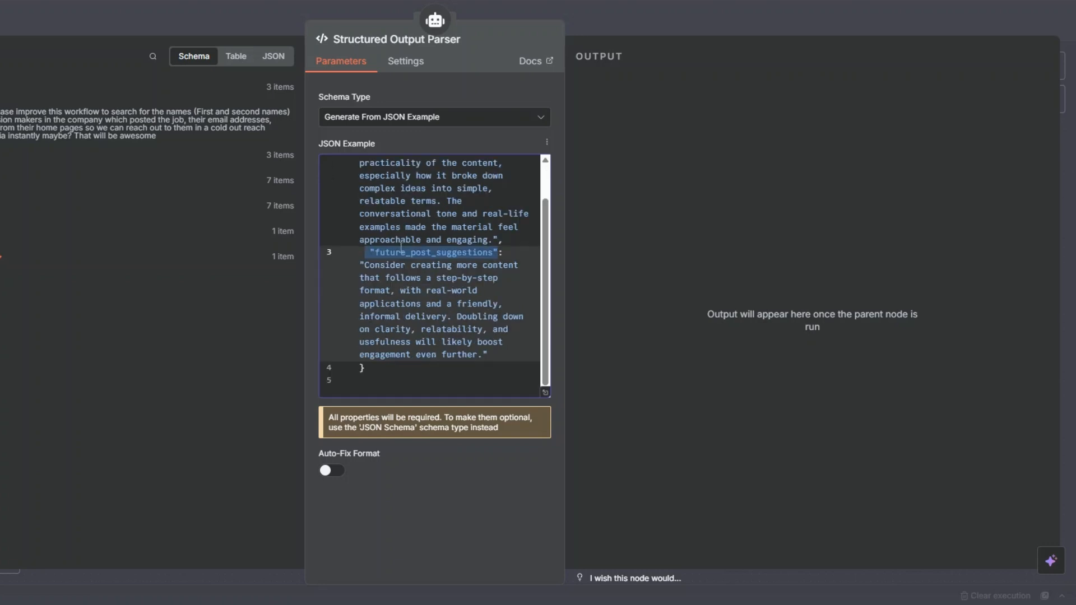
key(Escape)
key(Escape)
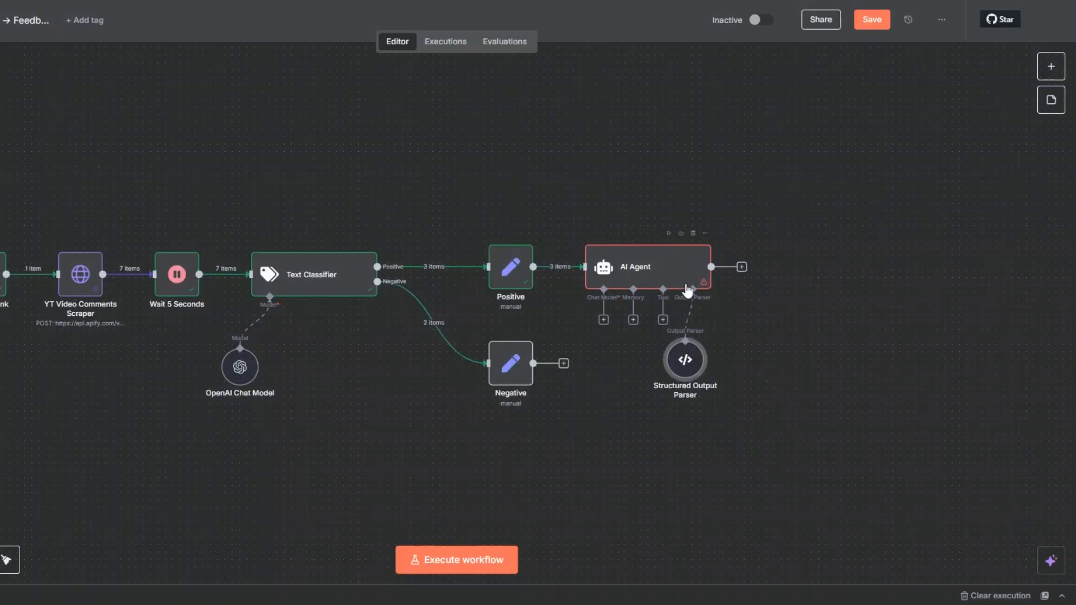
- Connect the existing OpenAI Chat Model to the AI Agent and arrange the model and the Structured Output Parser above the agent
drag(248, 370, 560, 155)
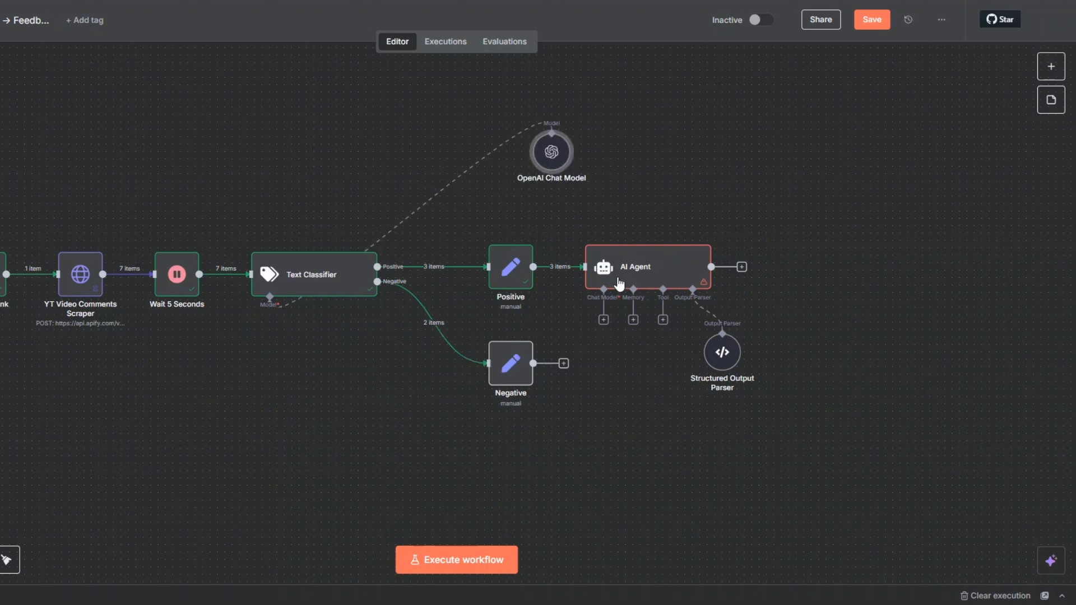
drag(603, 324, 559, 153)
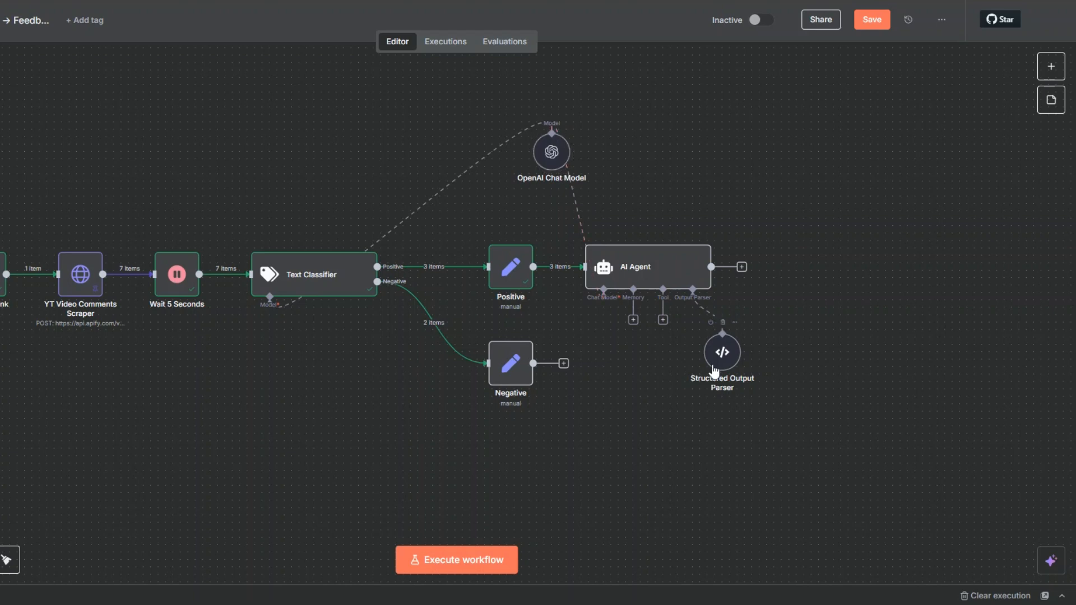
drag(711, 353, 741, 147)
- Attach a Think Tool to the AI Agent and return to the canvas
click(663, 321)
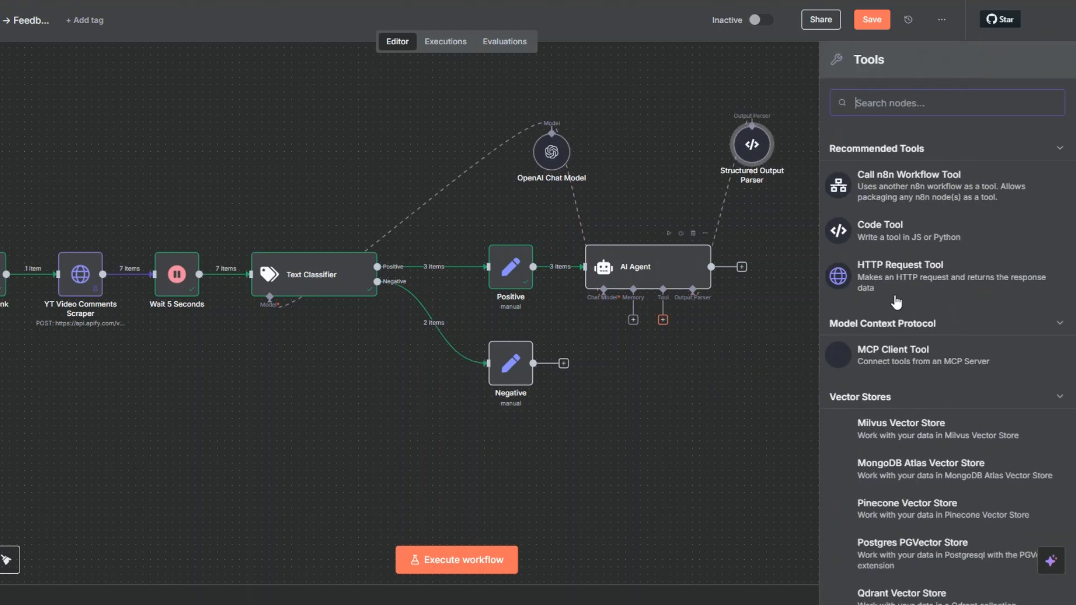
text(think)
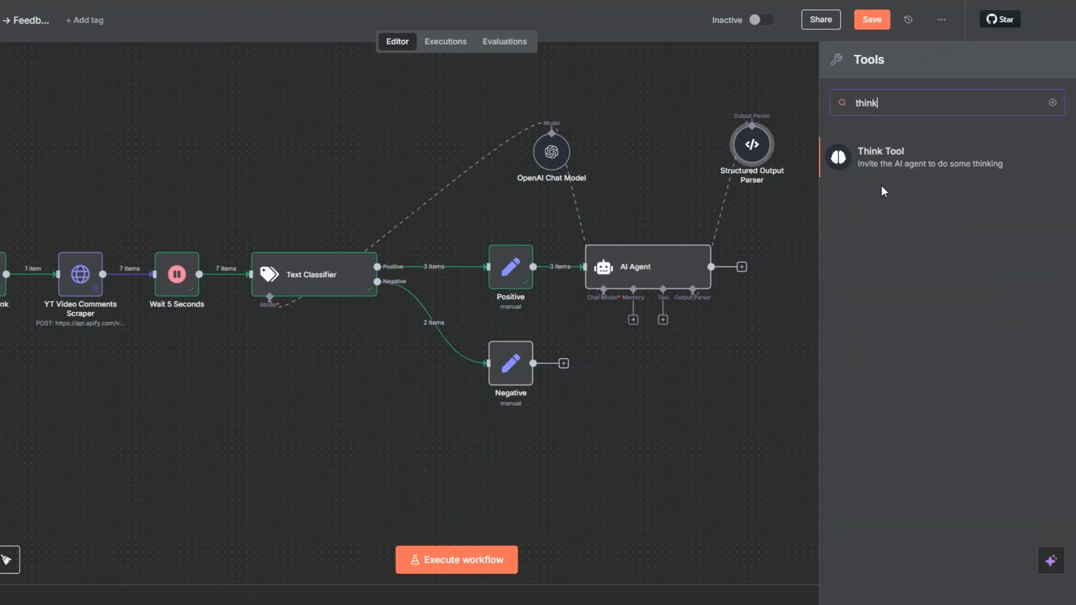
click(882, 152)
key(Escape)
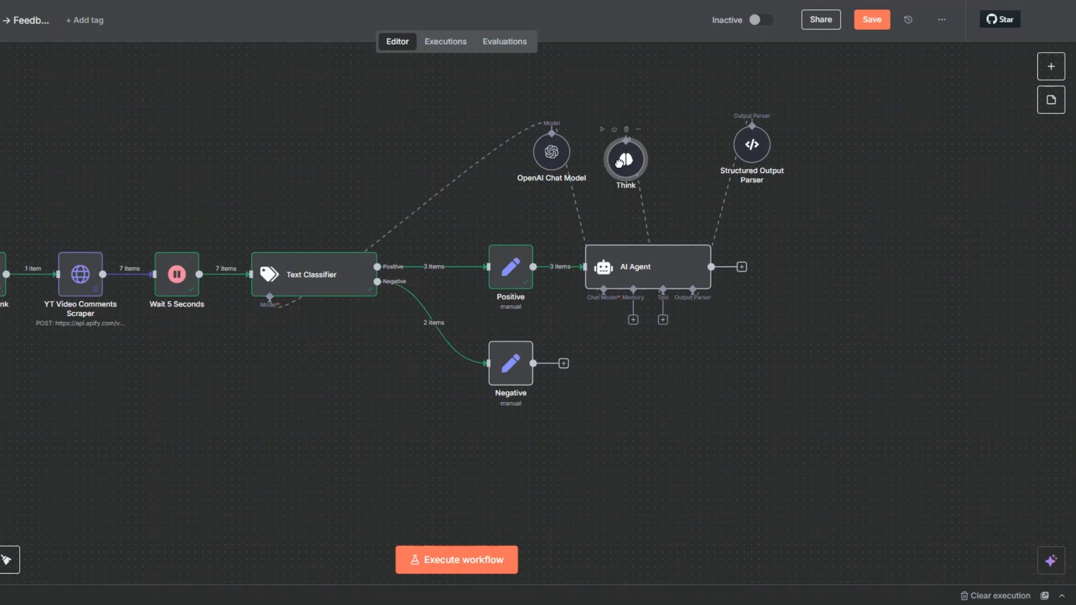
- Rename the Structured Output Parser as Positive Comment Structured Output and save the workflow
right_click(827, 155)
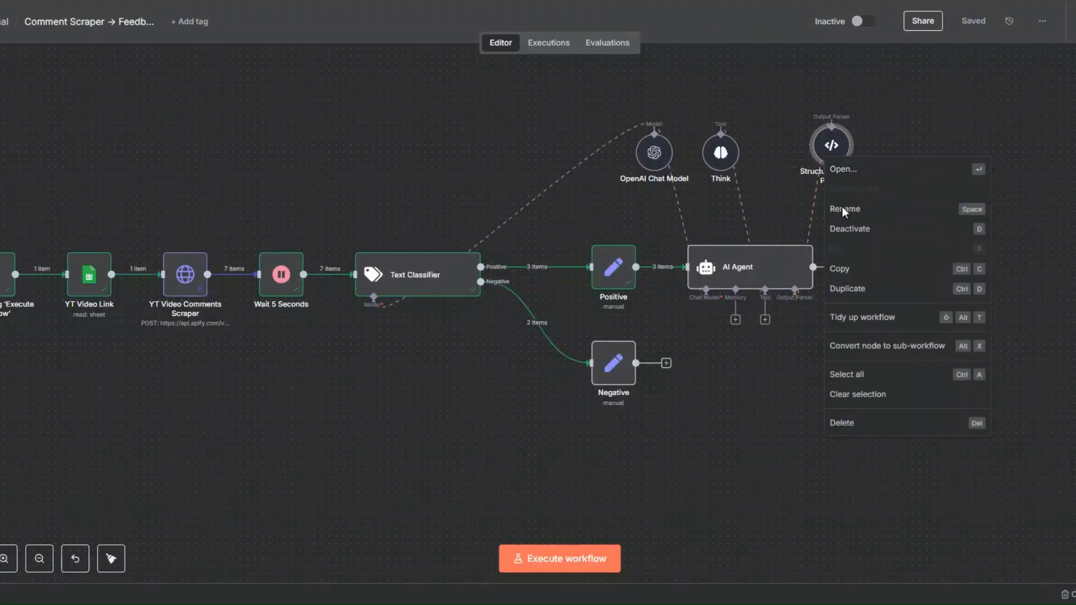
click(845, 212)
text(Positive Comment Structured Output)
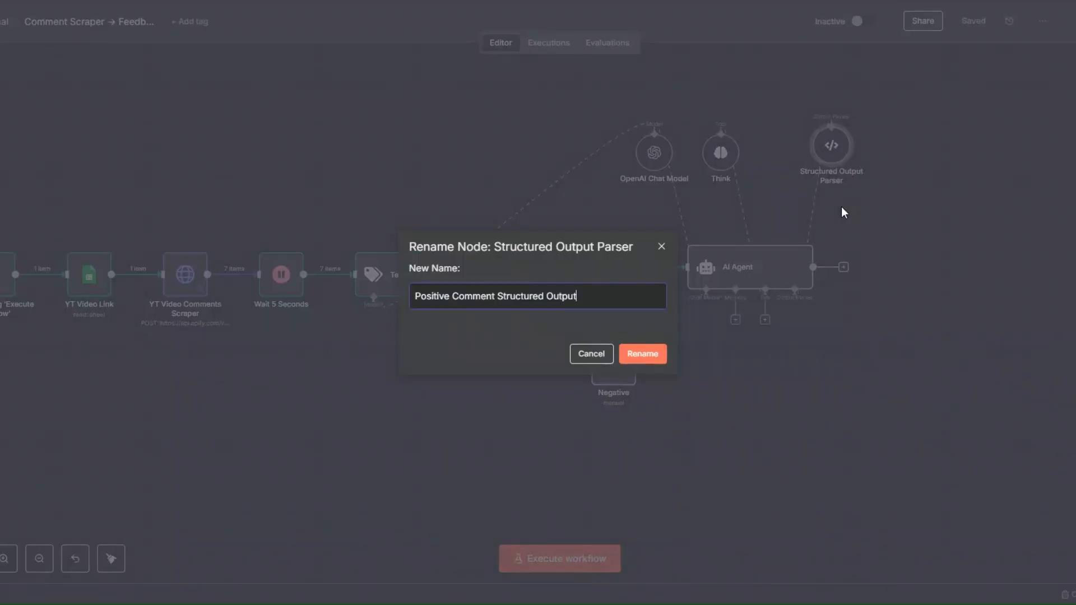
click(648, 356)
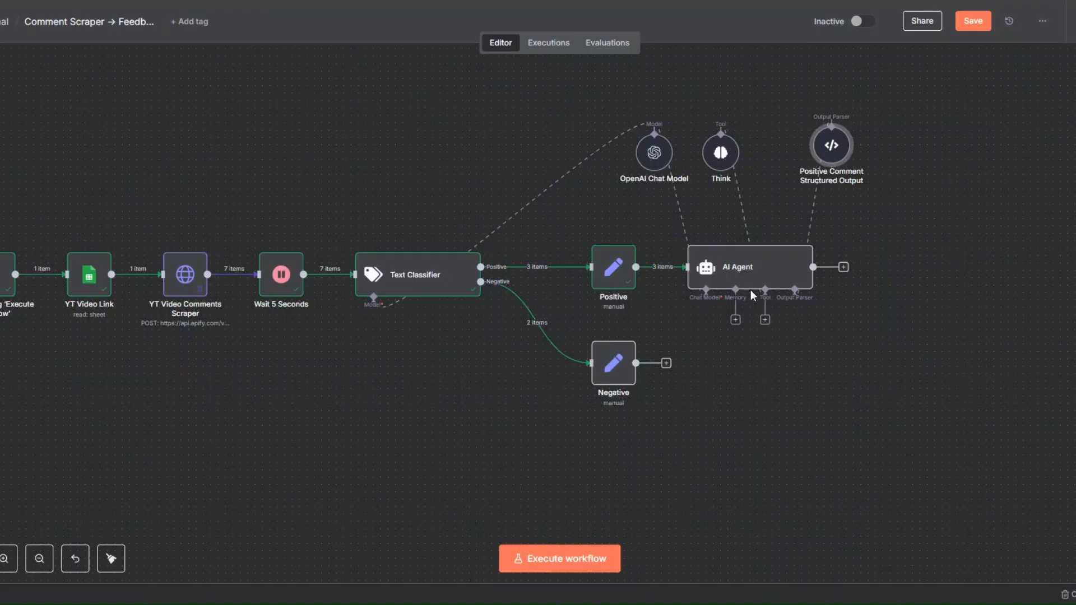
click(972, 22)
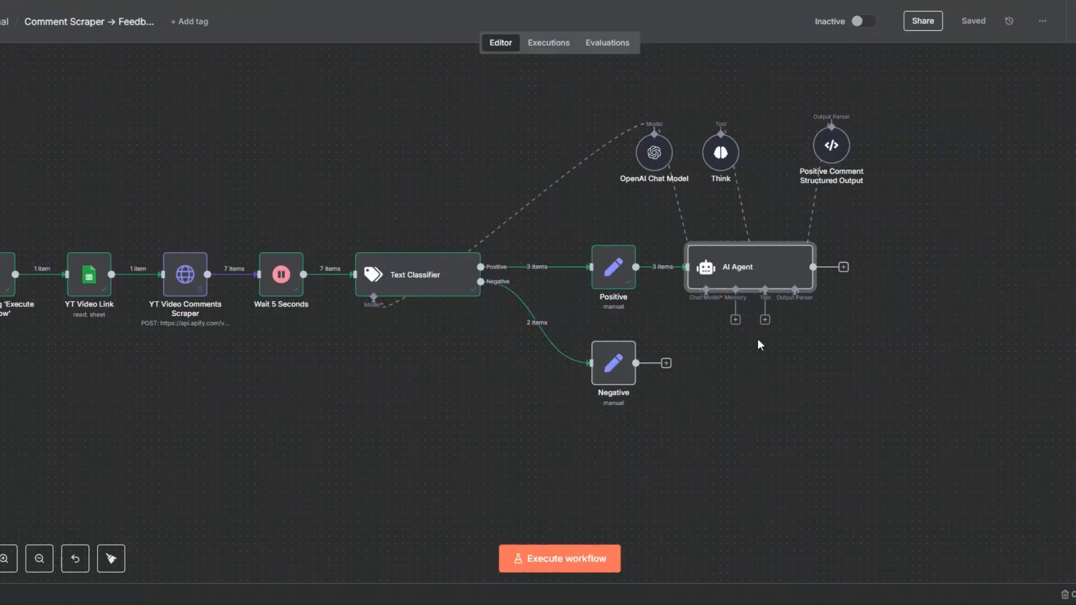
- Rename the AI Agent node as Positive Comment Summary Agent and shift it slightly away from the Positive node
right_click(742, 275)
click(758, 325)
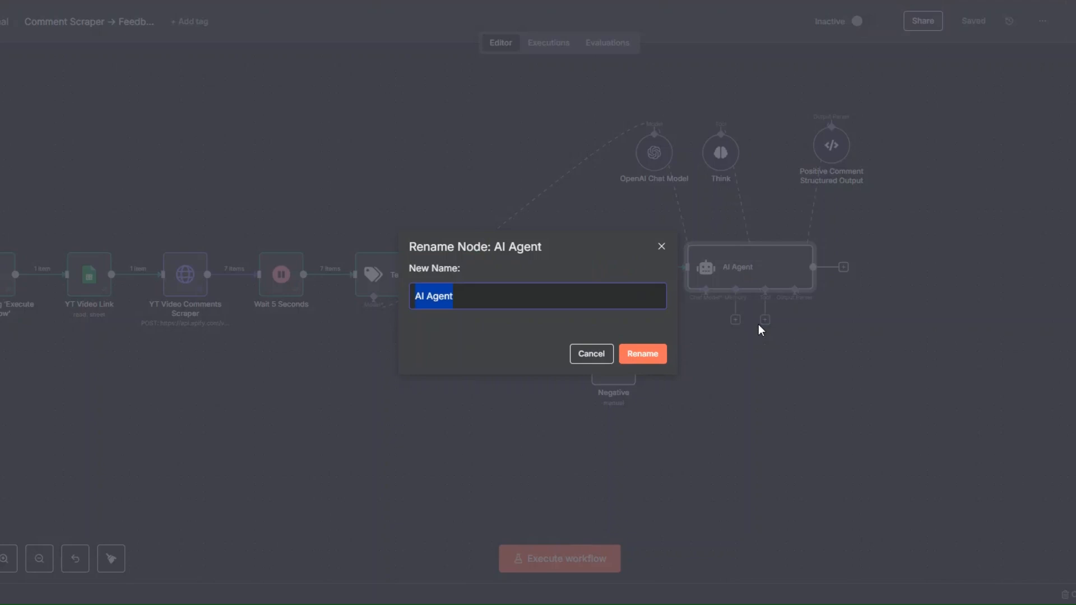
text(Positive Comment Summary Agent)
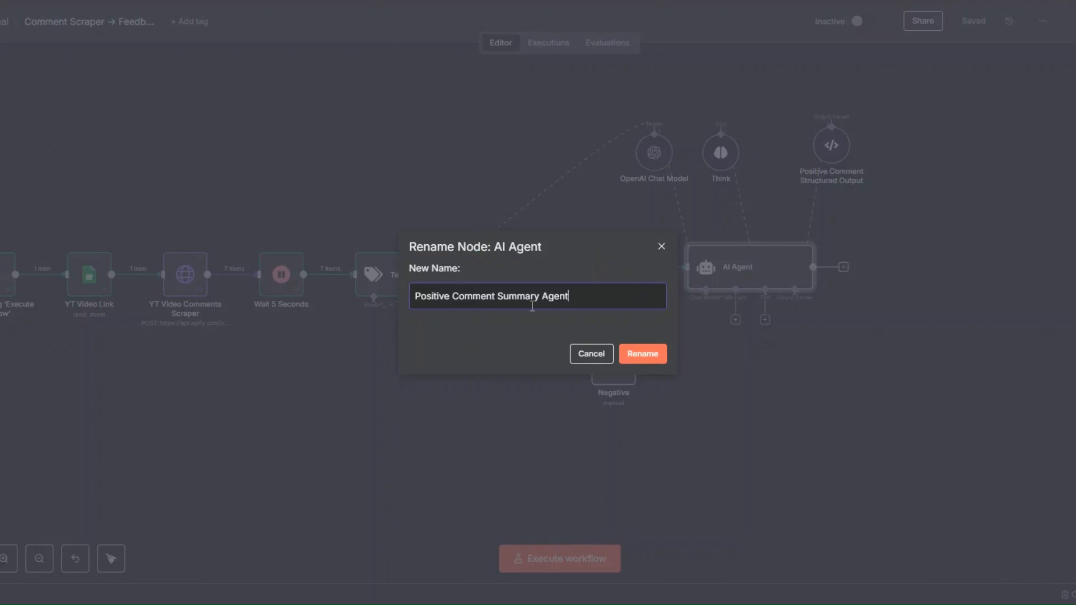
click(649, 356)
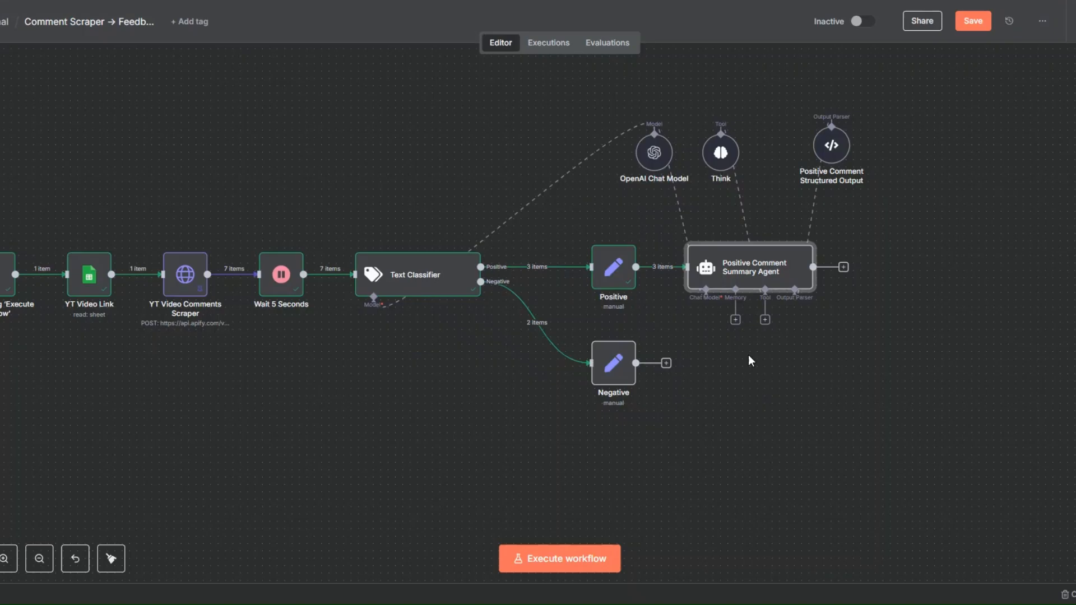
drag(751, 275, 758, 275)
- Open the Positive Comment Summary Agent node and execute it to generate the summaries
right_click(785, 276)
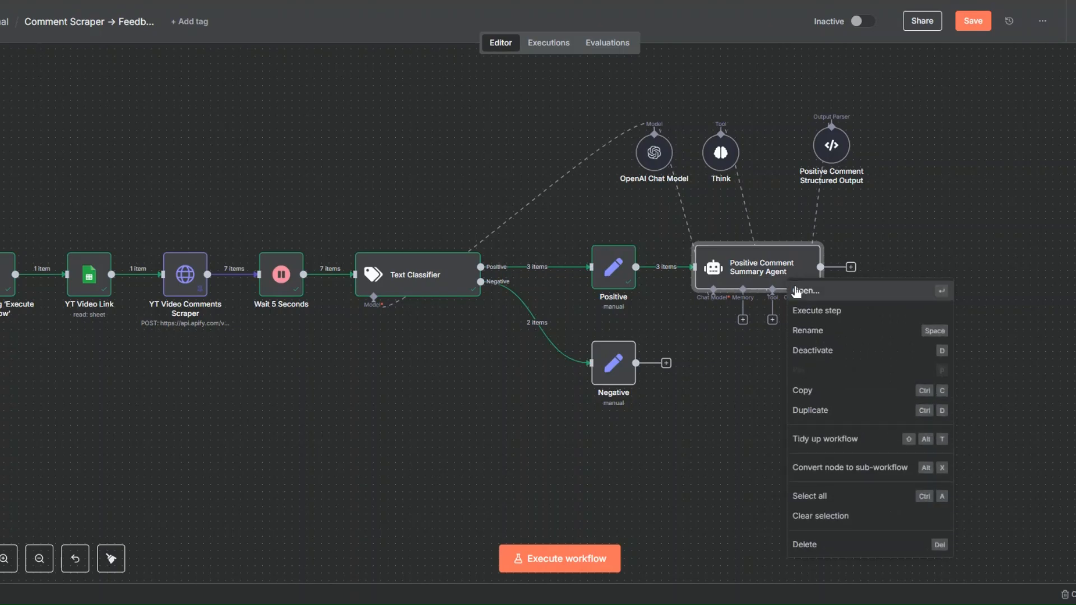
click(794, 286)
click(610, 41)
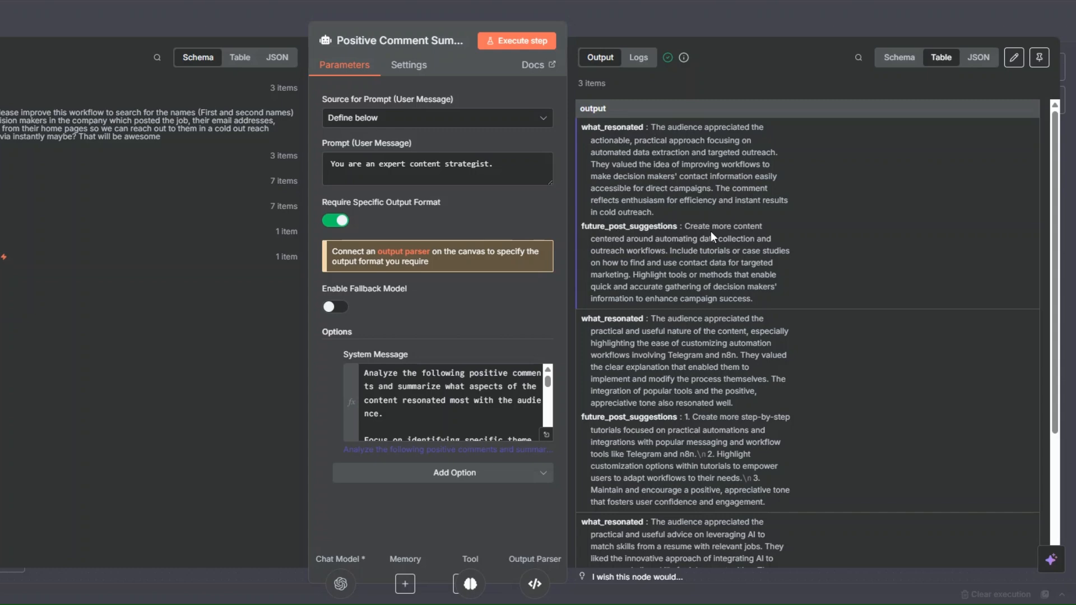
- Review the what_resonated and future_post_suggestions summaries in the agent's output and return to the canvas
scroll(711, 231, down, 3)
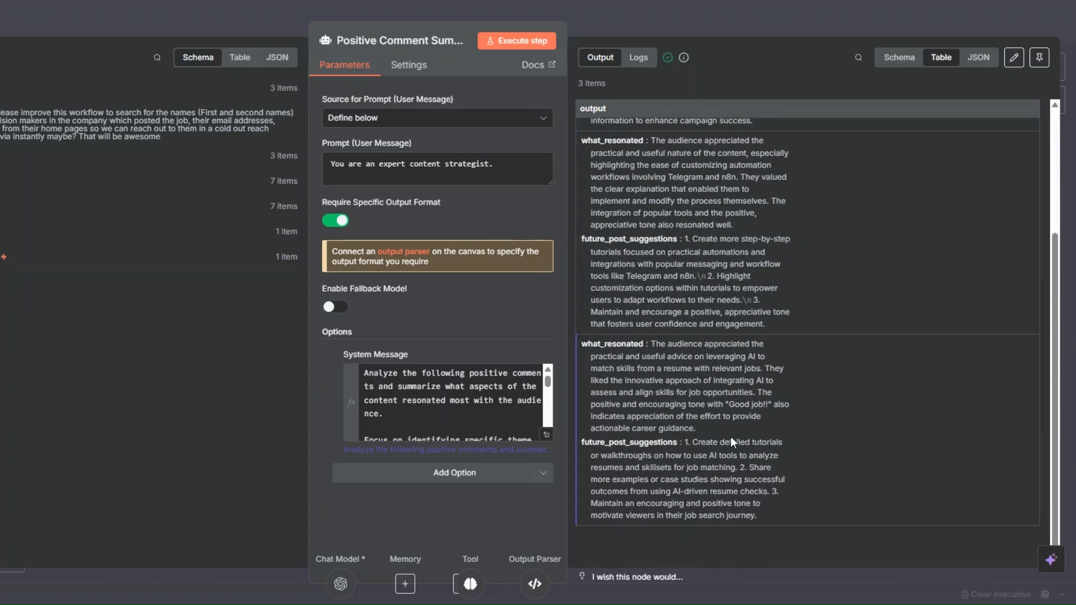
scroll(731, 436, up, 5)
scroll(658, 238, down, 3)
scroll(658, 240, down, 2)
key(Escape)
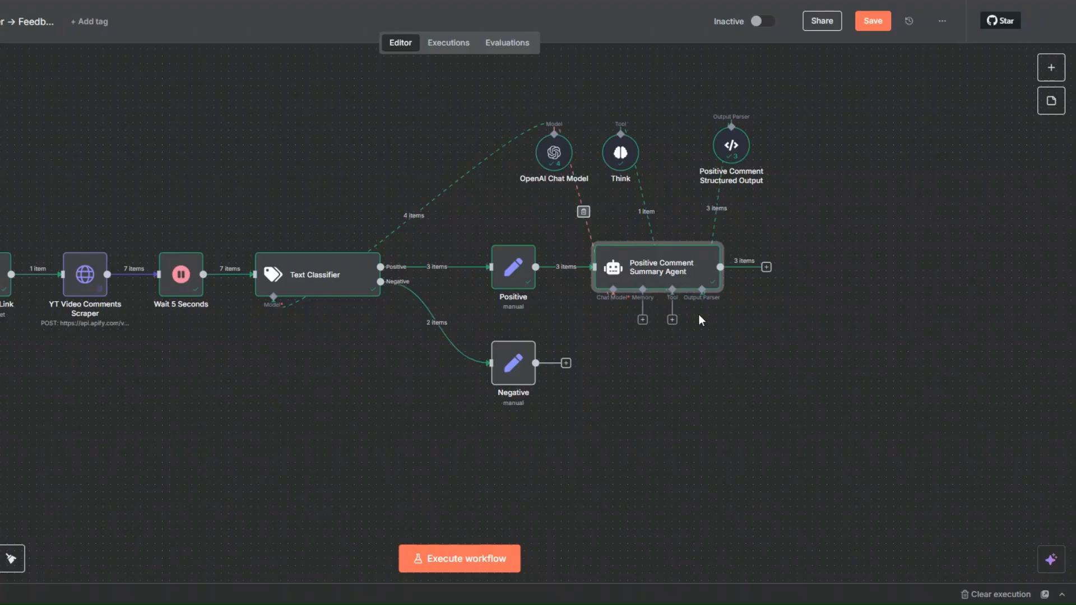
- Duplicate the Positive Comment Summary Agent and place the copy beside the Negative node, connected to its output
drag(659, 274, 667, 274)
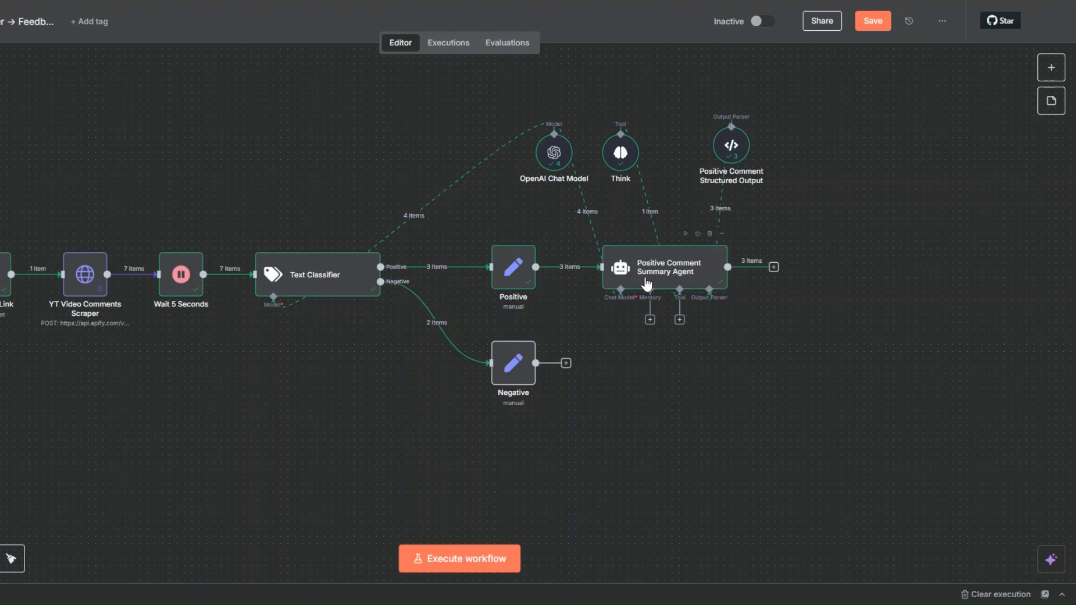
right_click(647, 285)
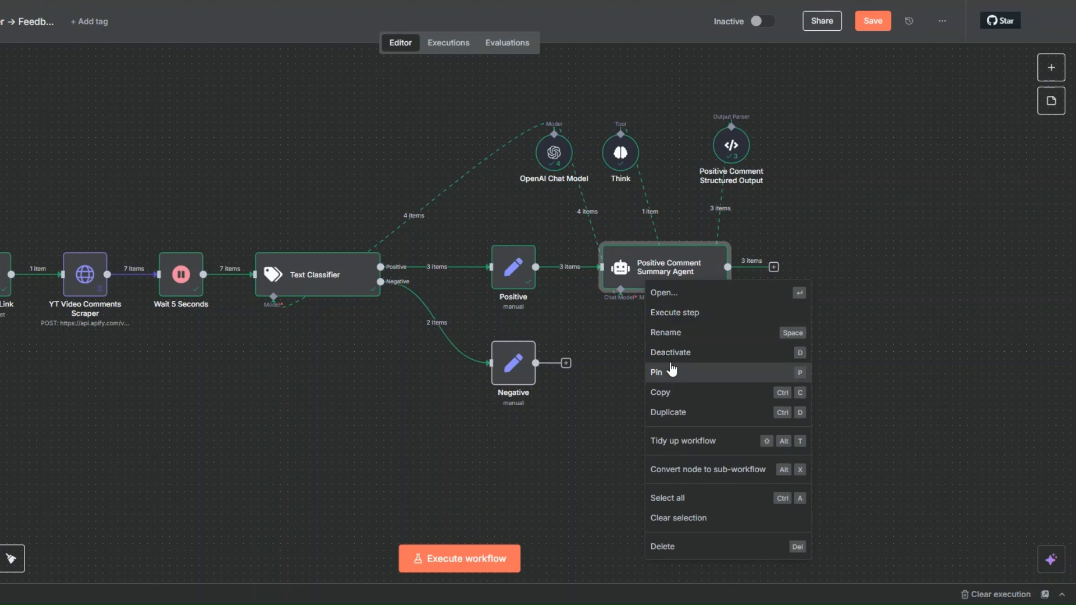
click(675, 412)
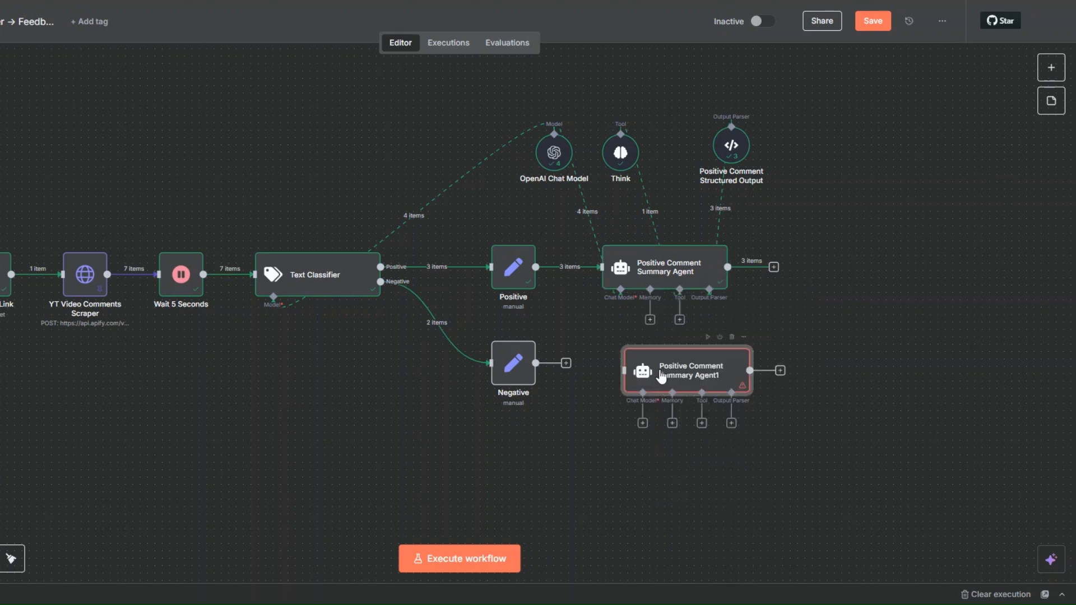
mouse_move(662, 379)
mouse_down()
mouse_move(638, 371)
mouse_move(667, 374)
mouse_up()
- Rename the duplicated agent node as Negative Comment Summary Agent
right_click(645, 371)
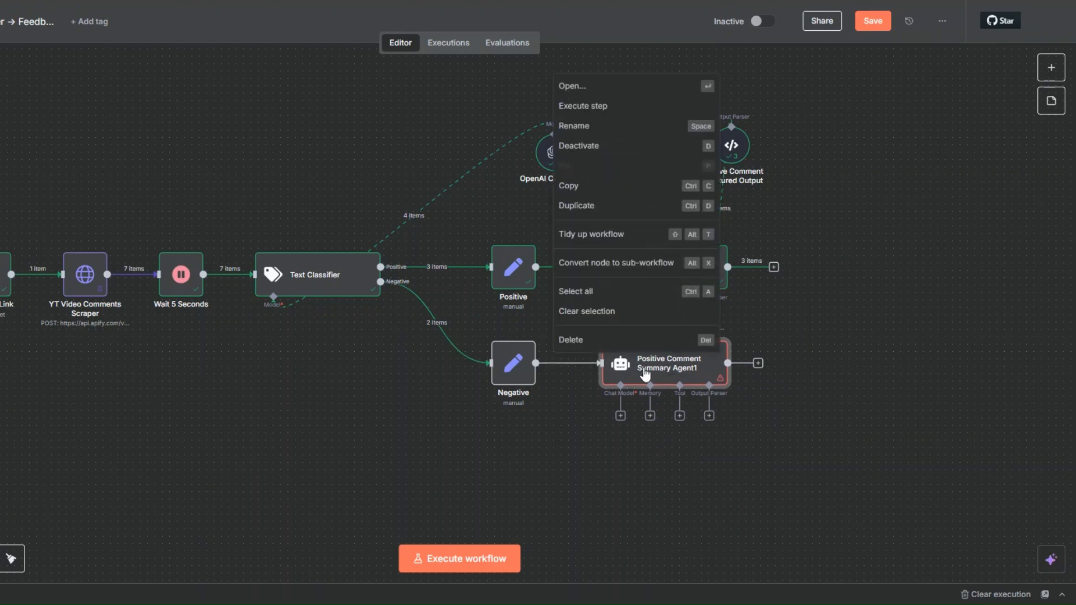
click(612, 126)
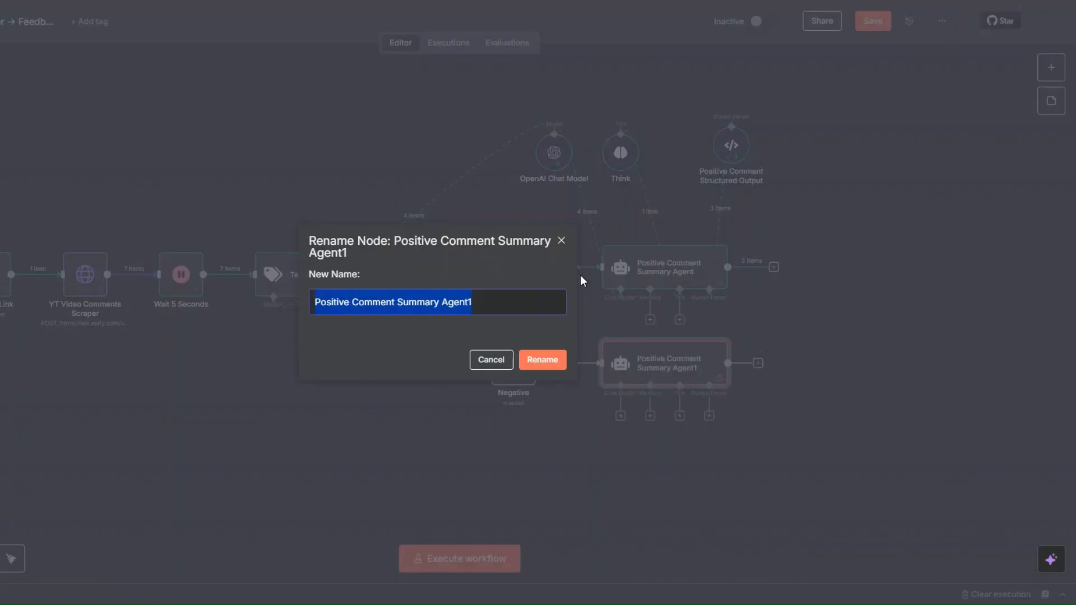
click(352, 307)
double_click(348, 305)
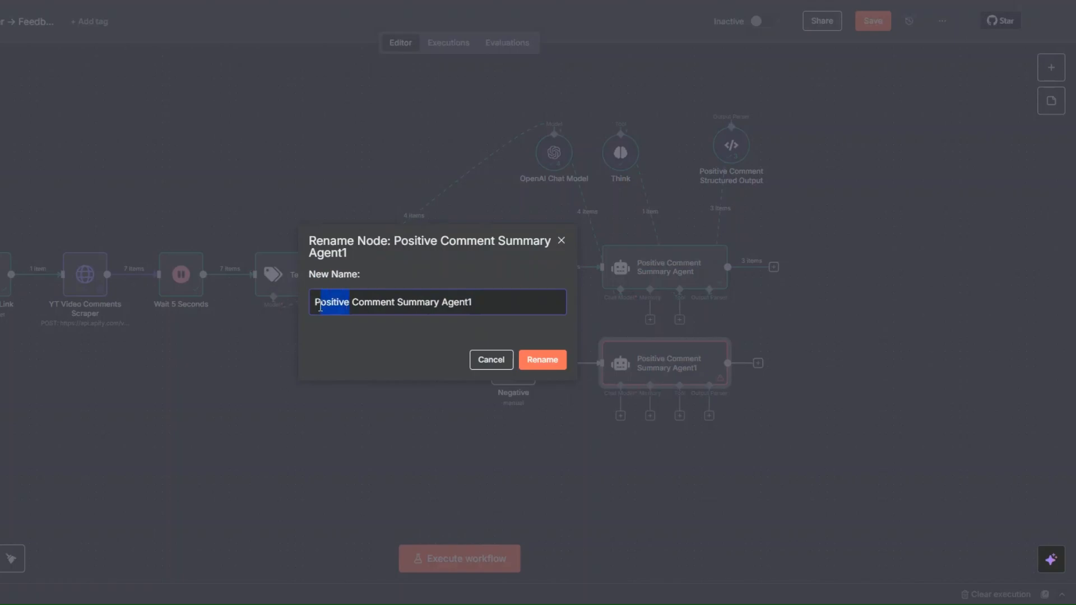
text(Negative)
key(End)
key(BackSpace)
click(537, 361)
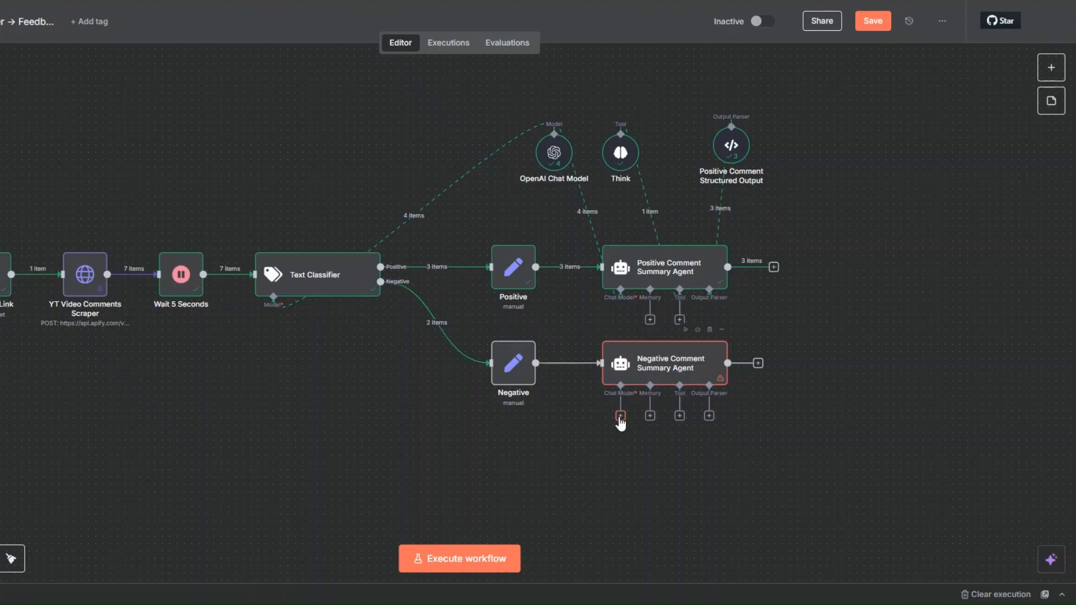
- Connect the Negative Comment Summary Agent to the existing OpenAI Chat Model and the Think tool
drag(620, 415, 554, 155)
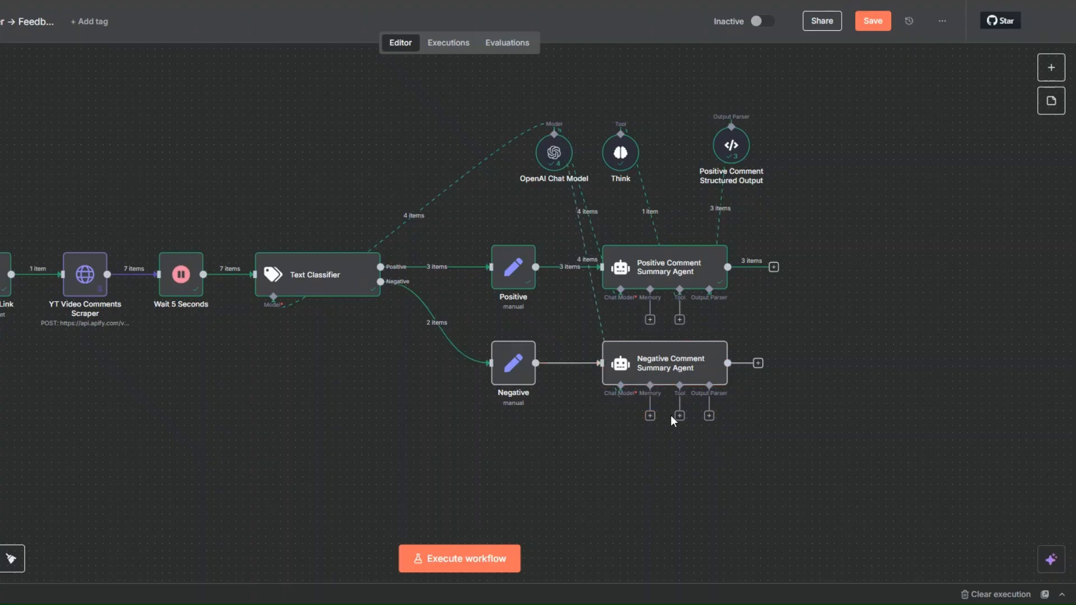
drag(678, 418, 621, 152)
click(709, 416)
click(725, 430)
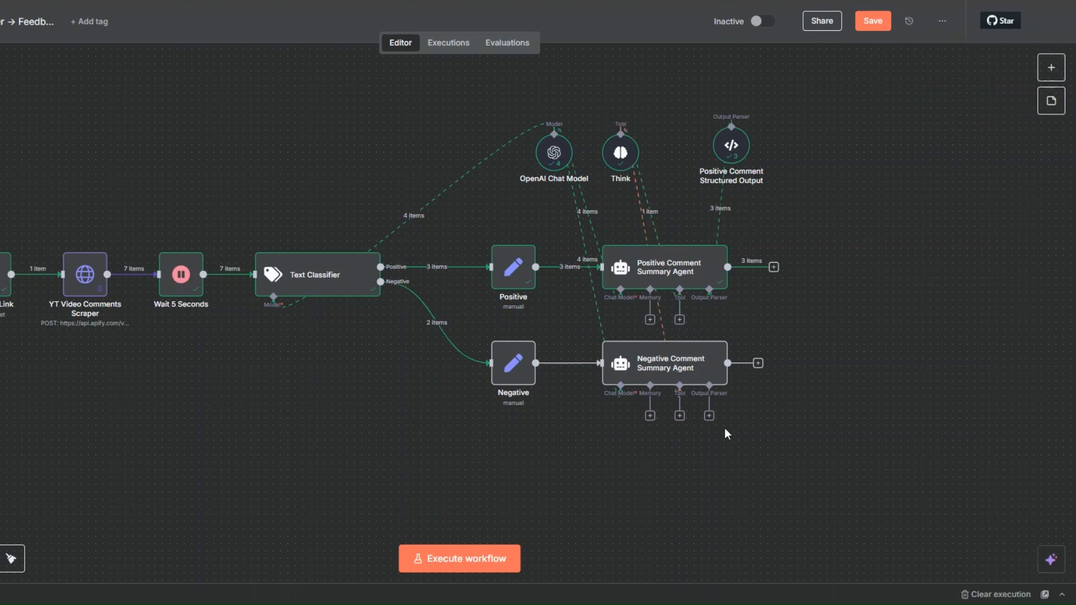
- Set the Negative Comment Summary Agent's user prompt to "You are a content and product feedback analyst." and load its input data from the Negative node
right_click(679, 370)
key(Return)
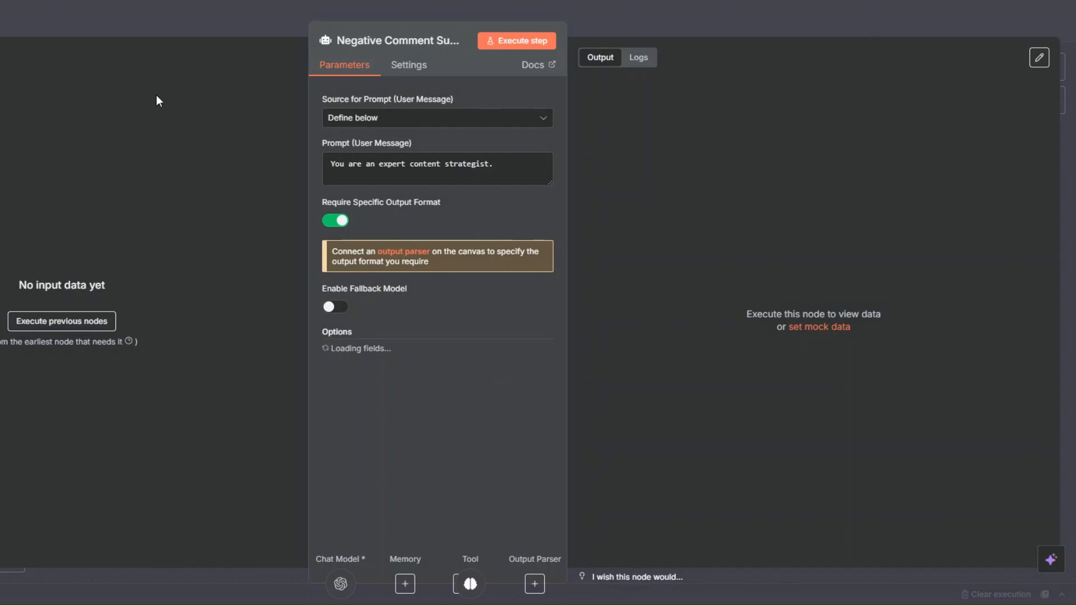
click(377, 174)
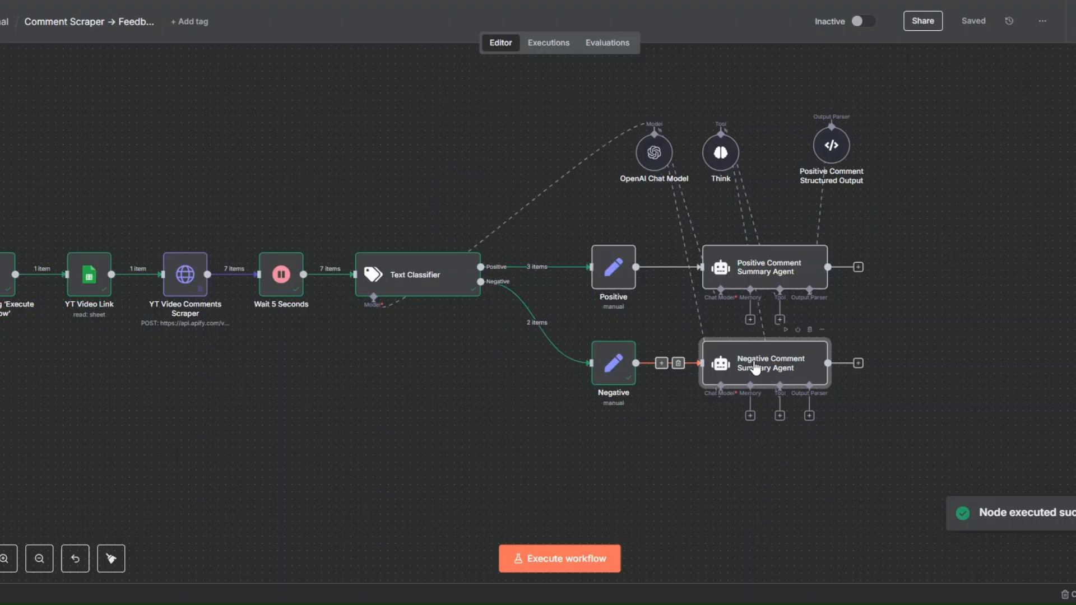
right_click(729, 363)
click(752, 84)
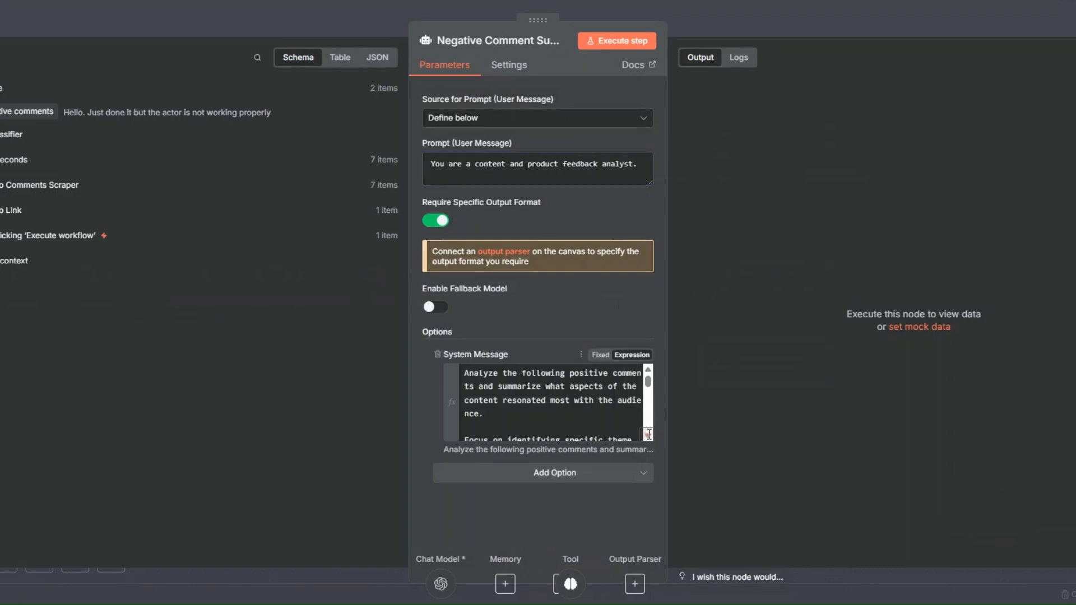
- Replace the agent's system message with the negative-comment review prompt requesting issues_raised and improvement_suggestions as JSON, ending with {{ $json['negative comments'] }}
click(646, 435)
key(ctrl+a)
key(BackSpace)
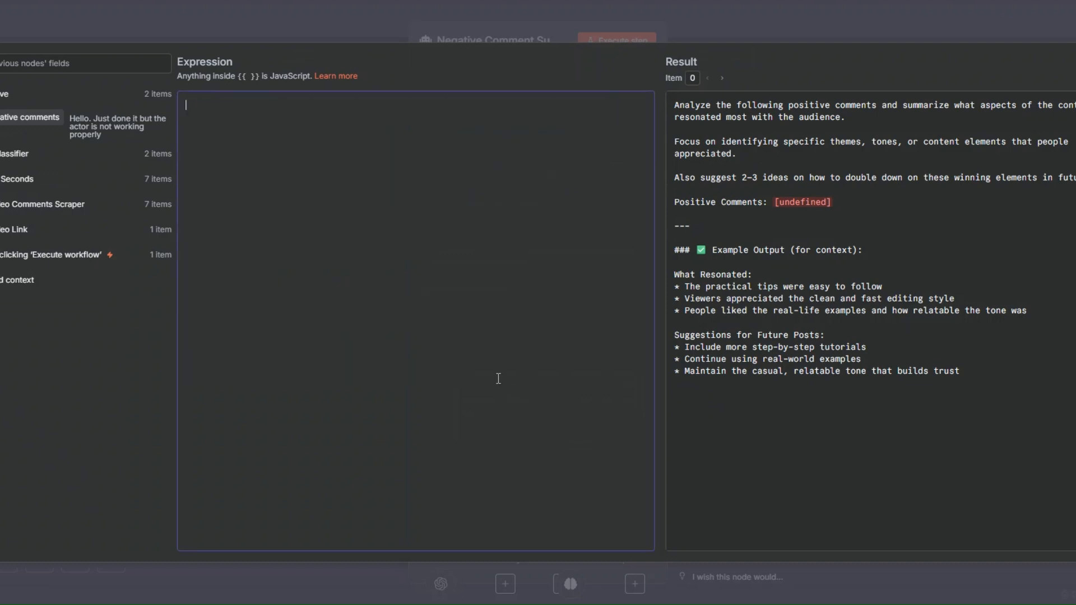
text(Review the following negative comments and return a structured JSON object with two fields:  issues_raised: A list of the main problems, complaints, or pain points mentioned  improvement_suggestions: A list of actionable ideas to improve the original content and address the negative feedback  Only respond with a valid JSON object and no extra explanation.  Negative Comments: {{ $json['negative comments'] }})
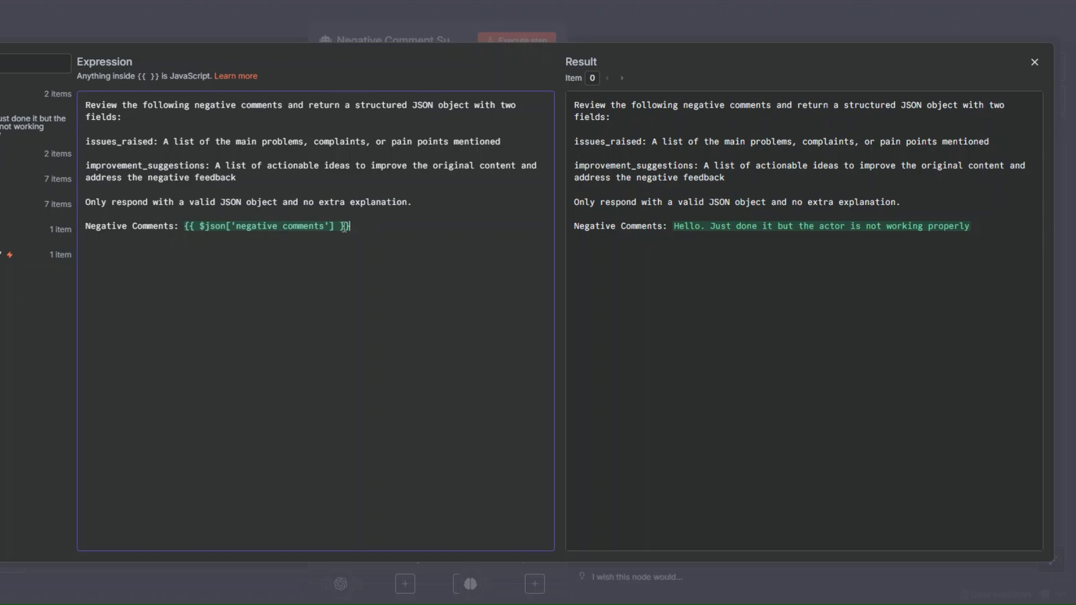
- Attach a Structured Output Parser to the Negative Comment Summary Agent's output parser connection
key(Escape)
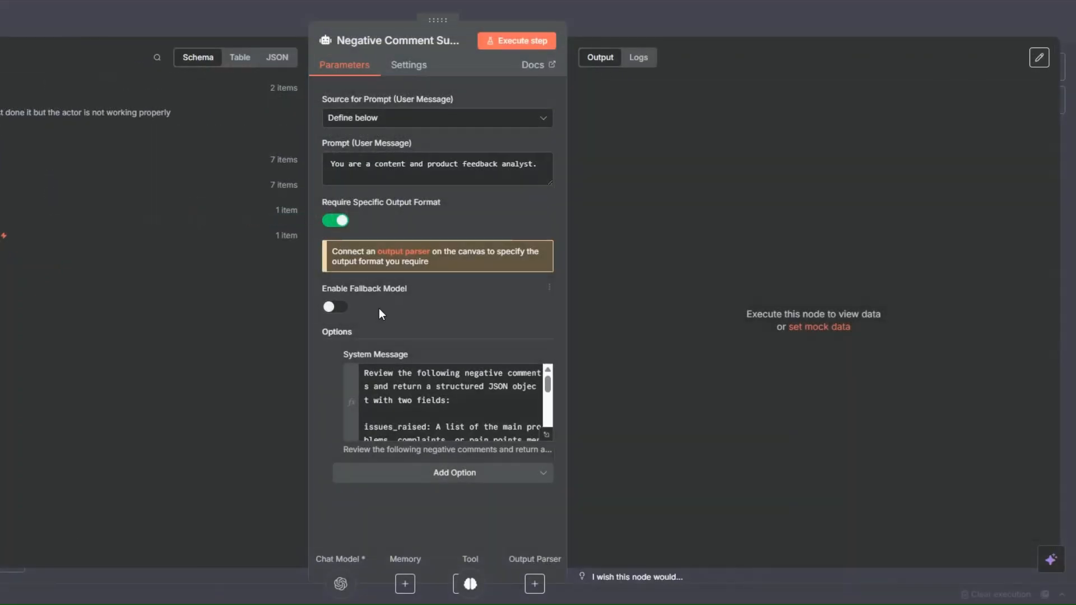
key(Escape)
click(710, 417)
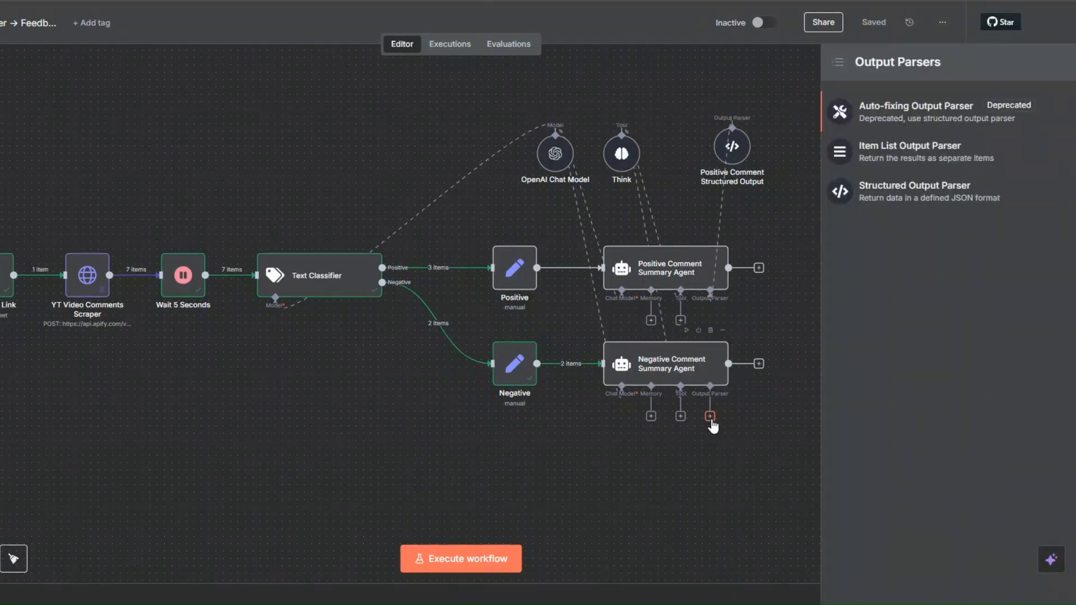
click(887, 191)
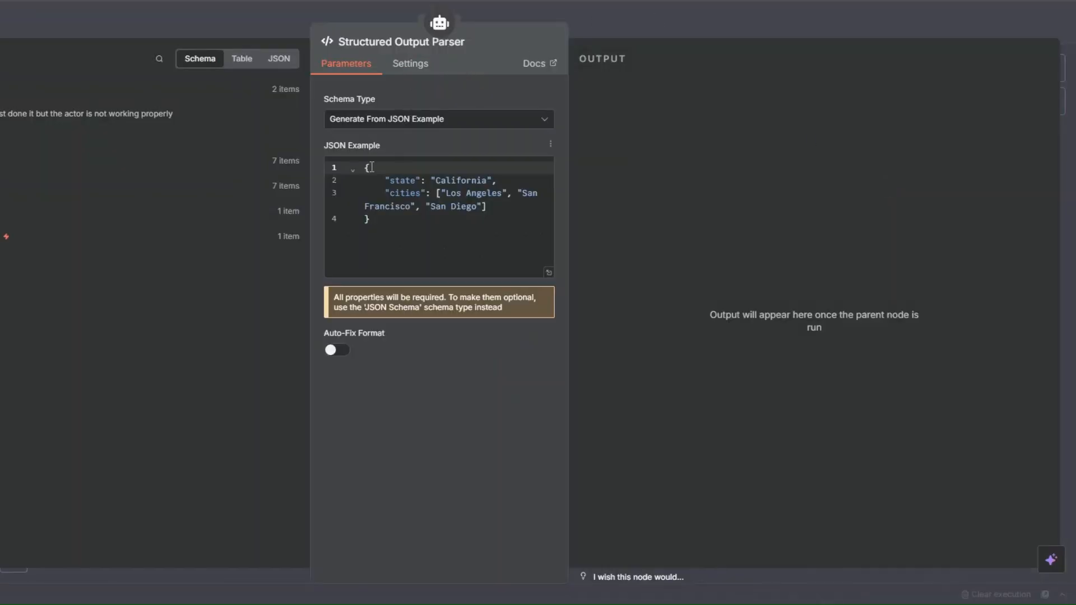
- Replace the parser's JSON example with a negative-feedback sample containing the issues_raised and improvement_suggestions fields
click(391, 257)
key(ctrl+a)
key(BackSpace)
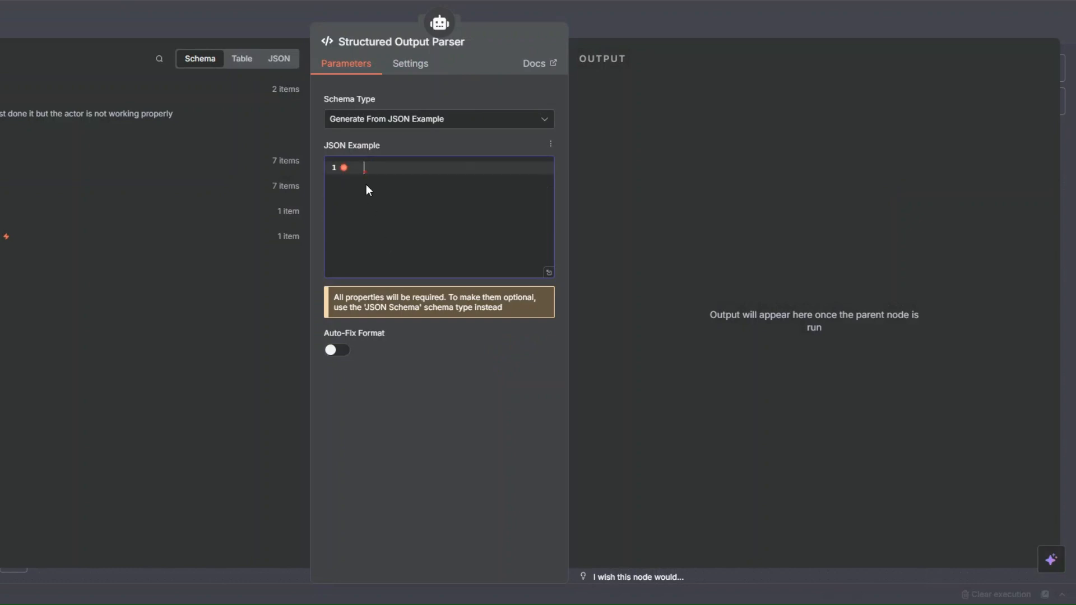
key(ctrl+v)
scroll(391, 189, up, 5)
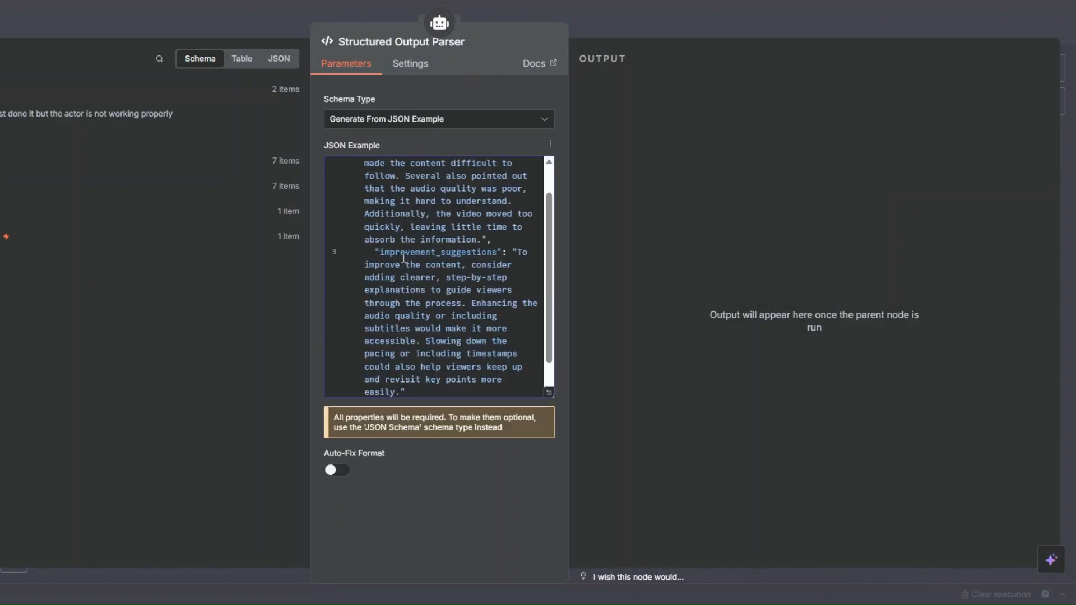
scroll(461, 188, down, 3)
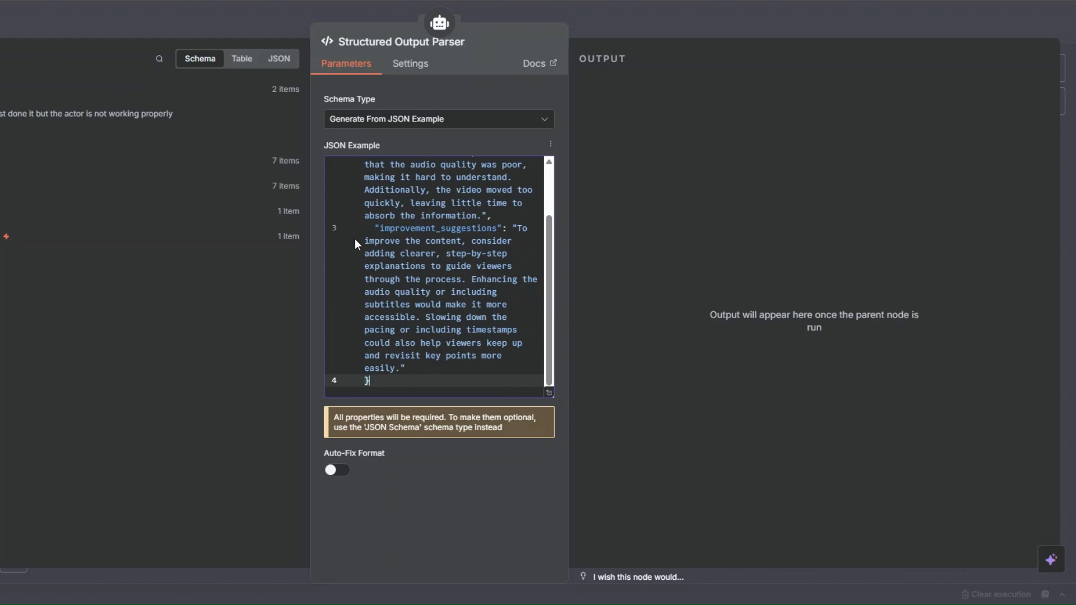
scroll(451, 262, up, 5)
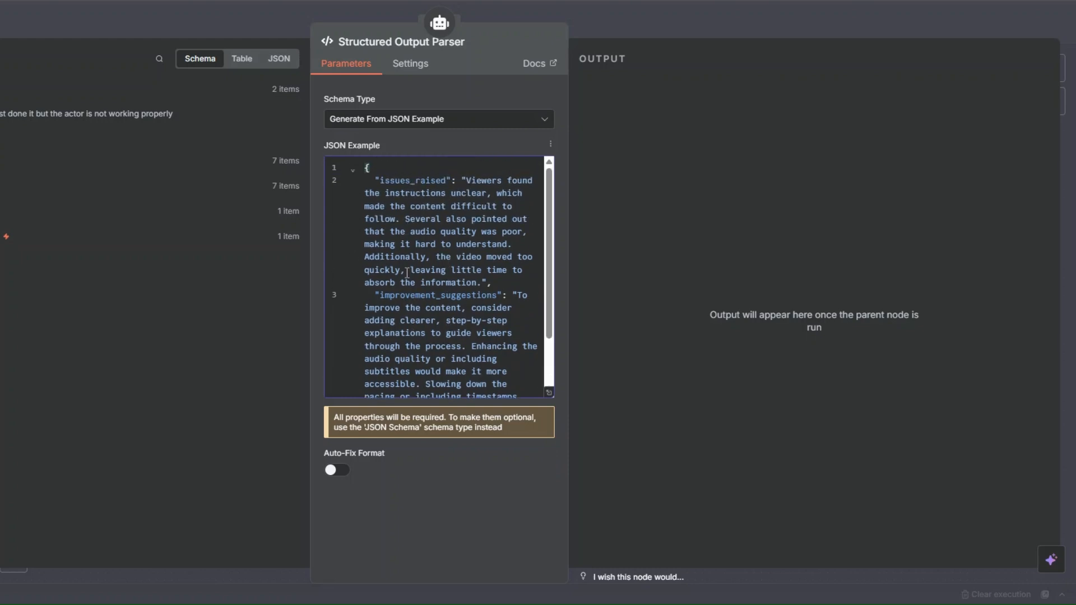
scroll(452, 262, down, 5)
key(Escape)
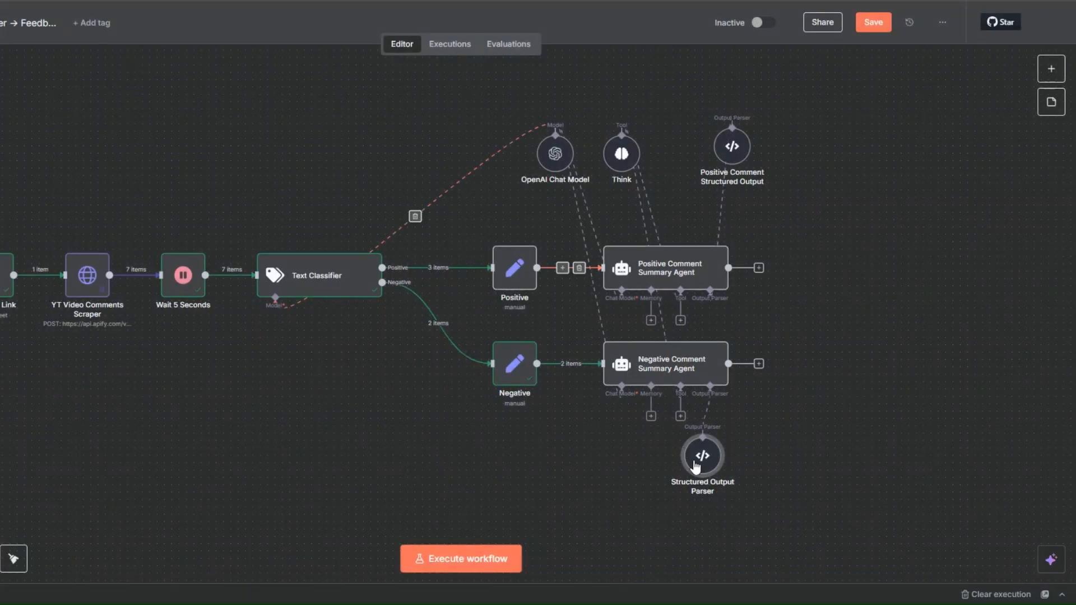
- Place the new parser between Think and Positive Comment Structured Output, rename it as Negative Comment Structured Output, and save the workflow
drag(695, 455, 688, 155)
key(ctrl+s)
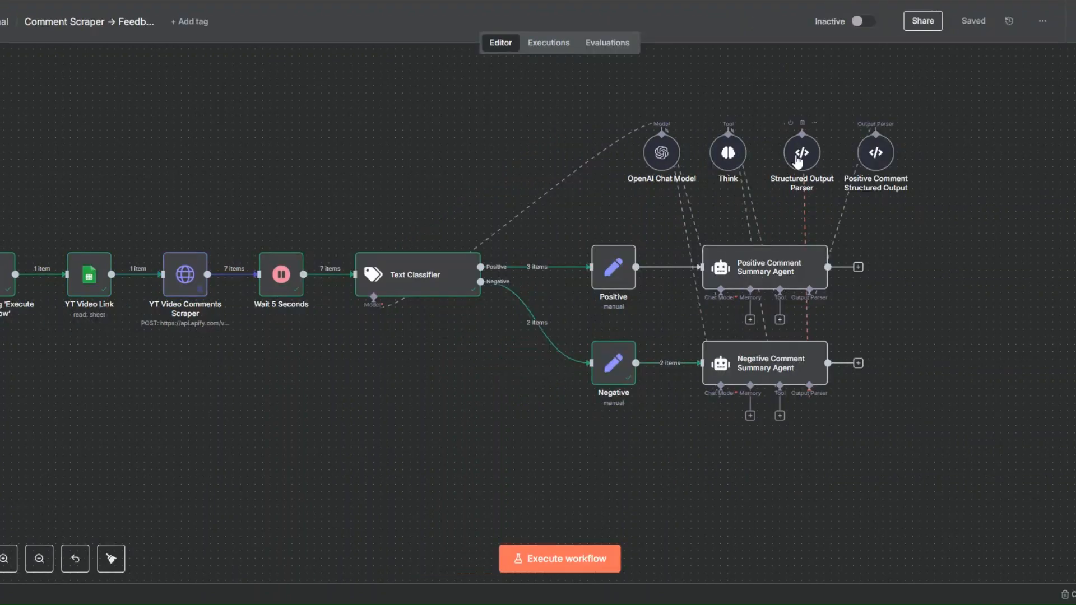
right_click(683, 163)
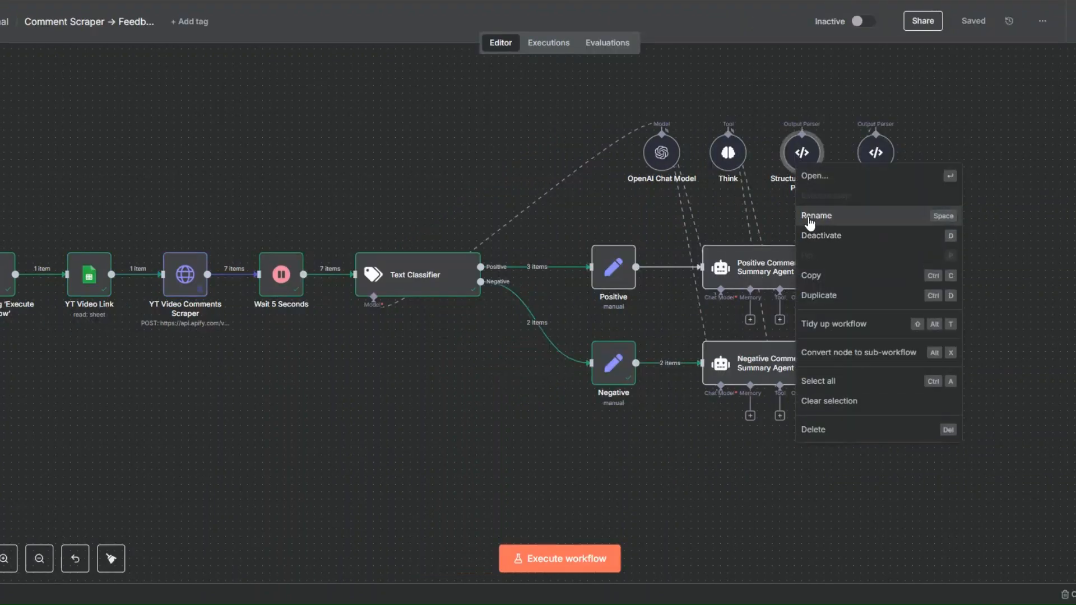
click(809, 221)
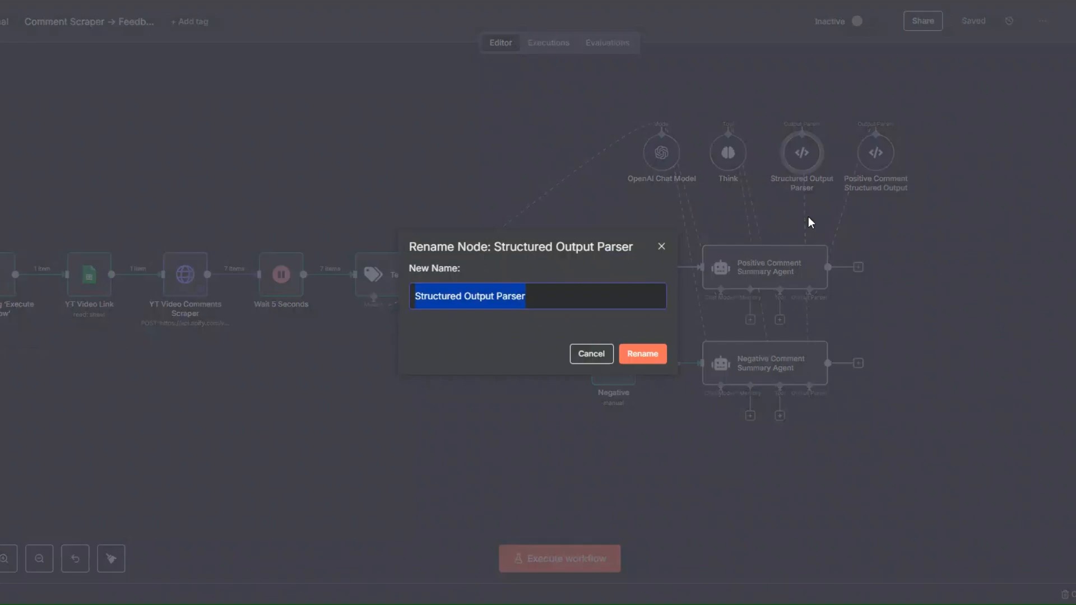
text(Negative Comment Structured Output)
click(642, 354)
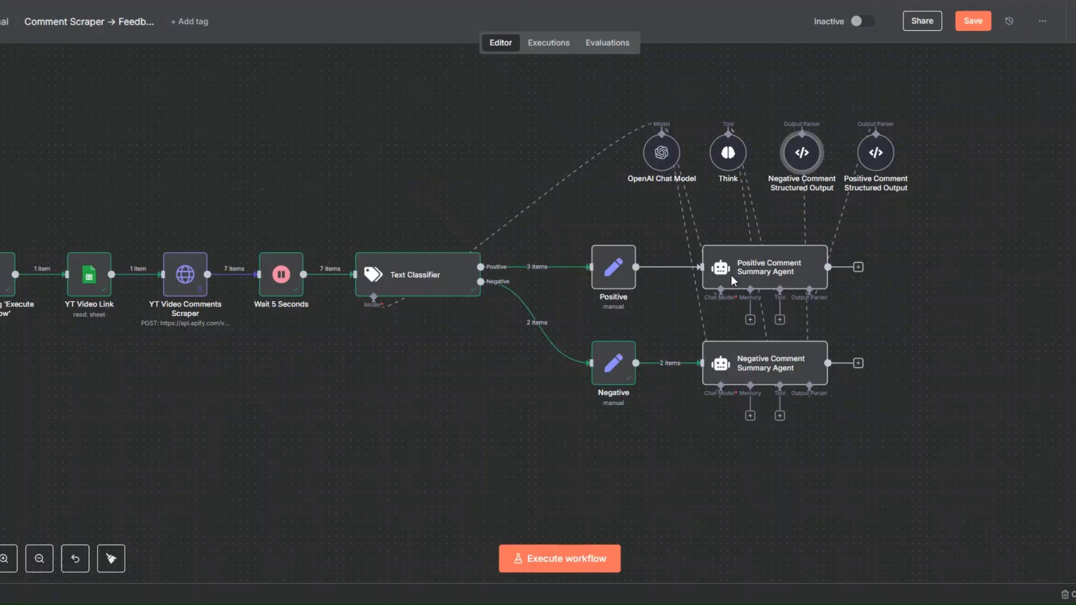
click(973, 21)
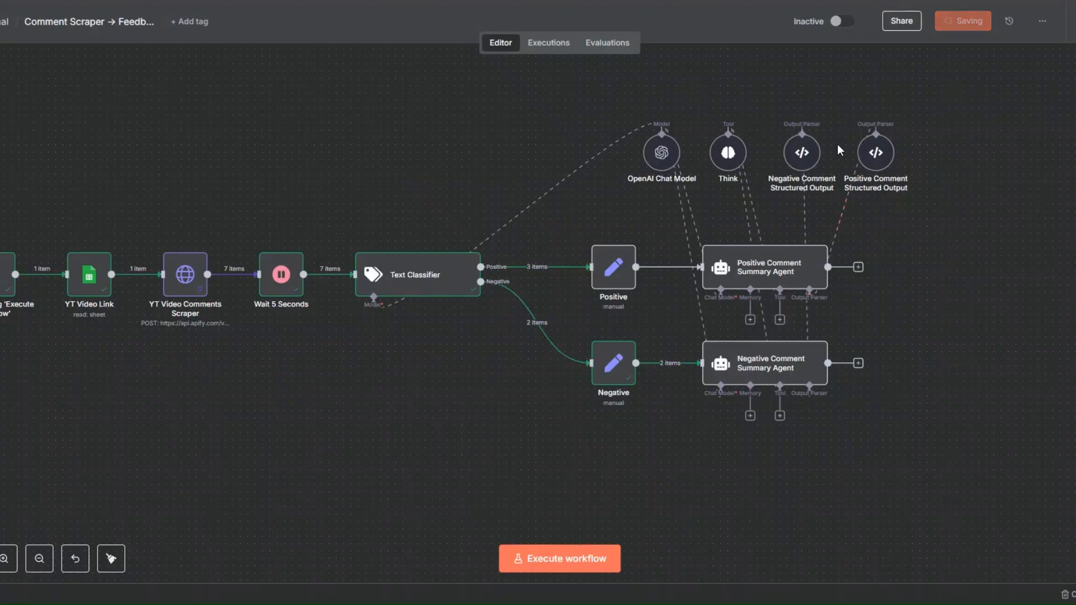
drag(802, 154, 794, 154)
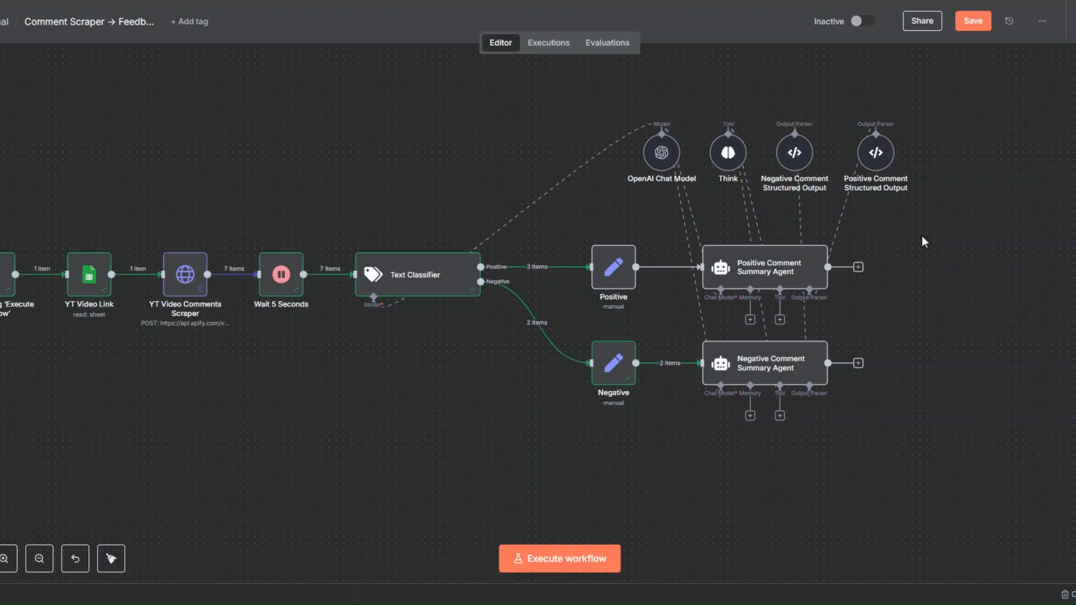
- Run the Negative Comment Summary Agent from its details view and examine the generated issues_raised and improvement_suggestions
right_click(765, 367)
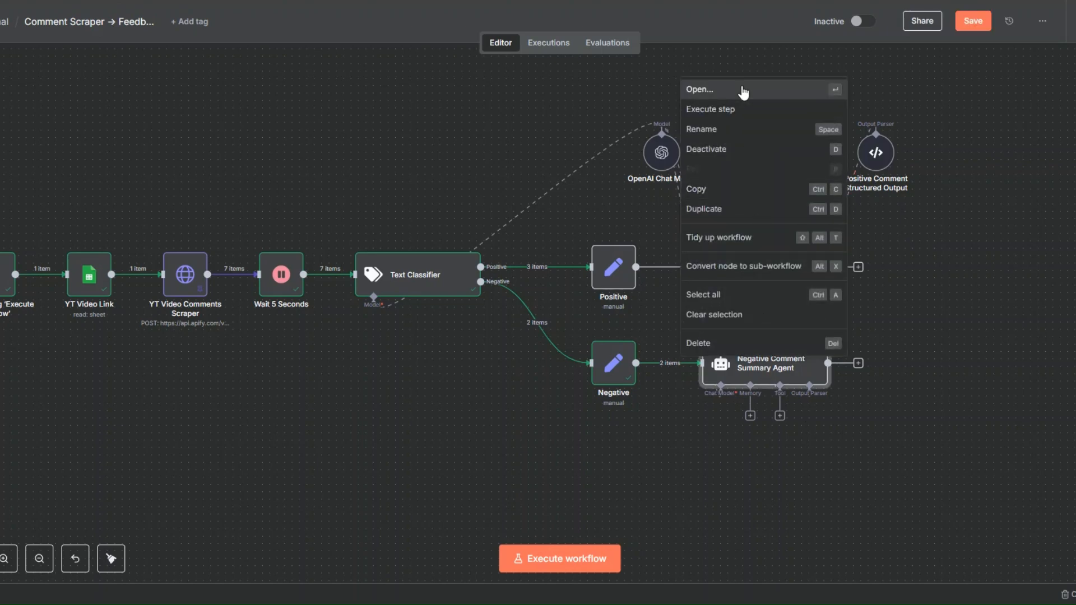
click(743, 93)
click(618, 41)
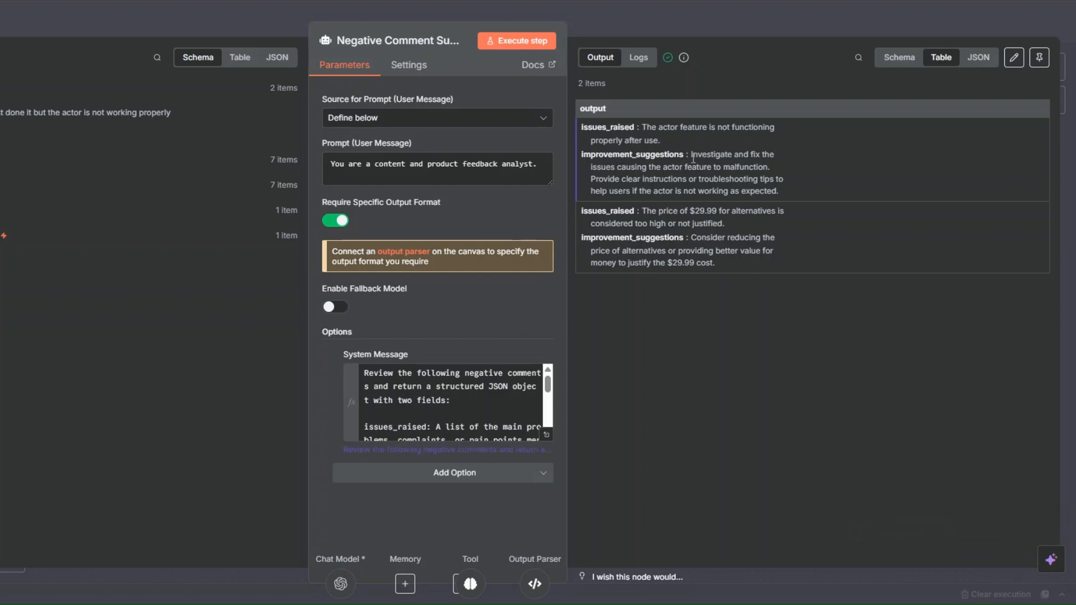
drag(693, 157, 795, 190)
click(796, 191)
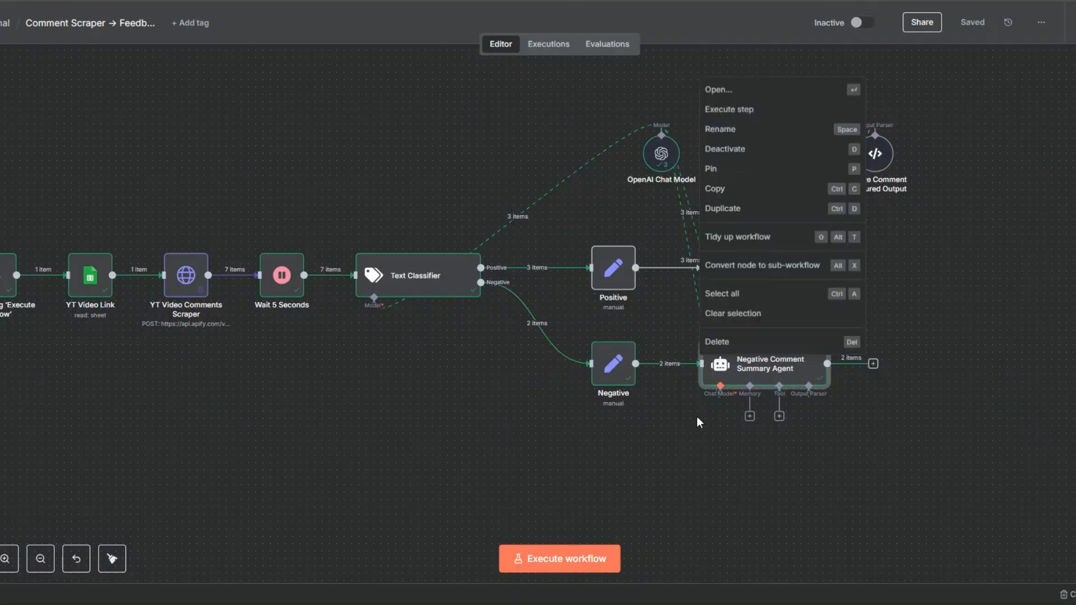
- Reopen the Negative Comment Summary Agent to review its input and output, and return to the canvas
key(Escape)
right_click(729, 367)
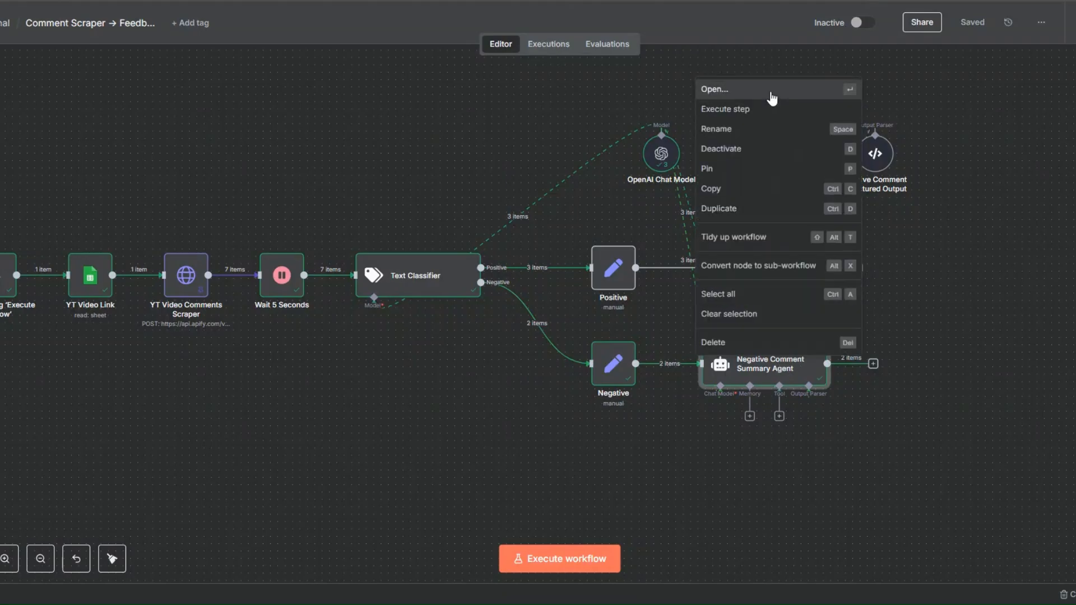
click(770, 94)
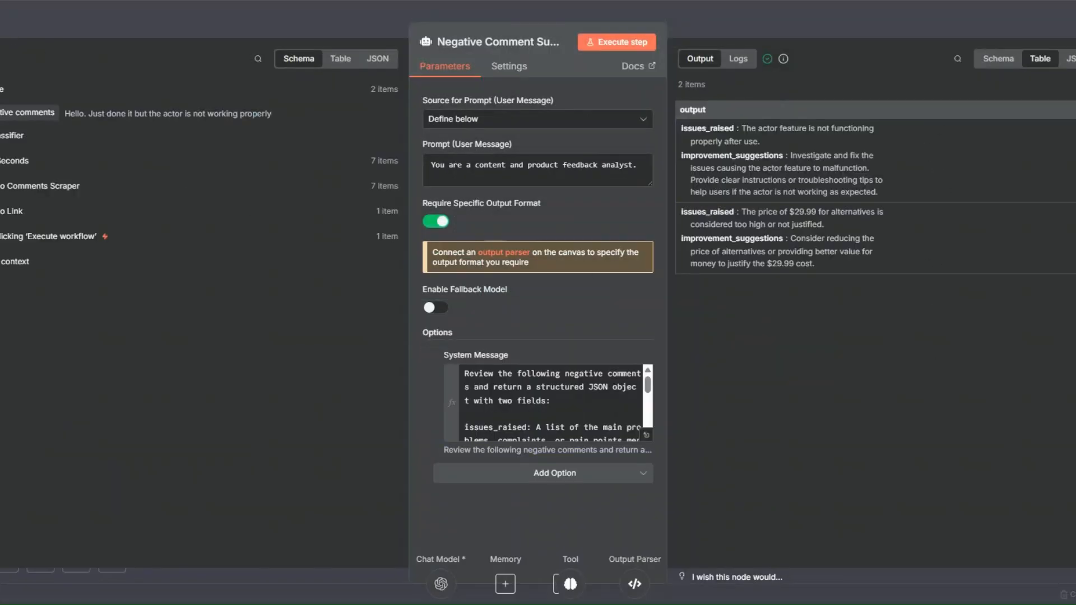
key(Escape)
click(904, 333)
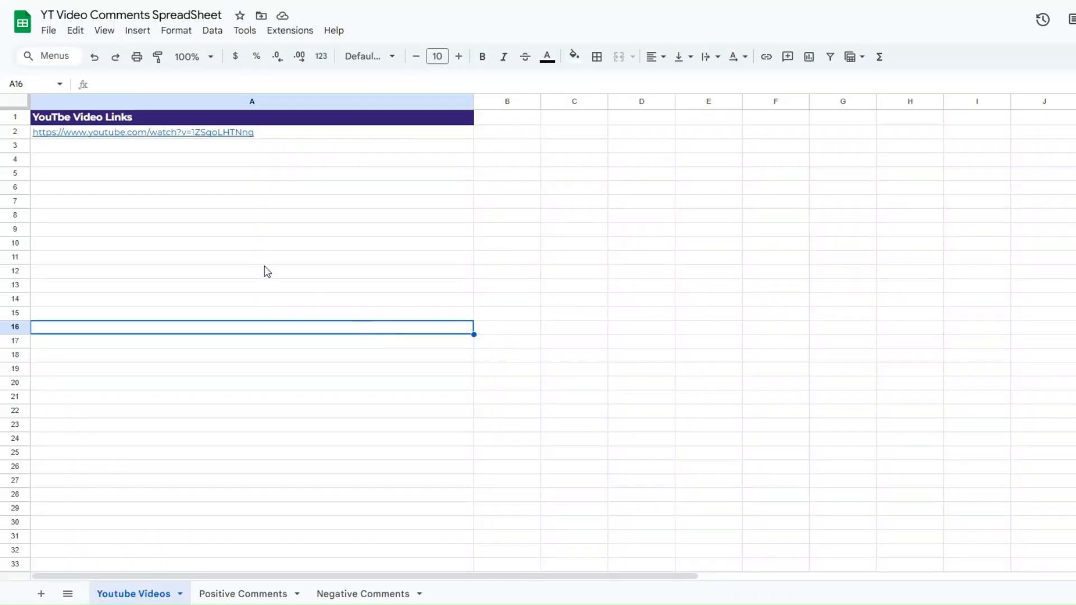
- Switch to YT Video Comments SpreadSheet in Google Sheets and examine the column headers of the Positive Comments sheet
click(262, 259)
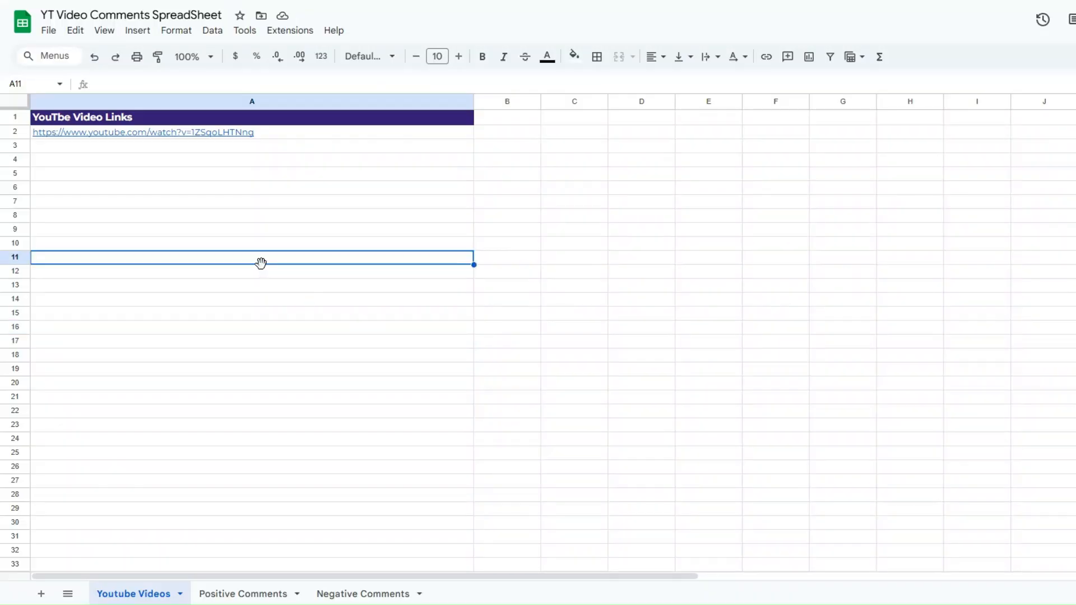
click(273, 593)
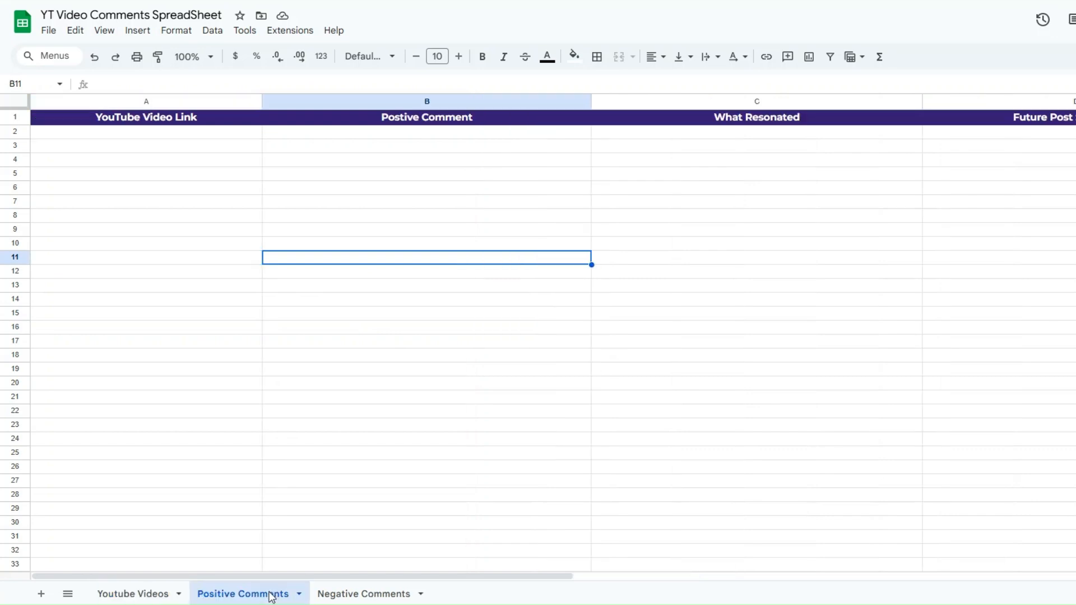
click(363, 593)
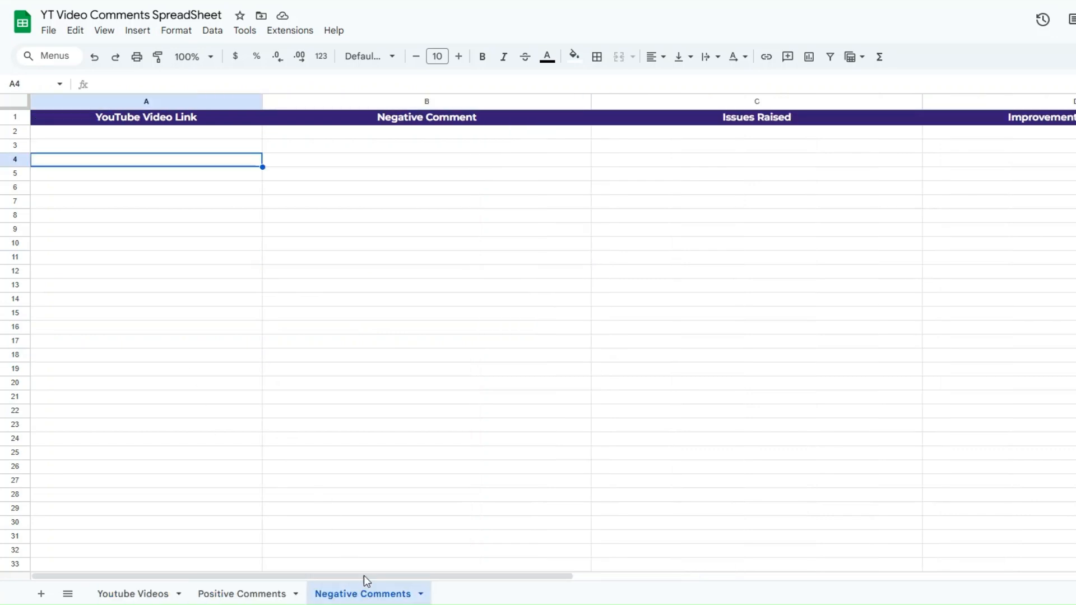
click(451, 356)
click(258, 593)
click(178, 262)
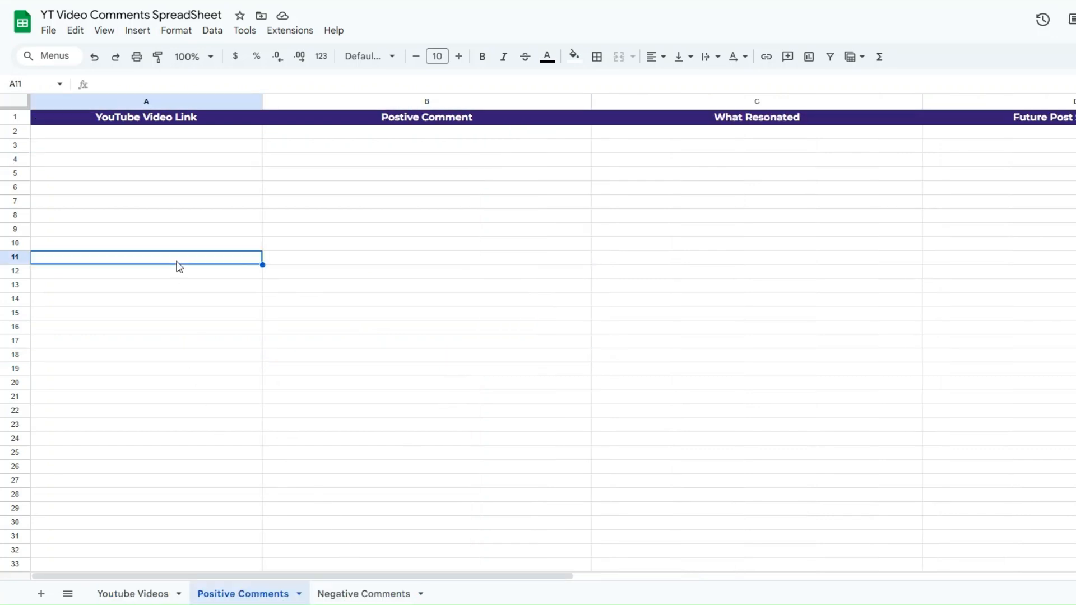
click(376, 220)
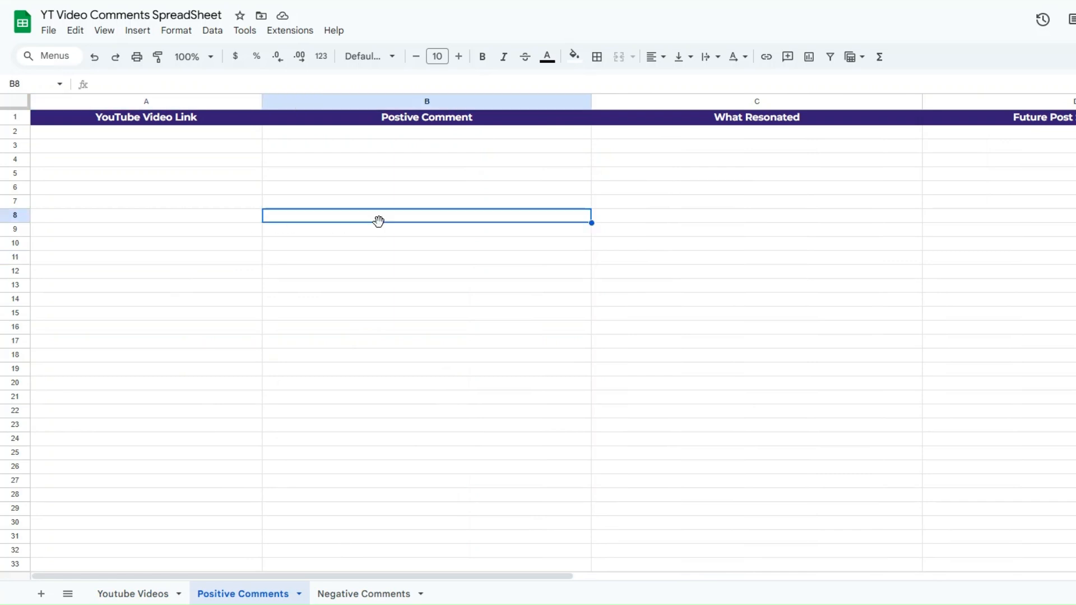
click(721, 230)
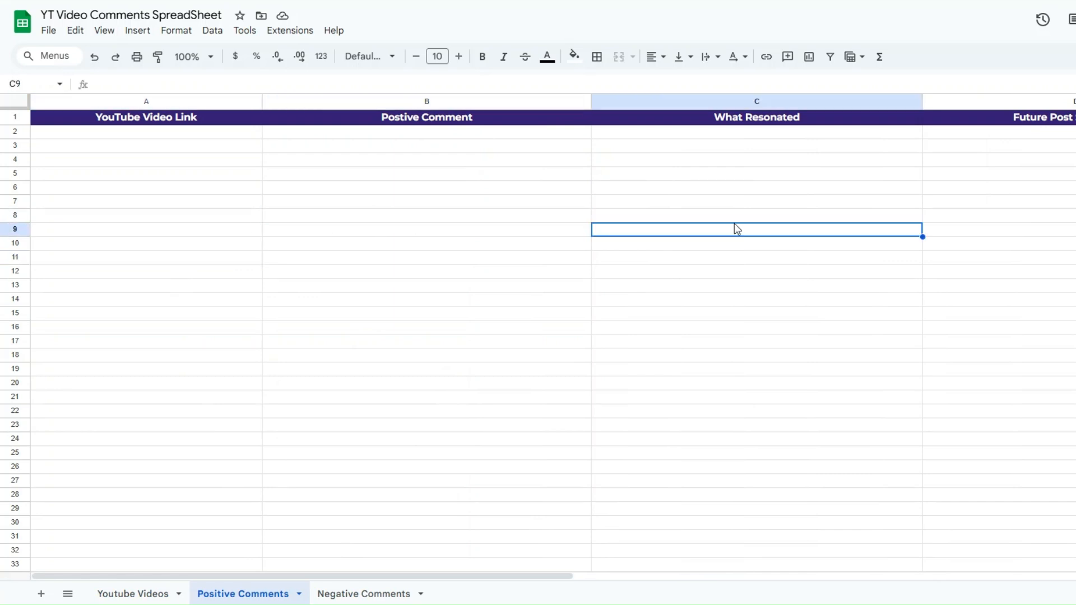
click(1065, 216)
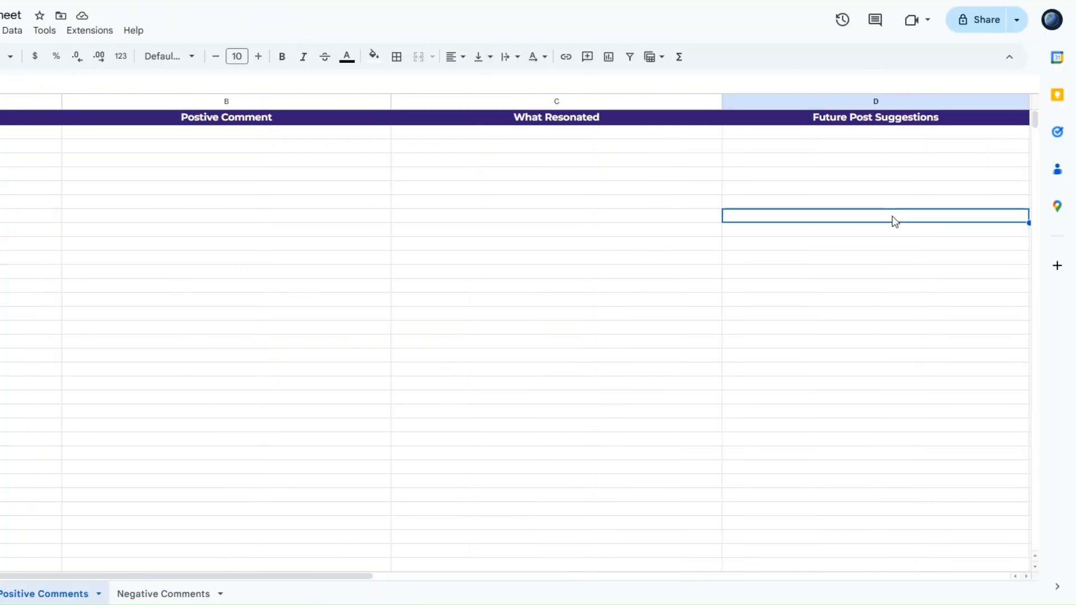
- Examine each column header of the Negative Comments sheet and return to the Positive Comments sheet
click(194, 593)
click(137, 243)
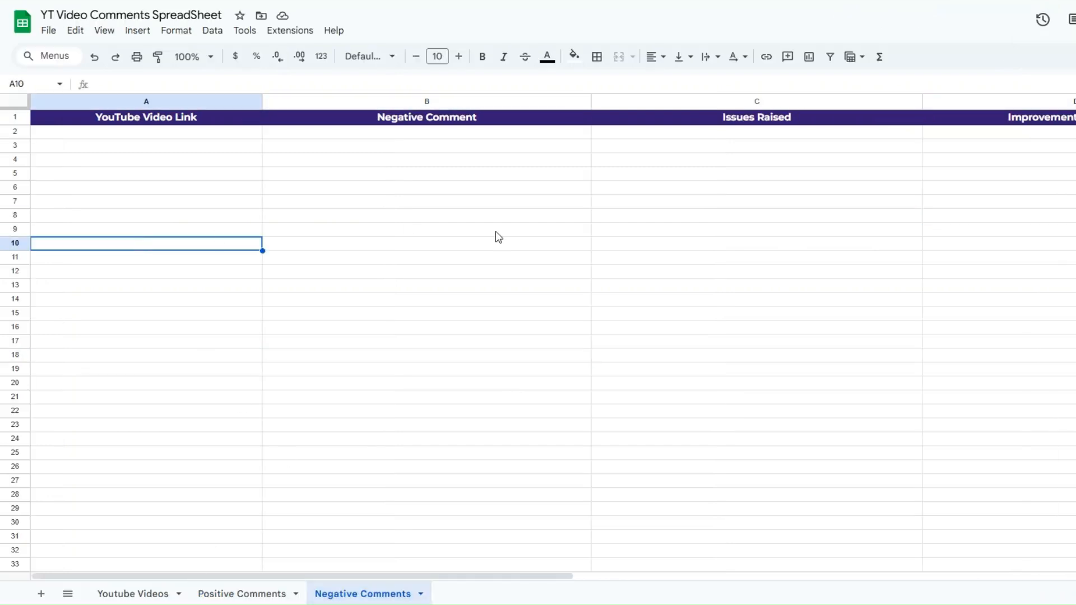
click(479, 234)
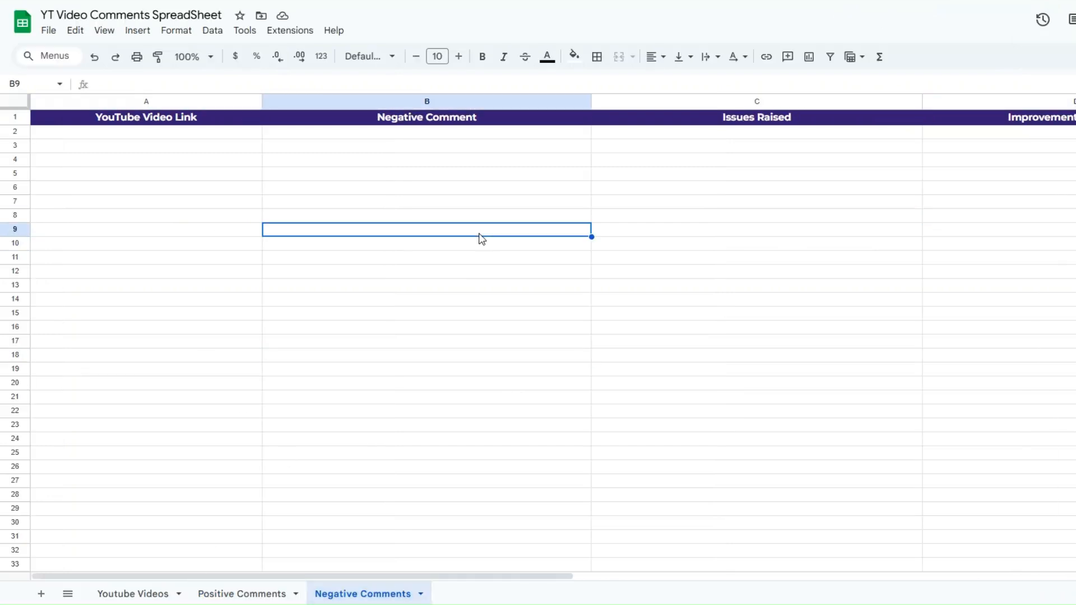
click(767, 238)
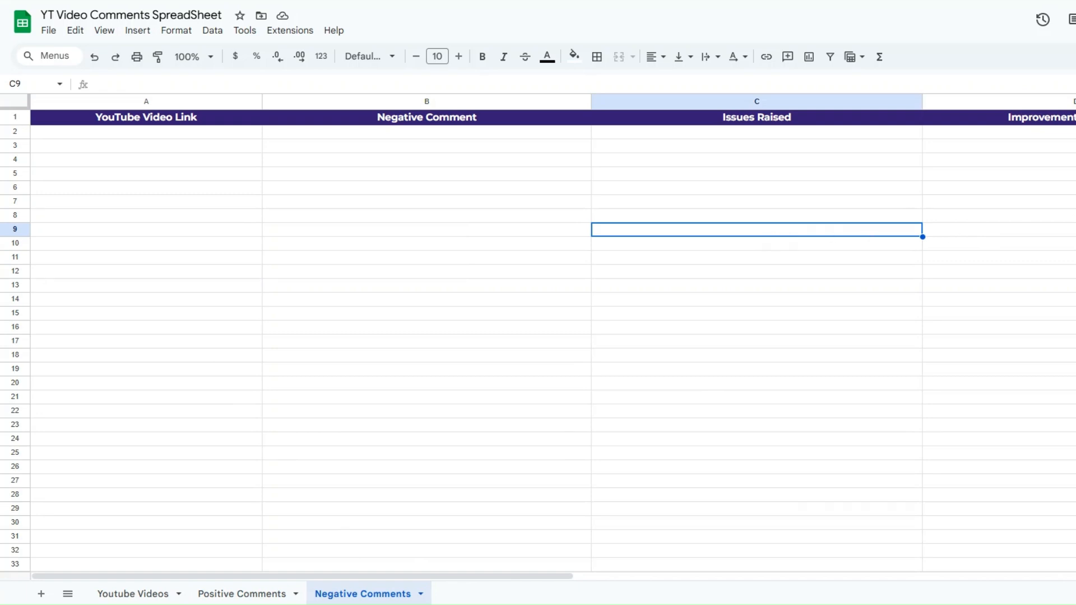
click(879, 216)
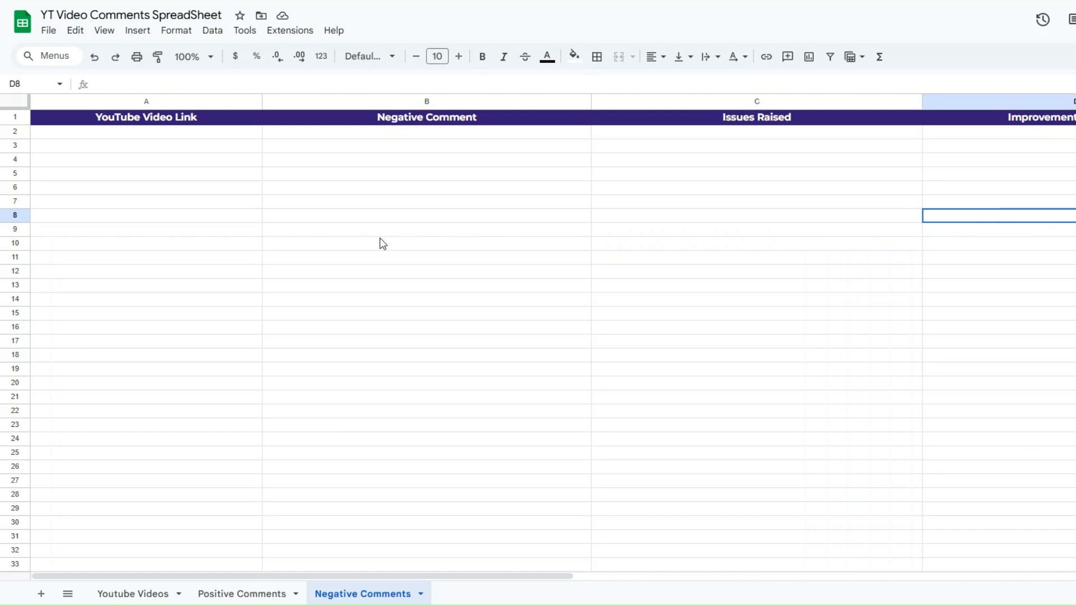
click(130, 242)
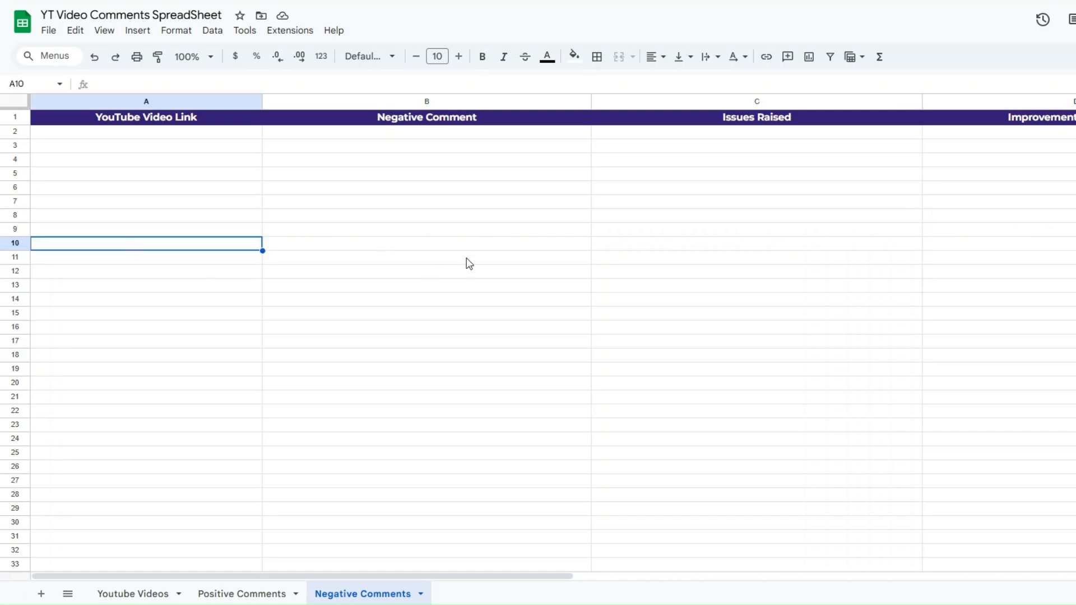
click(469, 259)
click(278, 595)
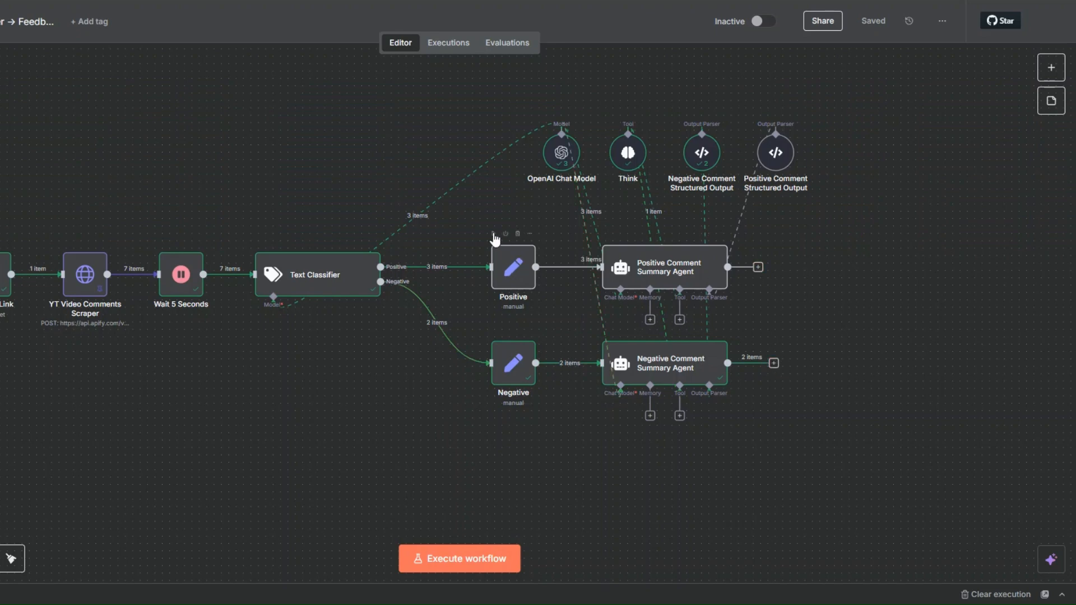
- Run the Positive node and the Positive Comment Summary Agent, and review the agent's what_resonated and future_post_suggestions output
click(494, 234)
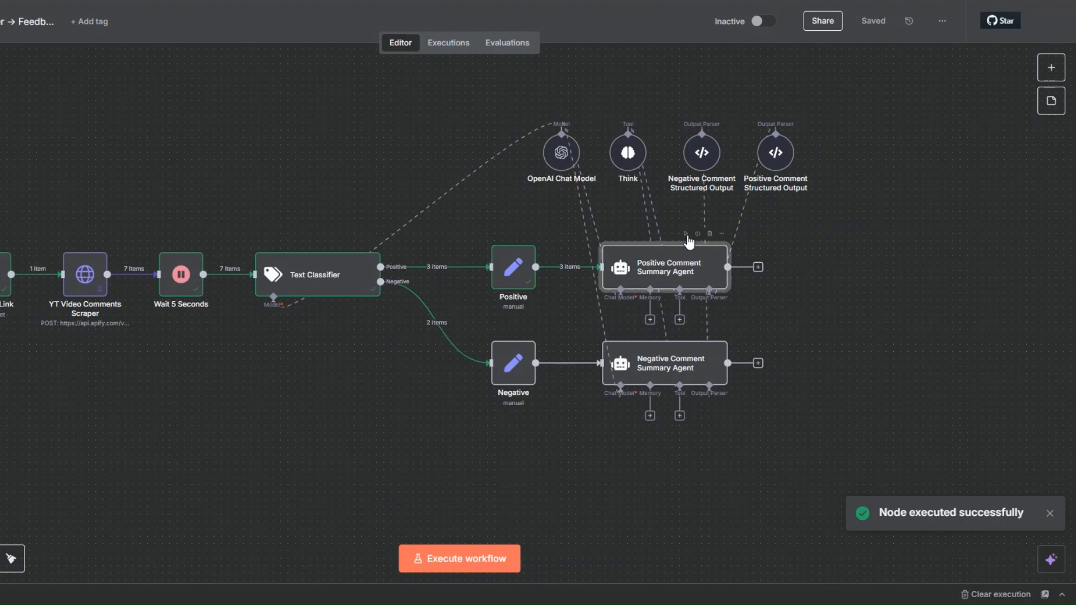
click(685, 233)
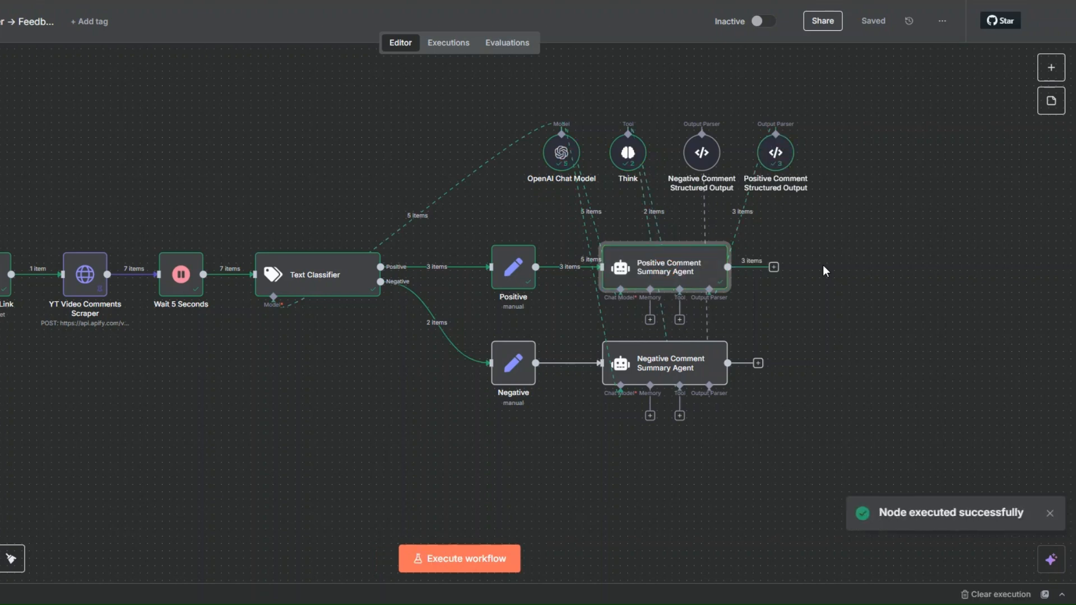
click(774, 268)
right_click(659, 275)
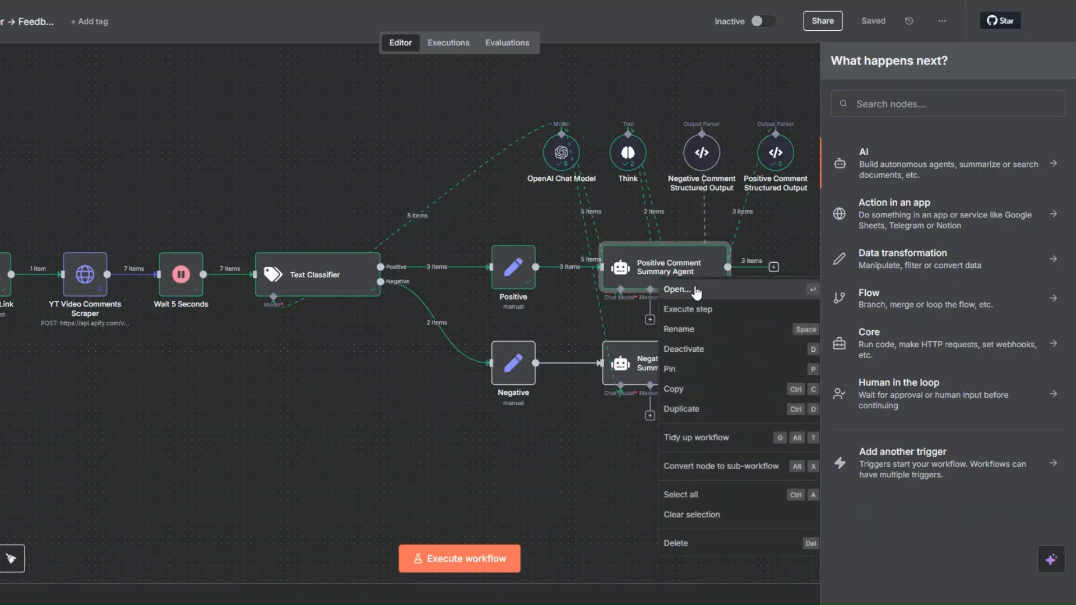
click(678, 289)
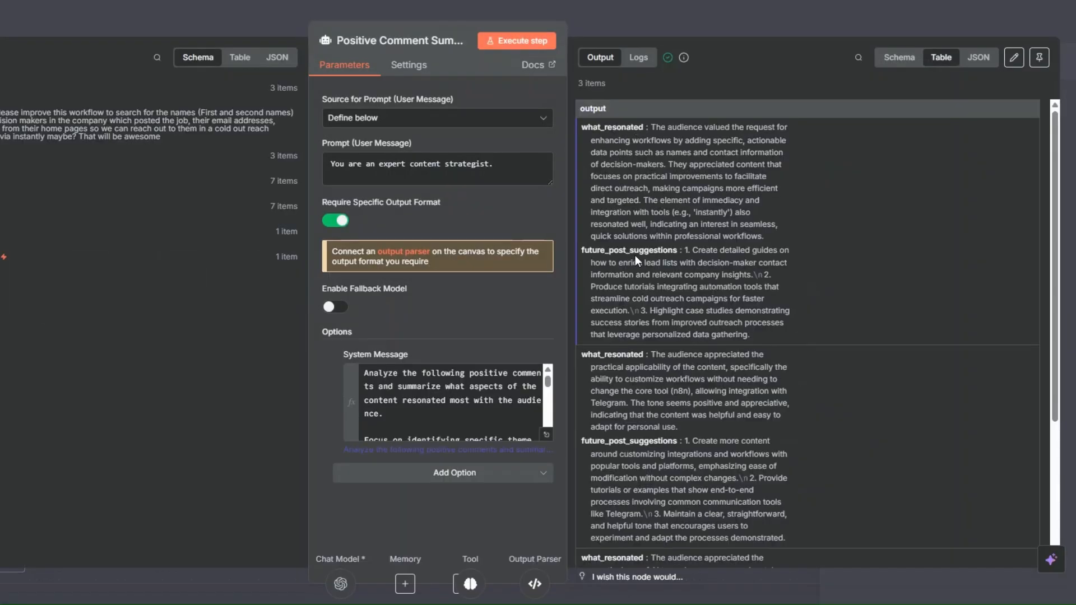
click(7, 20)
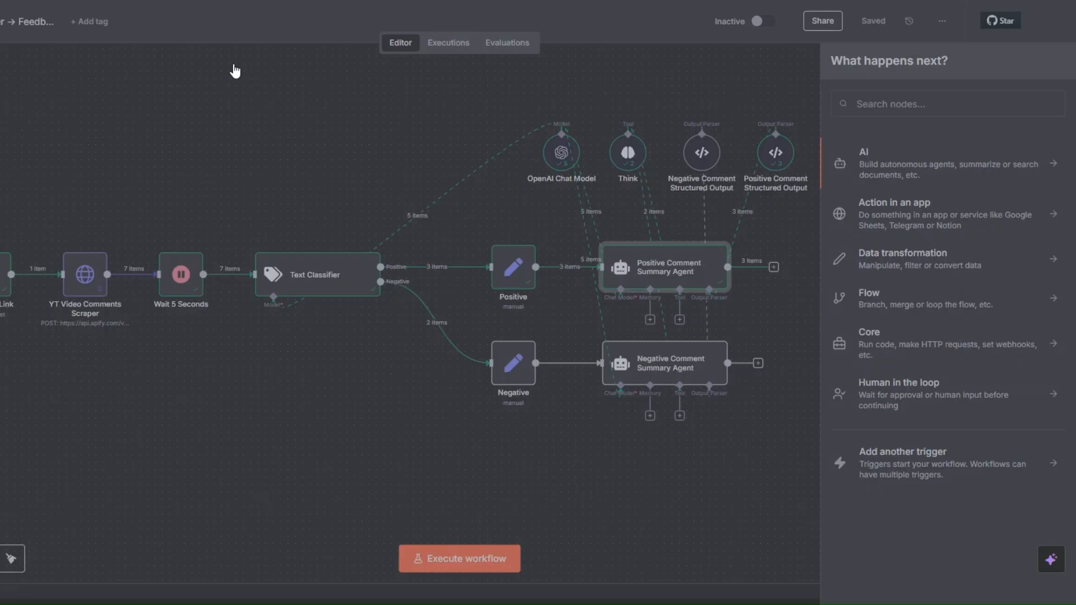
- Add a Google Sheets "Append row in sheet" node after the Positive Comment Summary Agent
click(774, 268)
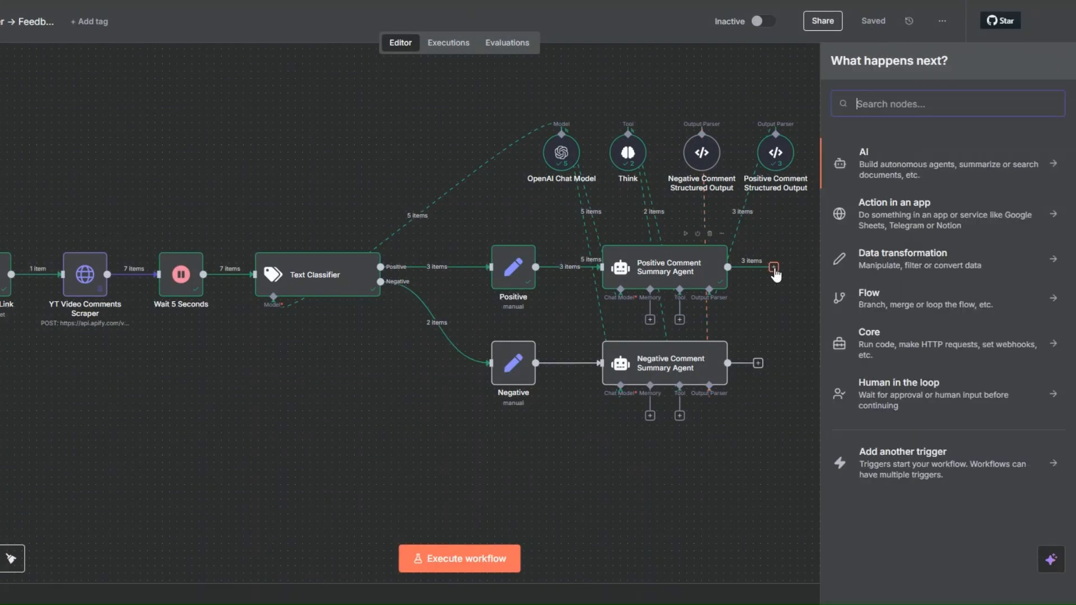
text(goo)
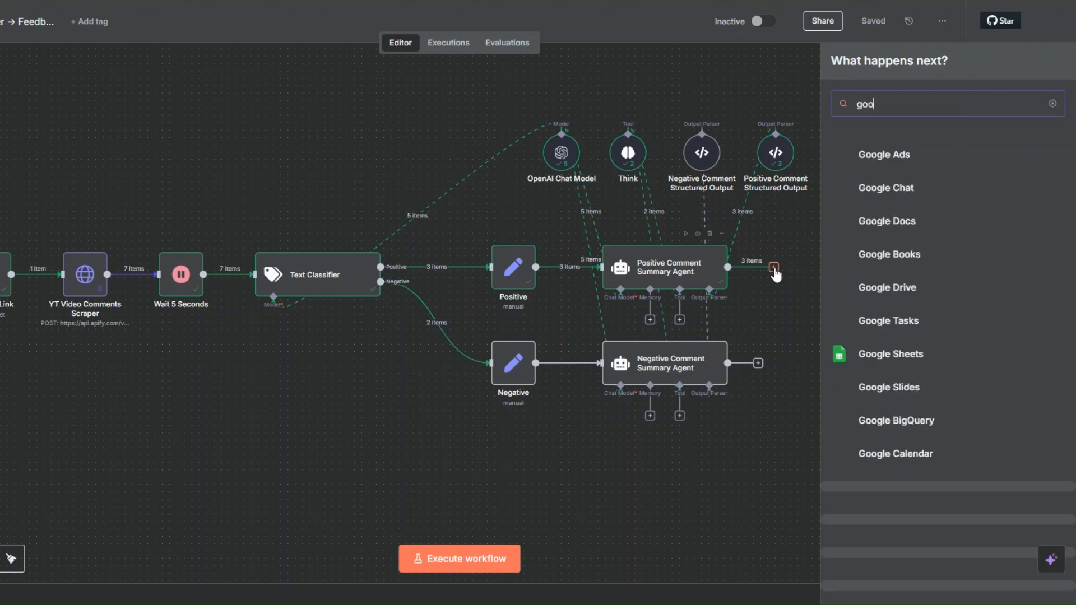
click(903, 355)
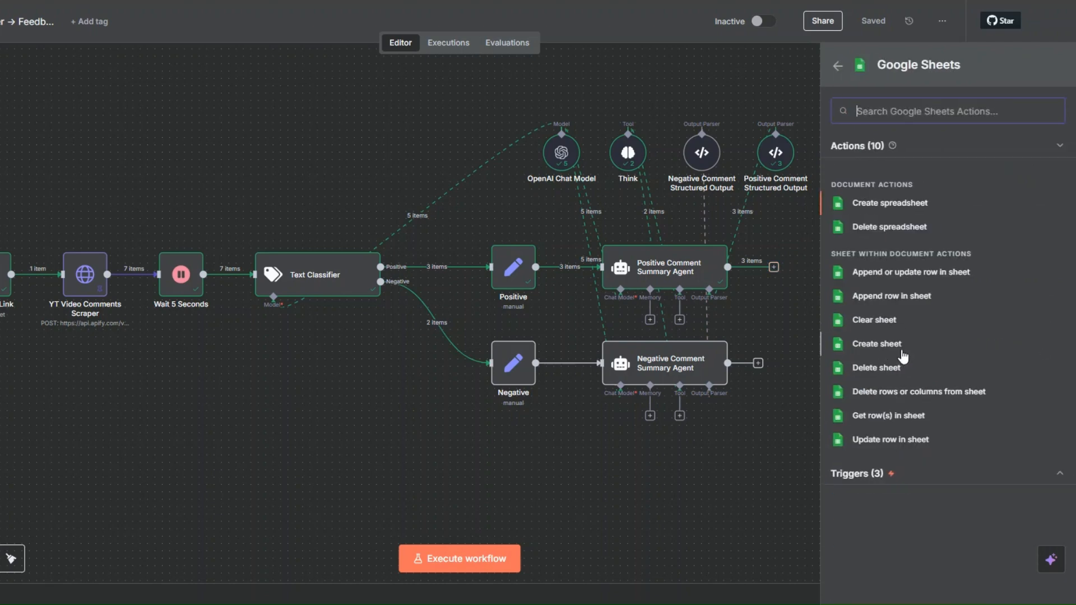
click(886, 298)
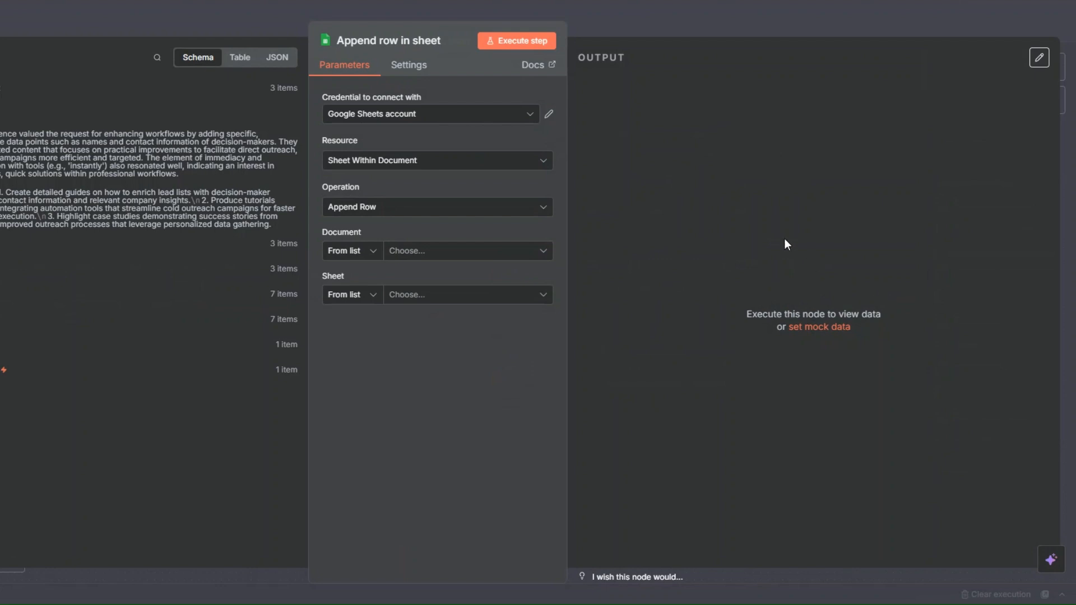
- Set the append node's document to YT Video Comments SpreadSheet and its sheet to Positive Comments
click(404, 251)
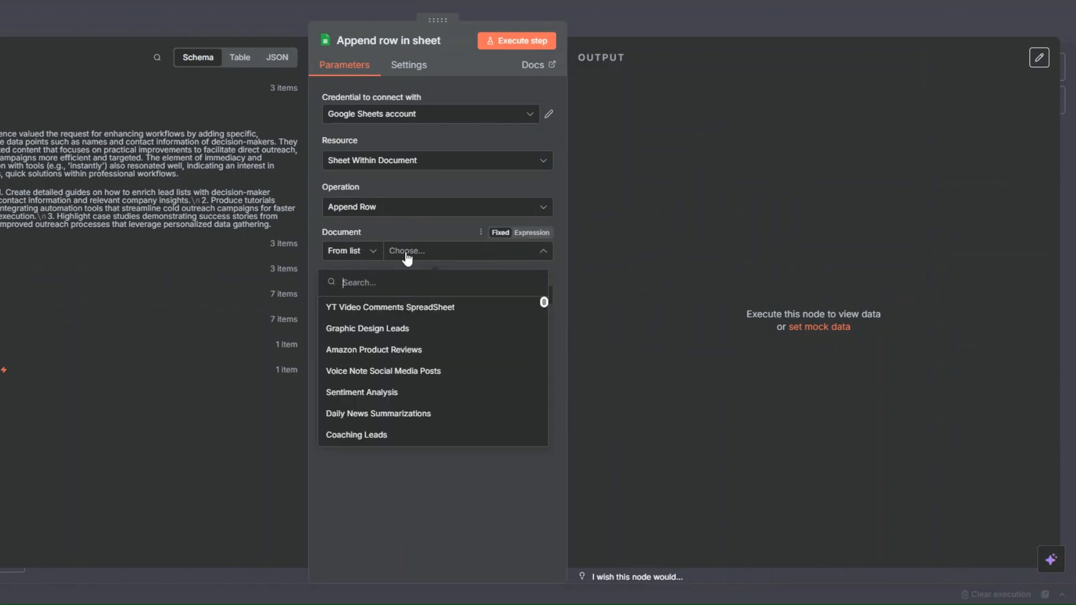
click(405, 309)
click(411, 297)
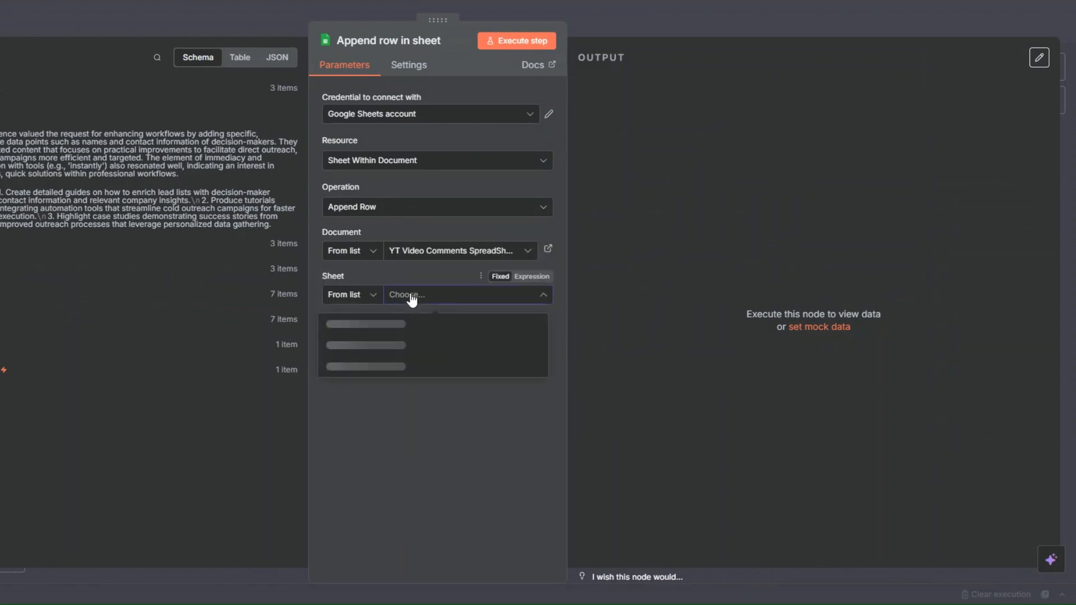
click(377, 346)
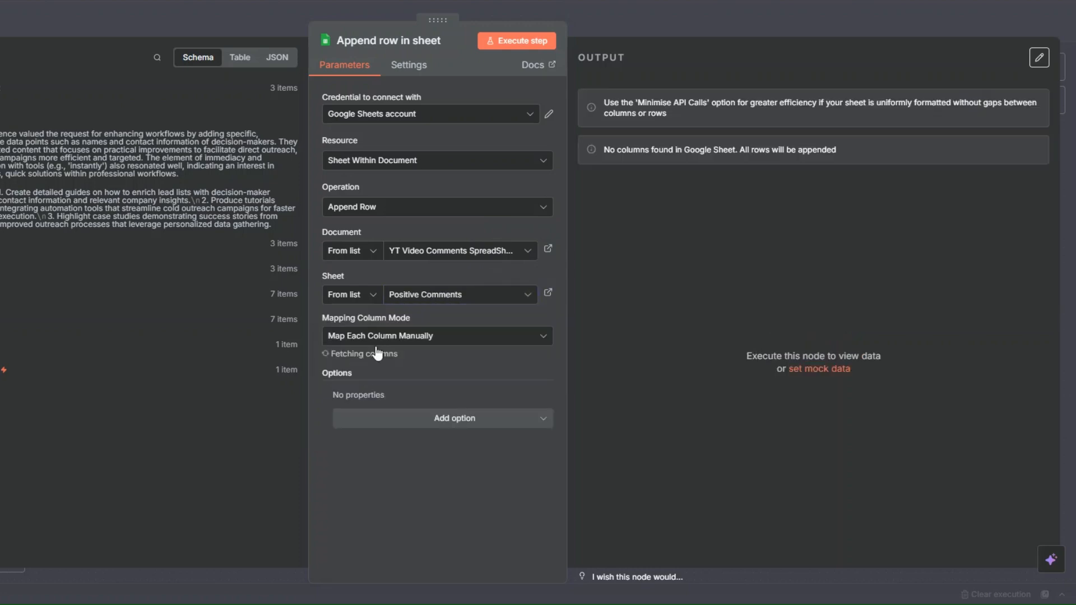
- Map YouTube Video Link to YouTbe Video Links from YT Video Link, and Postive Comment to comment from YT Video Comments Scraper
scroll(376, 347, down, 3)
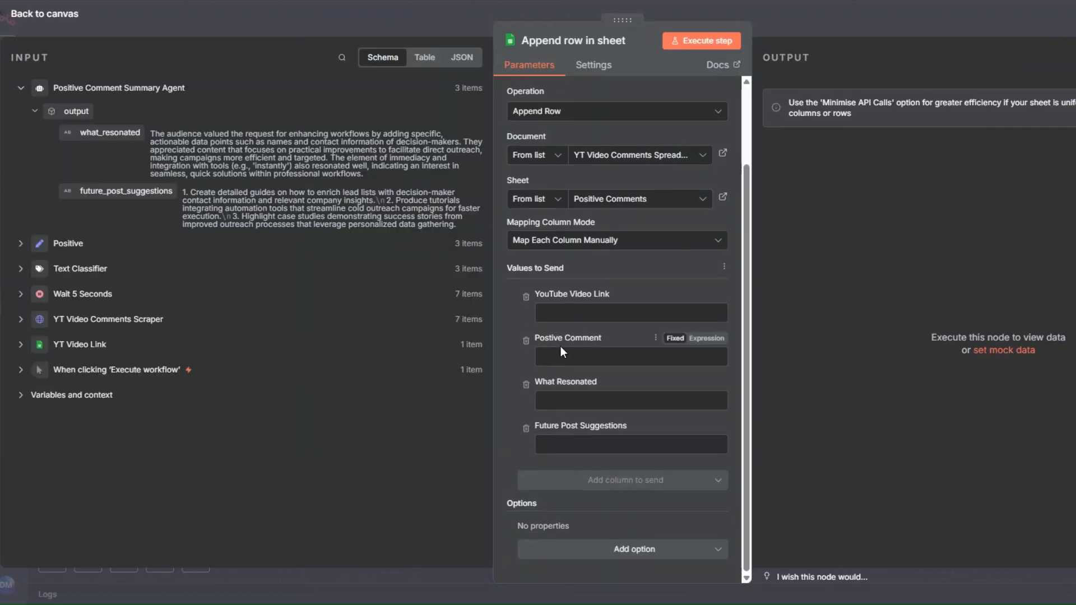
click(553, 313)
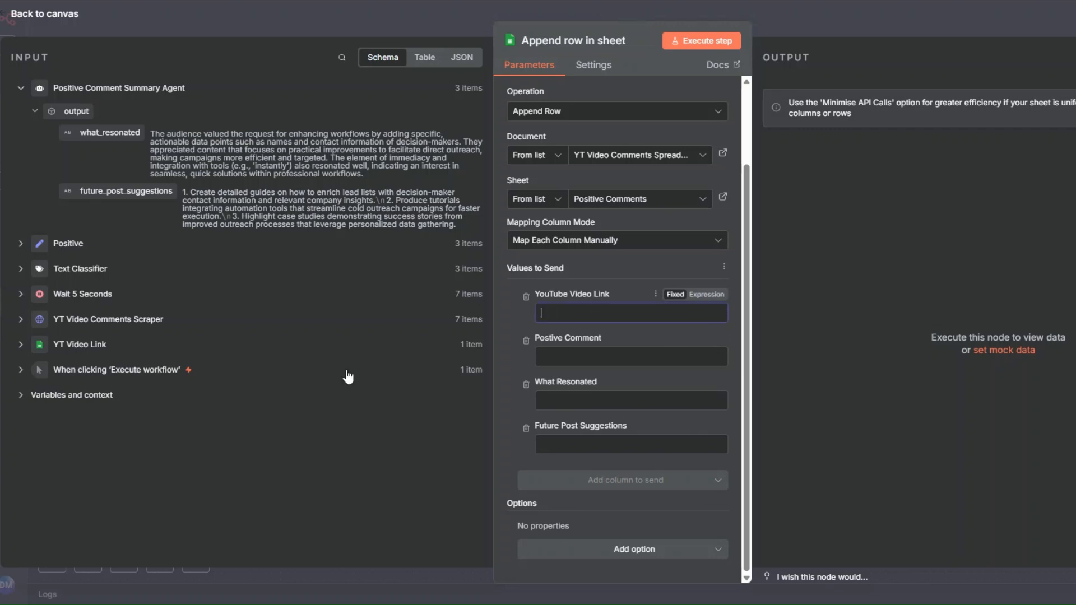
click(23, 371)
click(21, 344)
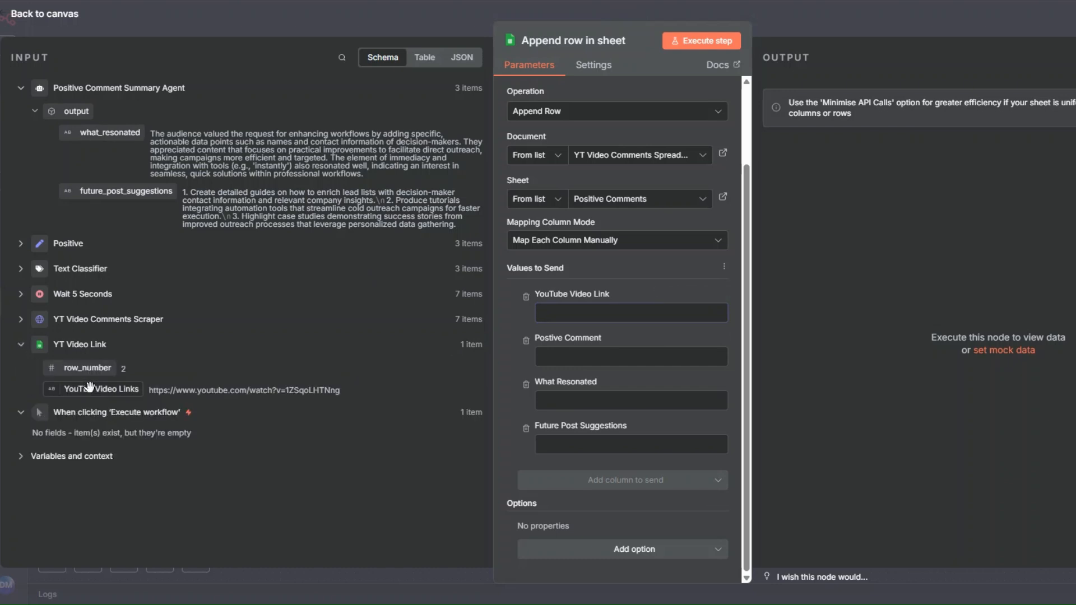
drag(90, 389, 598, 315)
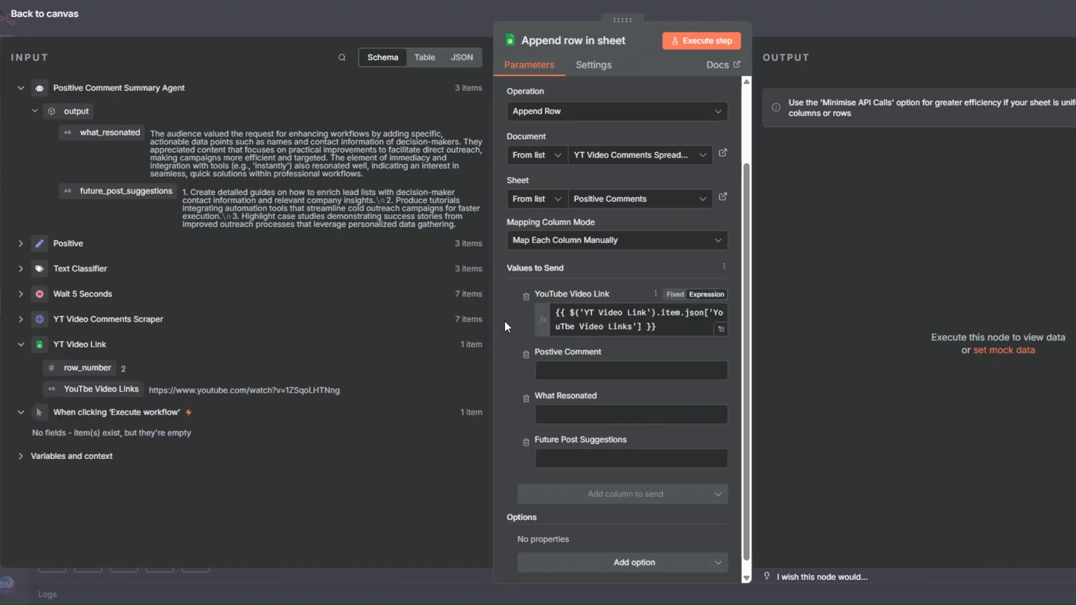
click(570, 383)
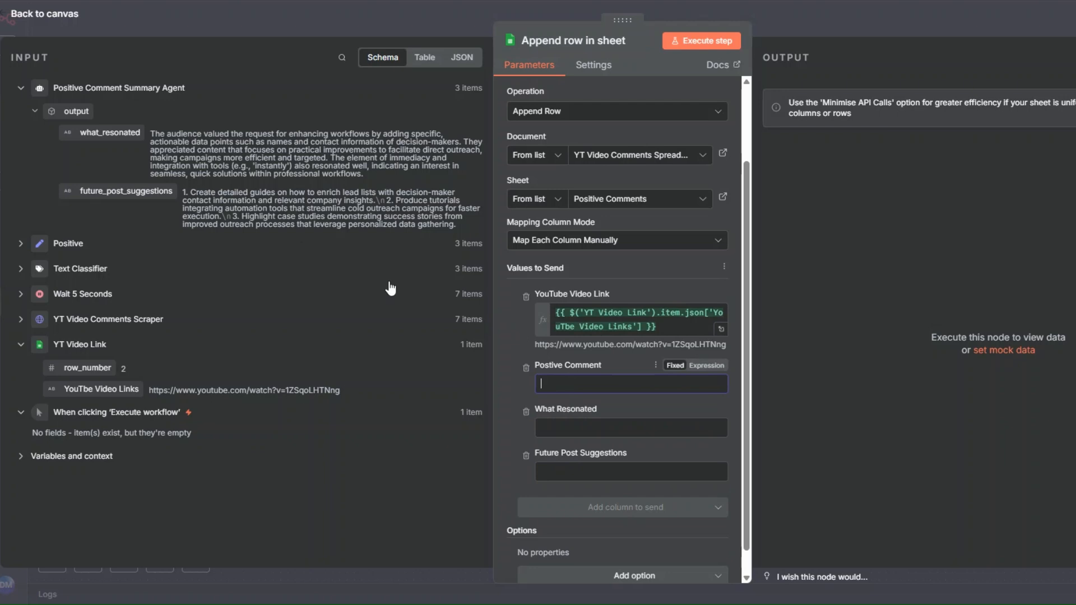
click(22, 319)
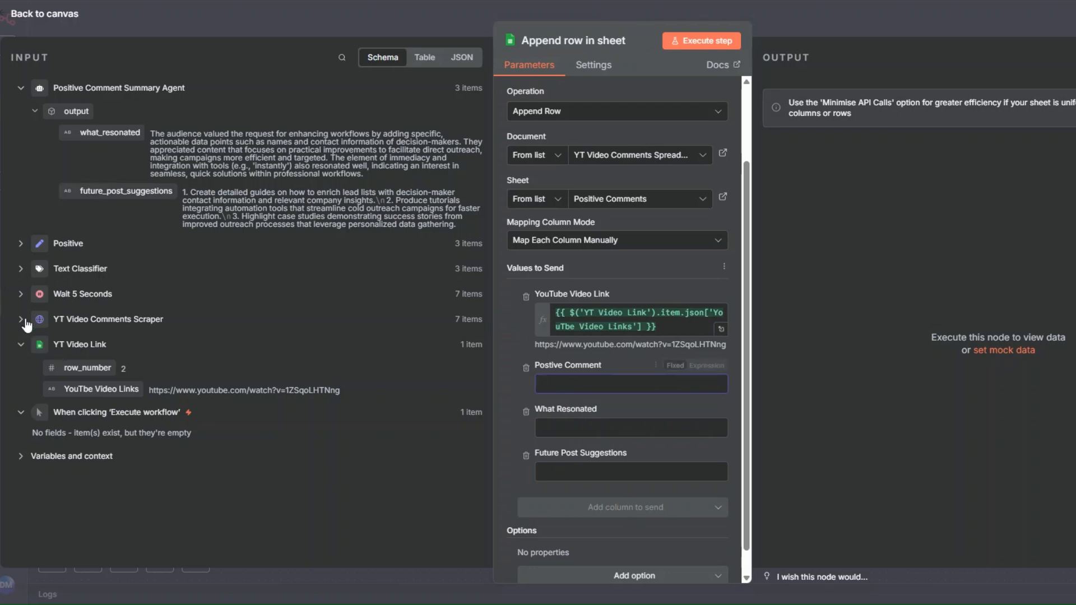
drag(146, 429, 549, 384)
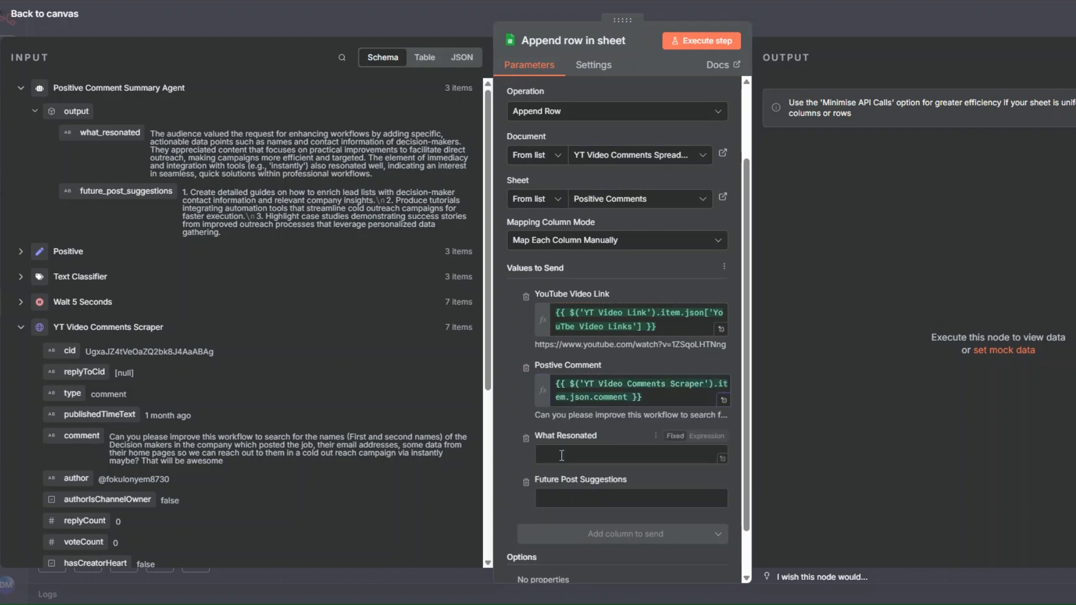
- Map What Resonated and Future Post Suggestions to the agent's what_resonated and future_post_suggestions fields, and run the append step
drag(106, 132, 583, 457)
click(553, 520)
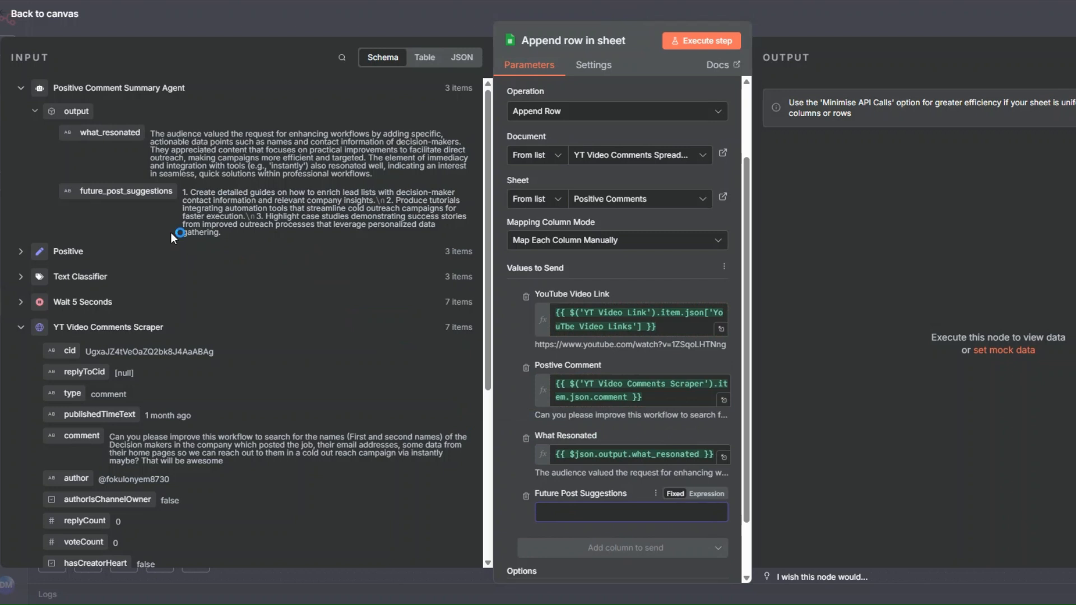
drag(118, 192, 597, 519)
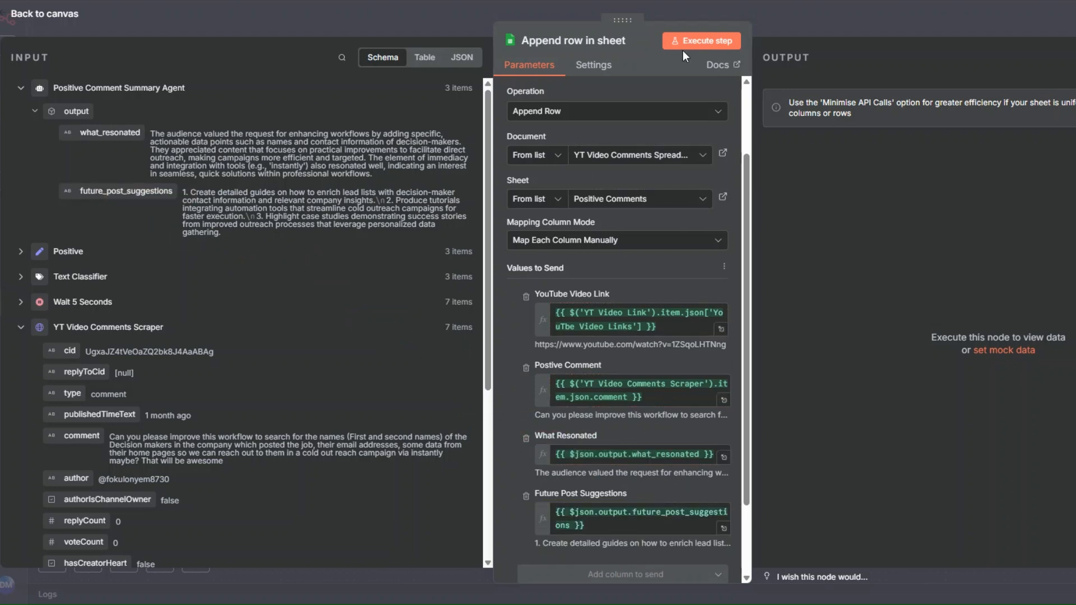
click(697, 43)
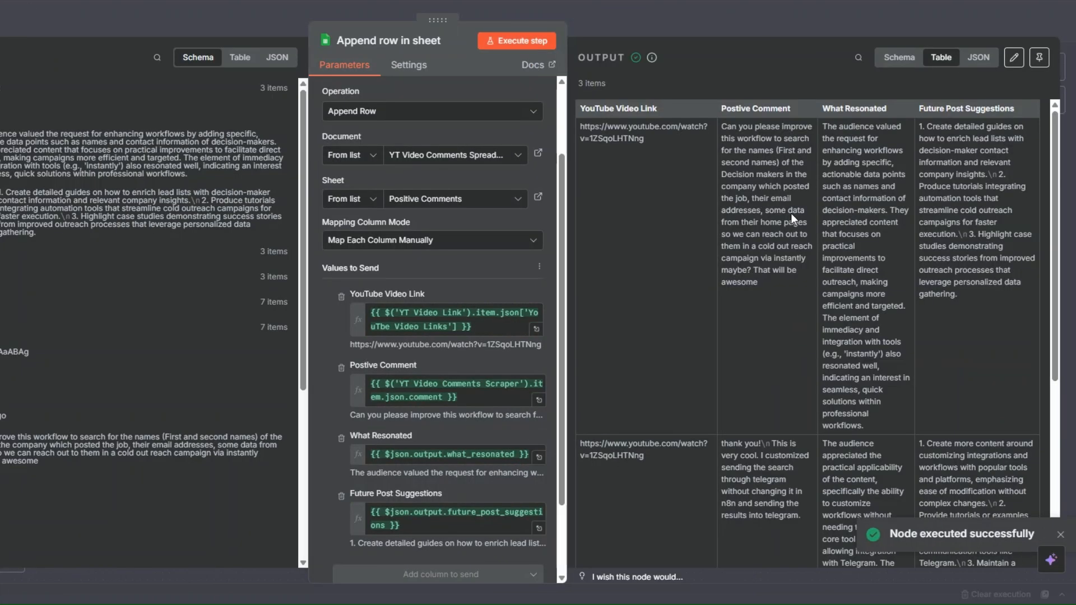
scroll(794, 322, down, 4)
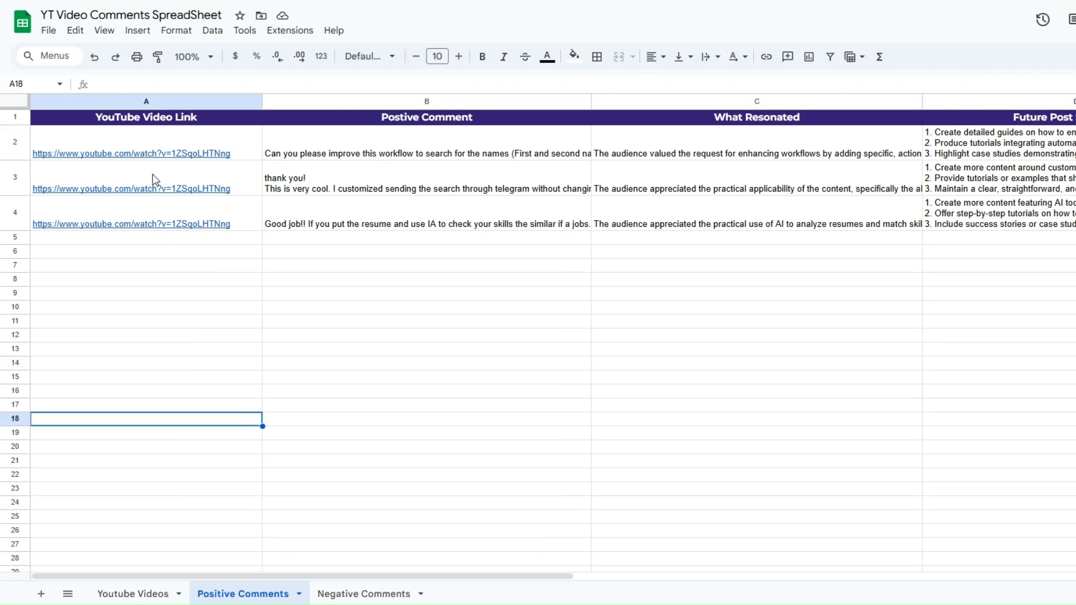
- Switch to YT Video Comments SpreadSheet in Google Sheets and set the font of cells A2:D20 in Positive Comments to Montserrat
click(152, 151)
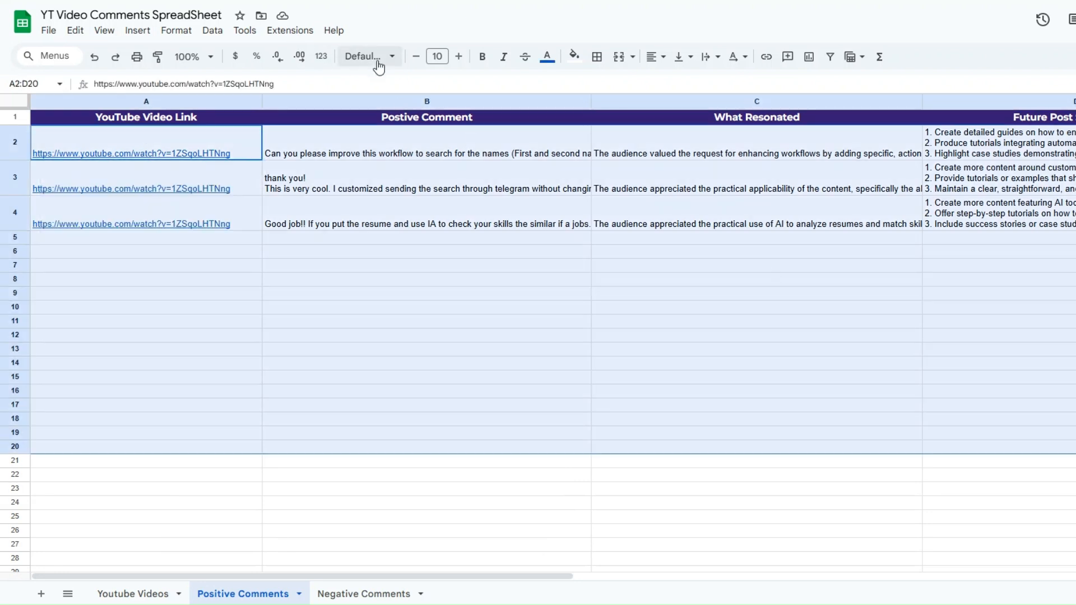
click(375, 60)
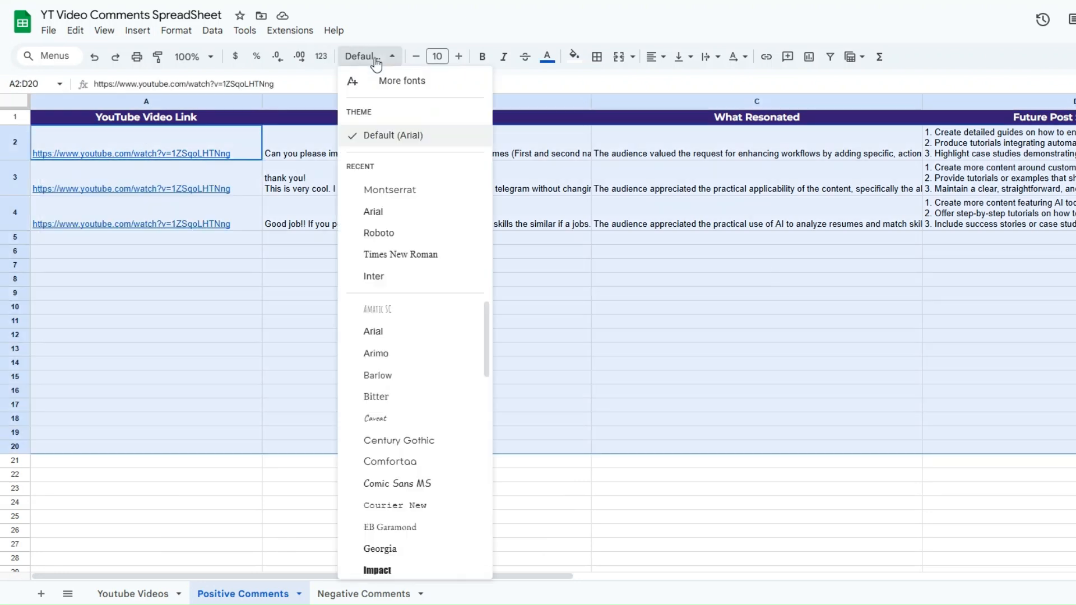
click(435, 188)
click(462, 253)
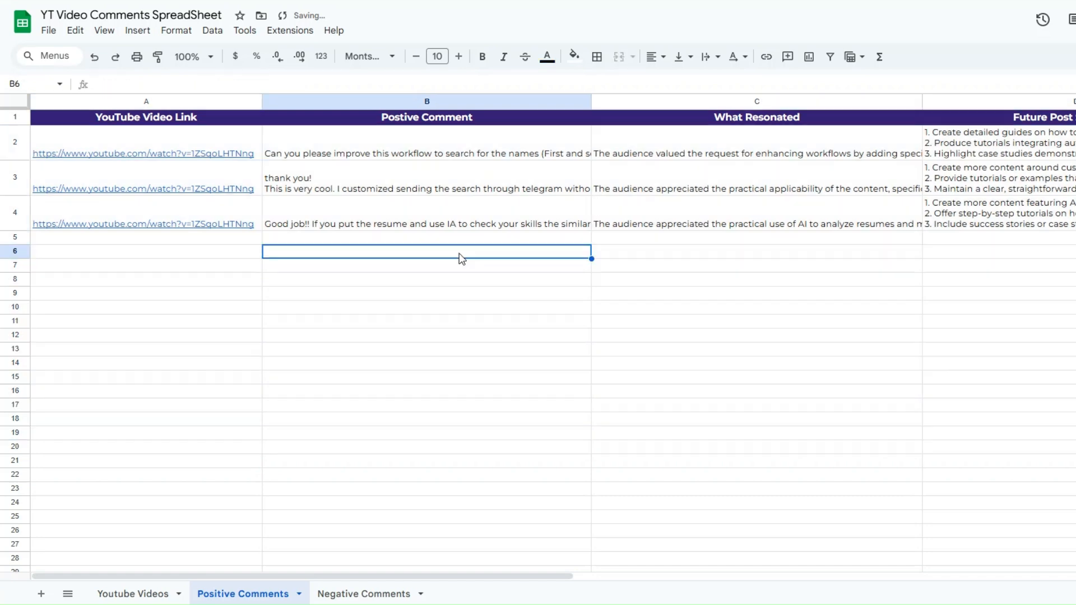
- Examine the appended rows in the Positive Comments sheet, reading the full What Resonated and Future Post Suggestions cells
click(184, 266)
click(434, 237)
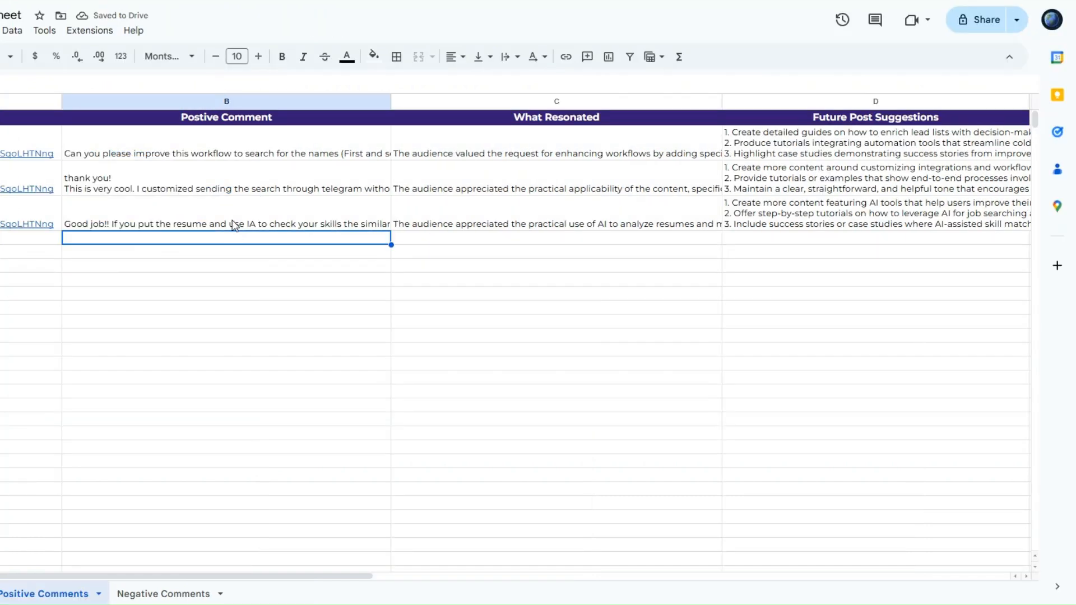
click(417, 208)
triple_click(418, 208)
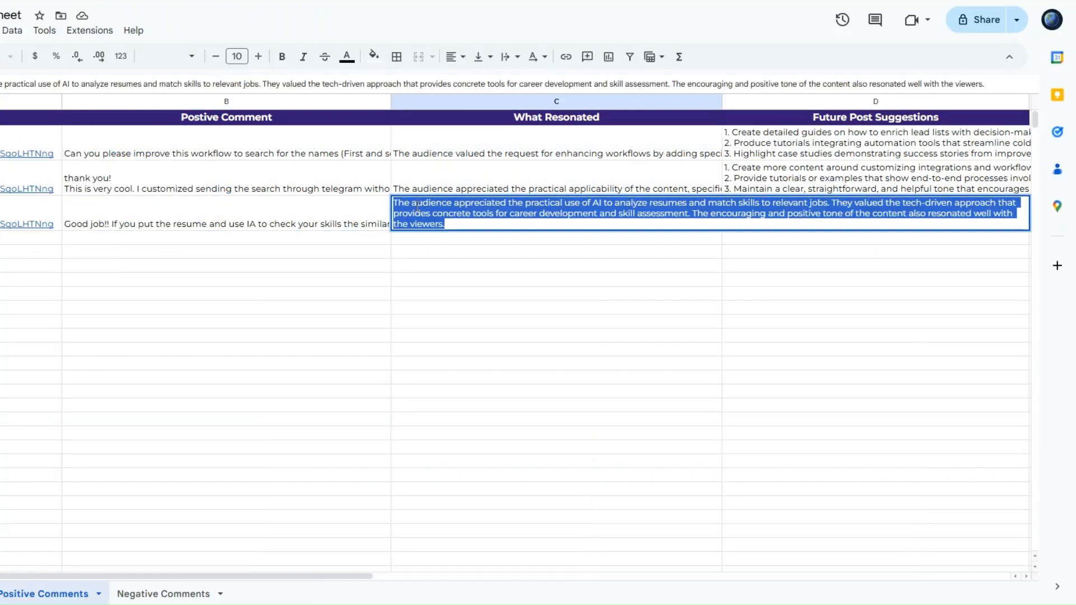
click(556, 283)
click(813, 154)
double_click(812, 154)
click(746, 277)
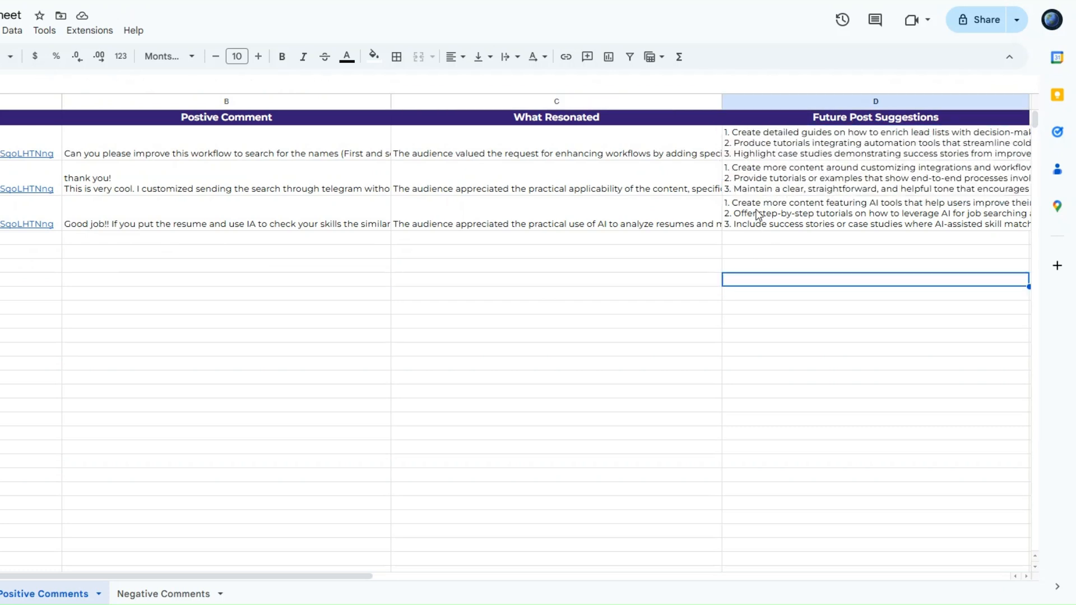
double_click(747, 227)
click(704, 295)
click(354, 295)
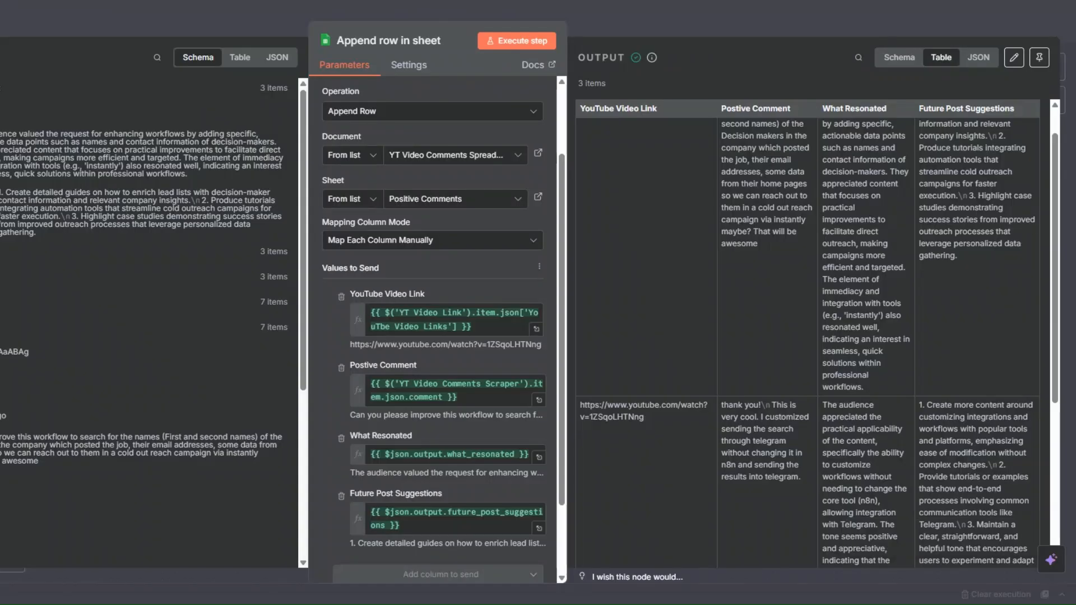
- Return to the n8n canvas, shift the append node slightly away from the agent, and rename it Positive Comments
key(Escape)
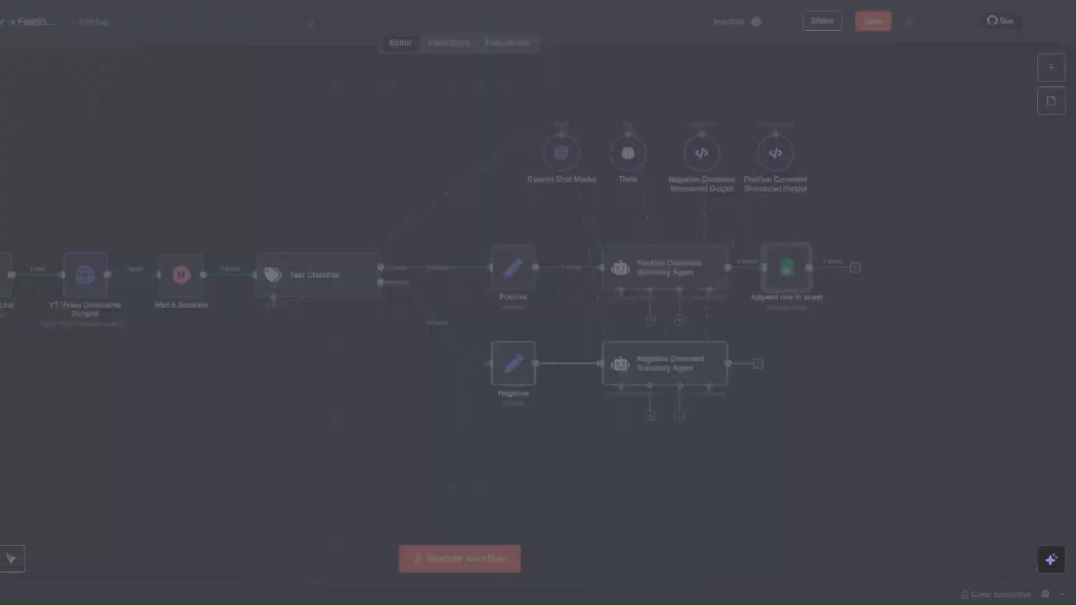
drag(787, 268, 802, 268)
right_click(798, 287)
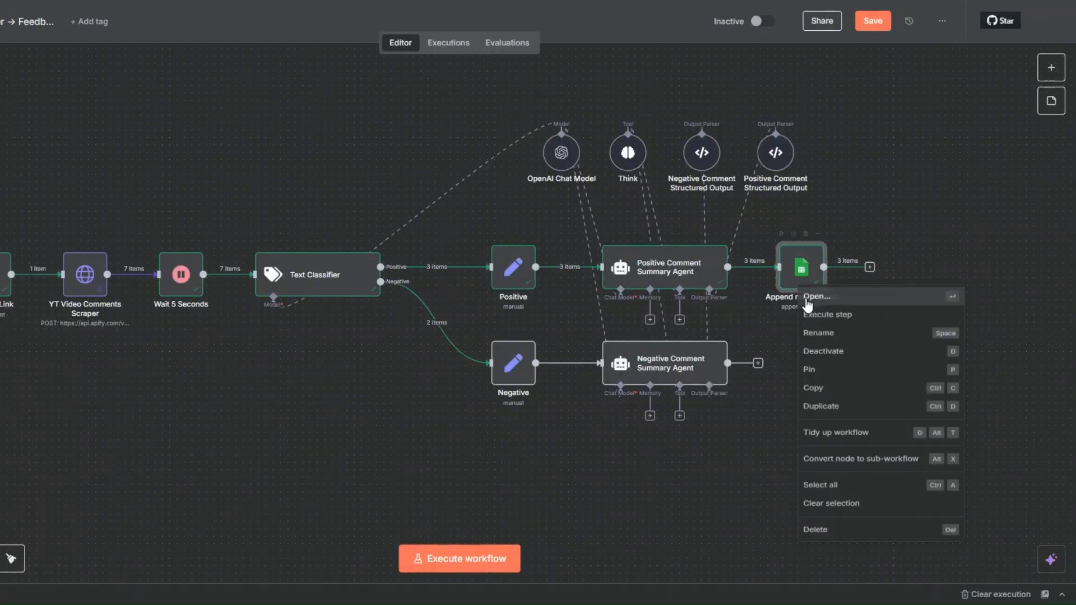
click(806, 337)
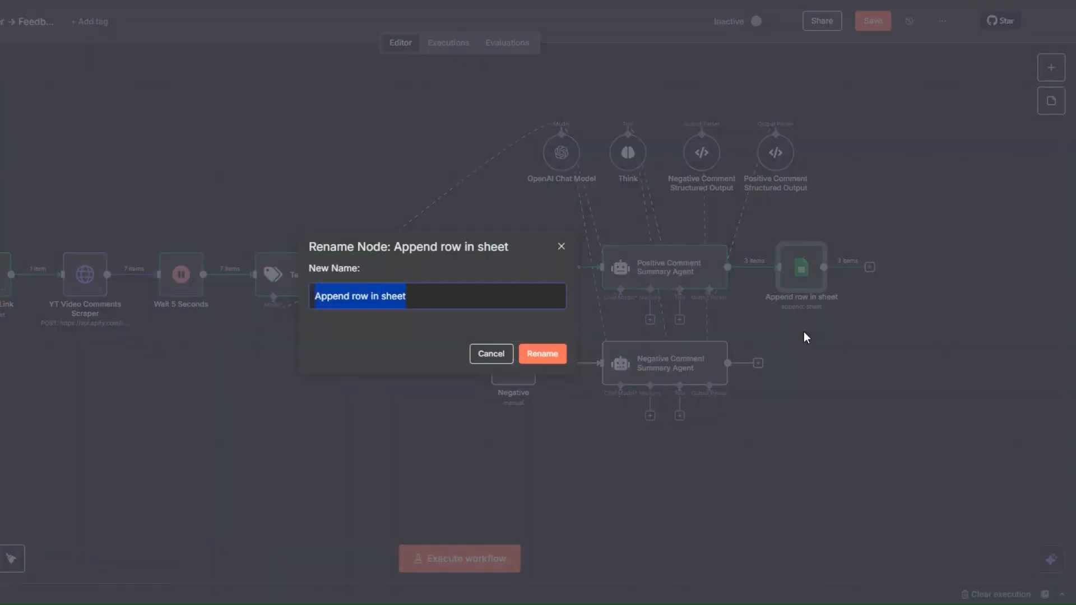
text(Positive Comments)
key(Return)
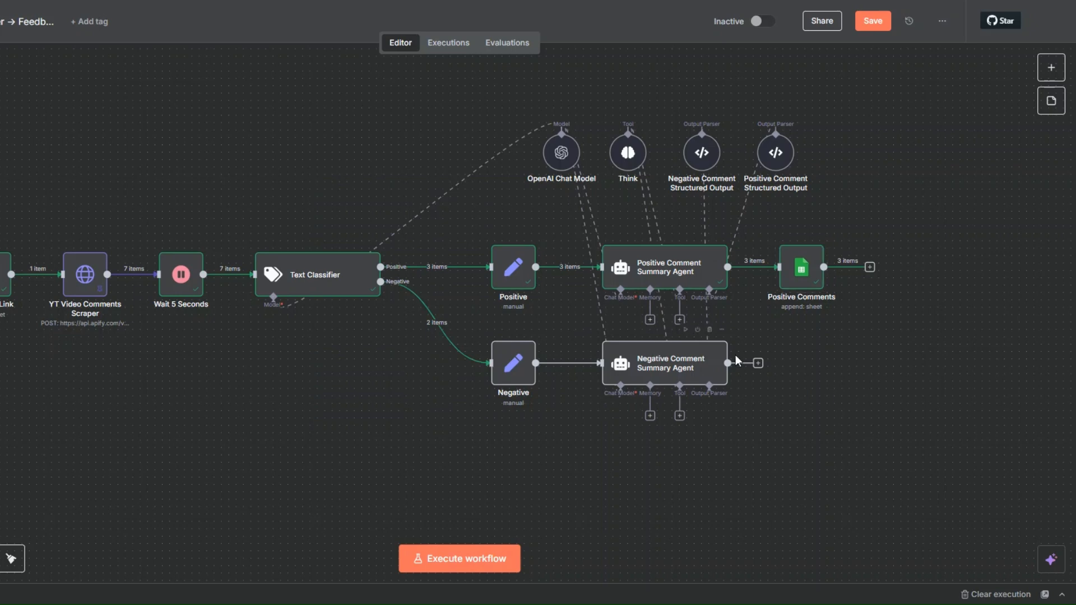
- Execute the Negative node and the Negative Comment Summary Agent, and save the workflow
mouse_move(508, 349)
click(494, 329)
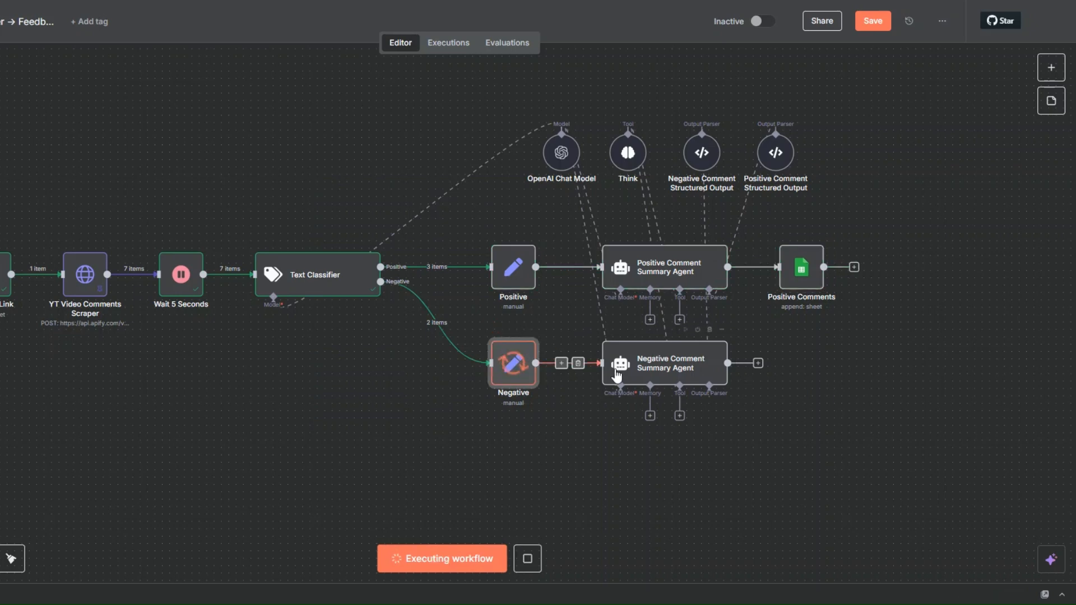
click(686, 330)
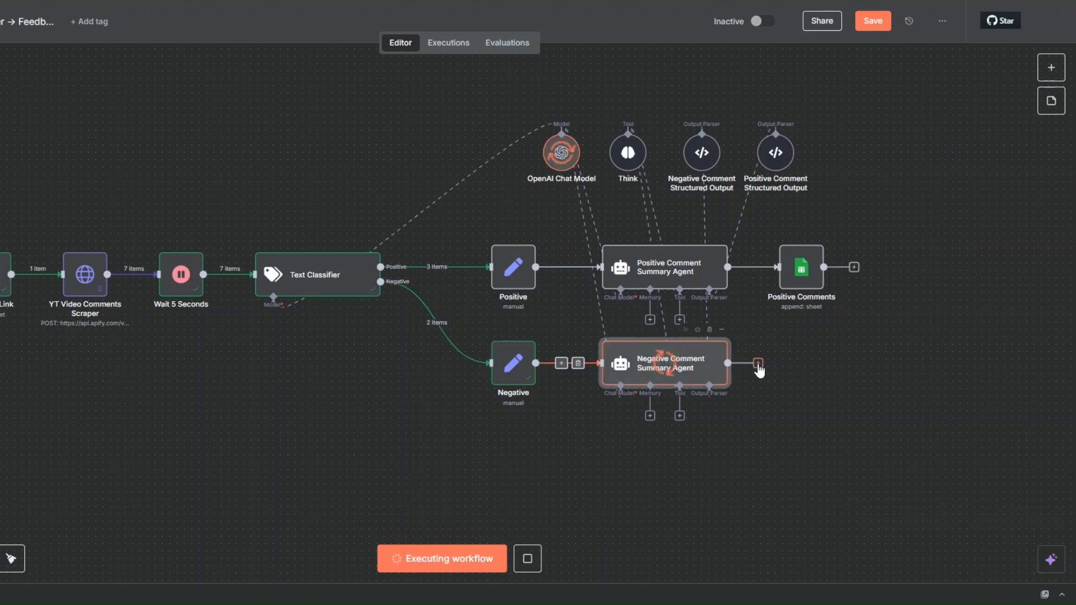
click(884, 22)
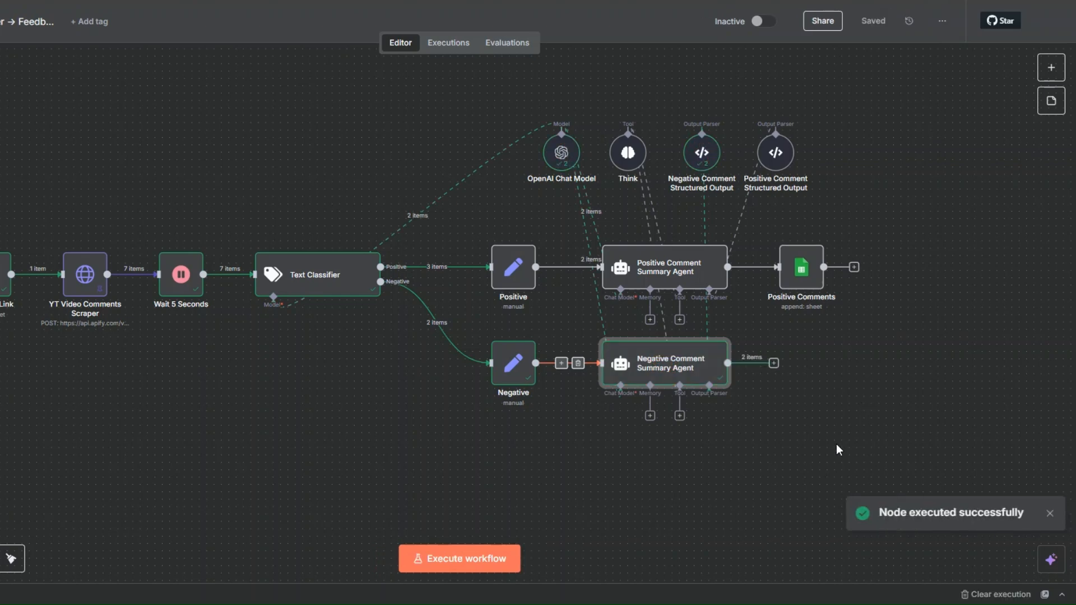
- Review the issues_raised and improvement_suggestions output of the Negative Comment Summary Agent, and return to the canvas
right_click(701, 367)
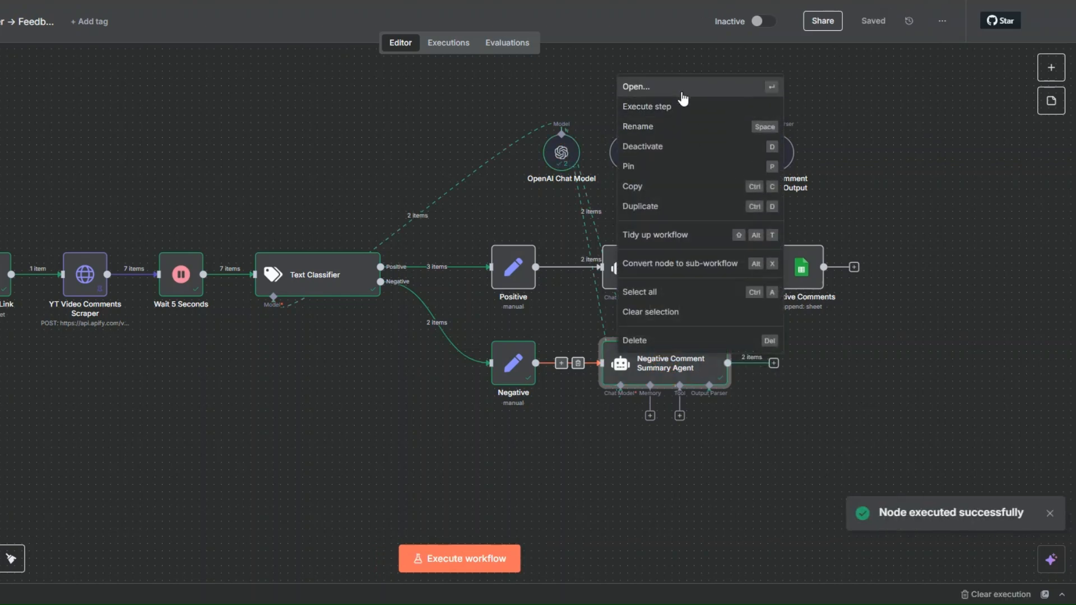
click(681, 91)
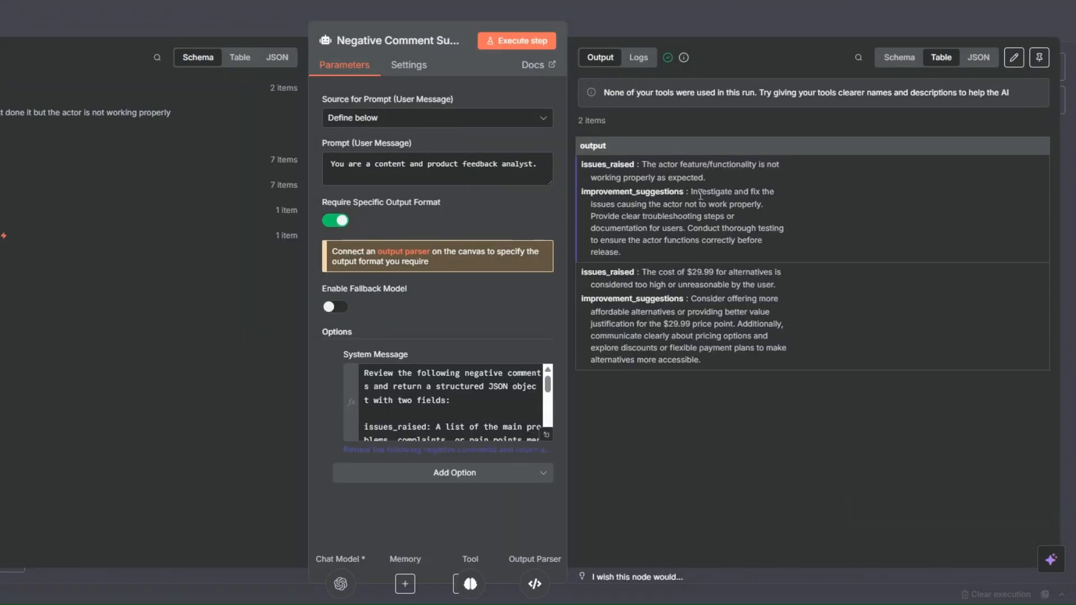
key(Escape)
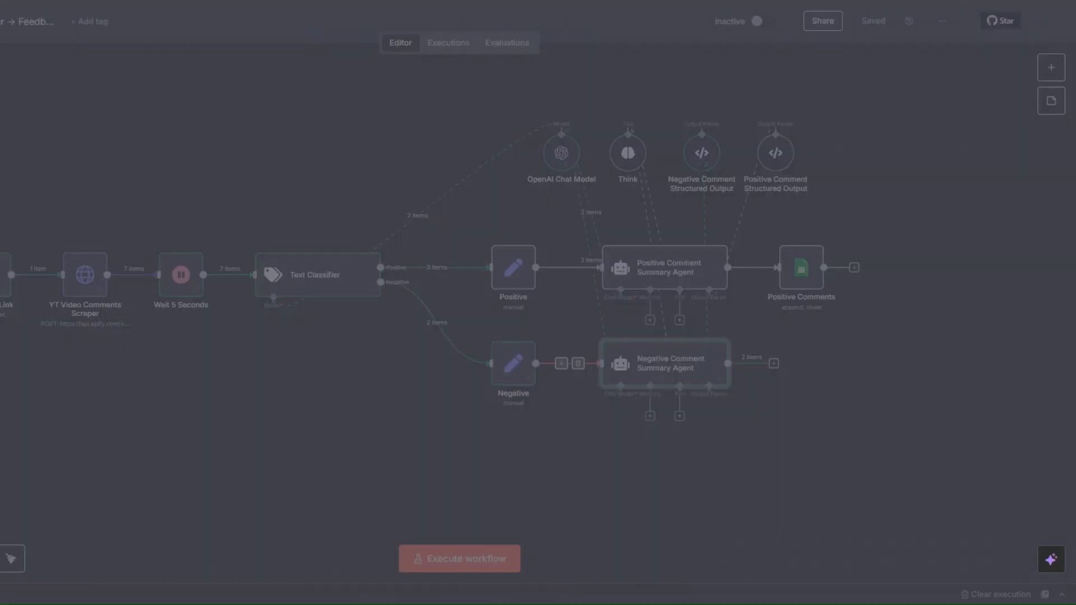
- Add a Google Sheets Append row in sheet node after the Negative Comment Summary Agent
click(774, 363)
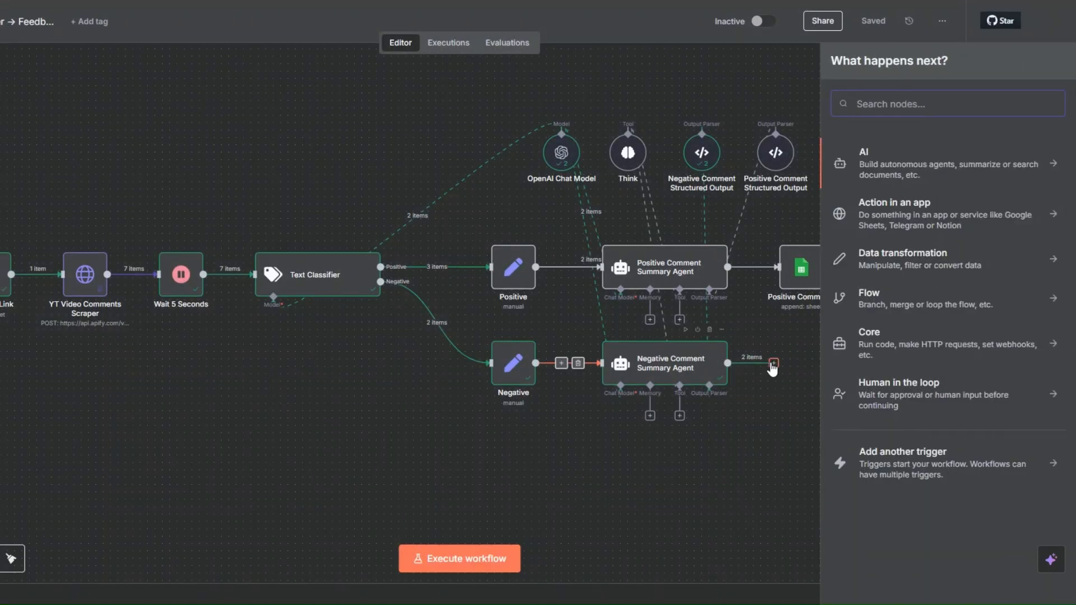
text(goo)
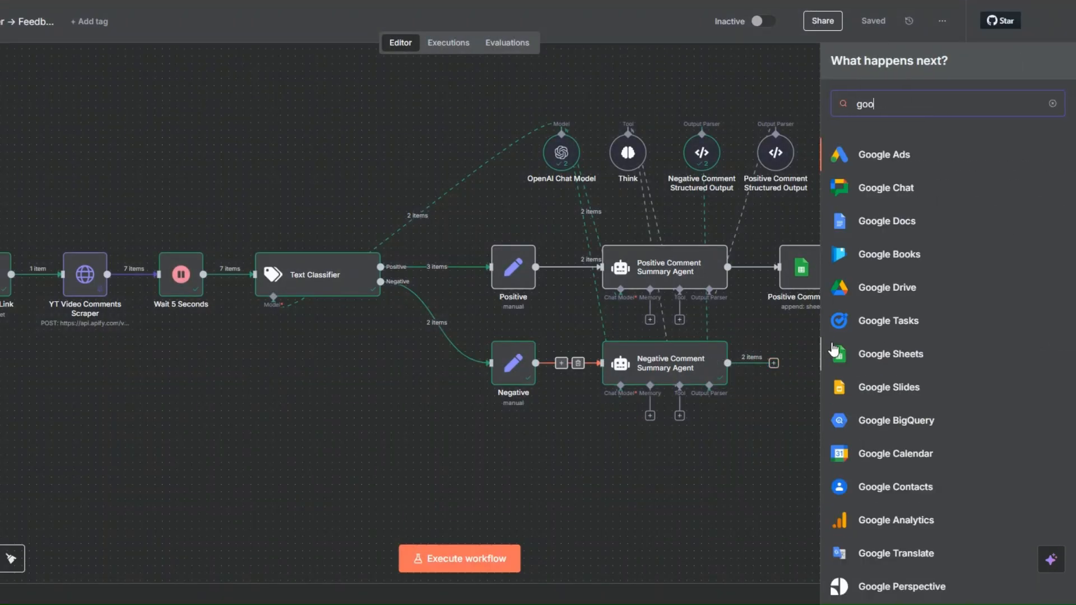
click(884, 357)
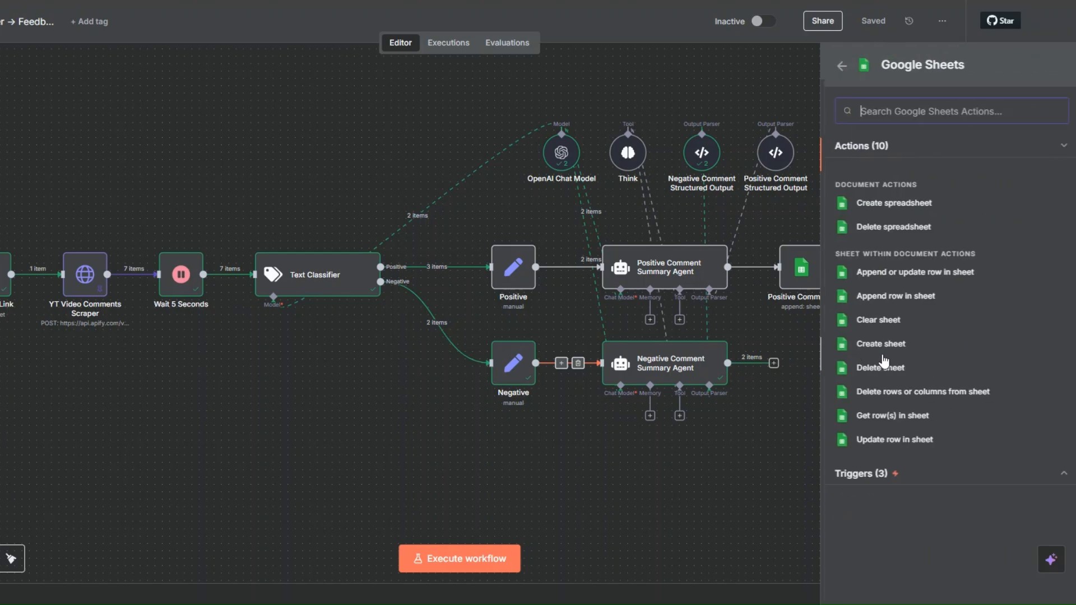
click(882, 297)
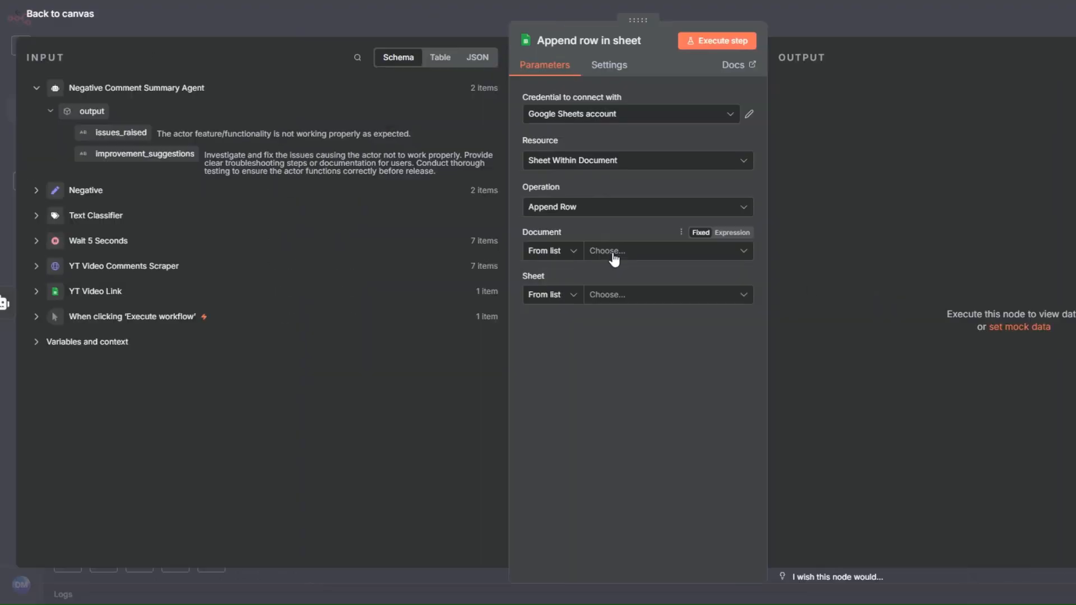
- Set the append node's document to YT Video Comments SpreadSheet and its sheet to Negative Comments
click(613, 253)
click(611, 305)
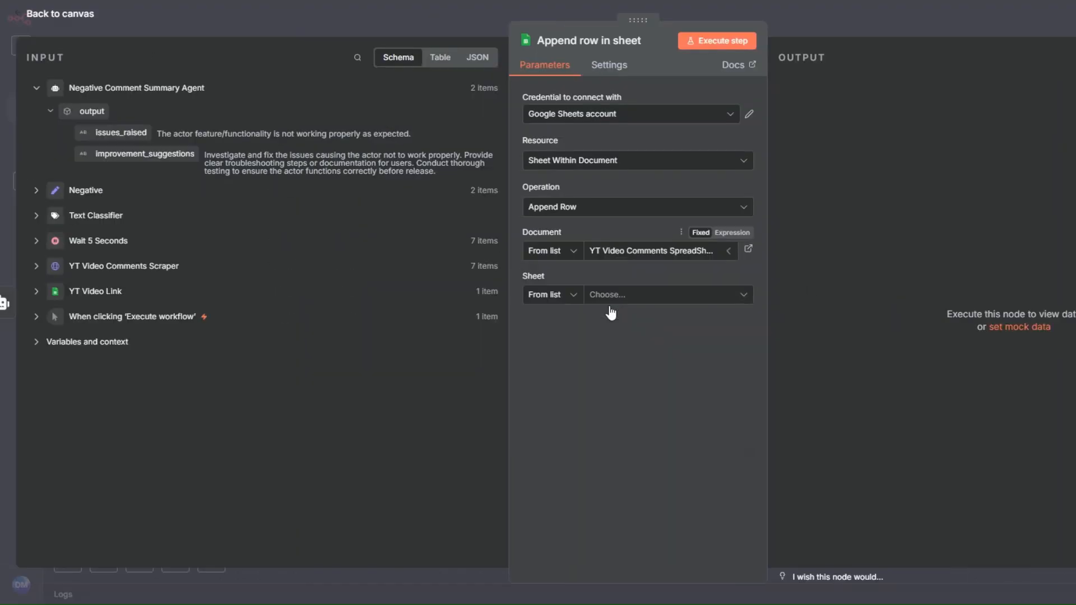
click(610, 296)
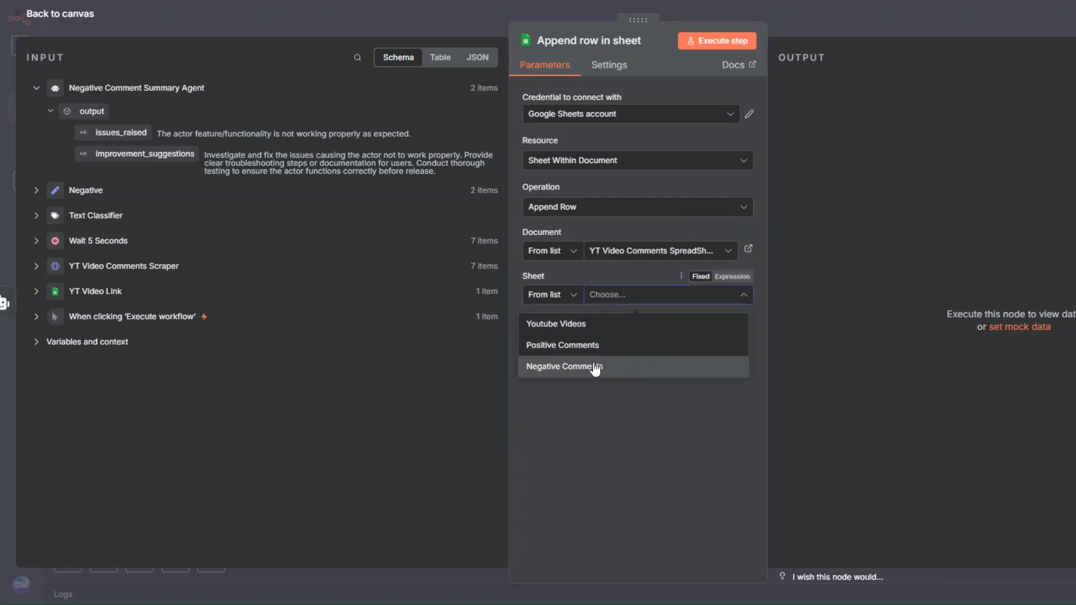
click(595, 368)
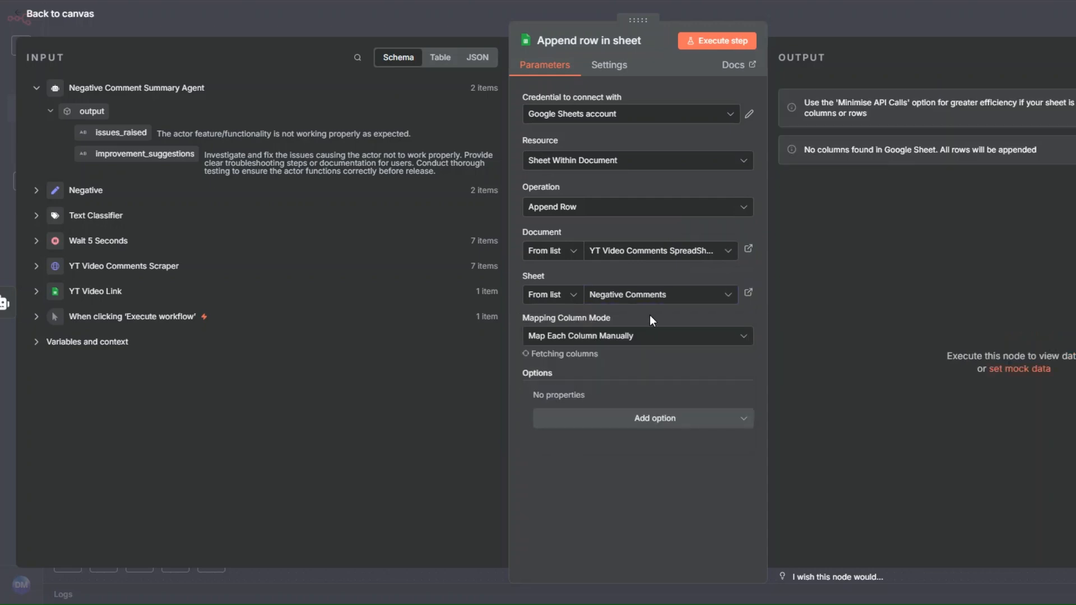
- Map YouTube Video Link to YT Video Link's YouTbe Video Links field and Negative Comment to the YT Video Comments Scraper's comment field
scroll(650, 335, down, 3)
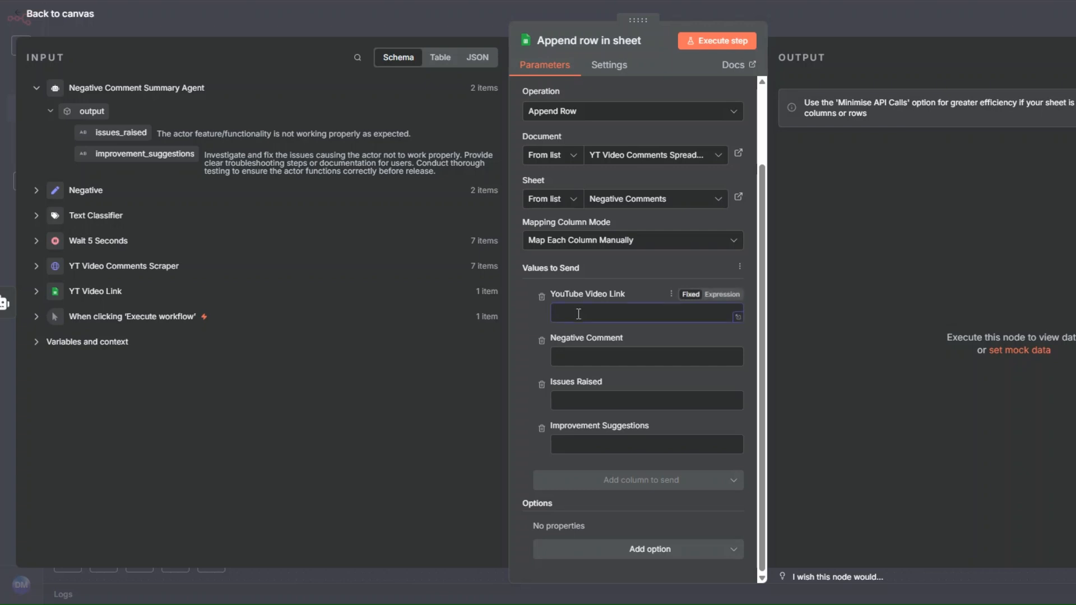
click(36, 292)
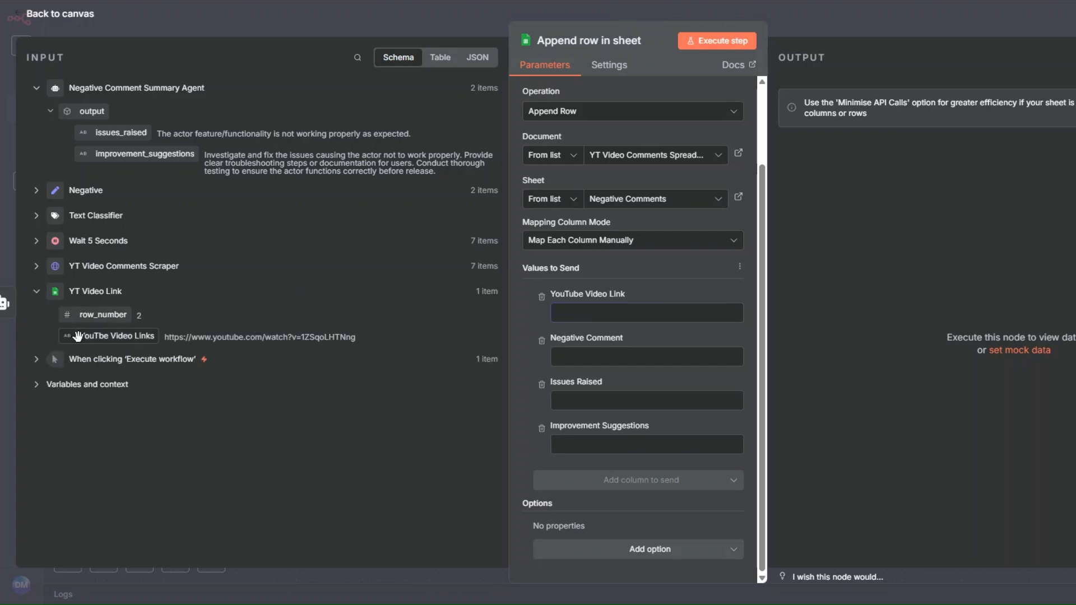
drag(78, 336, 563, 313)
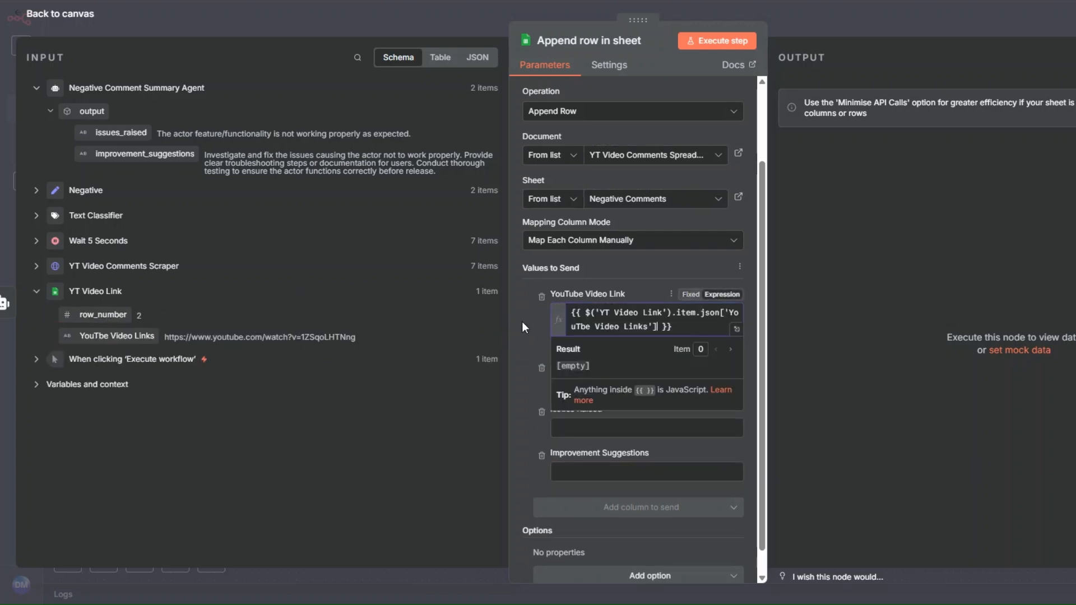
key(Tab)
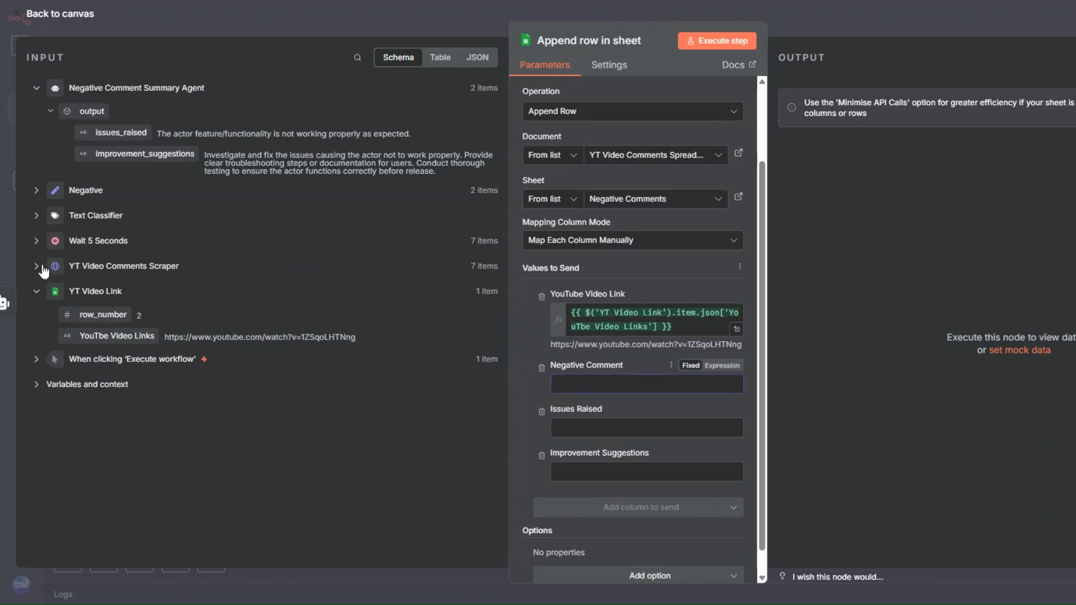
click(37, 266)
drag(97, 374, 560, 384)
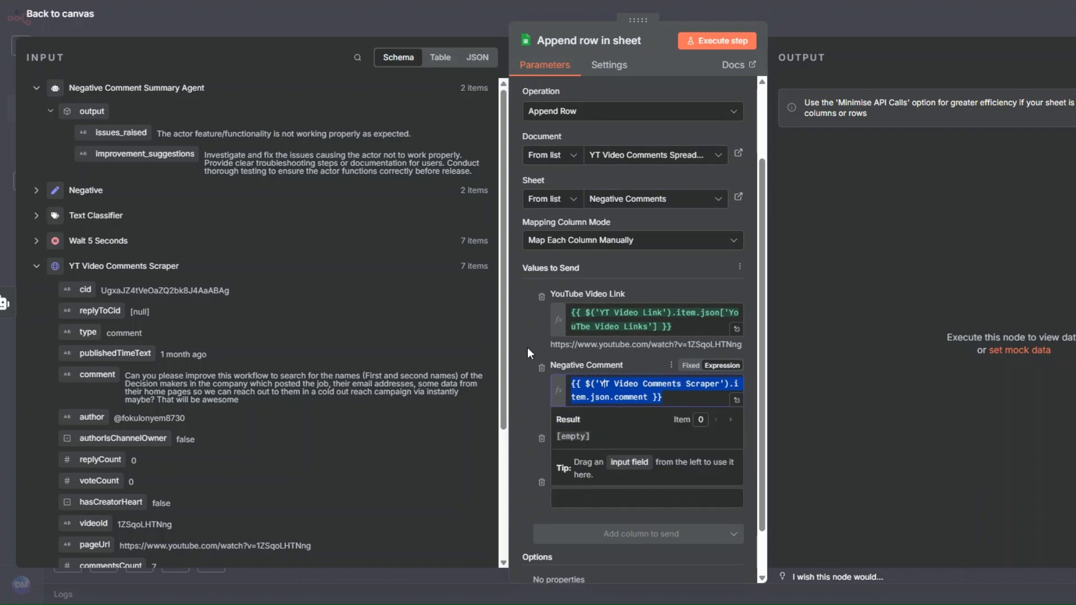
- Map Issues Raised and Improvement Suggestions to the agent's issues_raised and improvement_suggestions fields, and run the append step
click(575, 460)
drag(120, 133, 579, 451)
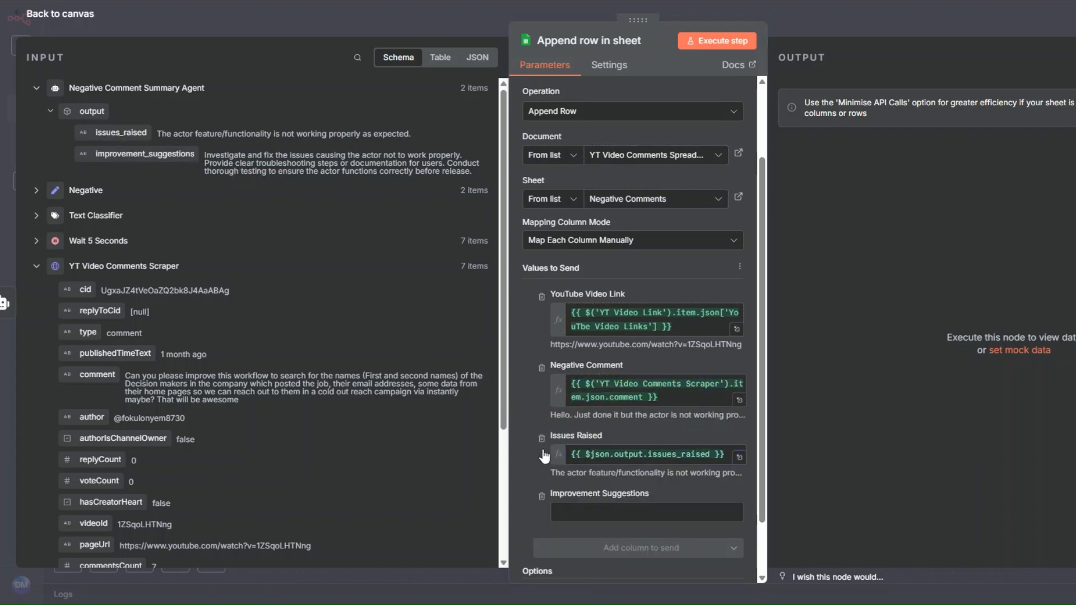
drag(144, 154, 598, 514)
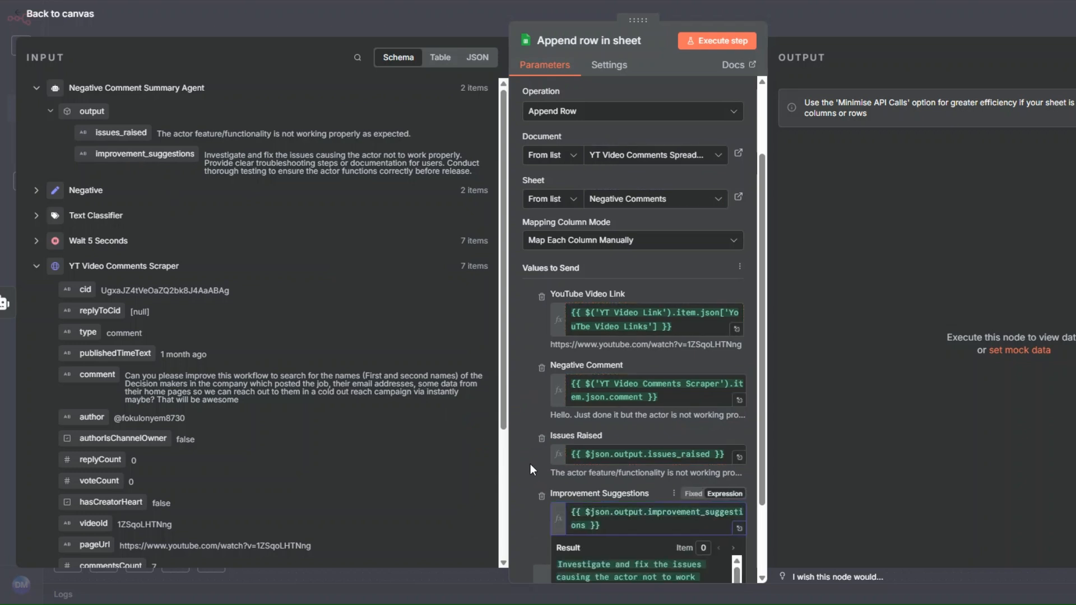
click(713, 43)
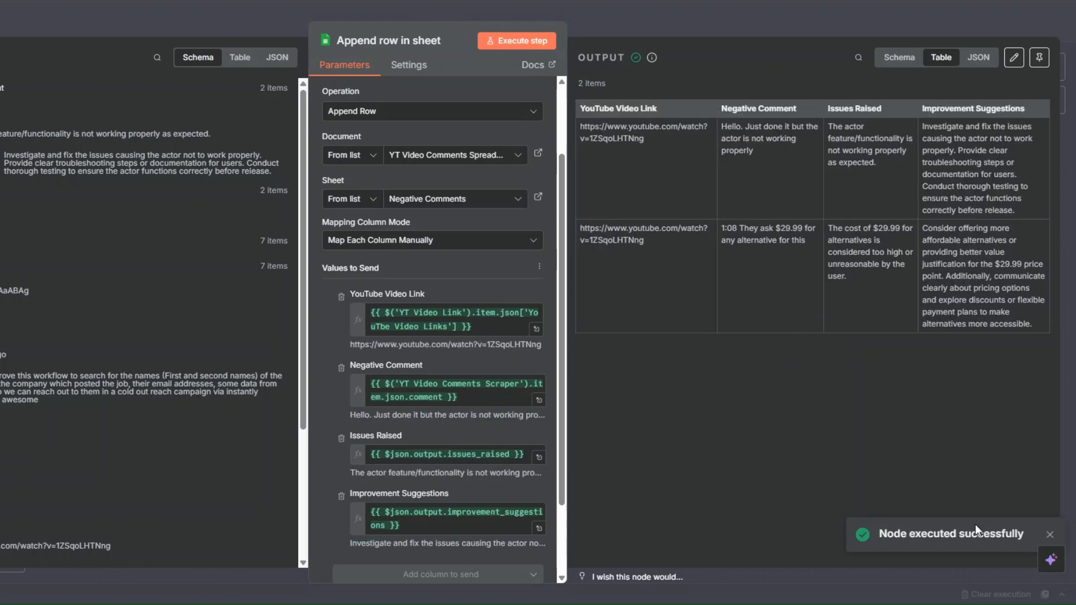
key(Escape)
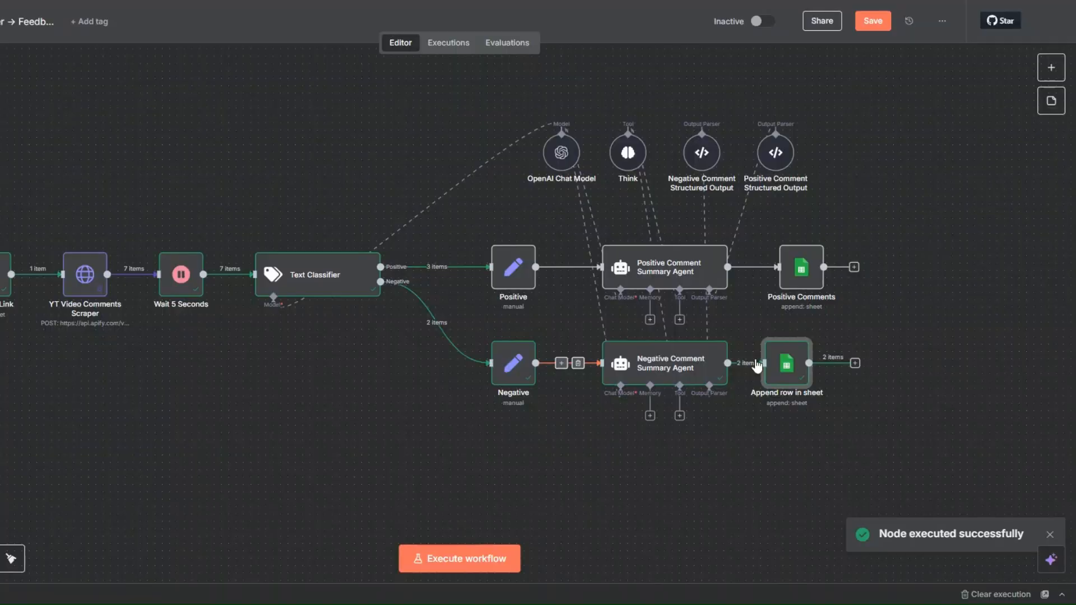
- Rename the new append node Negative Comments, align it directly below the Positive Comments node, and save the workflow
right_click(801, 361)
click(755, 129)
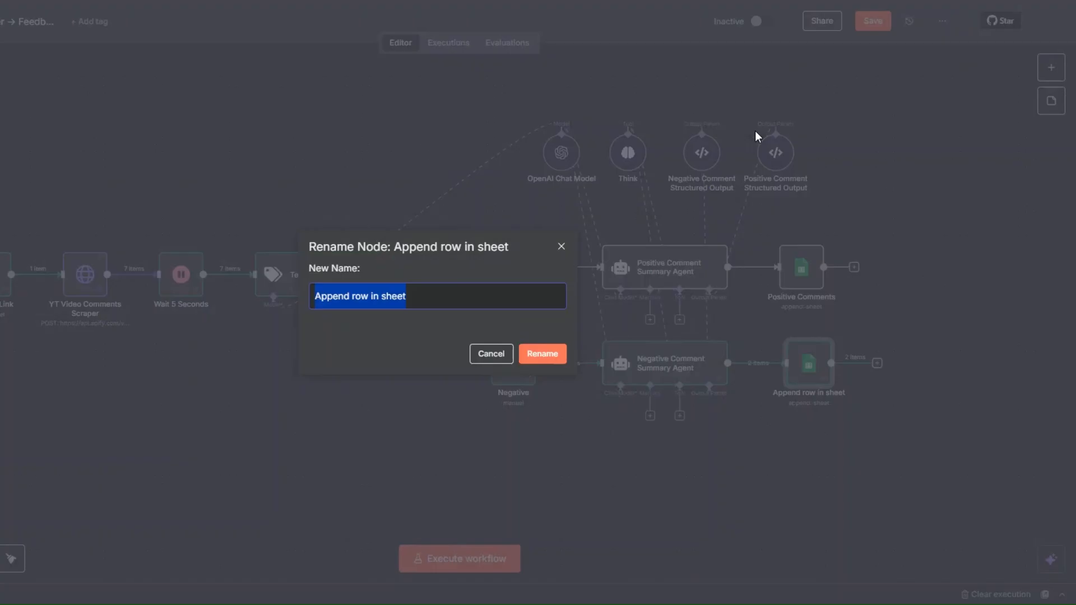
text(Negative)
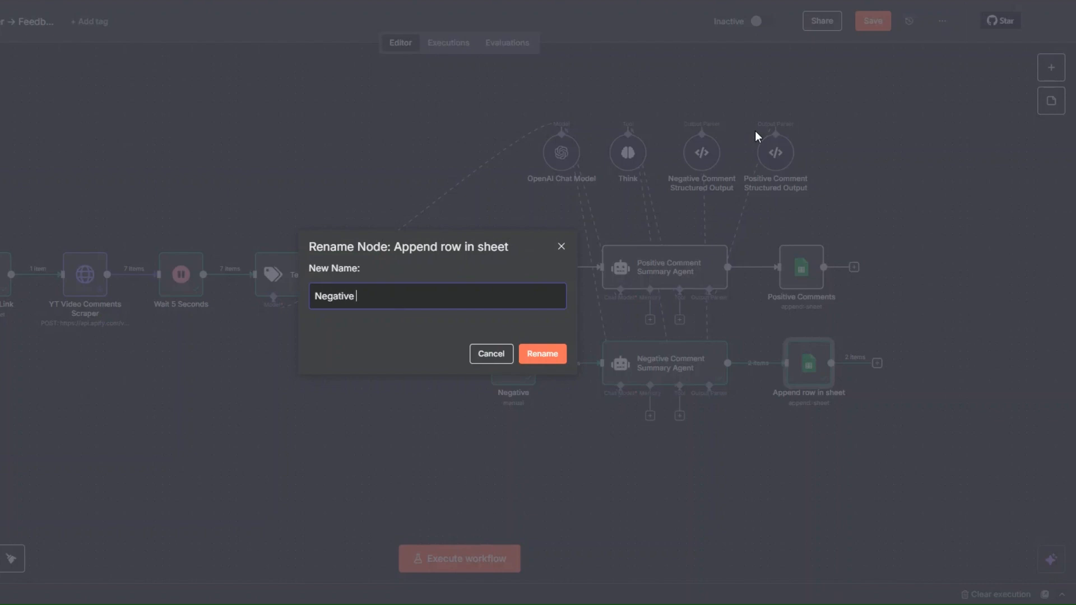
text( Comments)
click(542, 354)
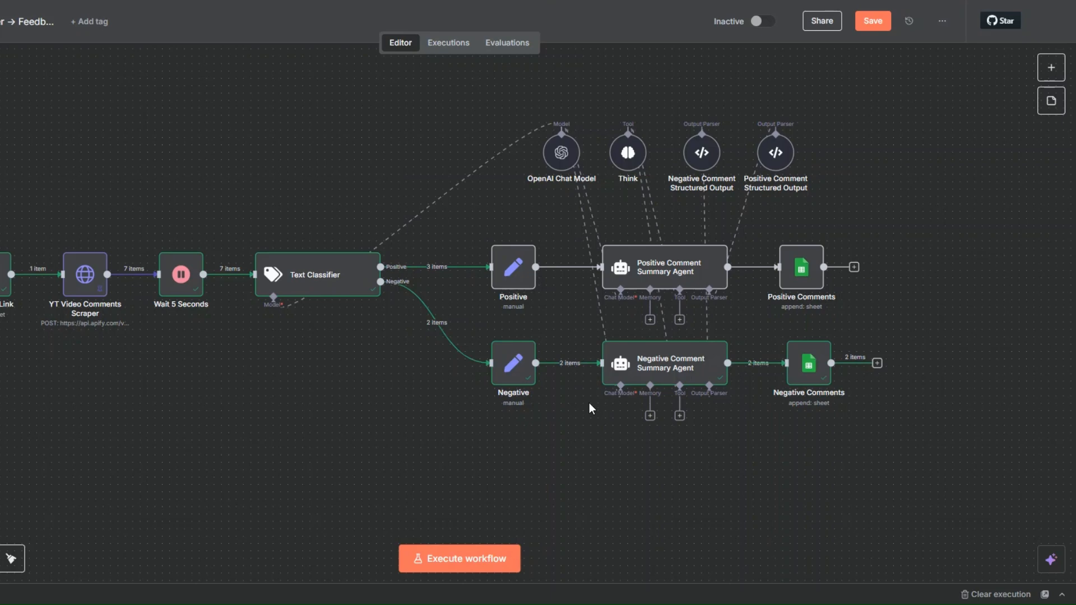
drag(805, 386, 798, 386)
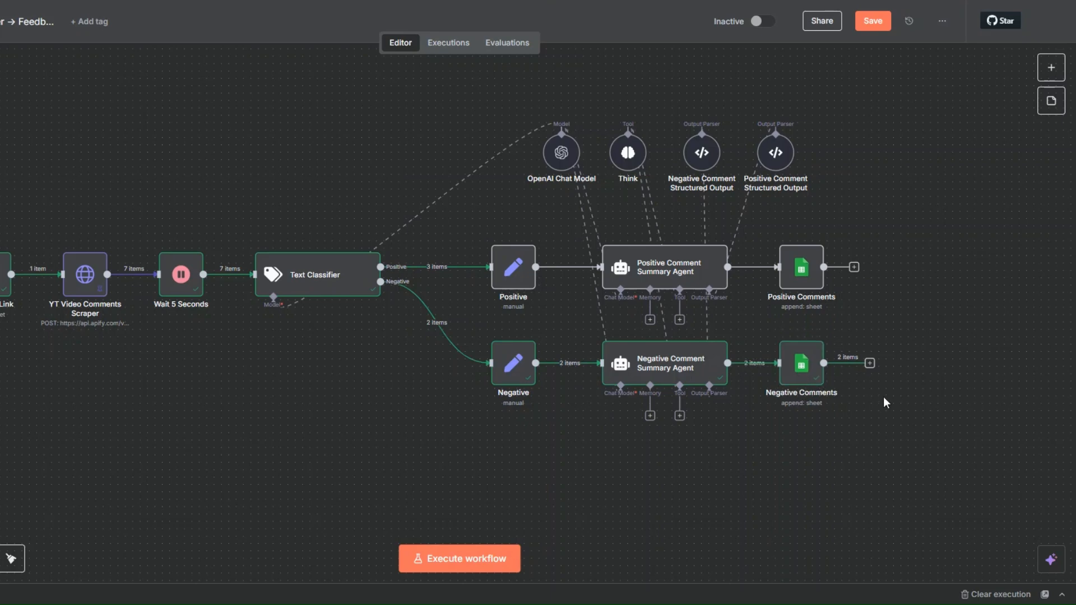
click(873, 21)
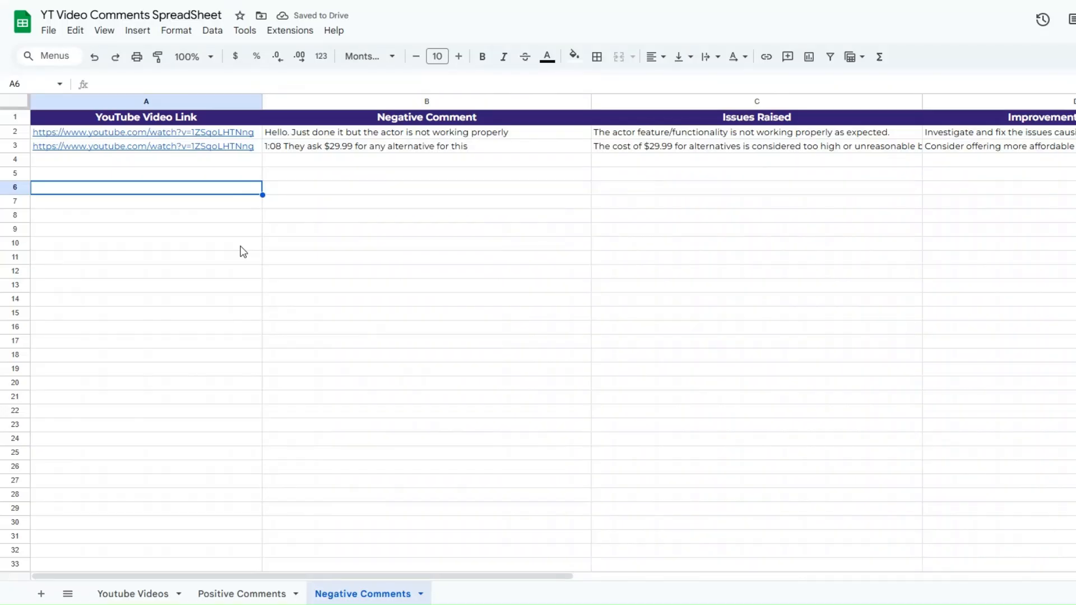
- Switch to Google Sheets and examine the appended Negative Comments rows, reading the full Issues Raised and Improvement Suggestions cells for the second comment
click(207, 163)
click(368, 177)
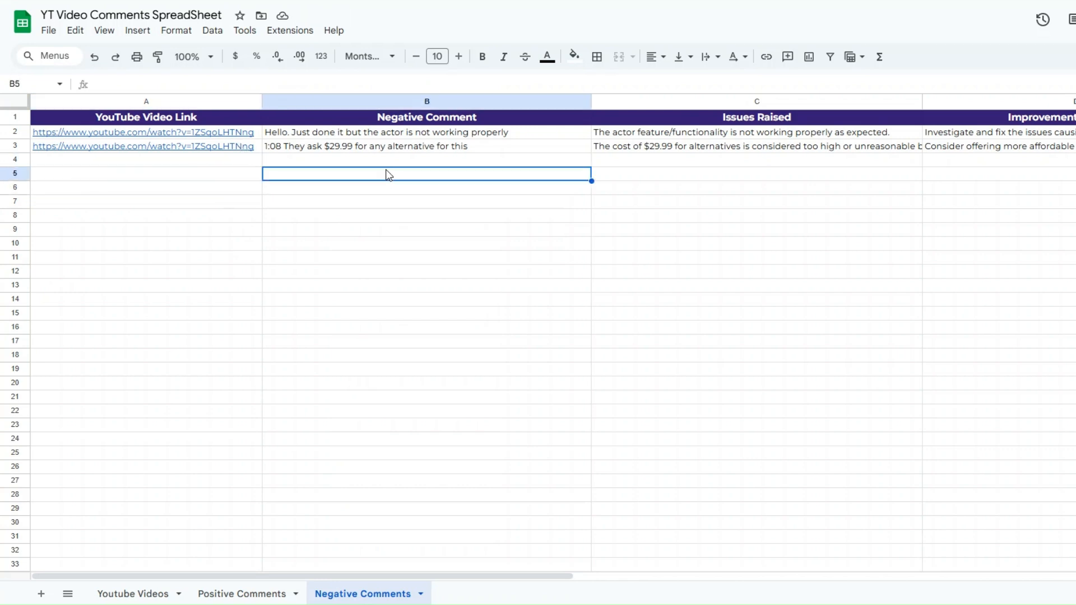
click(696, 166)
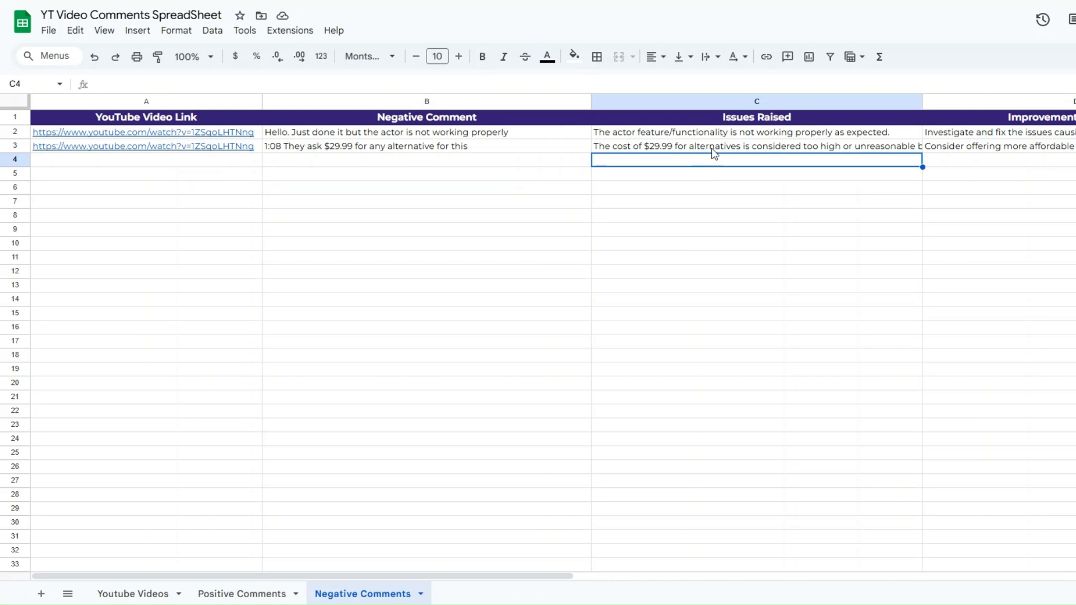
double_click(713, 146)
click(724, 178)
double_click(972, 148)
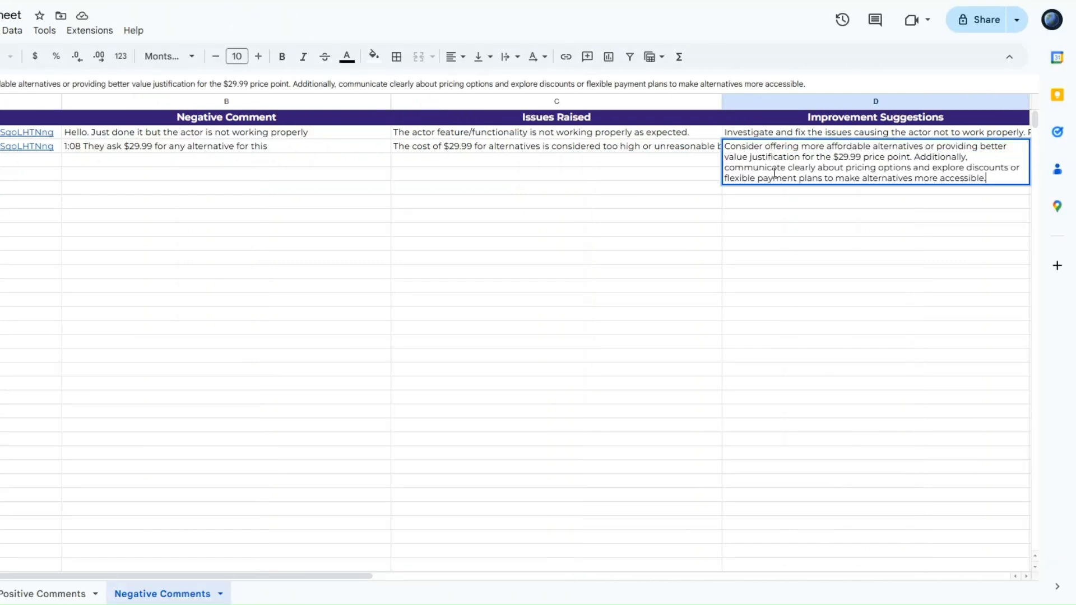
click(772, 201)
click(575, 135)
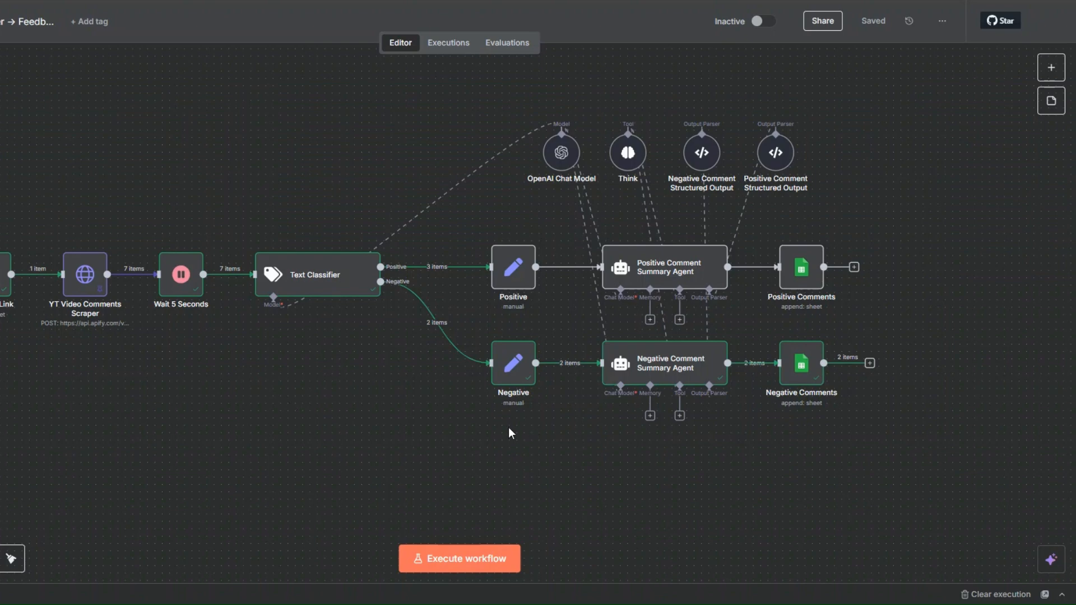
- Return to the n8n canvas, unpin the YT Video Comments Scraper node's data, and save the workflow
drag(220, 414, 292, 432)
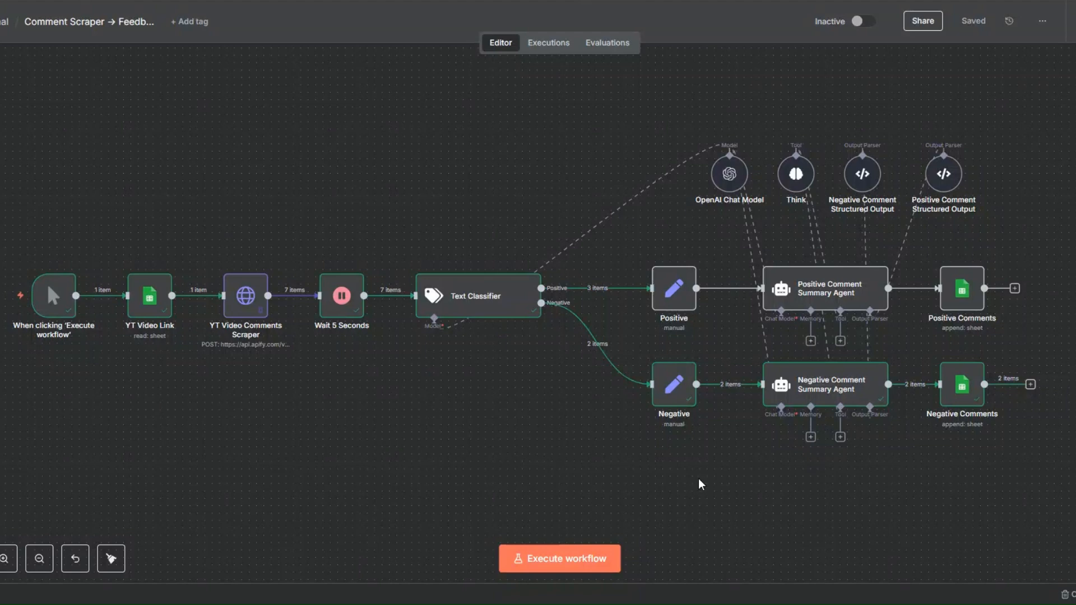
right_click(243, 309)
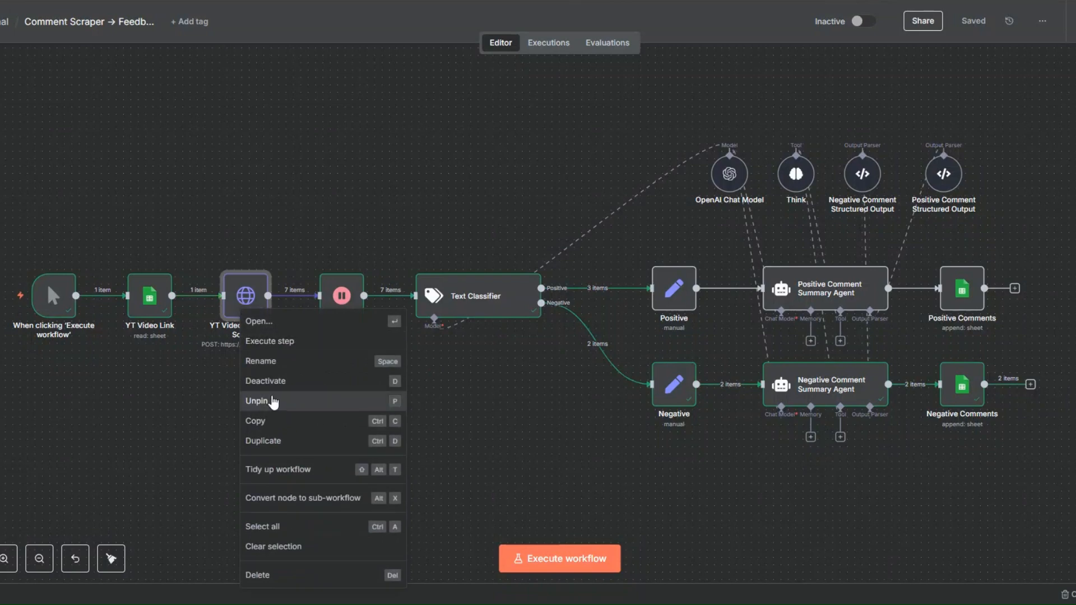
click(274, 402)
click(972, 21)
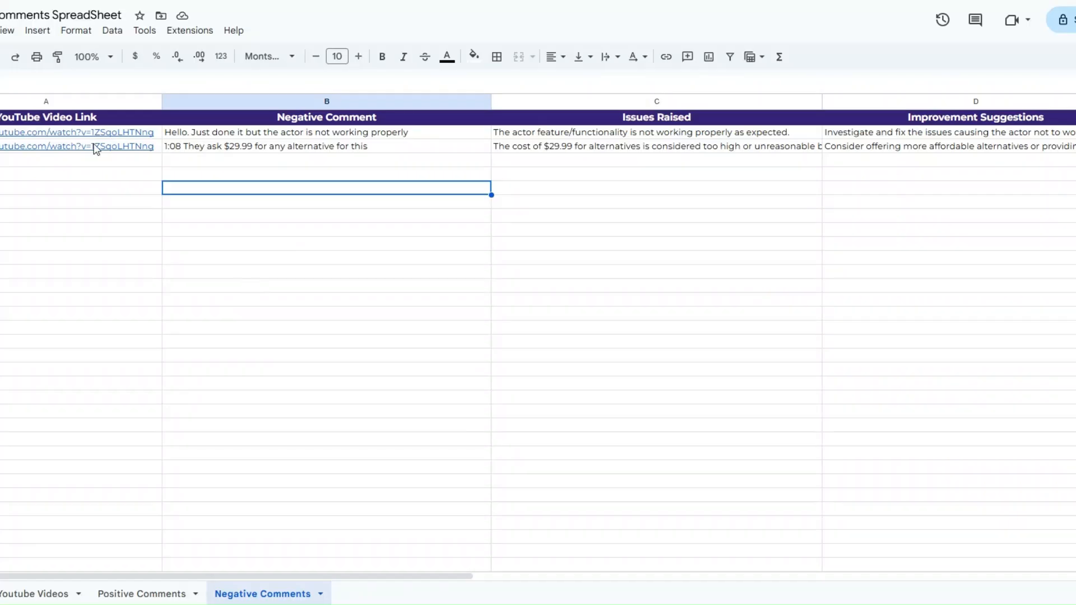
- Switch to the Google Sheets spreadsheet and clear all data rows below the header on the Negative Comments sheet
click(90, 135)
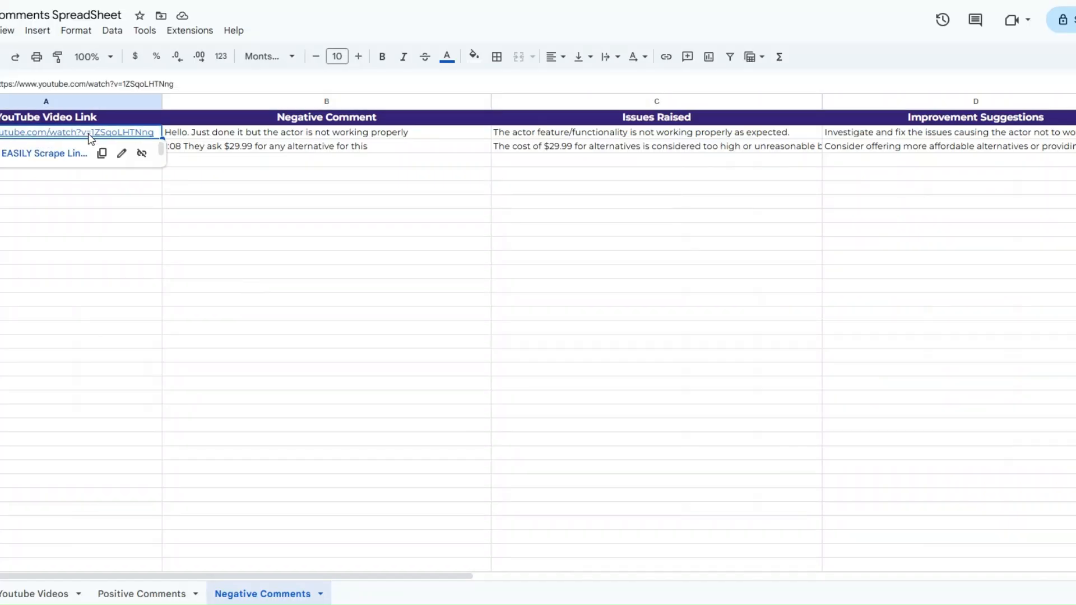
drag(89, 134, 927, 341)
key(Delete)
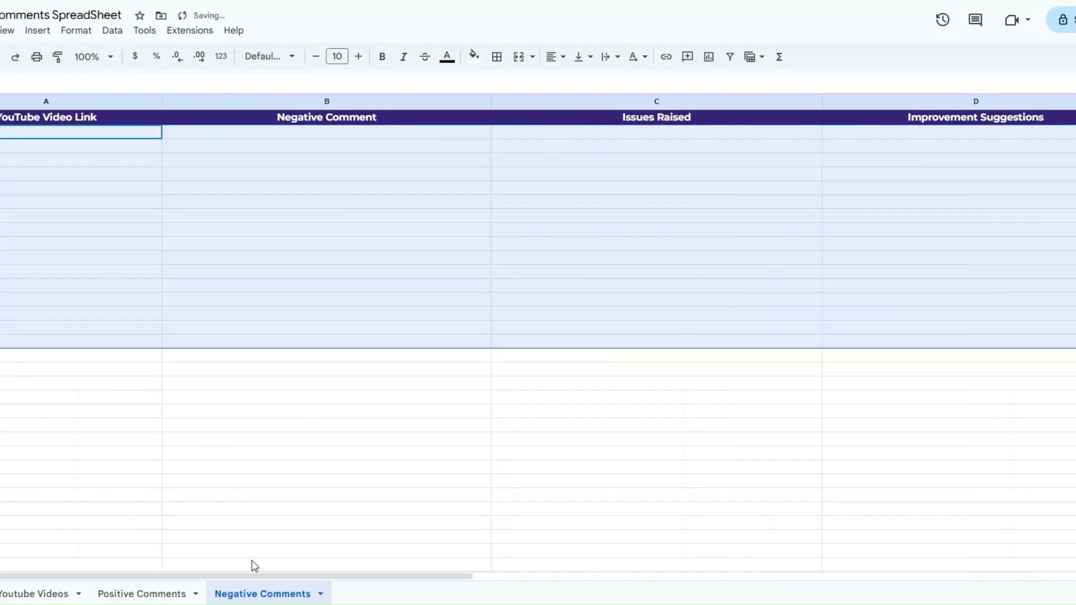
- Delete rows 2–20 on the Positive Comments sheet, keeping the header row
click(142, 594)
click(78, 143)
drag(78, 143, 953, 445)
right_click(747, 330)
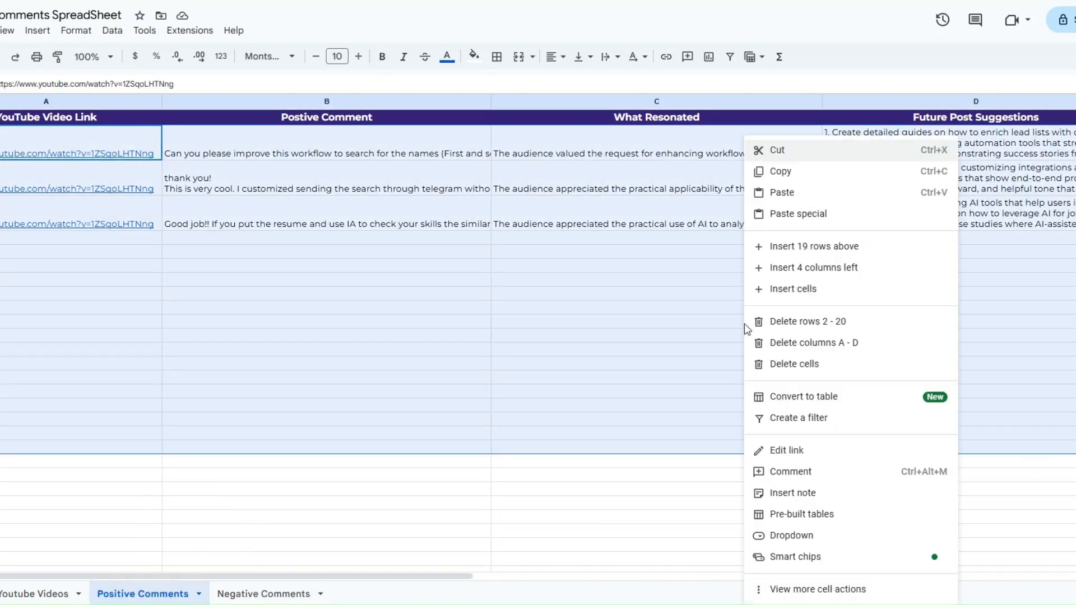
click(791, 330)
click(575, 330)
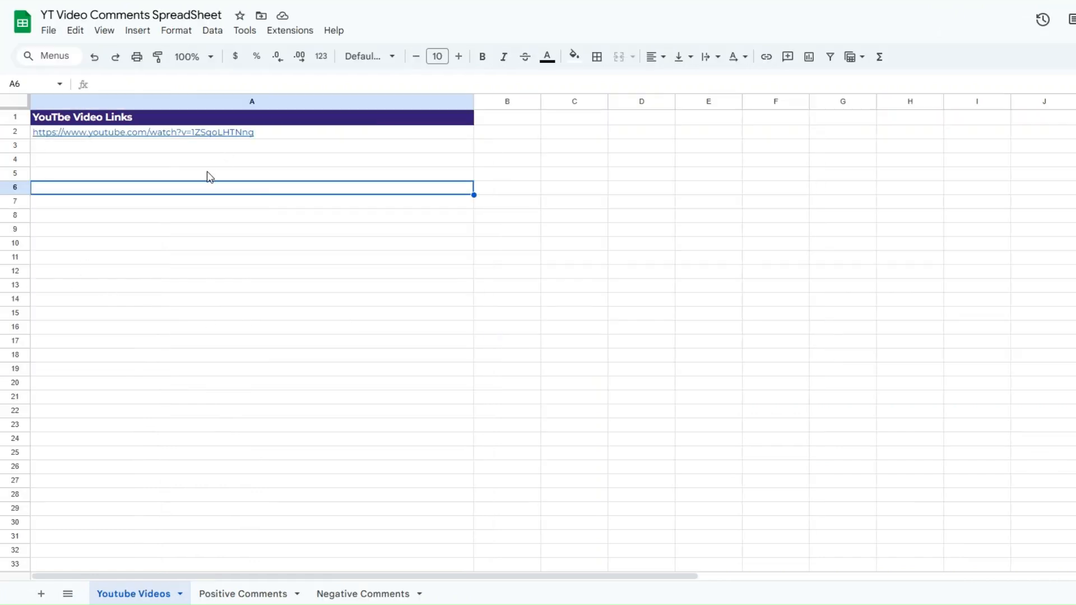
- Check the video link on the Youtube Videos sheet, return to n8n and execute the whole workflow
click(225, 136)
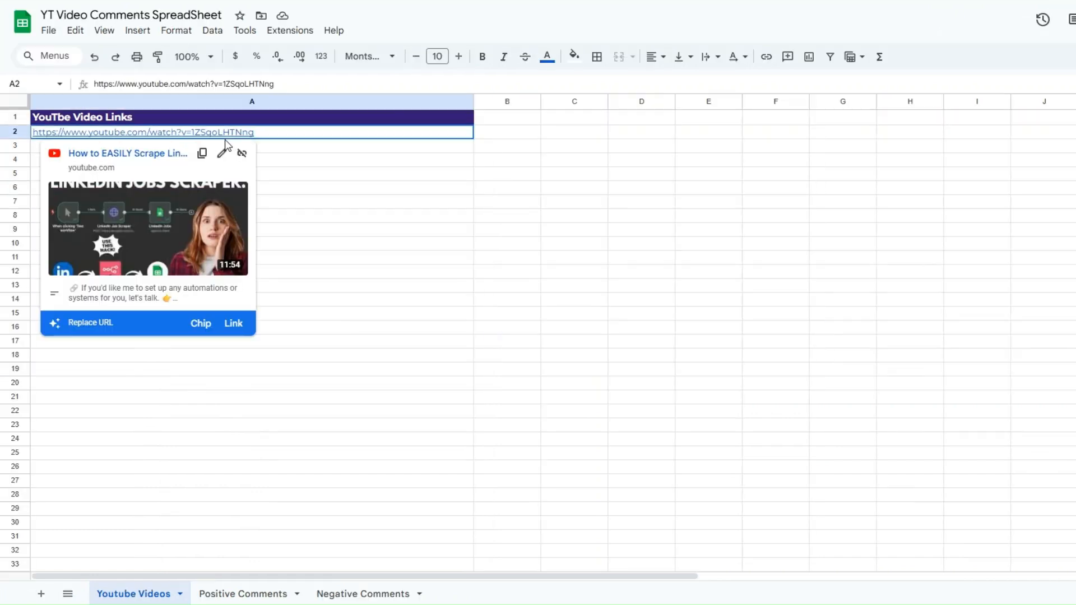
drag(224, 139, 295, 148)
click(257, 157)
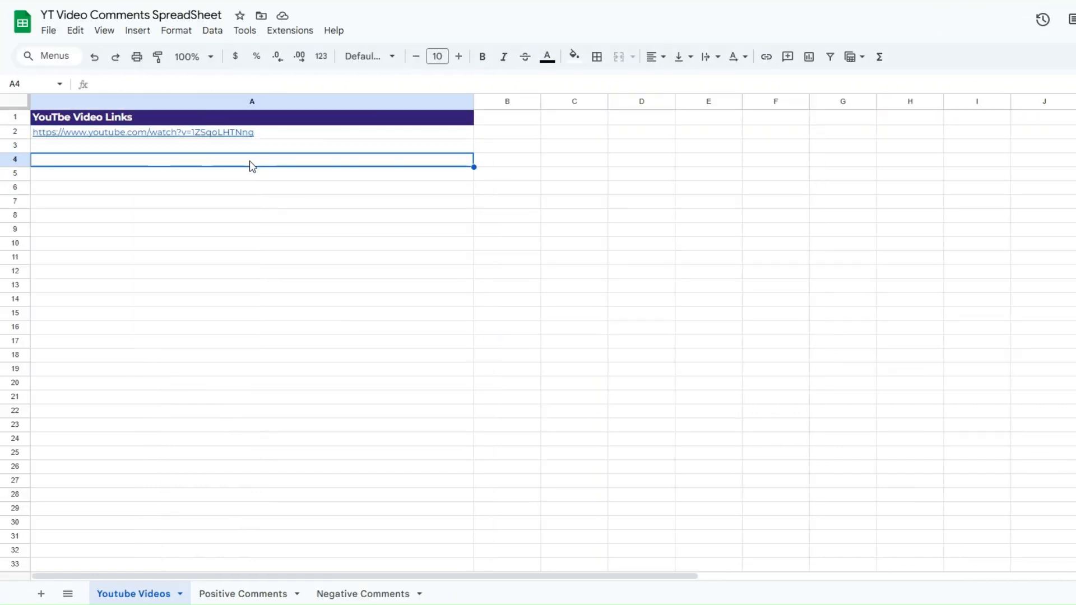
click(250, 188)
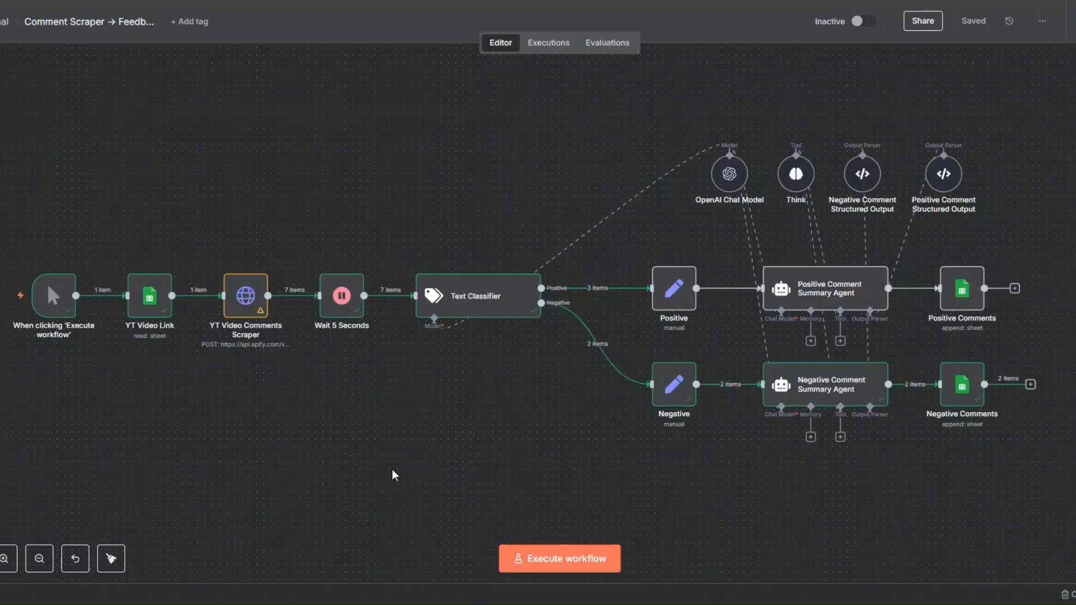
click(538, 560)
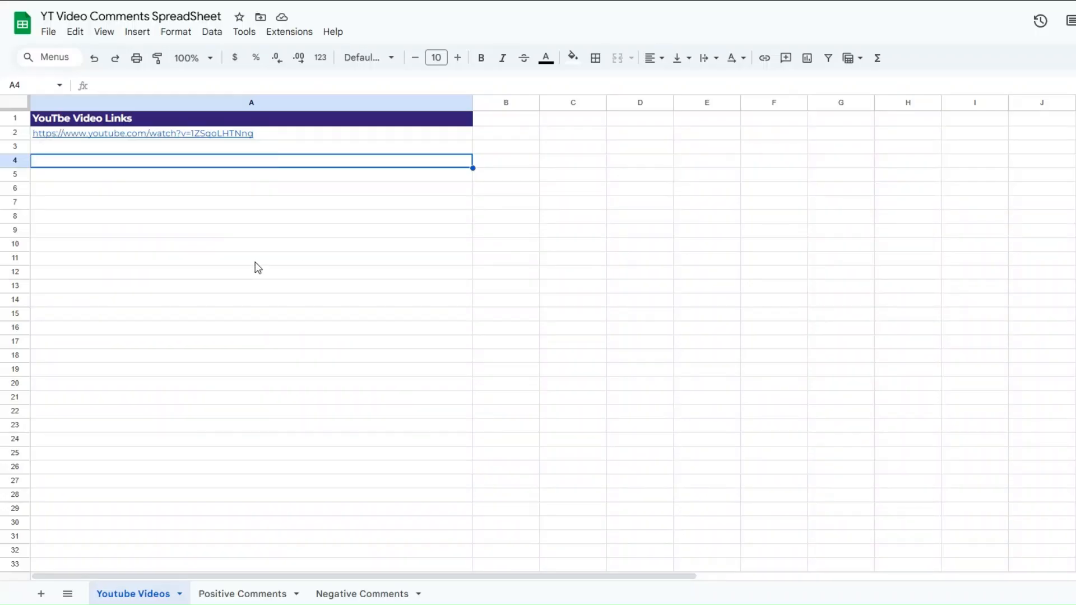
click(241, 204)
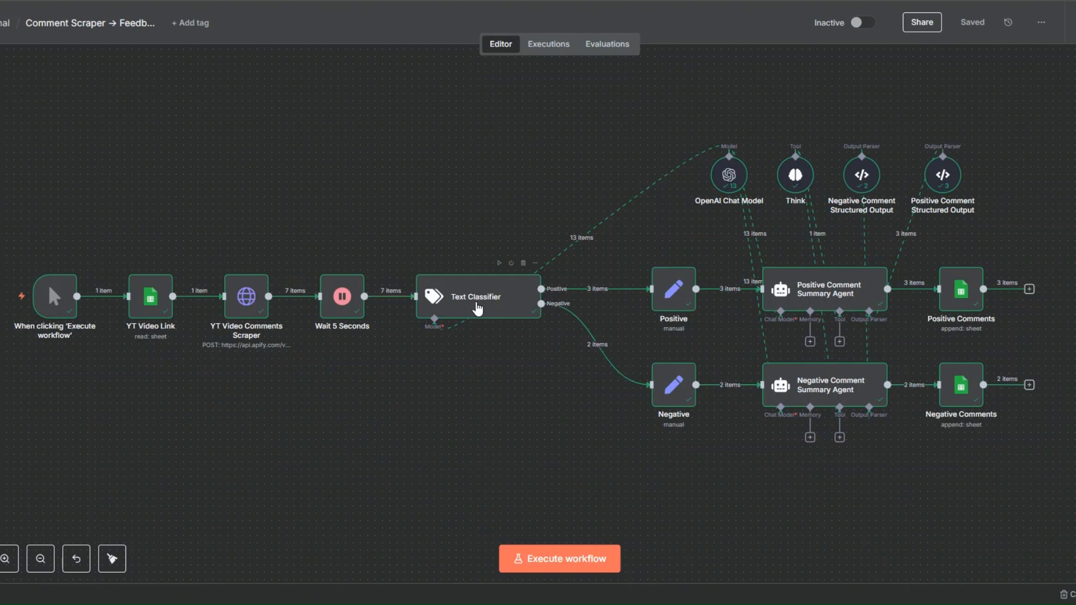
- Examine the finished run on the canvas and the outputs of the Positive and Negative Comment Summary Agent nodes
mouse_move(554, 266)
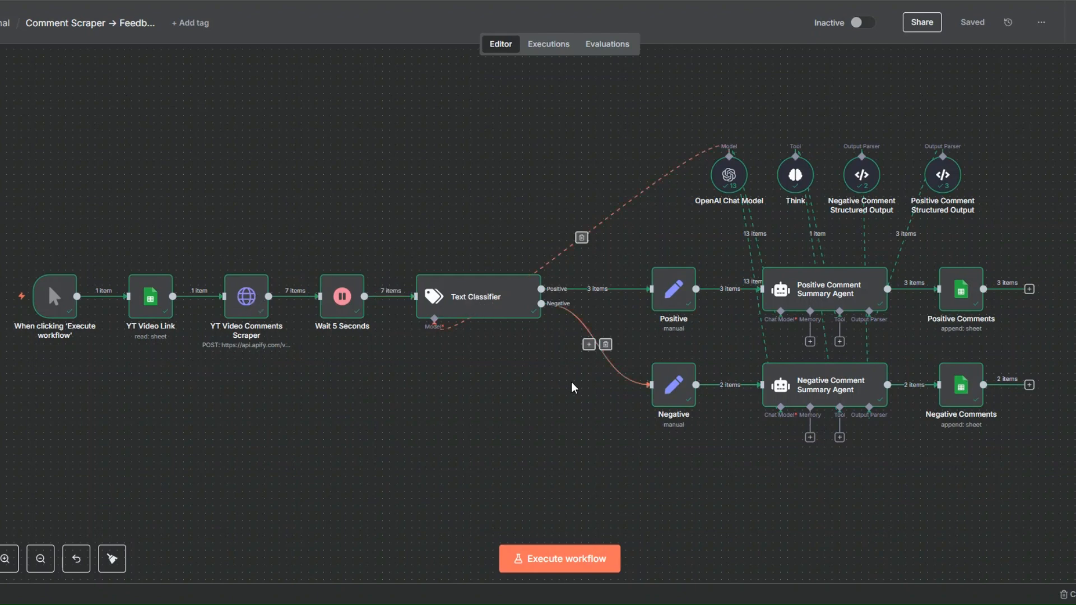
right_click(822, 292)
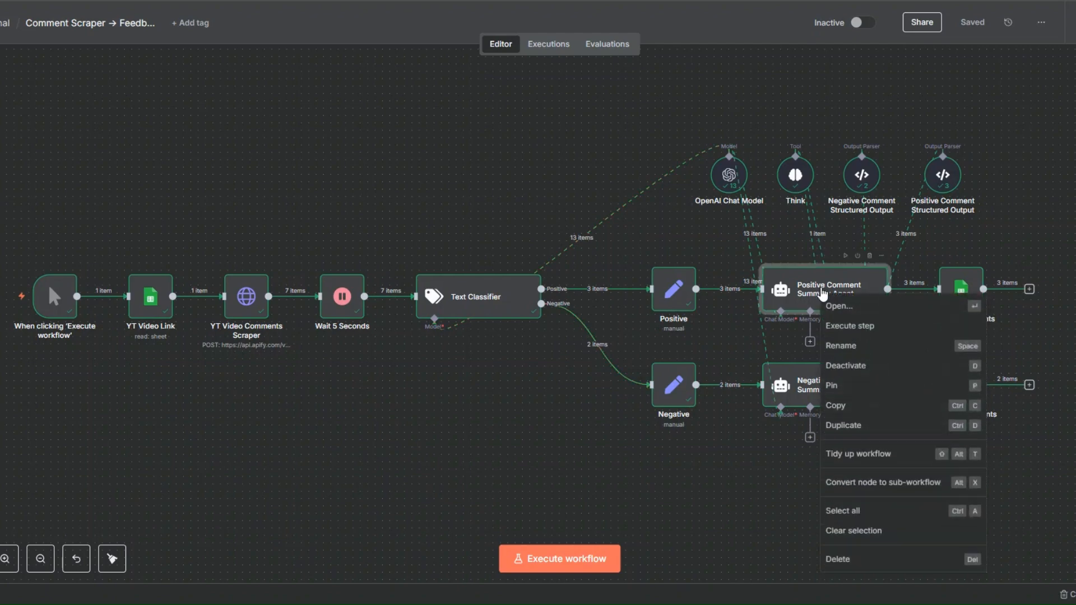
click(832, 307)
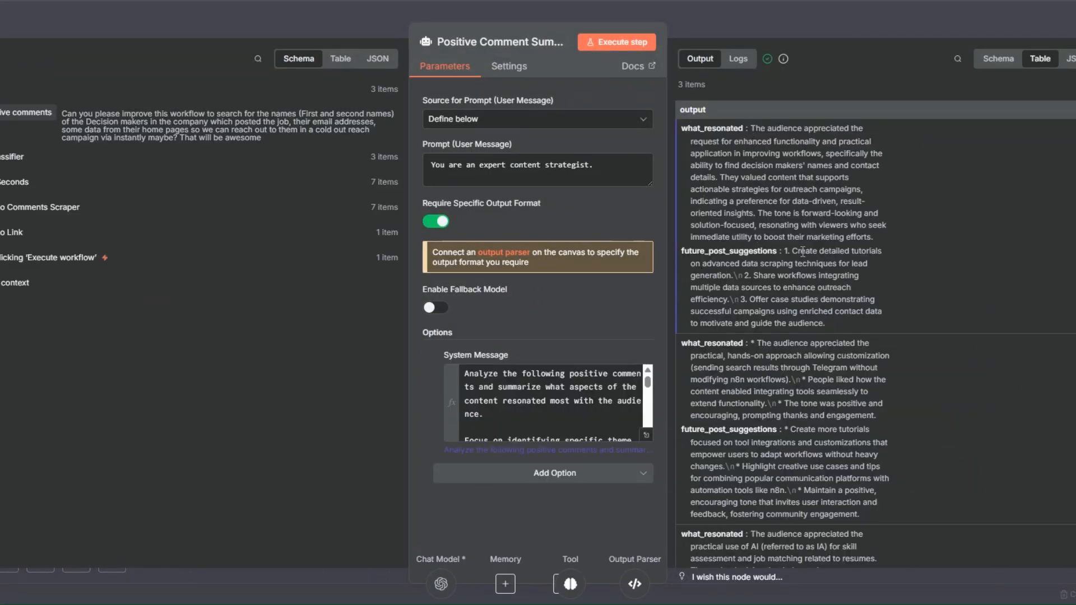
key(Escape)
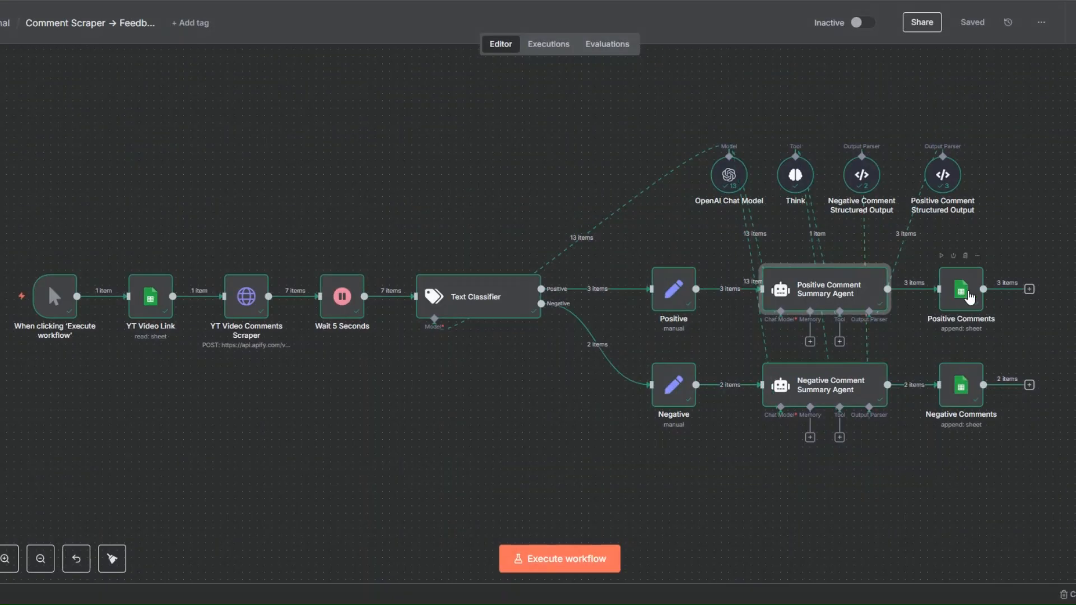
click(1004, 306)
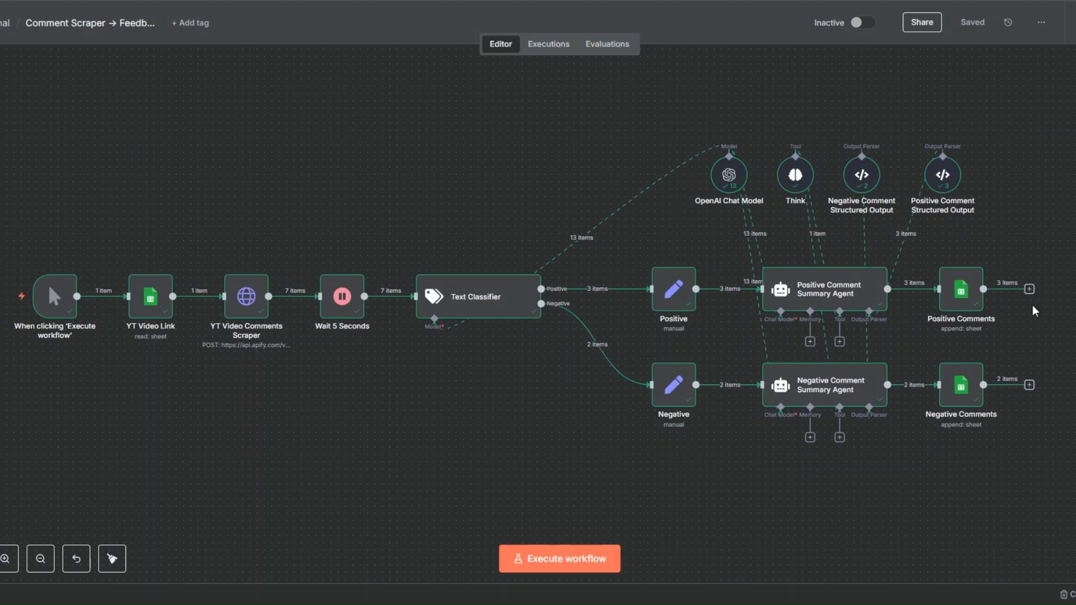
right_click(835, 388)
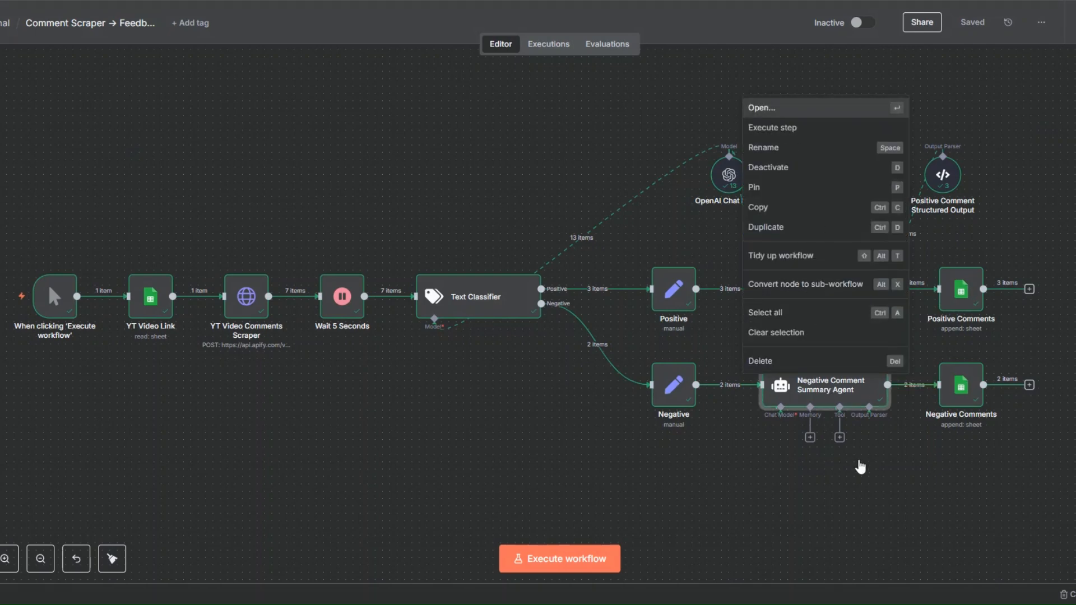
key(Return)
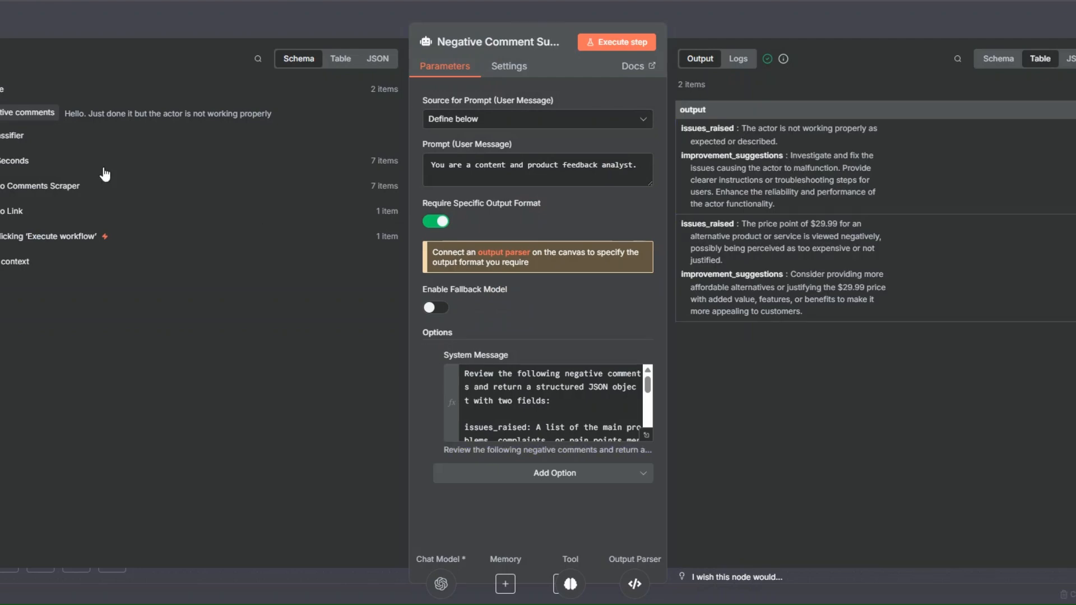
key(Escape)
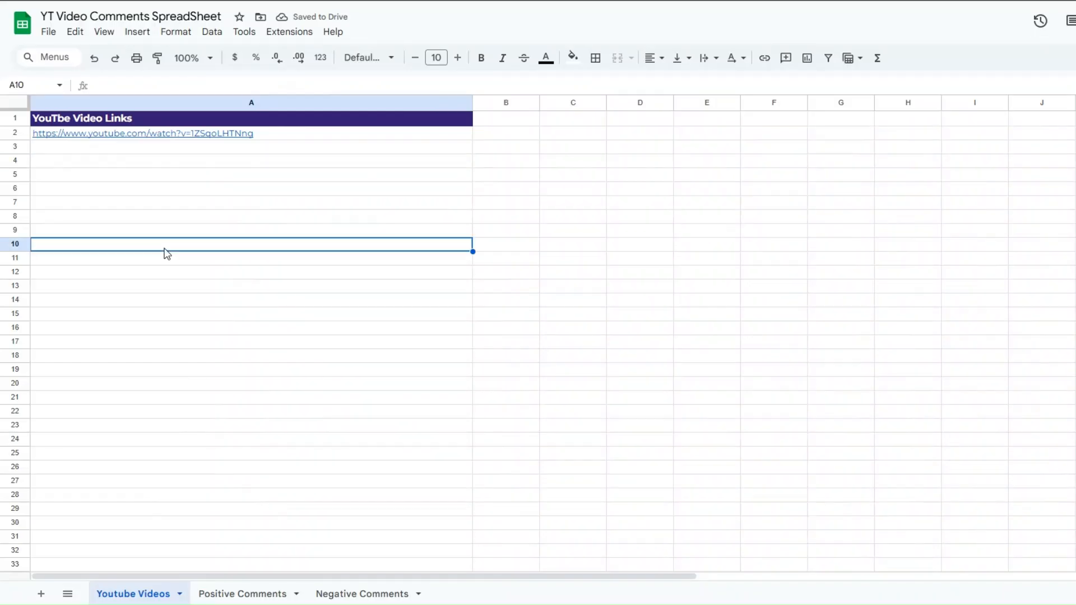
- Switch to Google Sheets and examine the newly appended Positive Comments rows, including What Resonated and Future Post Suggestions
click(197, 180)
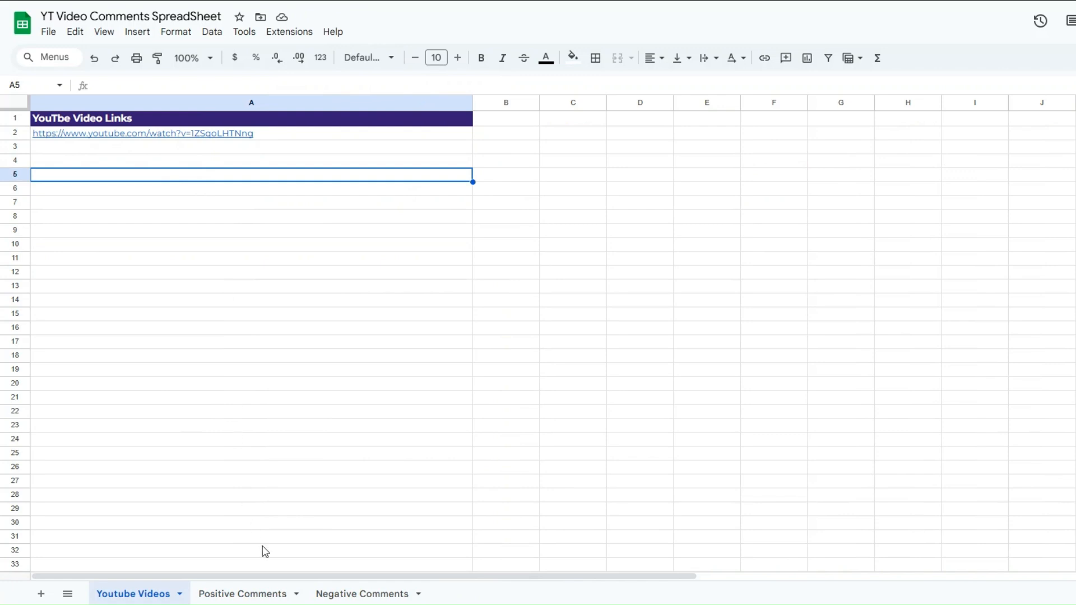
click(247, 593)
click(192, 309)
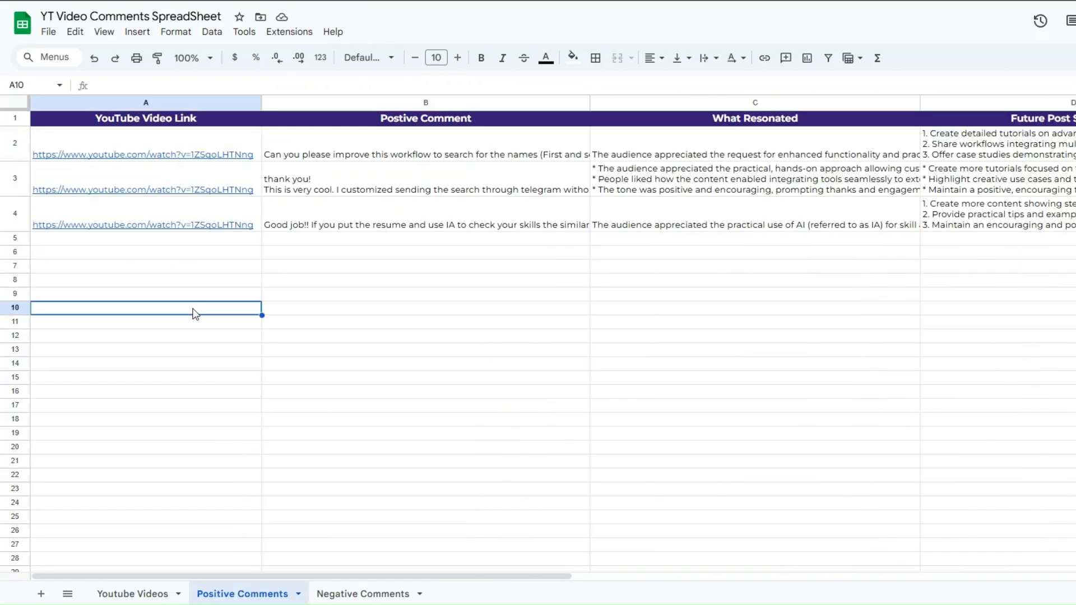
click(172, 165)
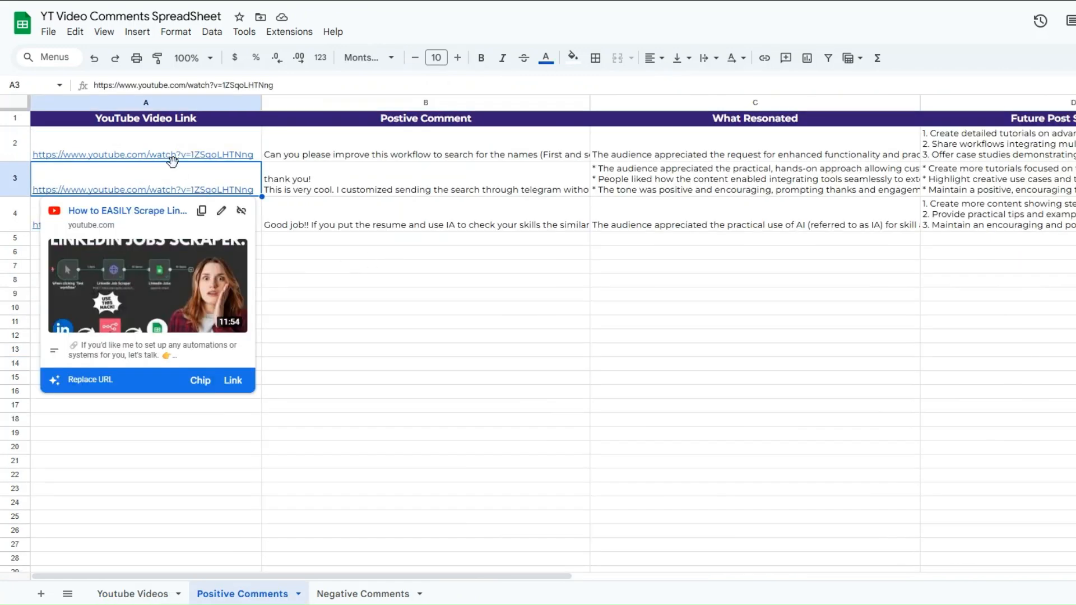
click(424, 187)
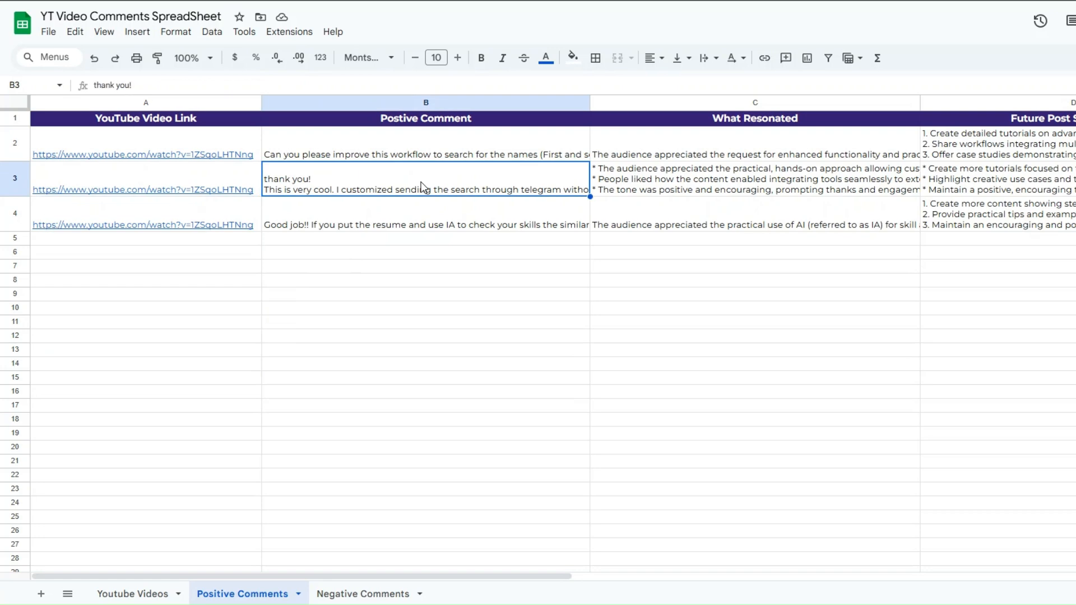
double_click(729, 178)
click(773, 275)
click(997, 206)
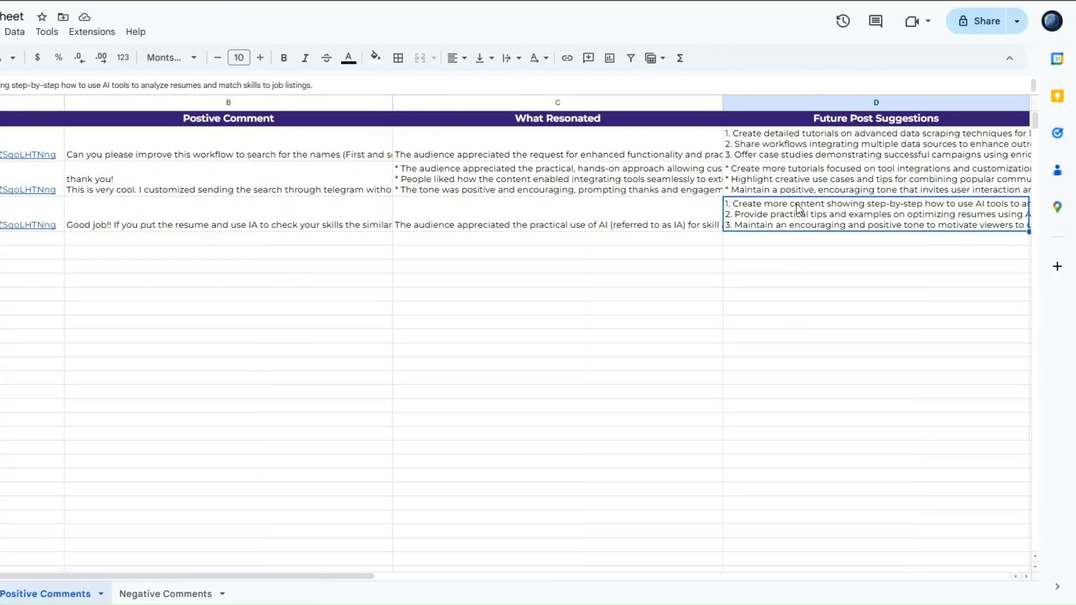
triple_click(998, 205)
click(771, 312)
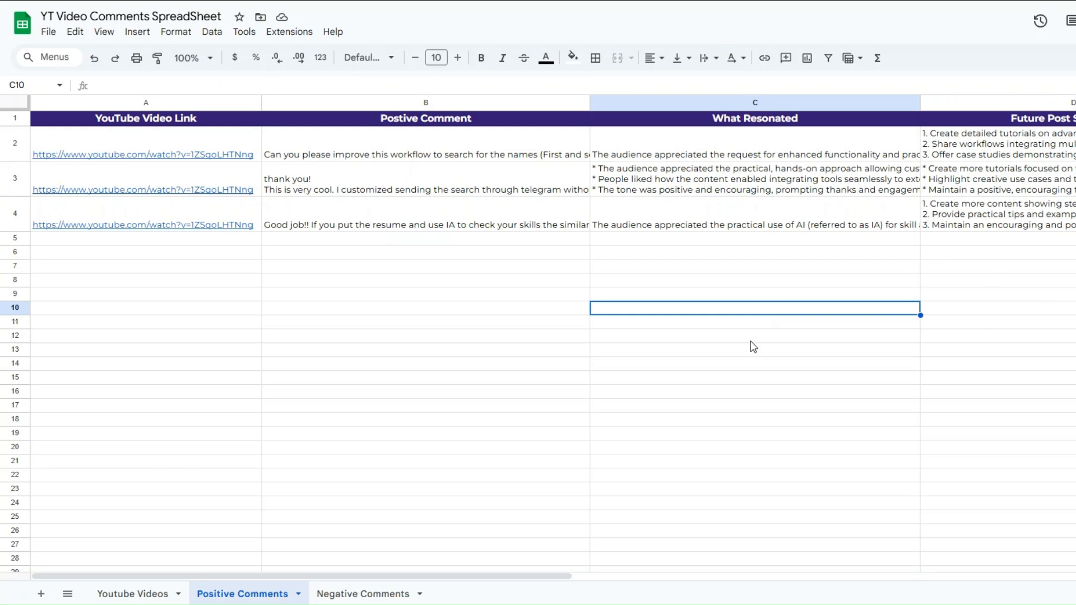
- Examine the appended Negative Comments rows, reading the full Improvement Suggestions cell for the second comment
click(345, 594)
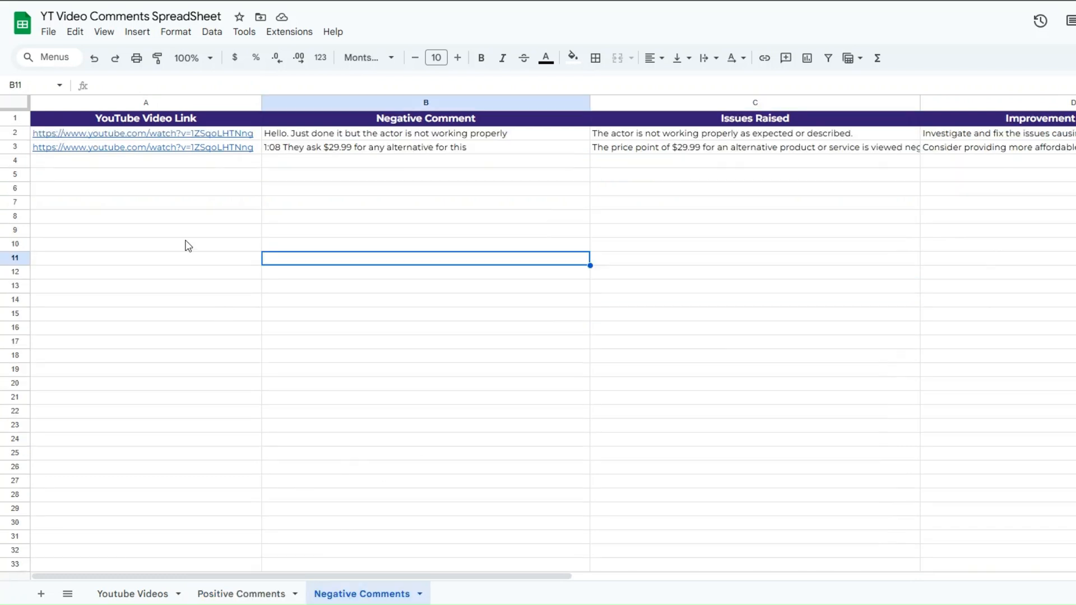
click(156, 163)
click(430, 163)
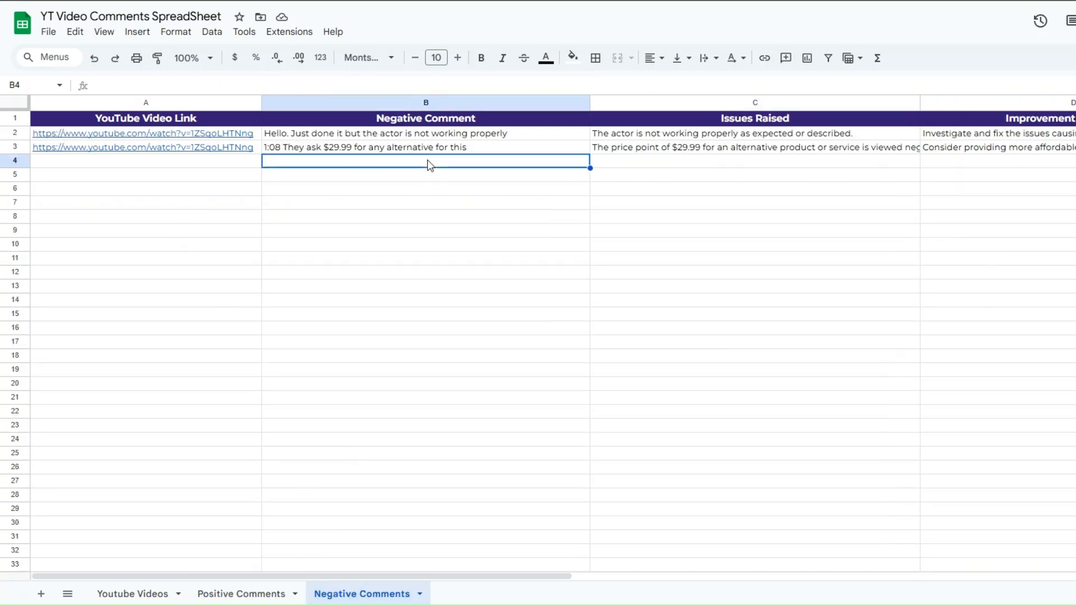
click(744, 149)
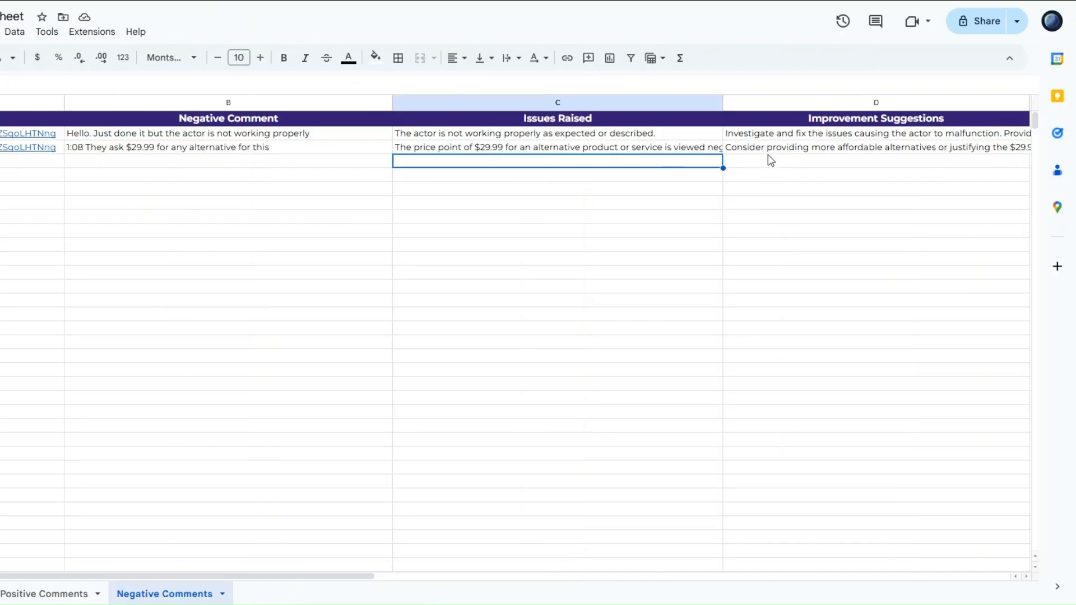
double_click(966, 149)
drag(833, 170, 734, 147)
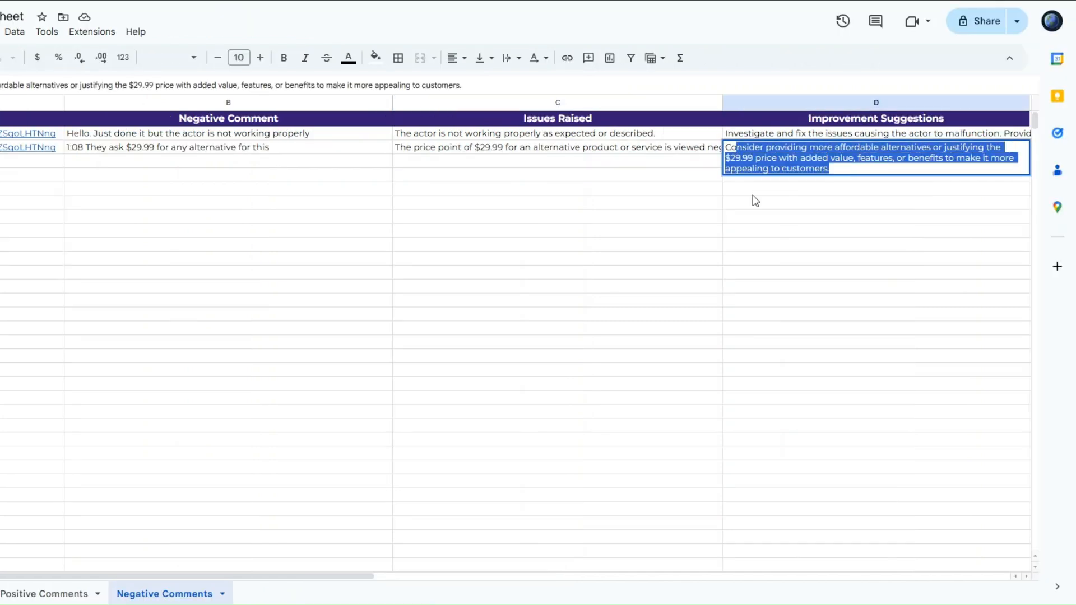
click(761, 217)
- Look over the Positive Comments and Negative Comments sheets once more, comparing their analysis and suggestion columns
click(56, 594)
click(323, 223)
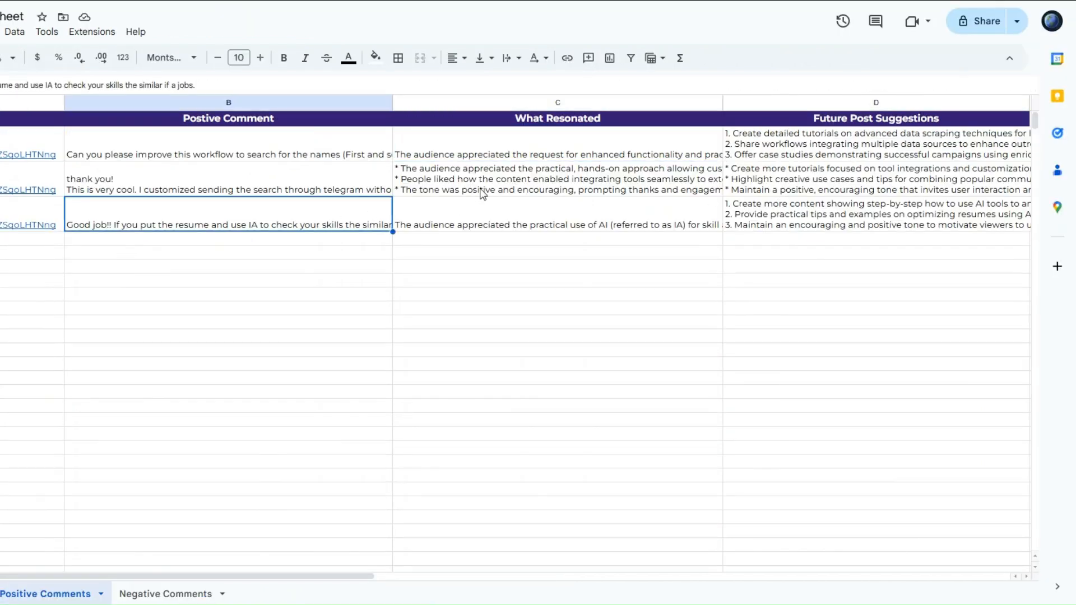
click(524, 188)
click(799, 191)
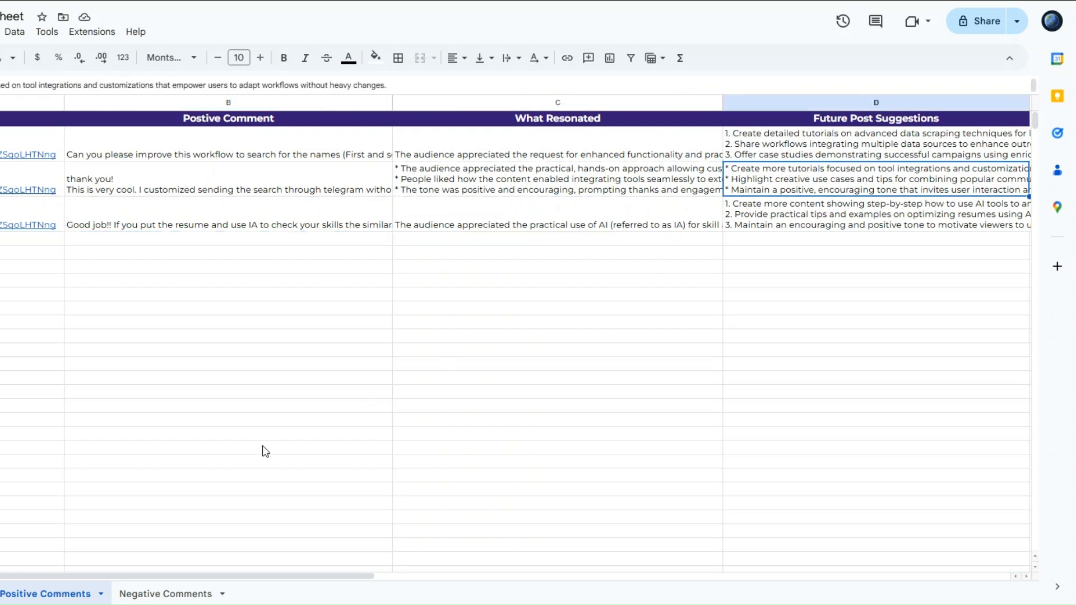
click(177, 596)
click(499, 176)
click(846, 191)
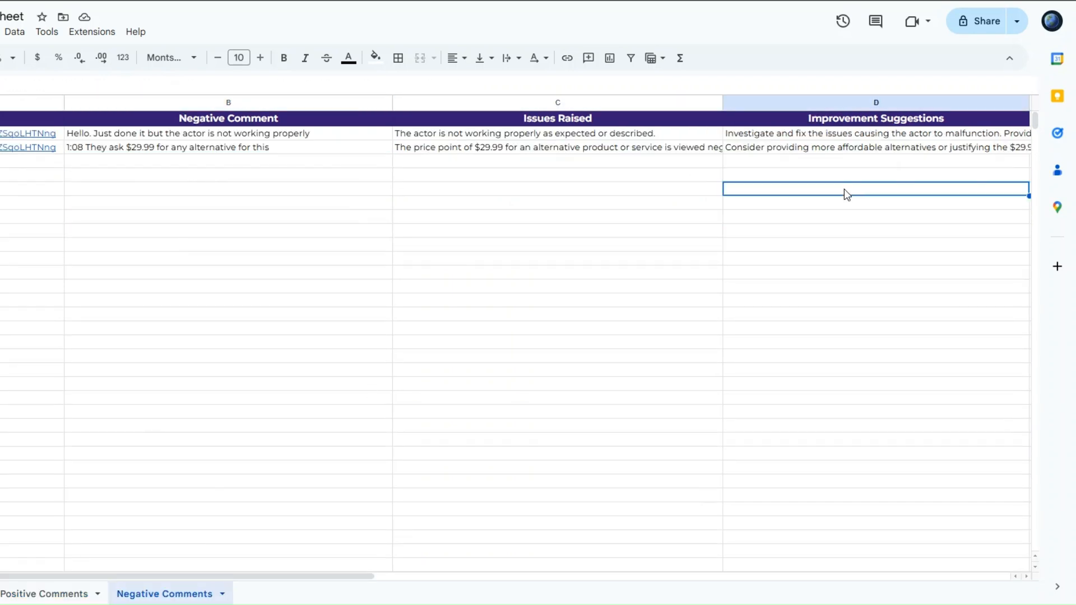